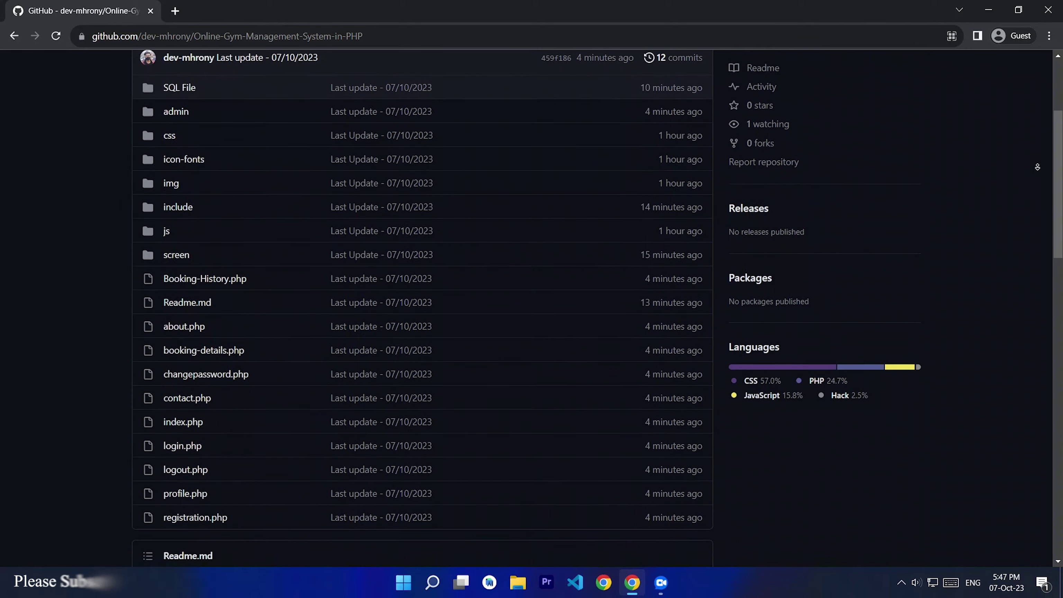
scroll(1037, 167, "down", 2)
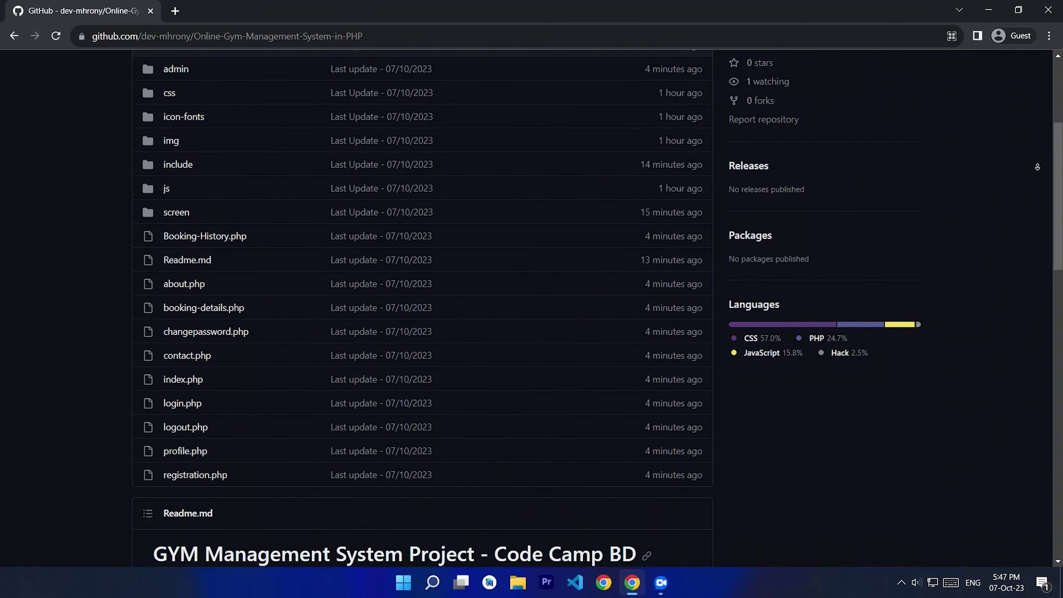
scroll(1038, 167, "down", 2)
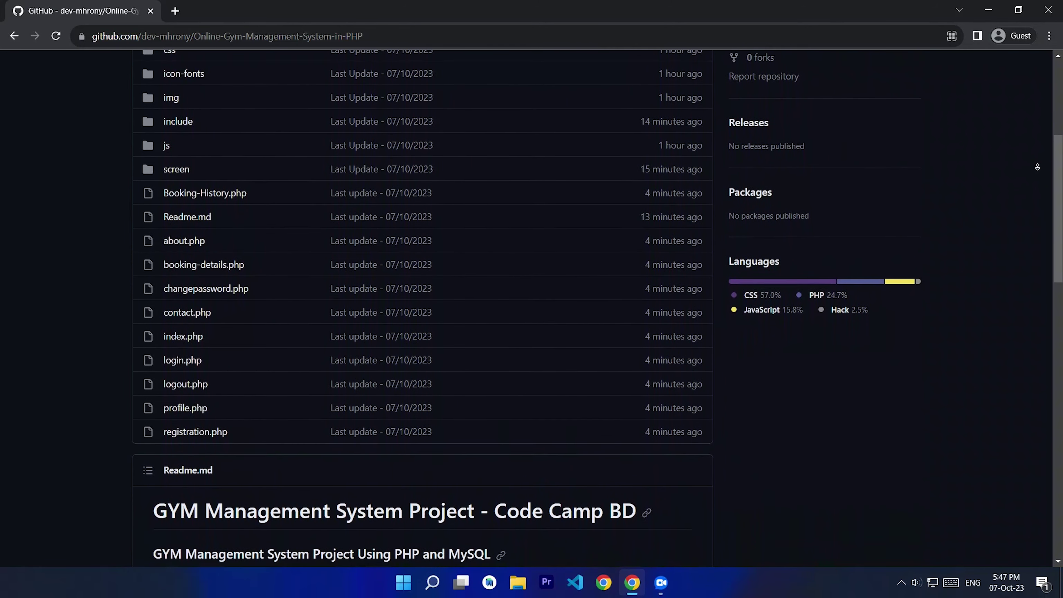
scroll(1038, 167, "down", 2)
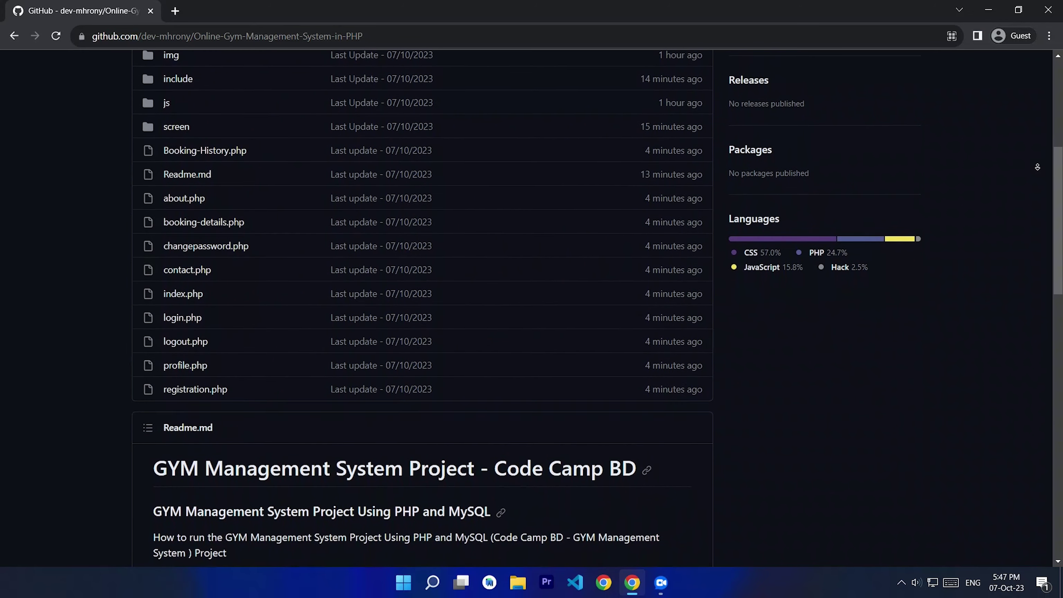
scroll(1038, 167, "down", 2)
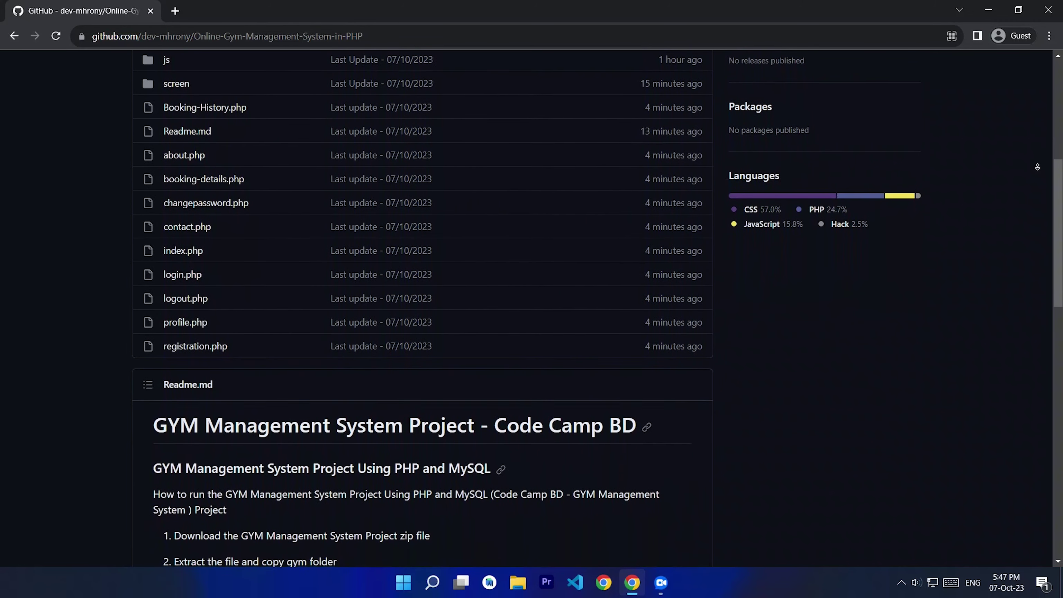
scroll(1037, 167, "down", 2)
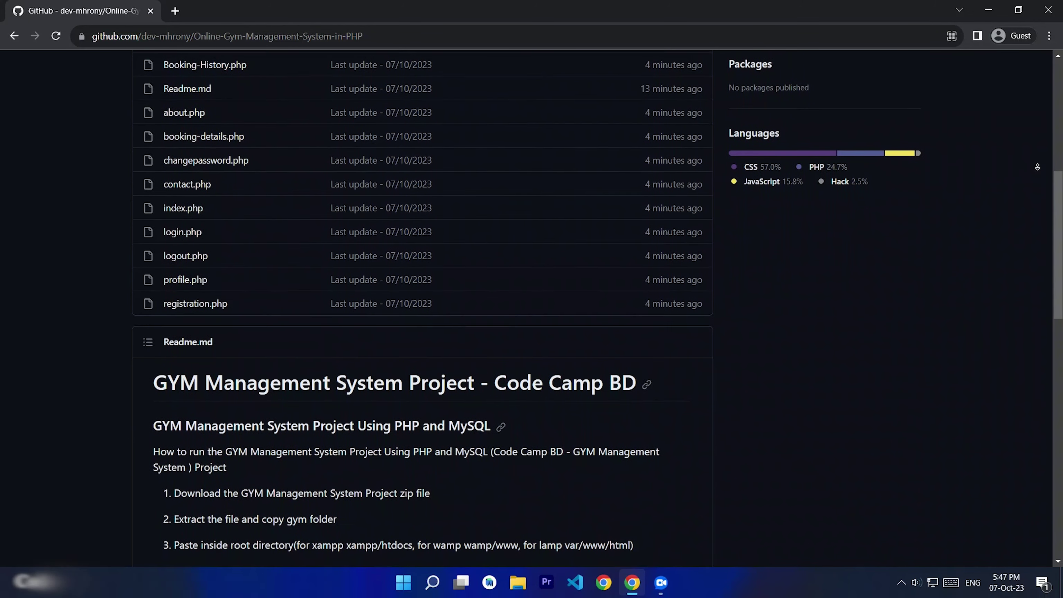
scroll(1038, 166, "down", 2)
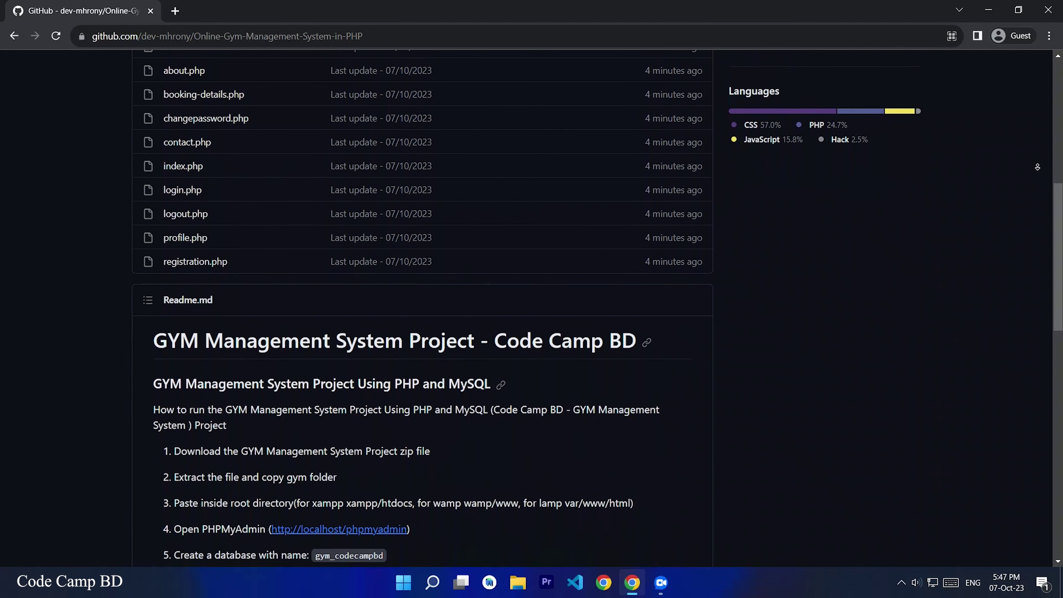
scroll(1037, 167, "down", 2)
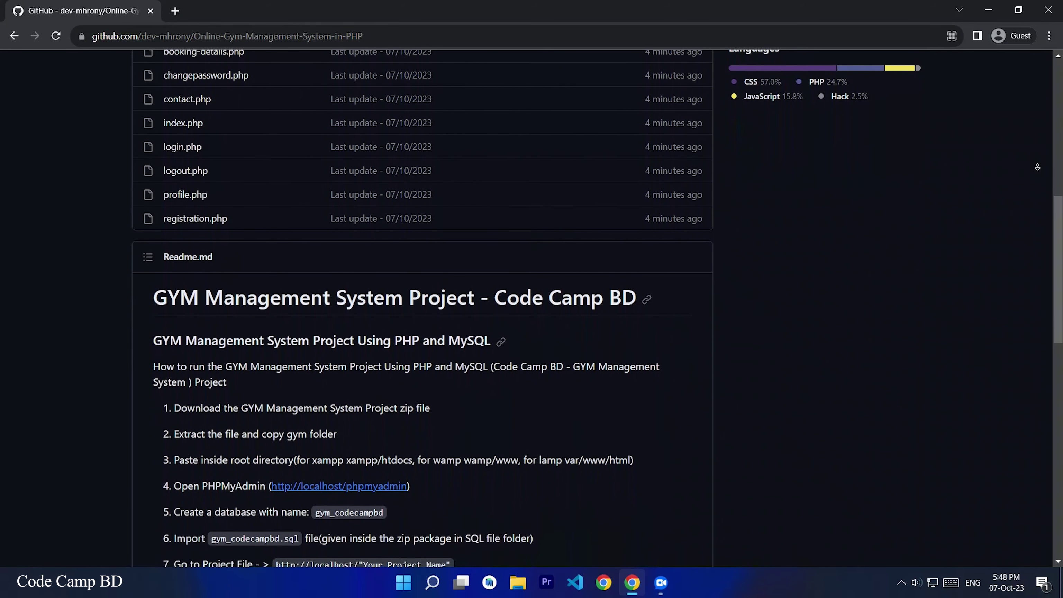
scroll(1037, 166, "down", 2)
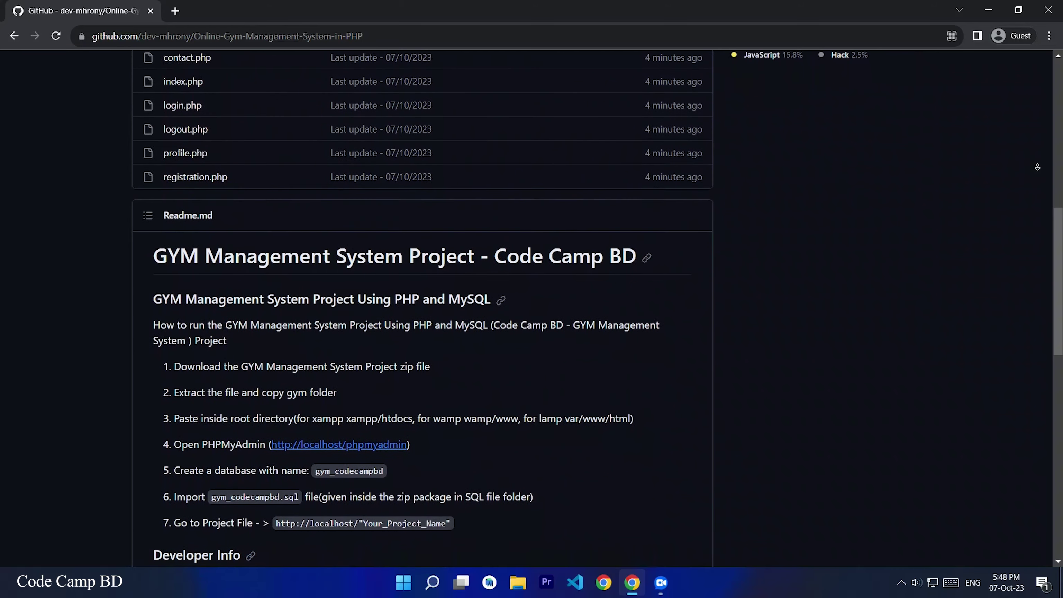
scroll(1038, 167, "down", 2)
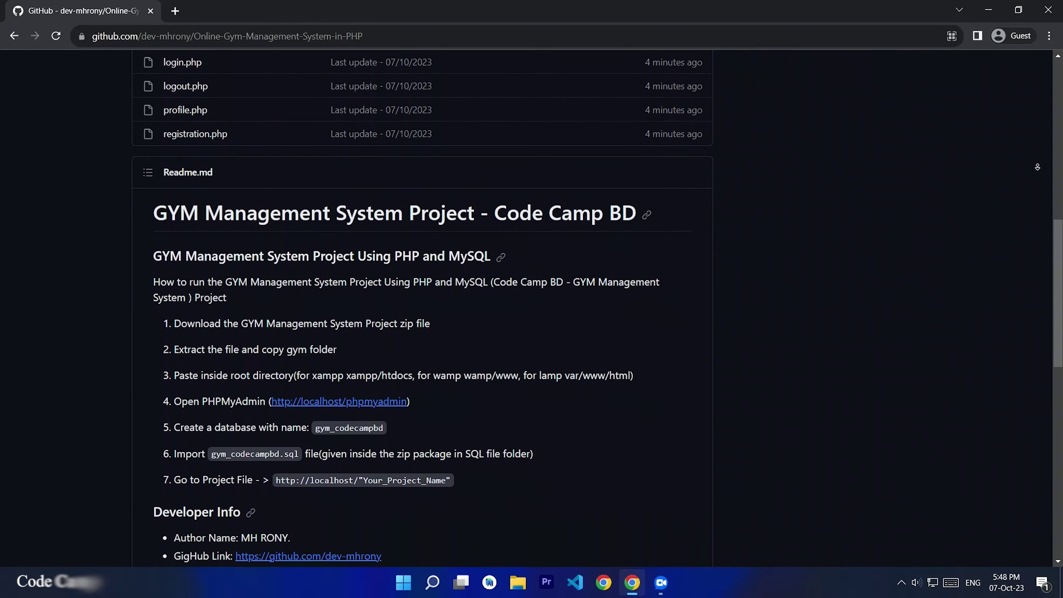
scroll(1038, 167, "down", 2)
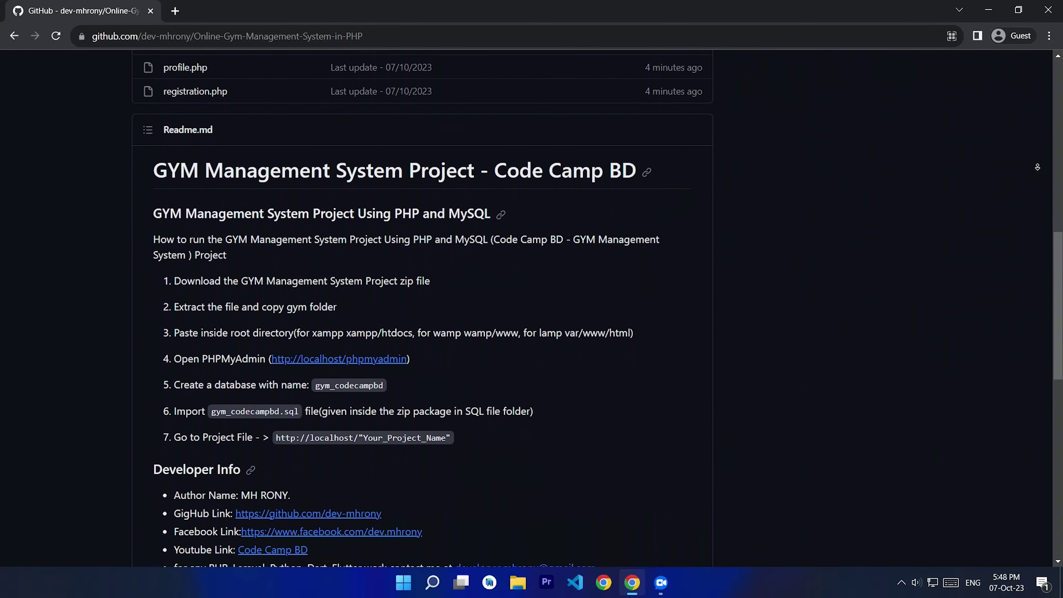
scroll(1038, 167, "down", 2)
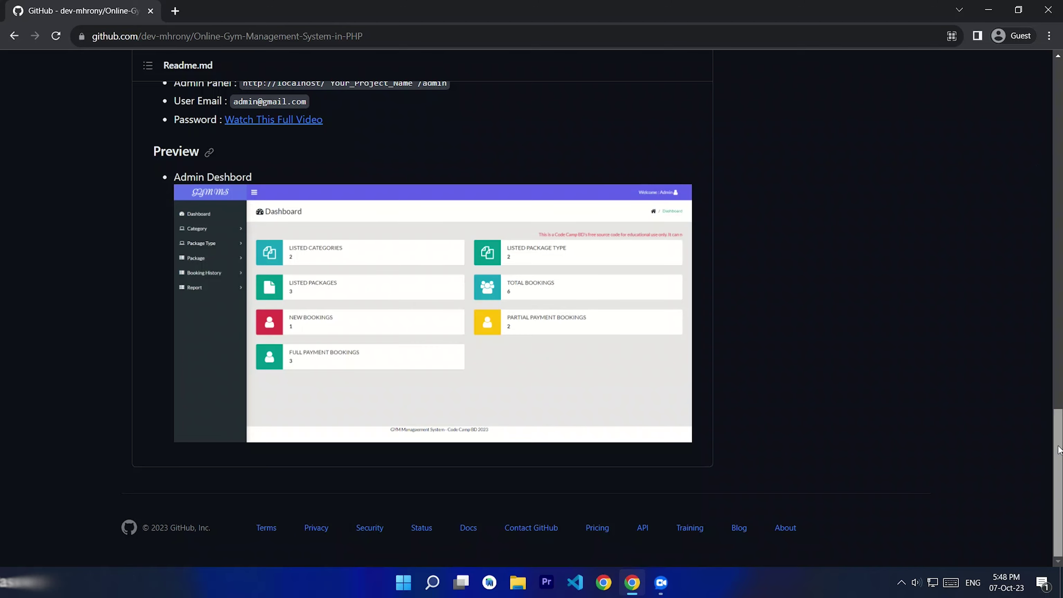
scroll(1057, 415, "up", 4)
scroll(423, 308, "up", 8)
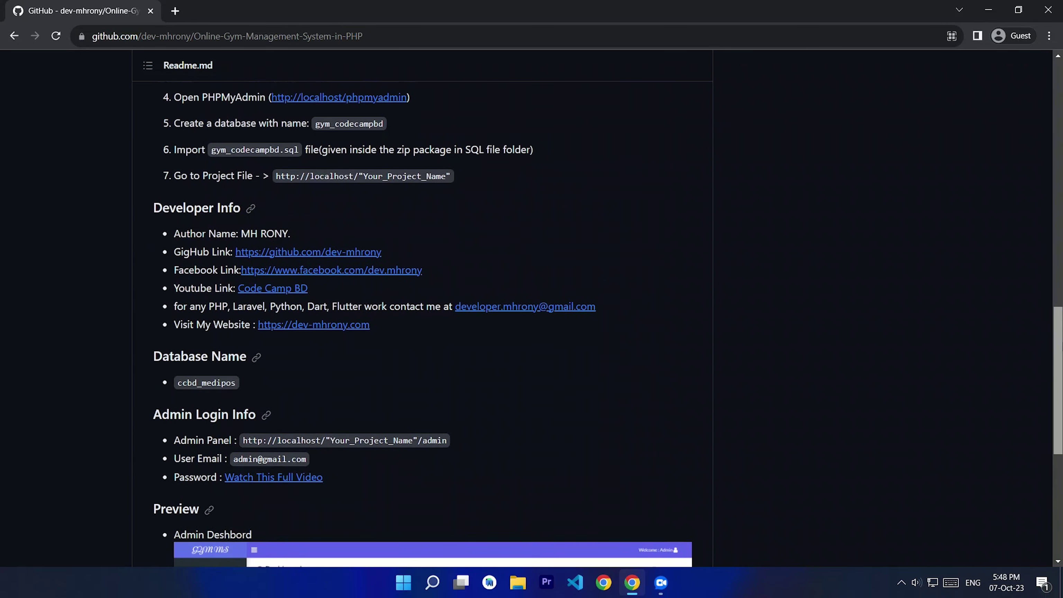
scroll(1056, 162, "up", 10)
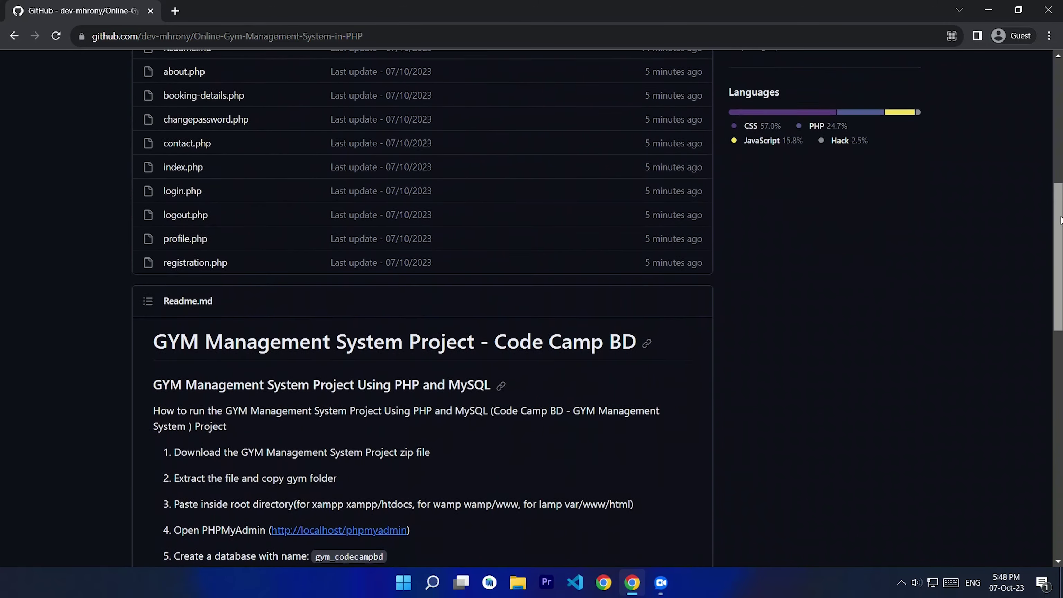
scroll(1056, 161, "up", 3)
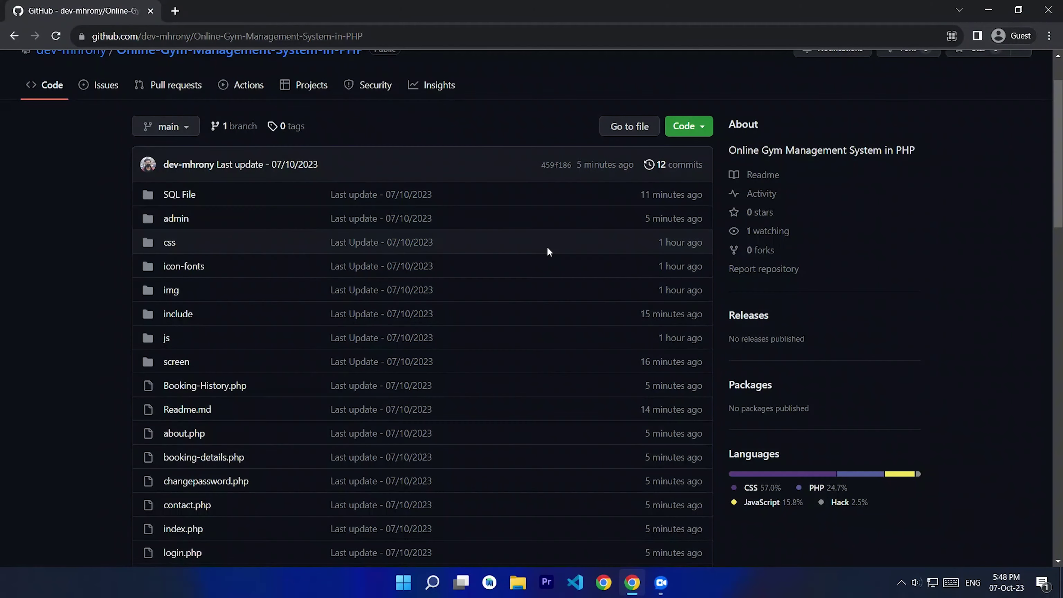
Download the GitHub repository as a ZIP archive from the Code menu's Download ZIP option
left_click(692, 128)
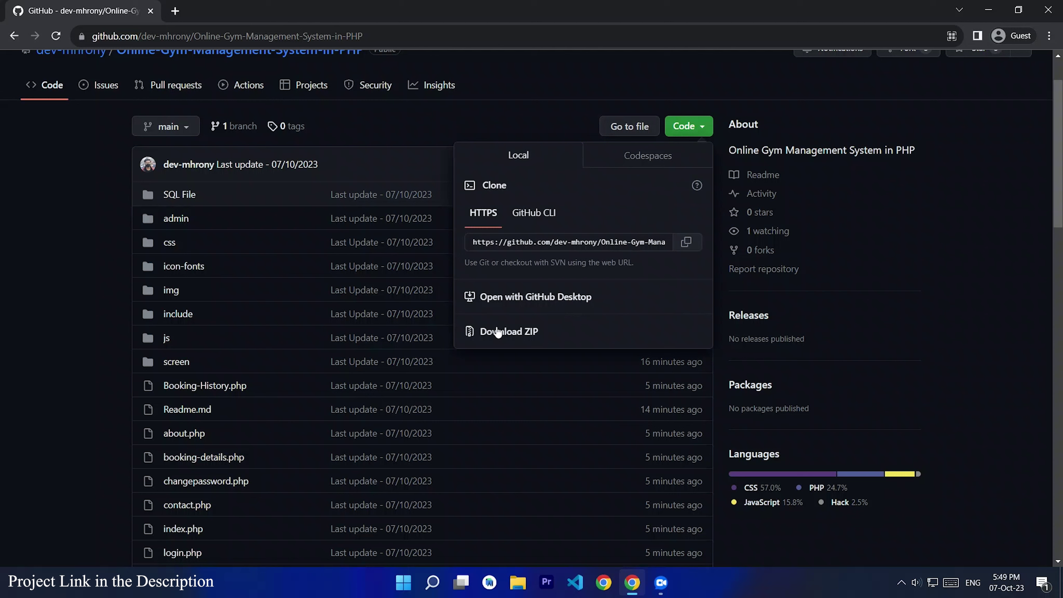
left_click_drag(513, 243, 582, 242)
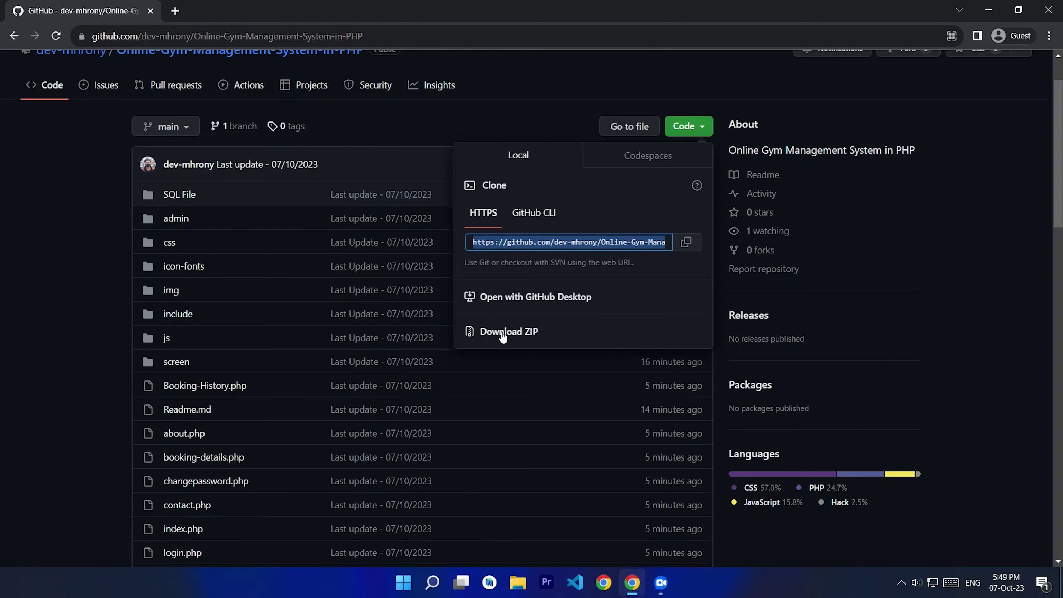
left_click(515, 332)
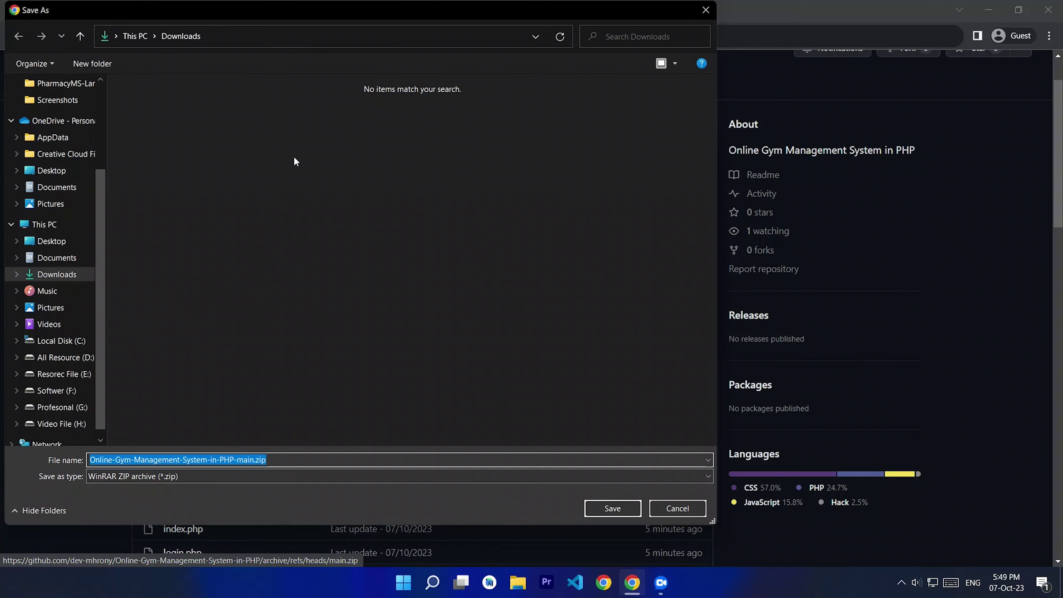
Save Online-Gym-Management-System-in-PHP-main.zip into F:\Install\Xampp\htdocs
left_click_drag(329, 13, 428, 24)
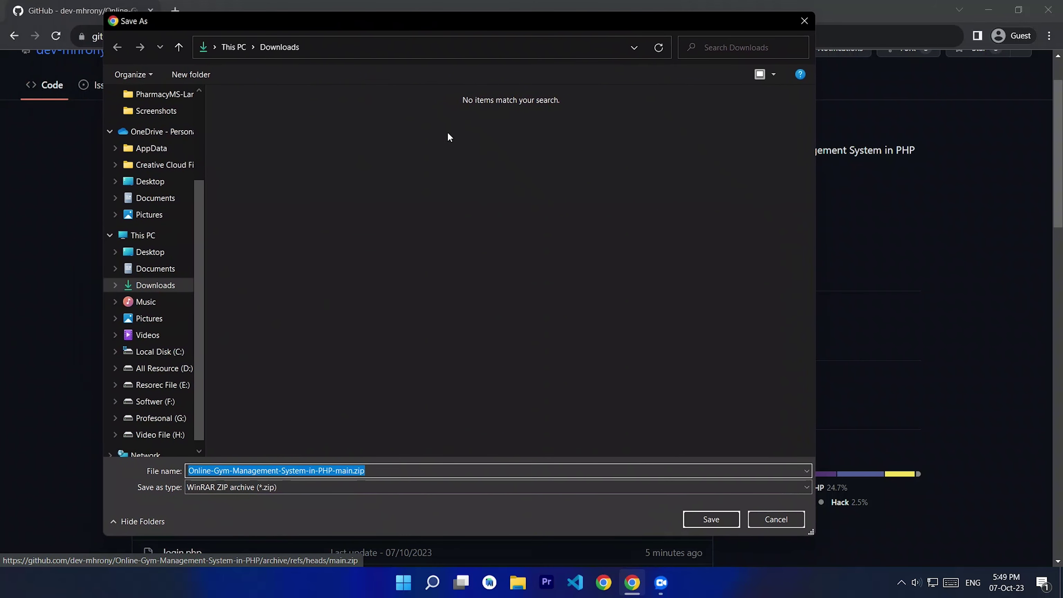
scroll(155, 391, "down", 1)
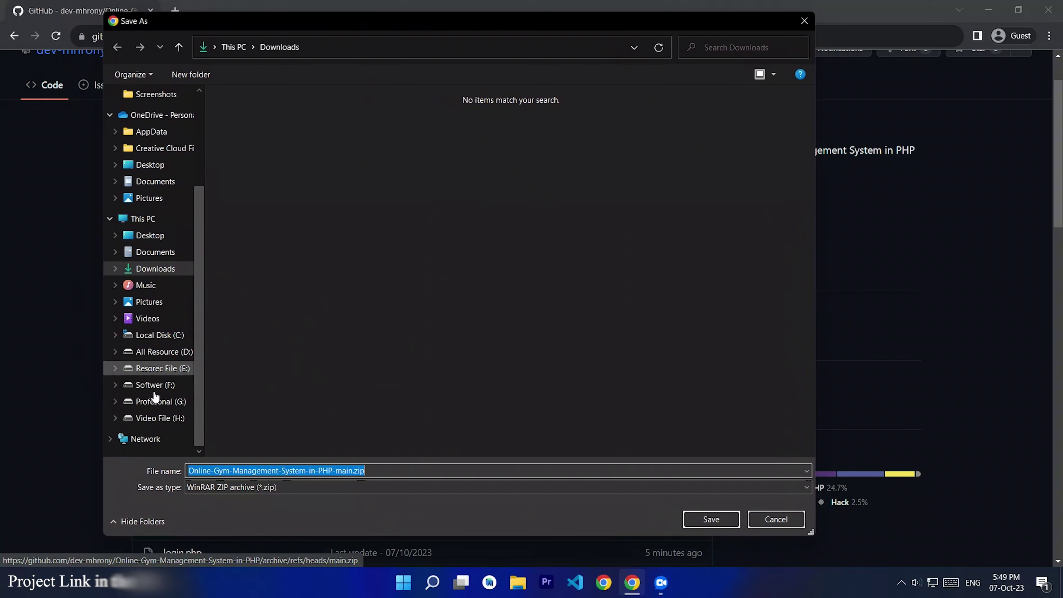
left_click(151, 385)
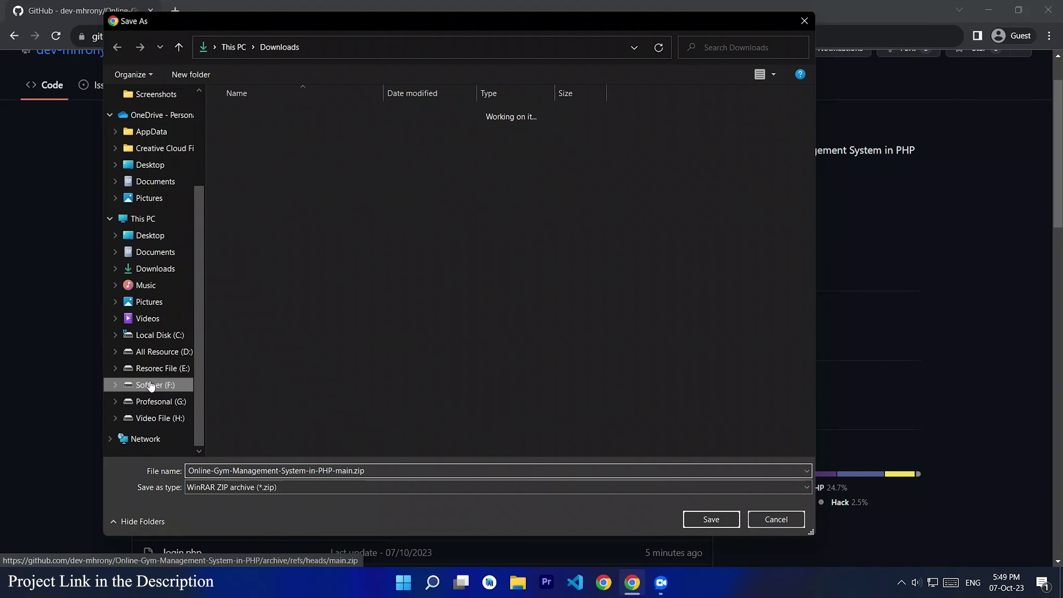
double_click(243, 243)
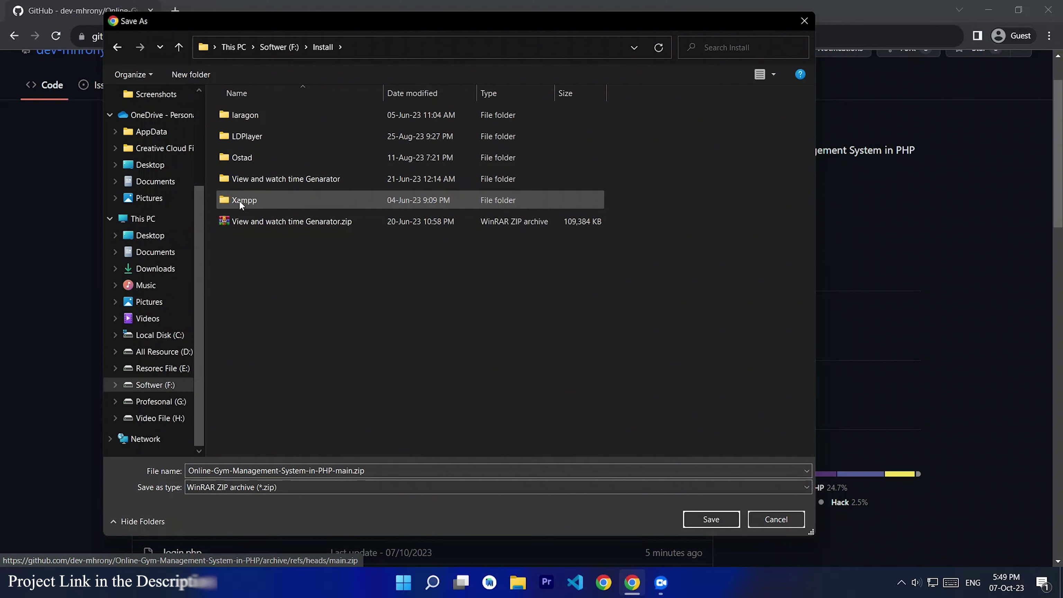
left_click(250, 201)
double_click(251, 201)
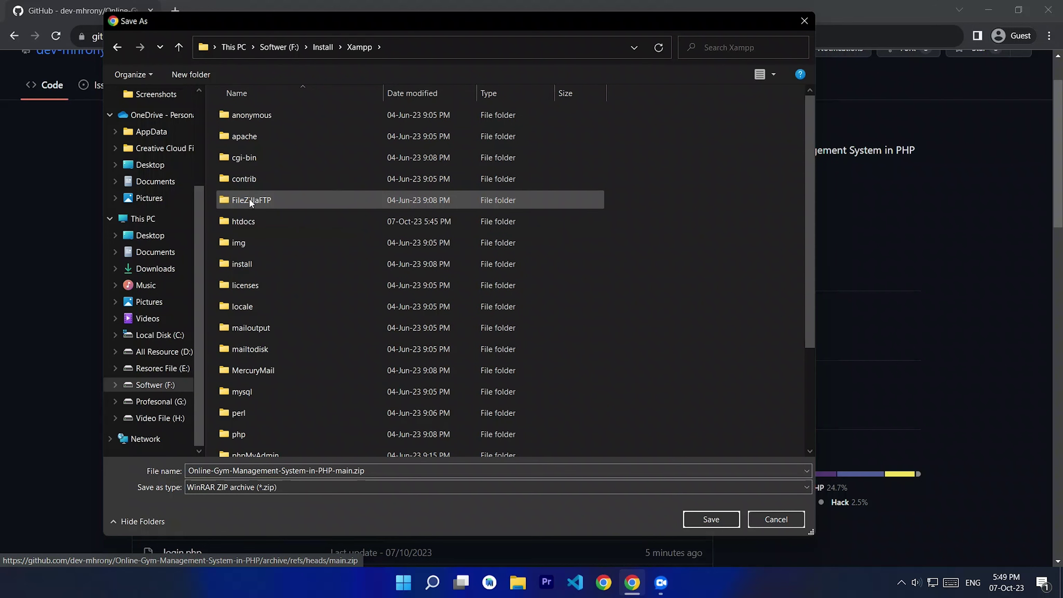
double_click(242, 223)
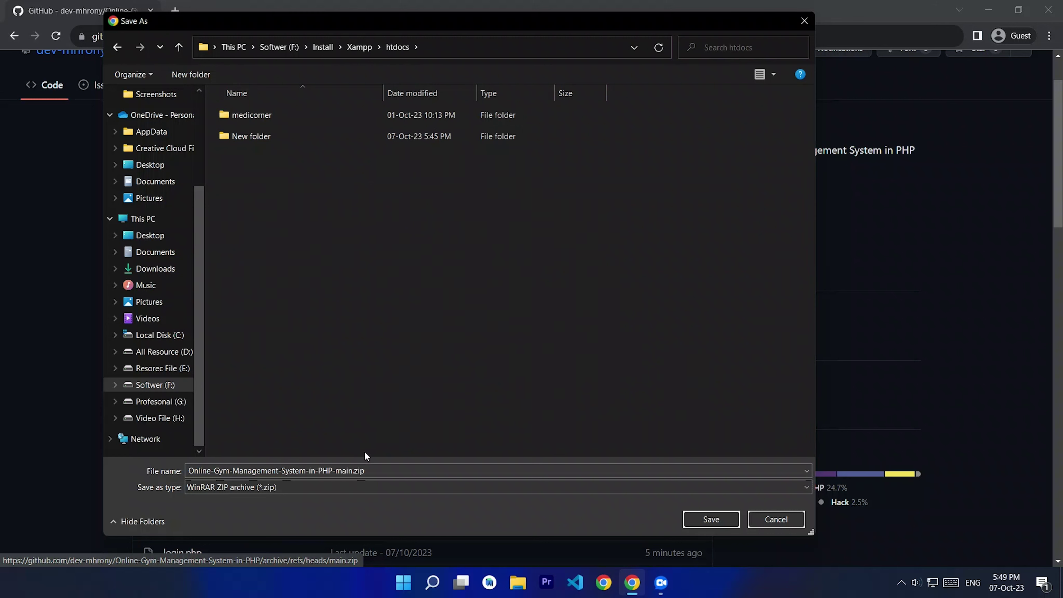
left_click(696, 517)
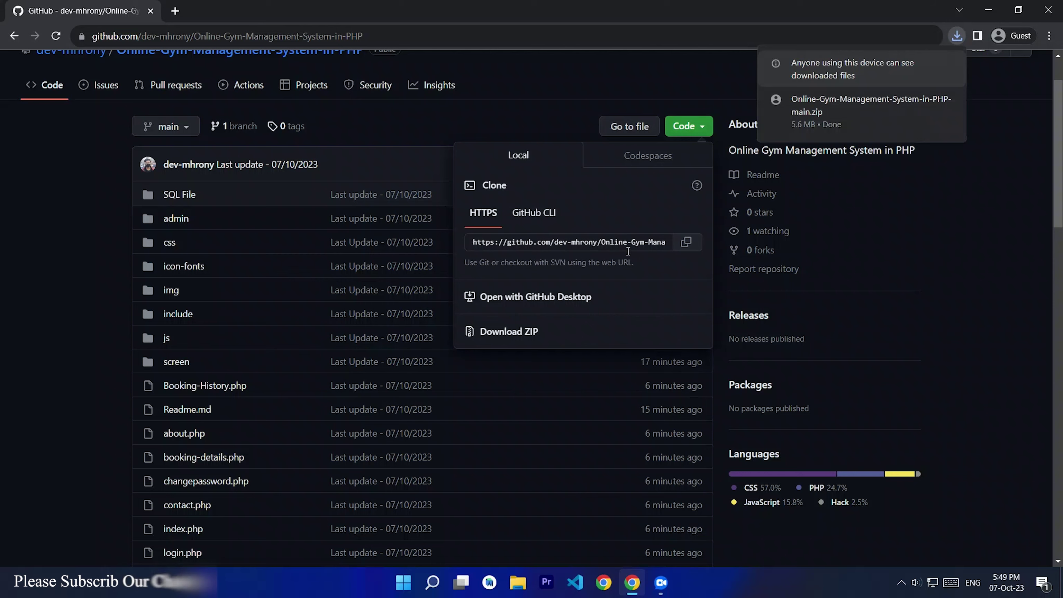
Close the download popups, read through README install steps 1–3, then minimize Chrome
left_click(1013, 262)
scroll(647, 340, "down", 10)
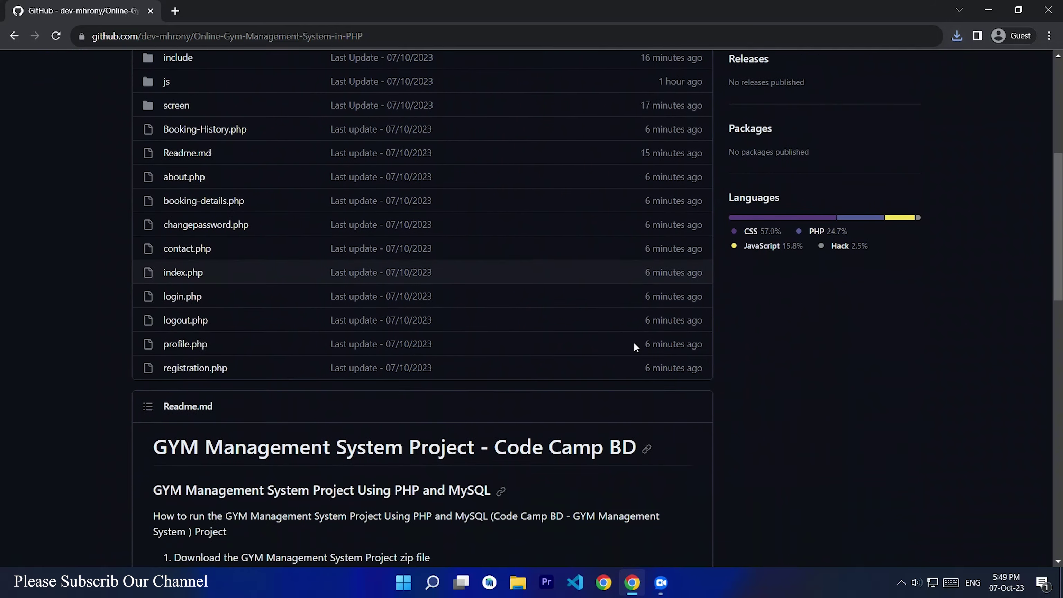
left_click_drag(175, 295, 425, 295)
left_click(462, 307)
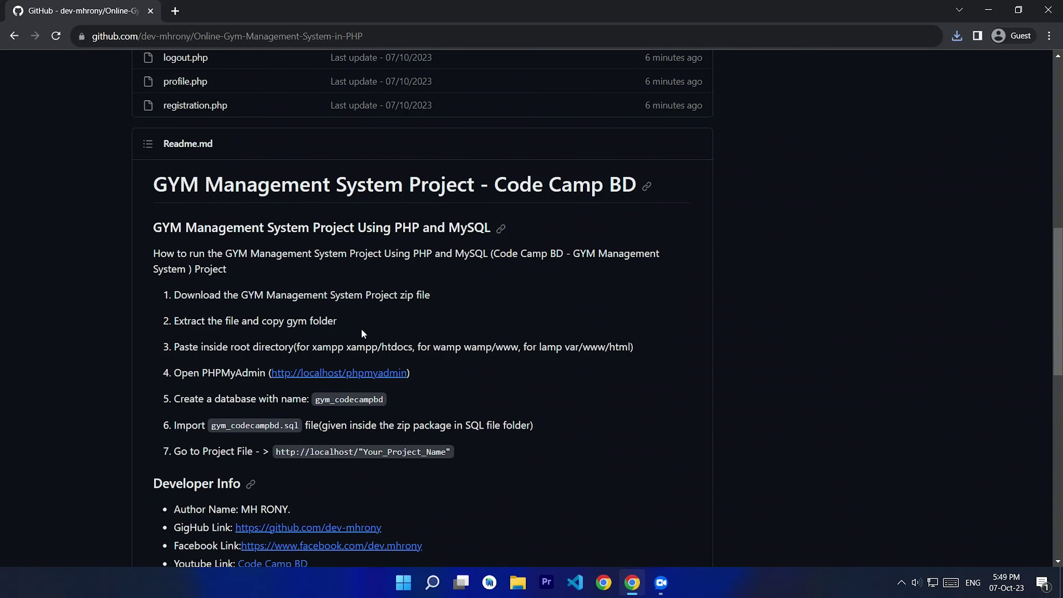
scroll(362, 328, "down", 1)
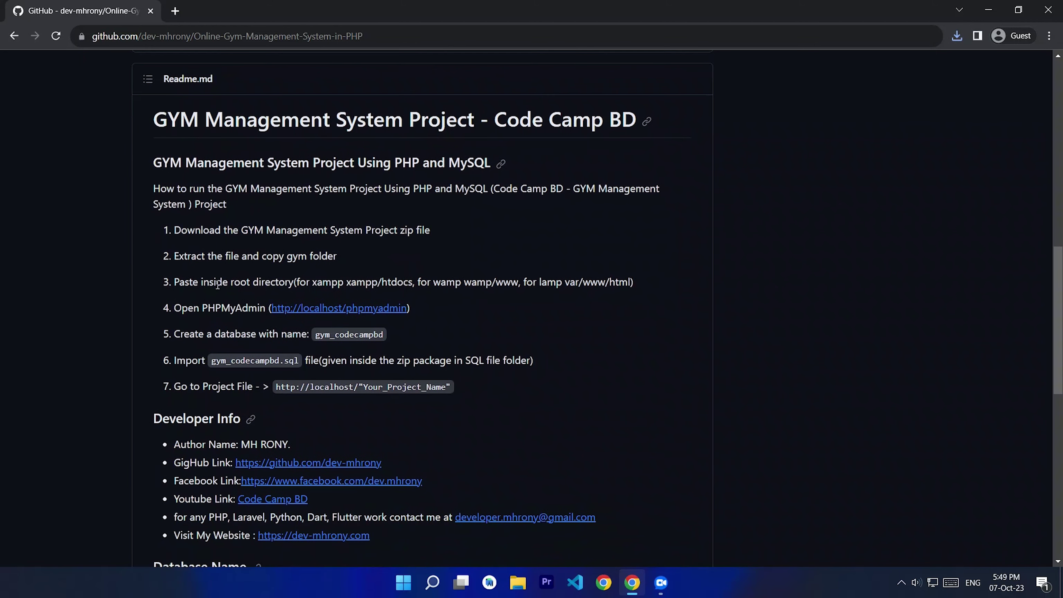
left_click(174, 260)
left_click_drag(634, 282, 414, 292)
left_click(536, 284)
left_click(987, 10)
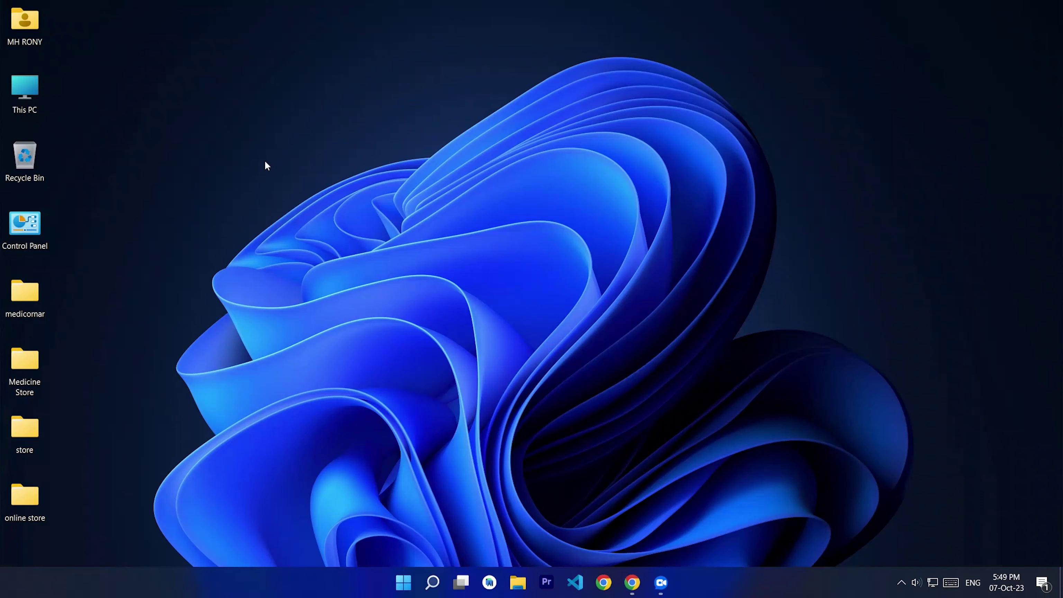
Browse File Explorer to F:\Install\Xampp\htdocs and select the downloaded project ZIP
double_click(26, 94)
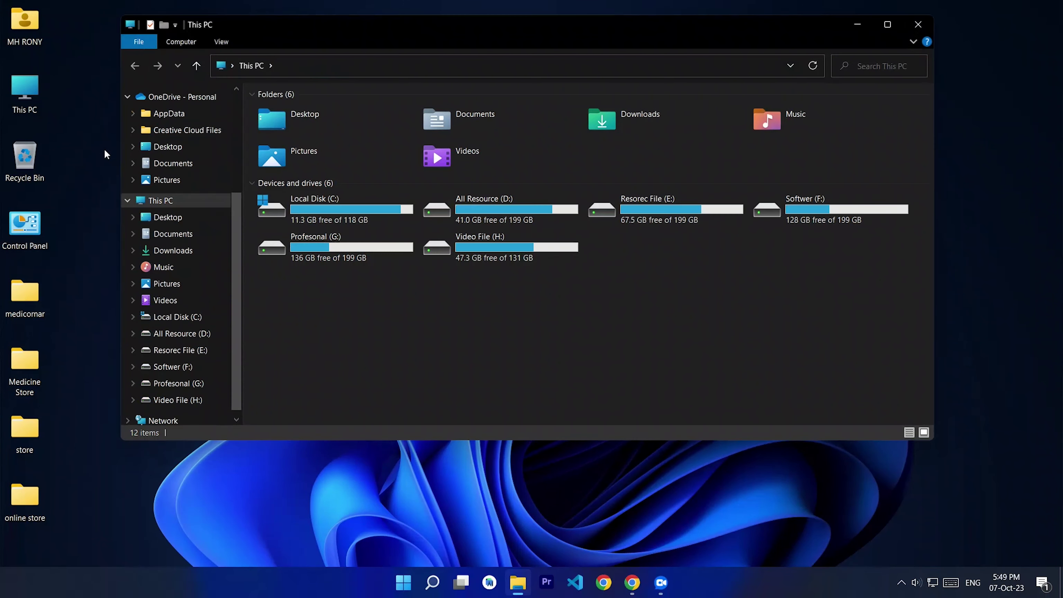
double_click(787, 216)
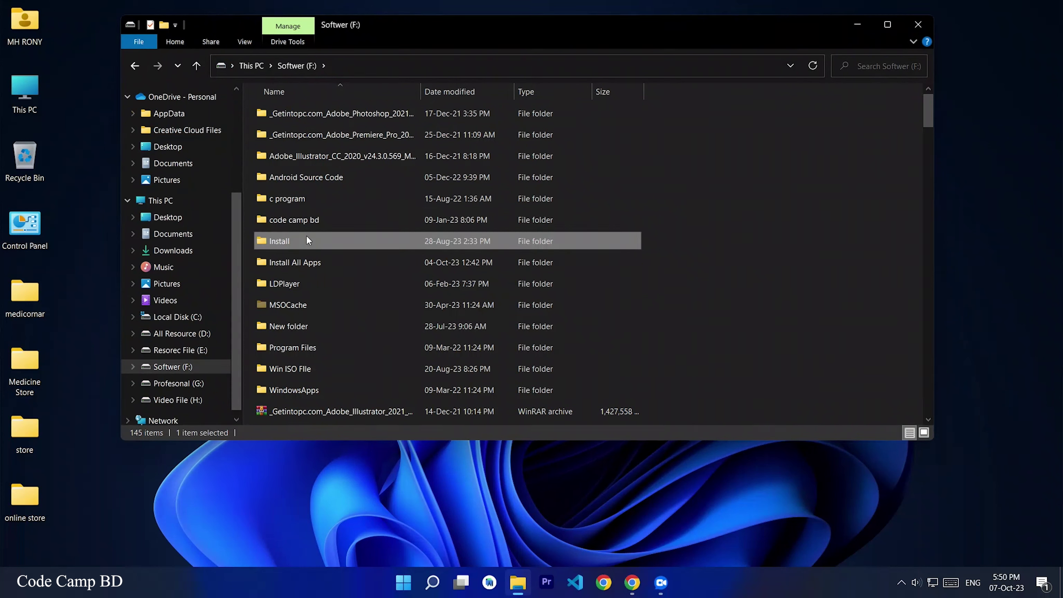
double_click(306, 236)
left_click(292, 200)
double_click(291, 200)
double_click(284, 220)
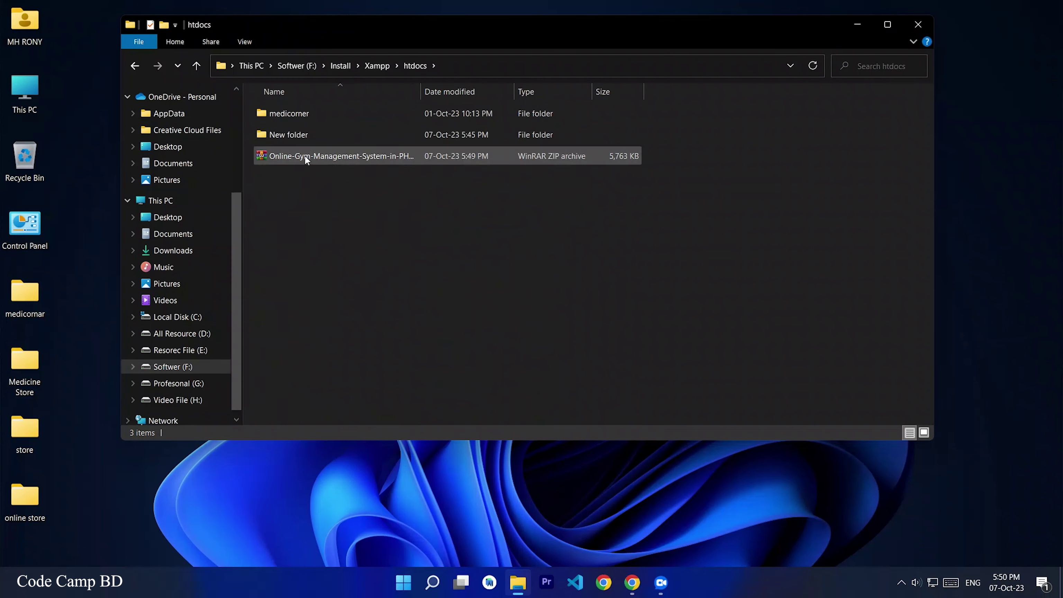
left_click(317, 161)
left_click(631, 578)
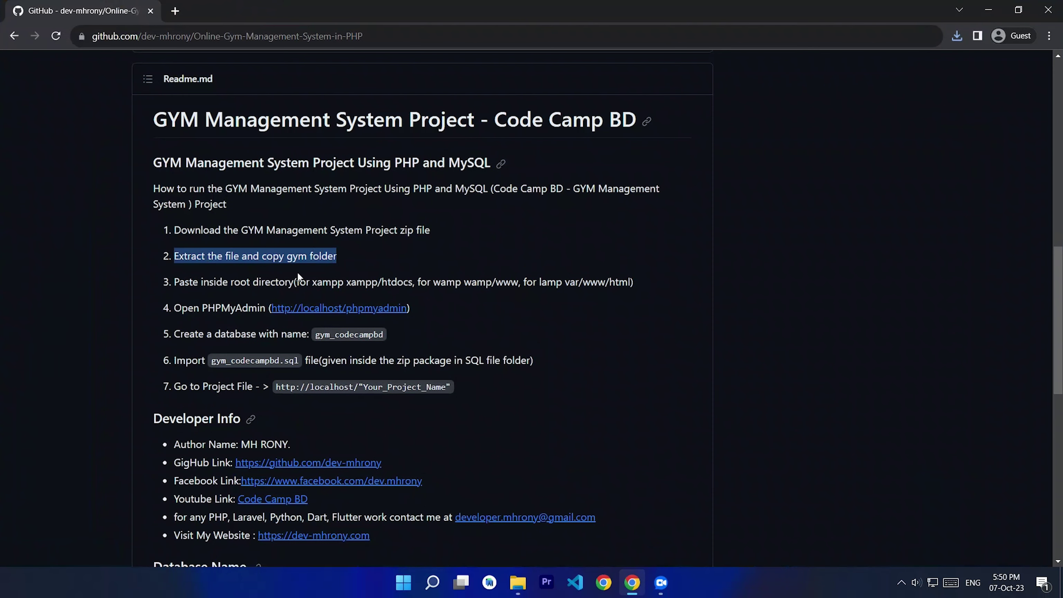
left_click(469, 255)
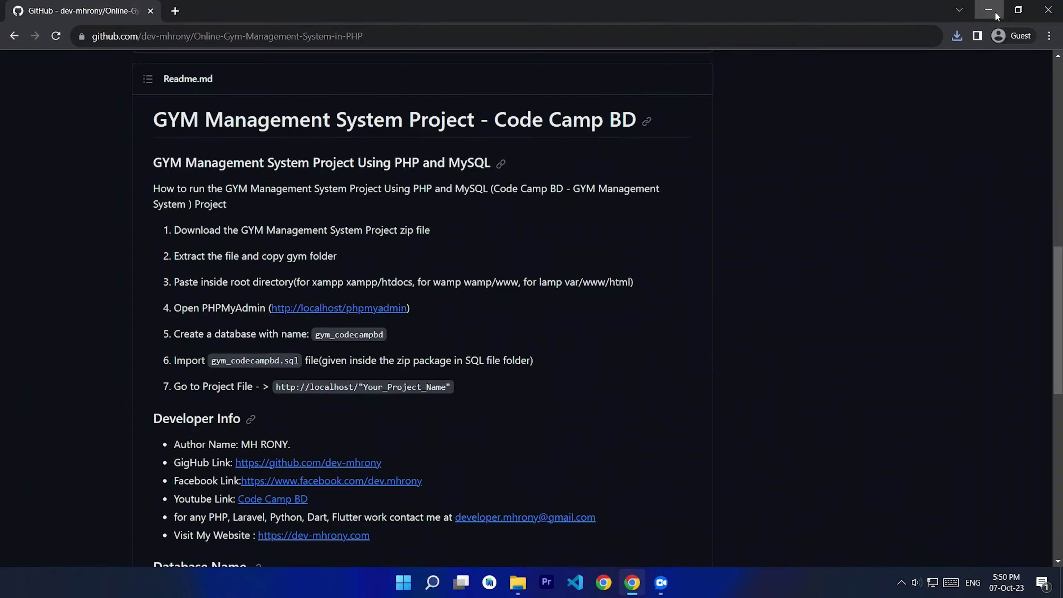
left_click(993, 12)
Extract the ZIP into its own folder, delete the archive, and open the extracted folder
right_click(337, 156)
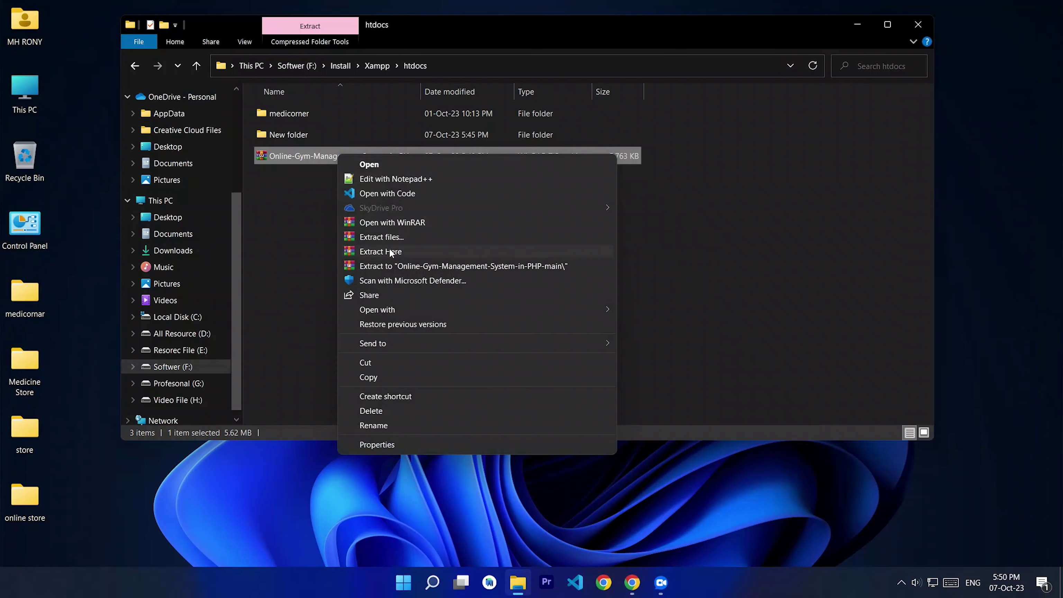
left_click(418, 269)
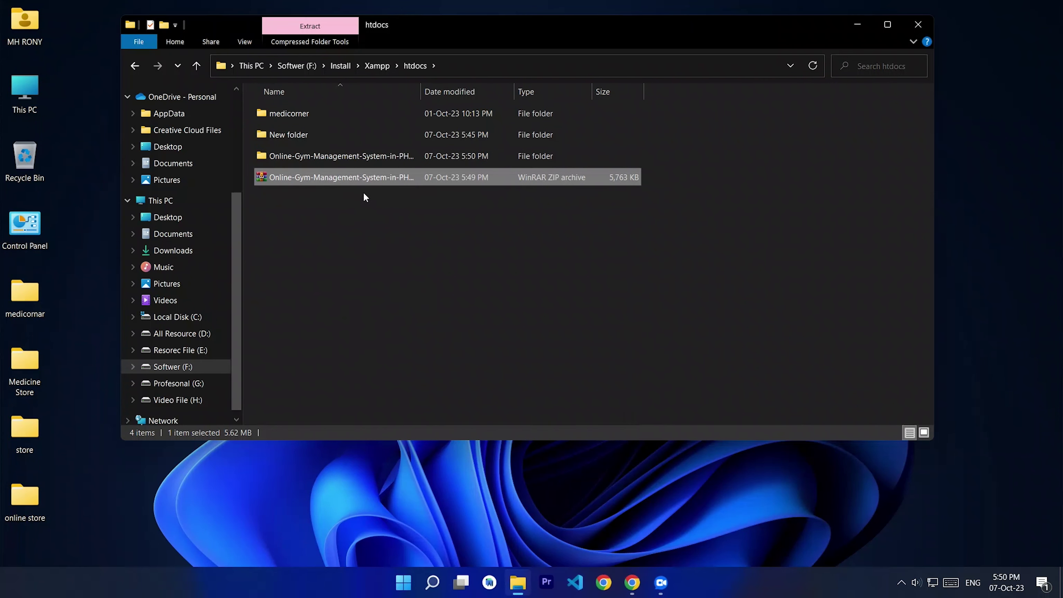
right_click(332, 178)
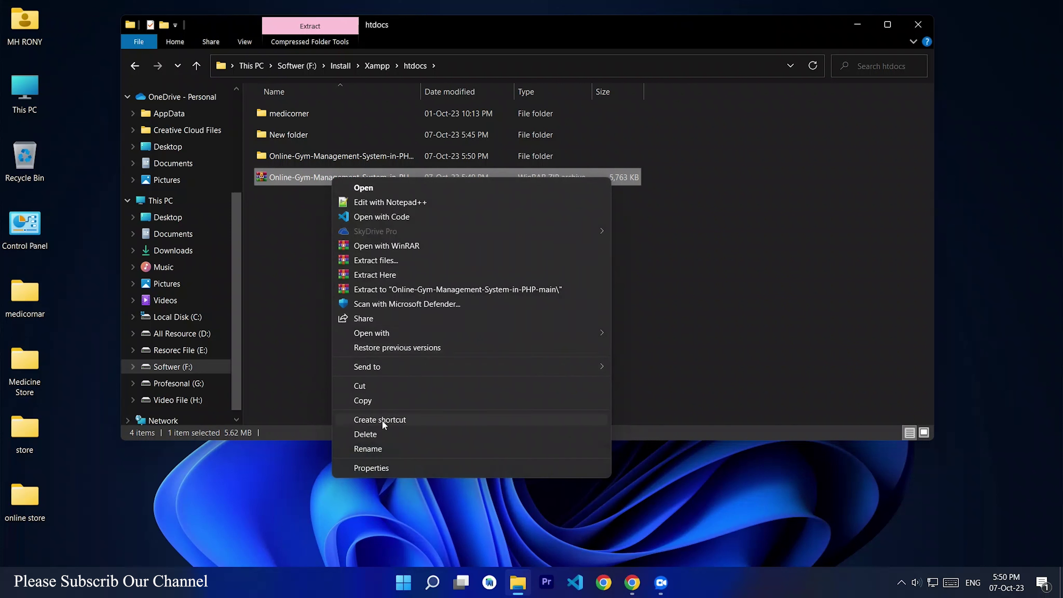
left_click(380, 434)
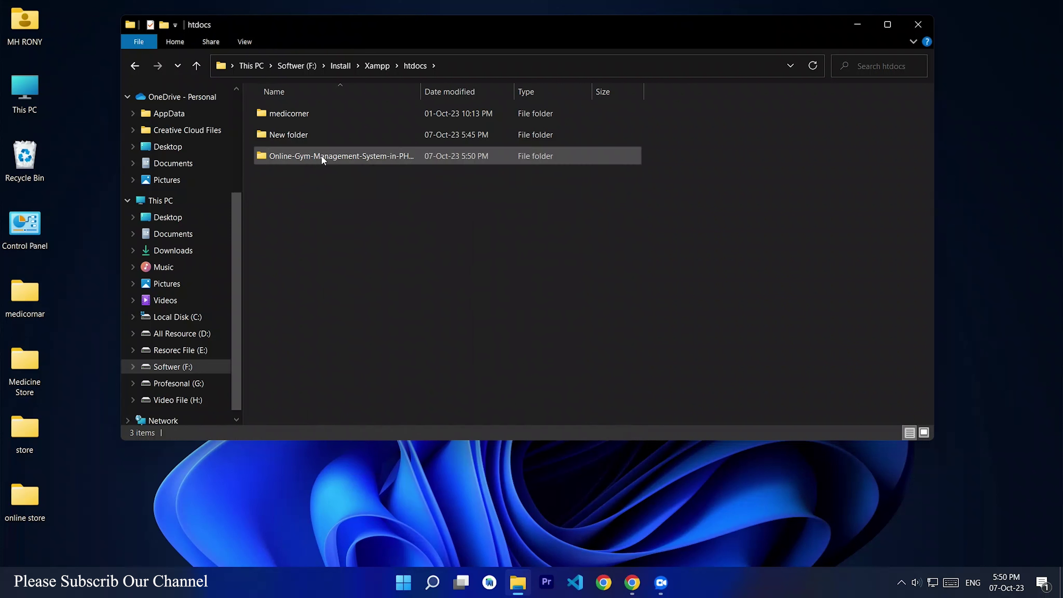
double_click(334, 157)
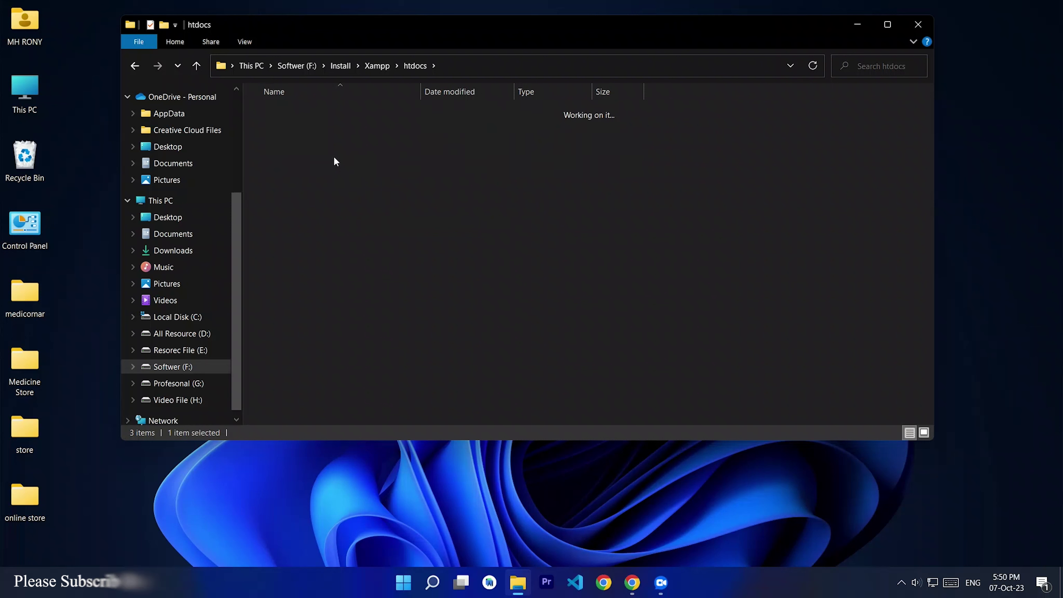
Open the inner Online-Gym-Management-System-in-PHP-main folder in Visual Studio Code
double_click(346, 118)
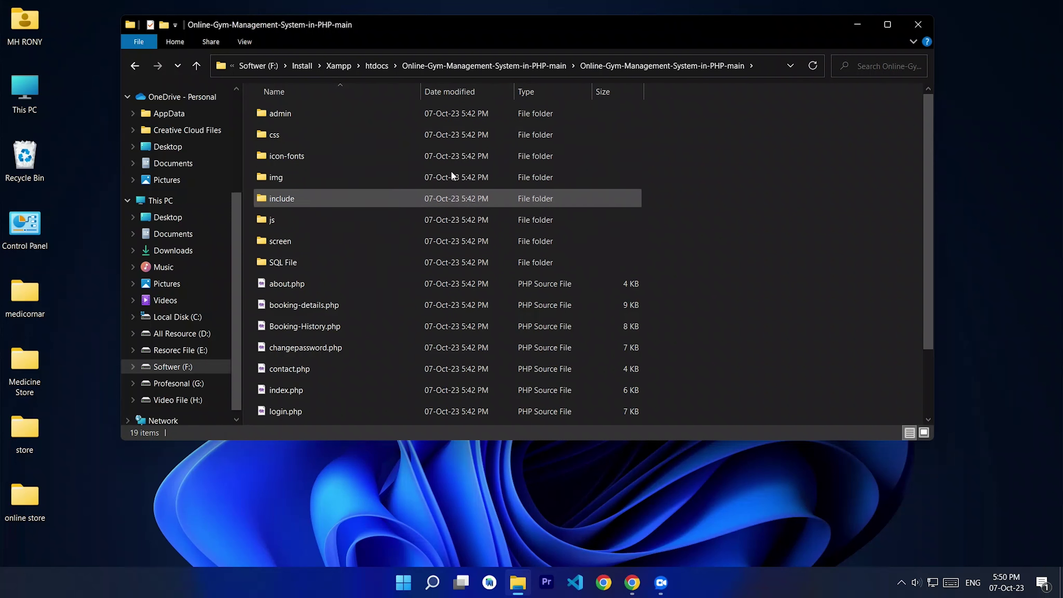
right_click(735, 147)
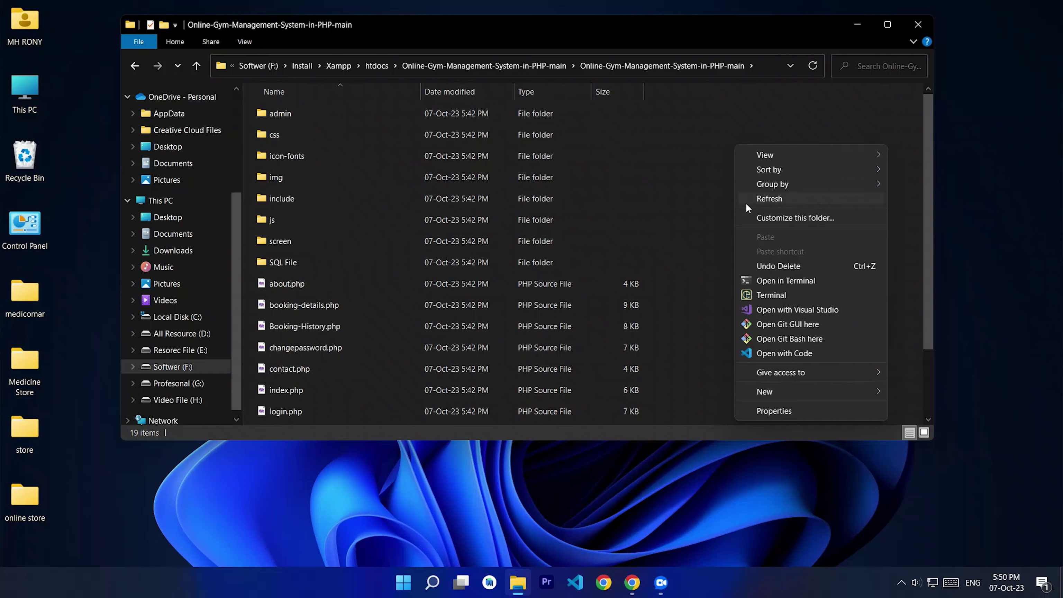
left_click(776, 353)
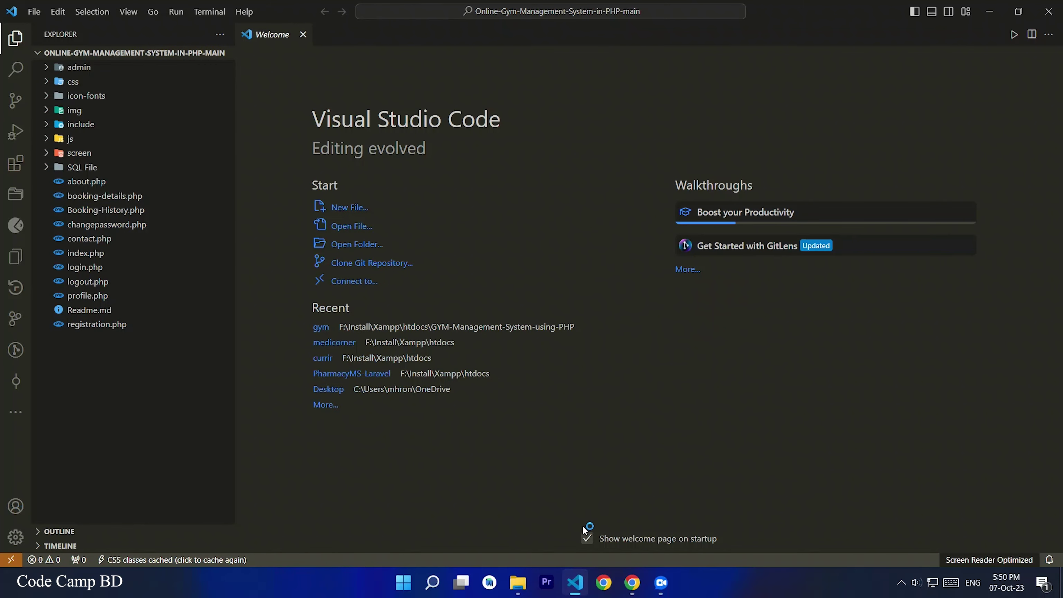
Go back to the GitHub README and review step 3's htdocs paste instruction
left_click(633, 585)
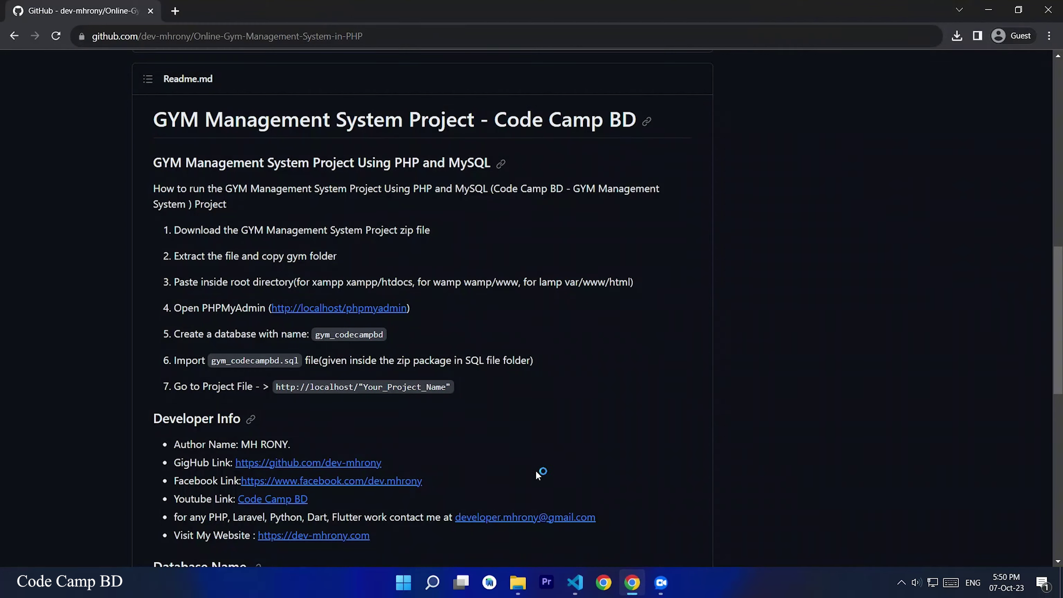
left_click_drag(195, 283, 419, 289)
left_click(447, 318)
Open localhost/phpmyadmin from the README link in a second tab and switch to it
left_click(312, 314)
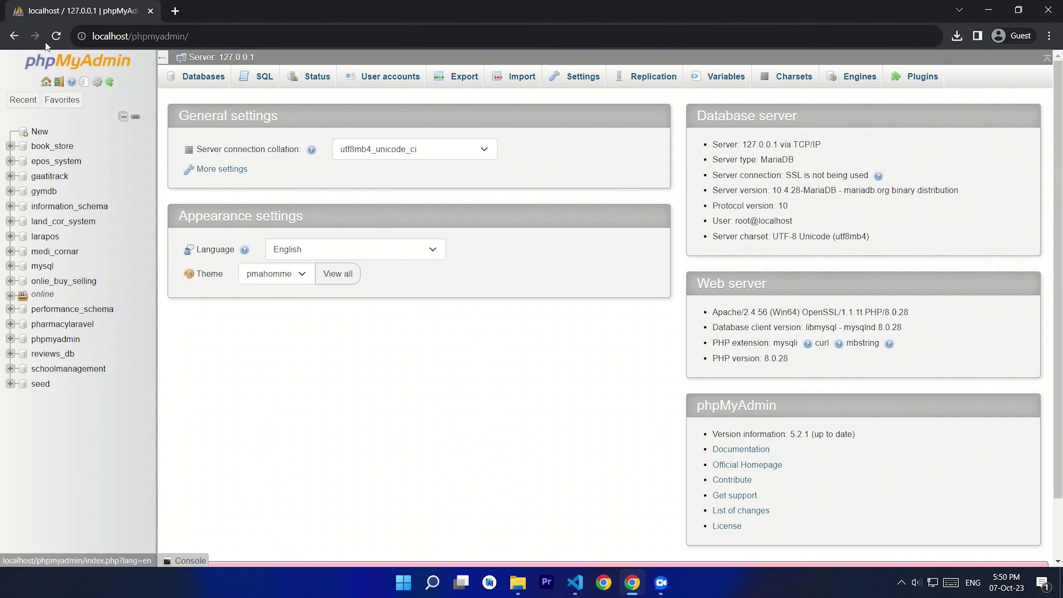
key("alt+Left")
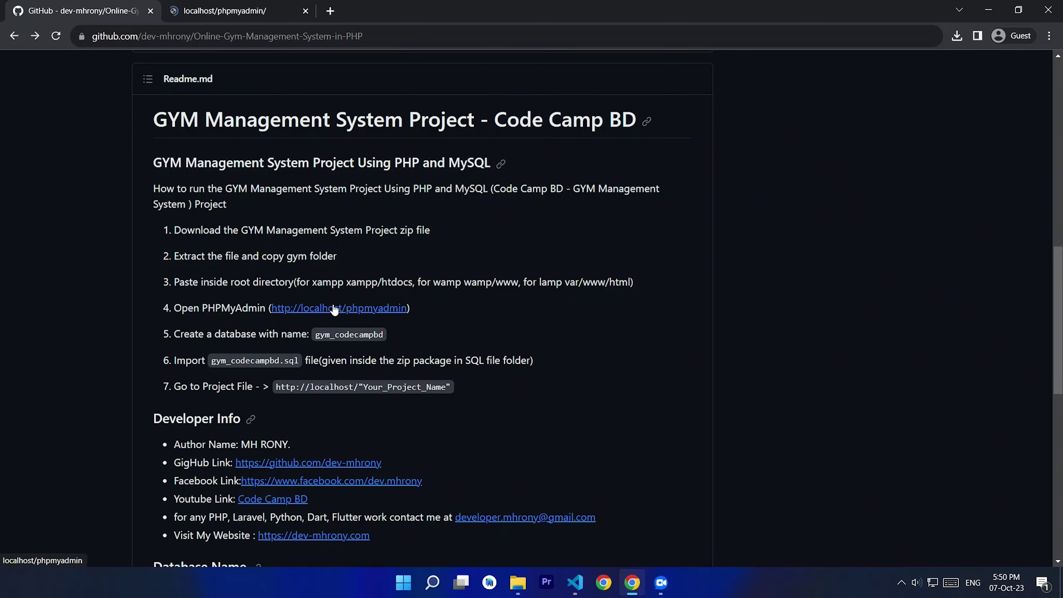
left_click(225, 13)
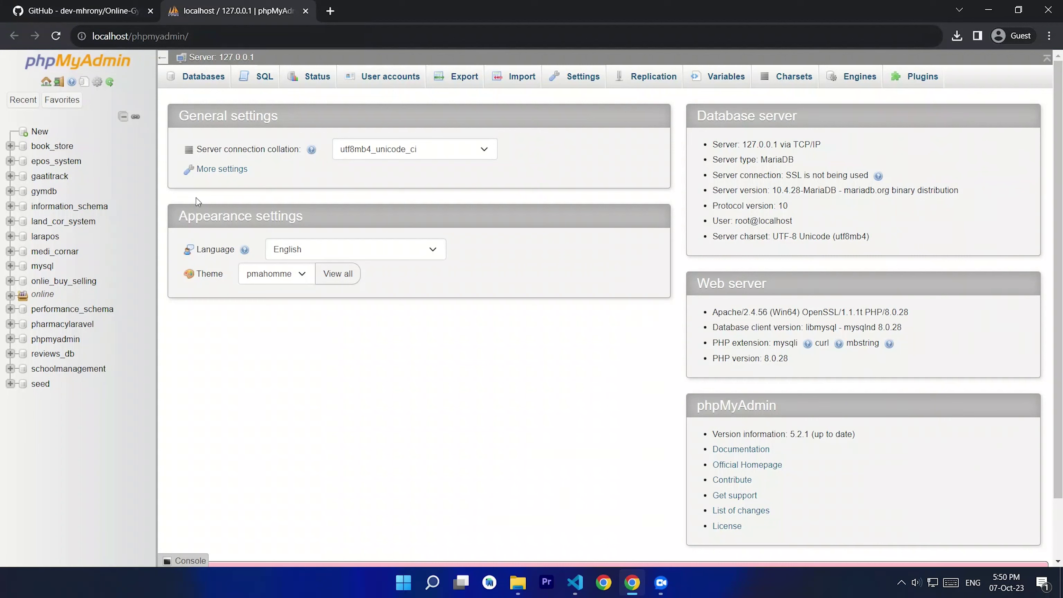
Start a new database and copy the name gym_codecampbd from README step 5
left_click(46, 134)
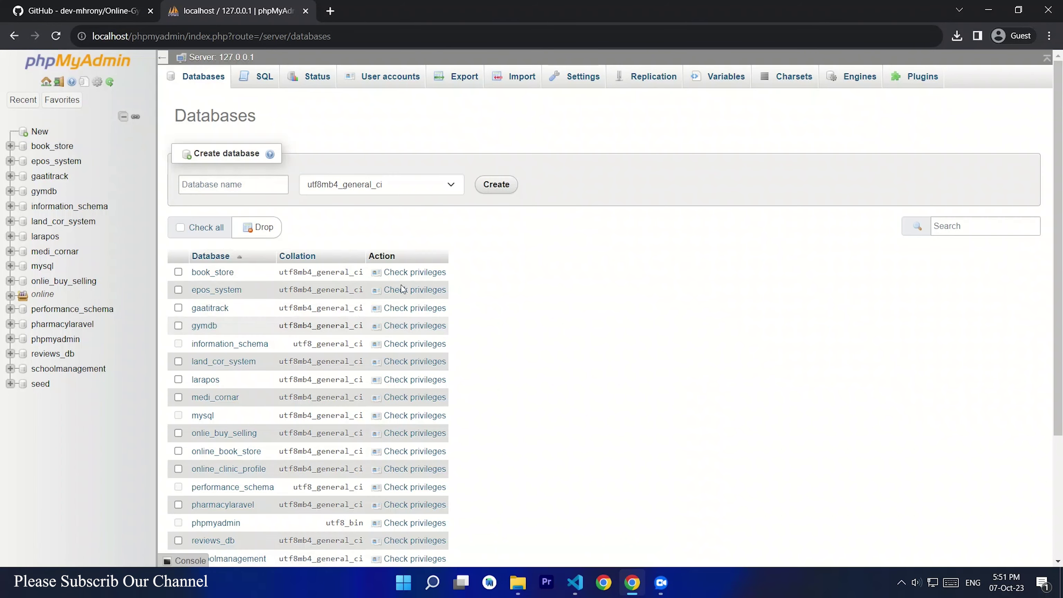
left_click(106, 13)
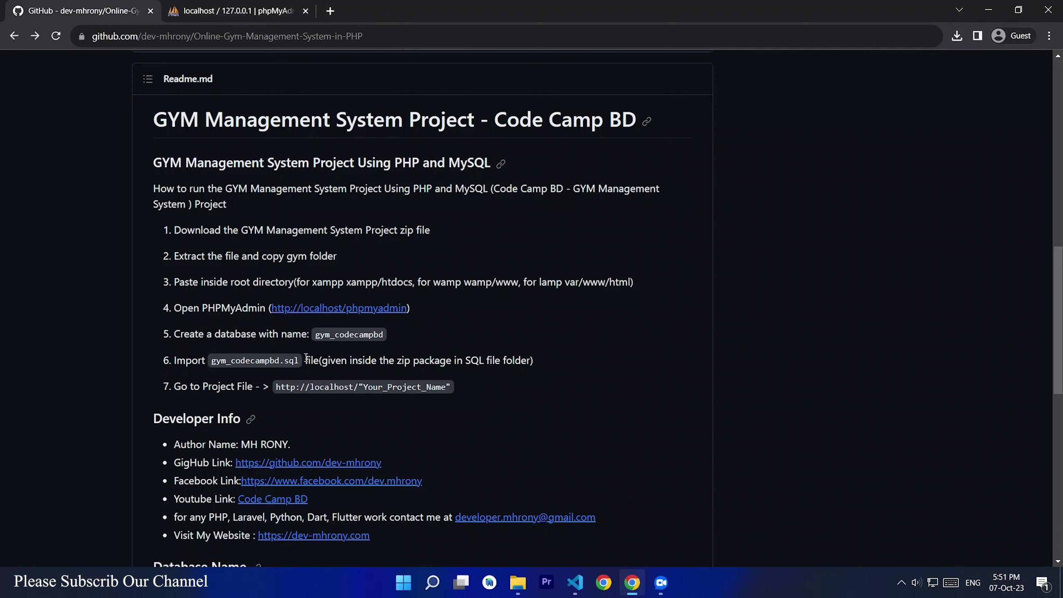
left_click_drag(317, 337, 381, 334)
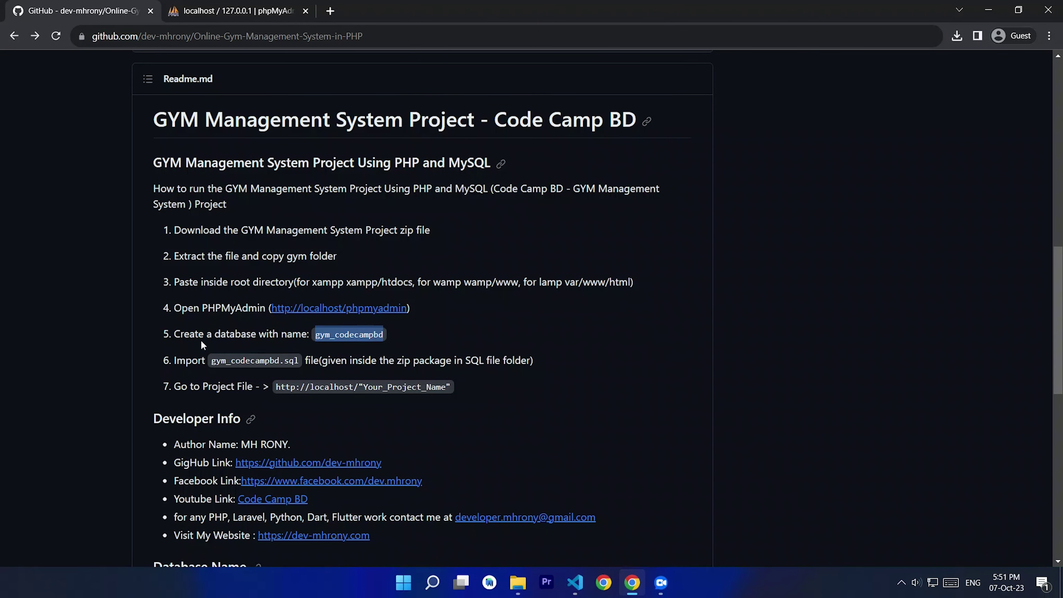
left_click_drag(176, 335, 339, 340)
left_click(339, 338)
double_click(342, 335)
right_click(341, 337)
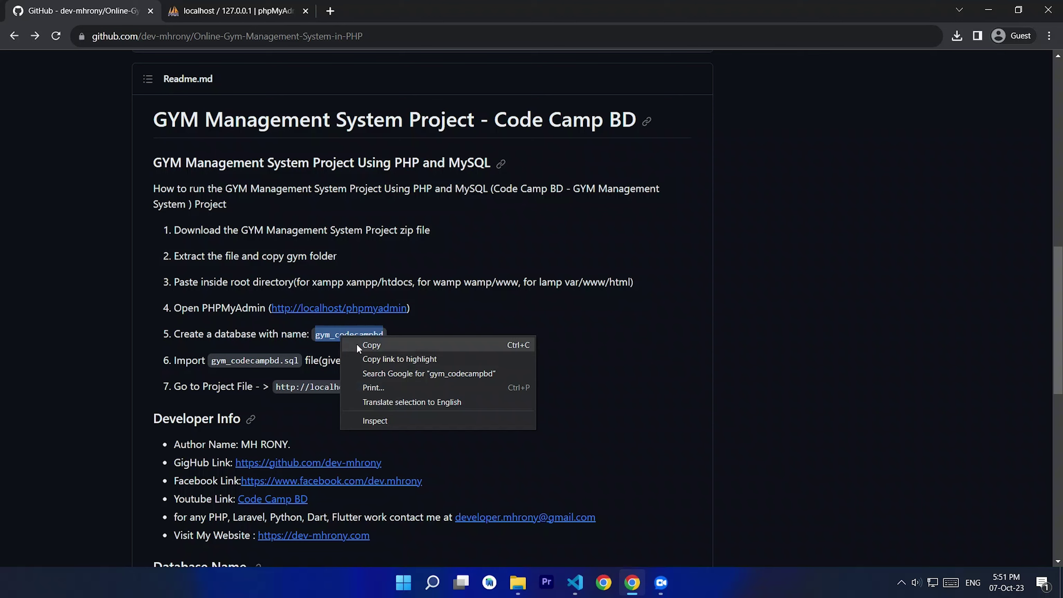
left_click(368, 345)
Paste gym_codecampbd as the database name and create the database
left_click(226, 12)
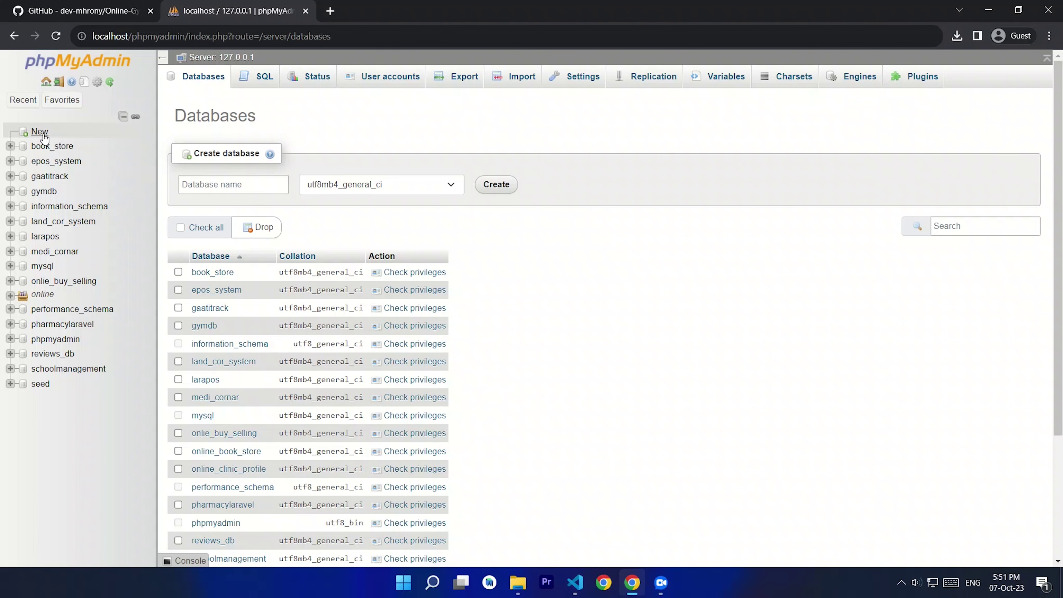
left_click(201, 185)
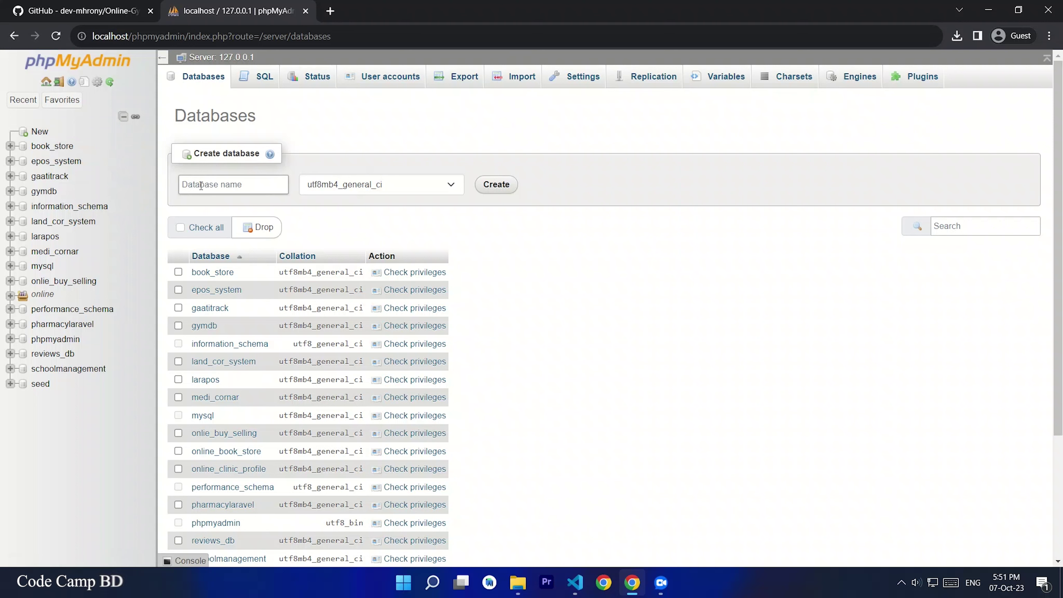
right_click(200, 185)
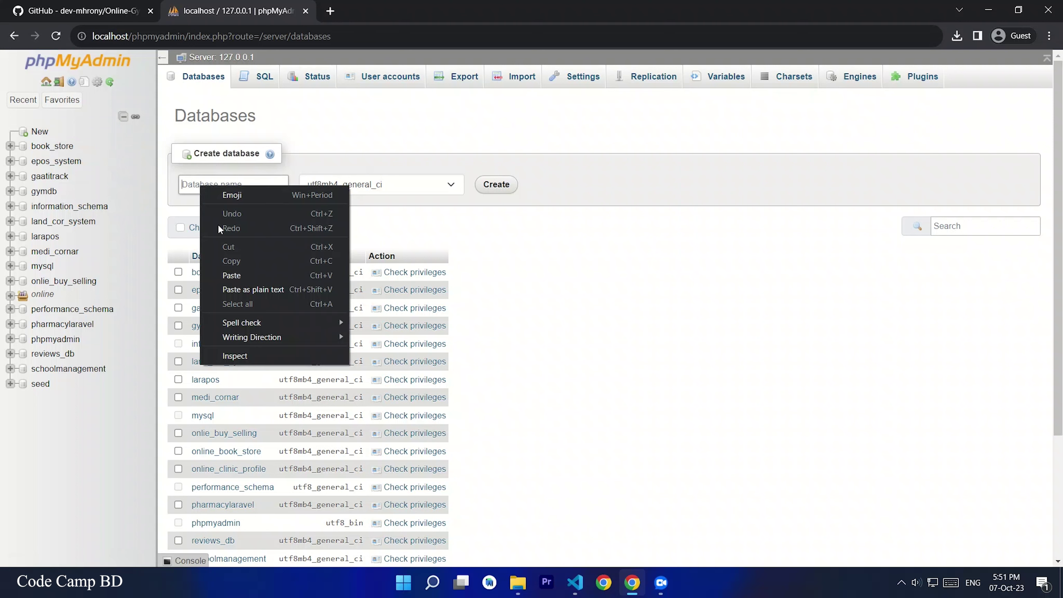
left_click(229, 275)
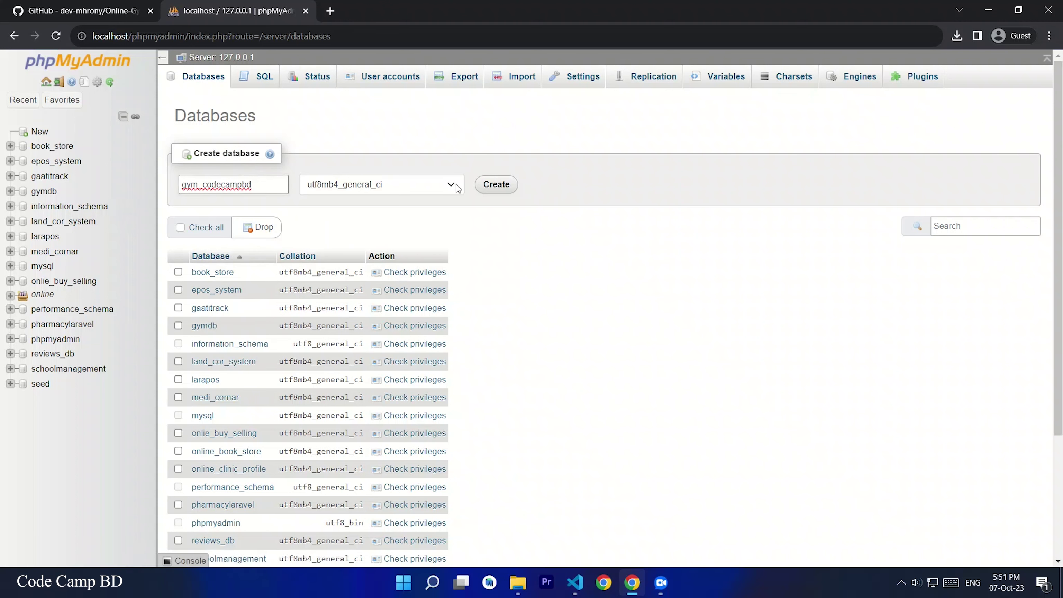
left_click(488, 188)
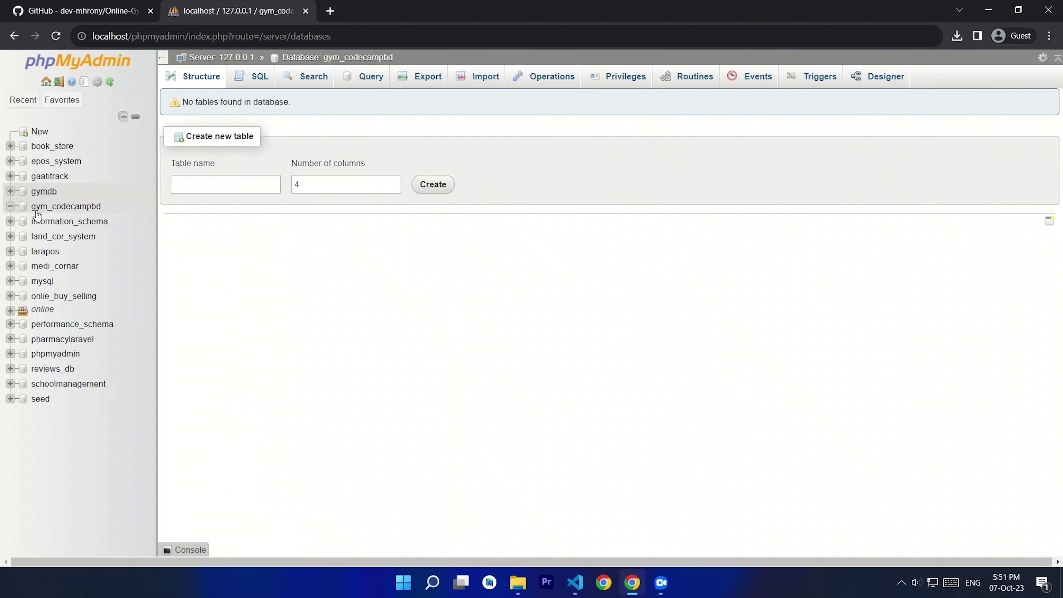
Open gym_codecampbd's Import page and browse to the project's SQL File folder on F:
left_click(75, 205)
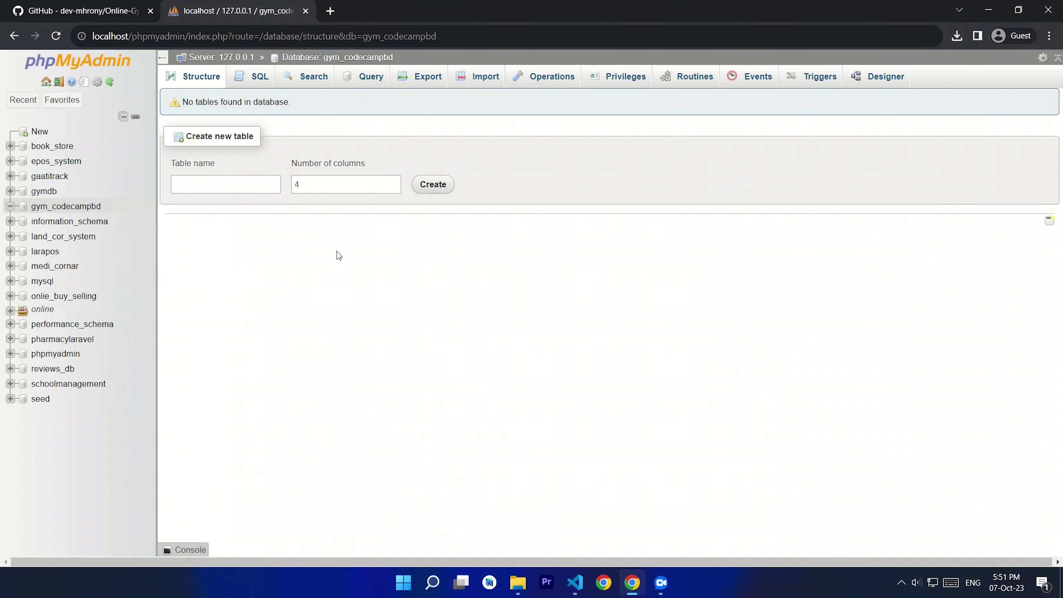
left_click(479, 83)
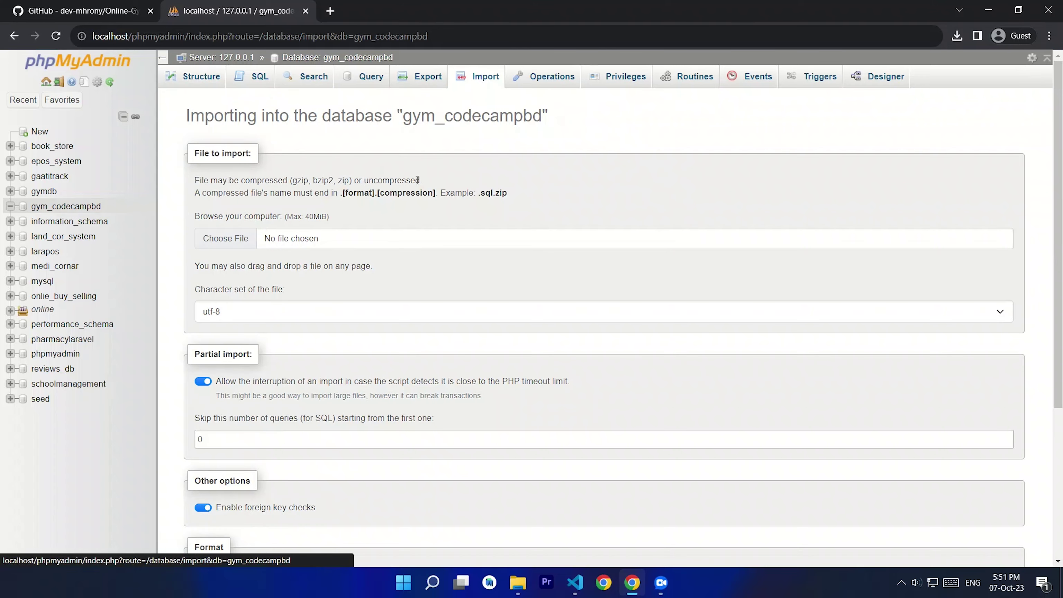
left_click(228, 238)
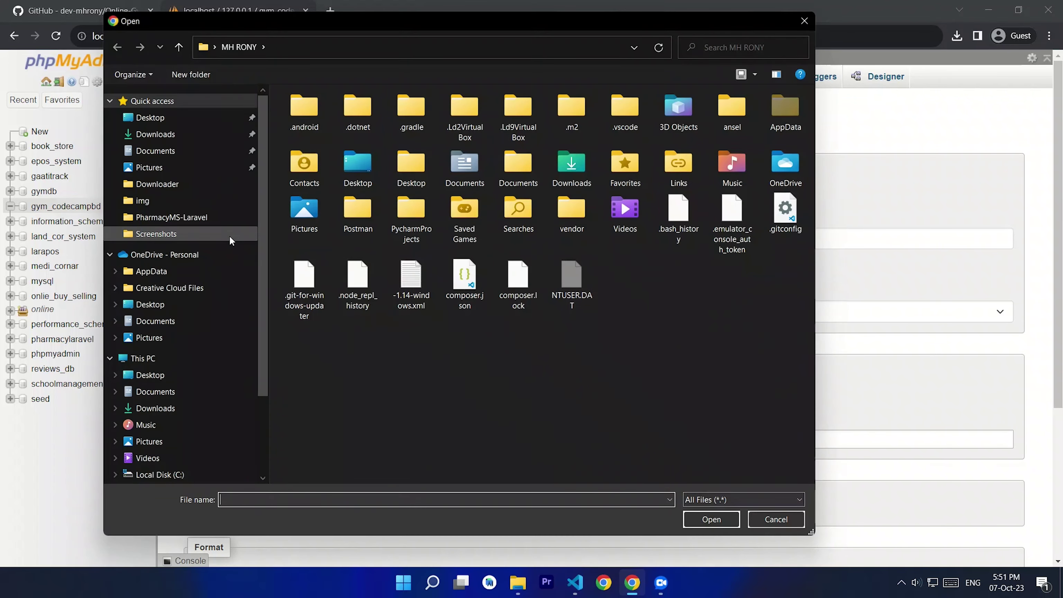
scroll(223, 368, "down", 2)
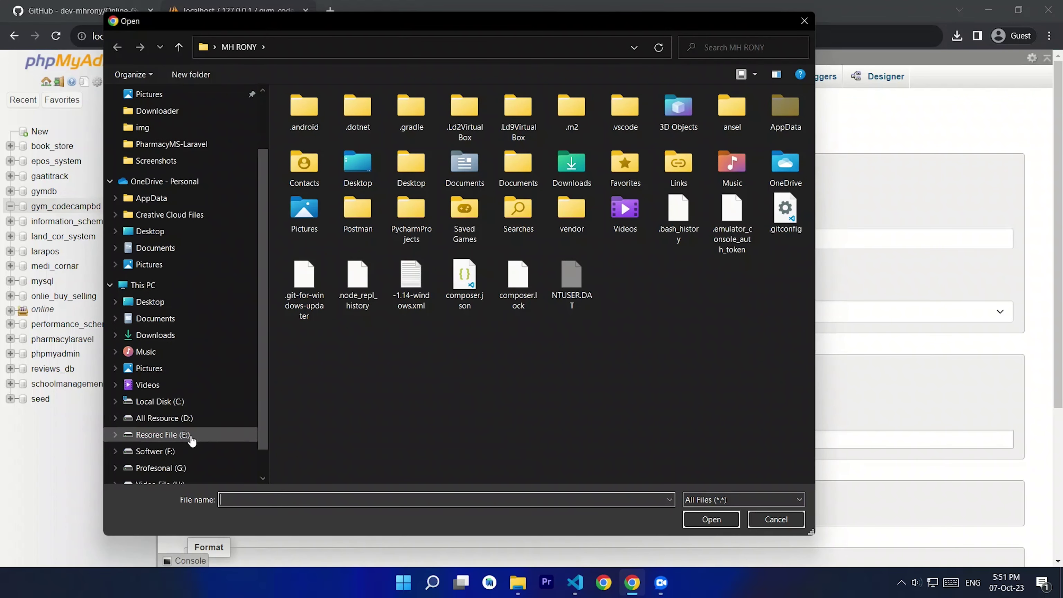
left_click(162, 453)
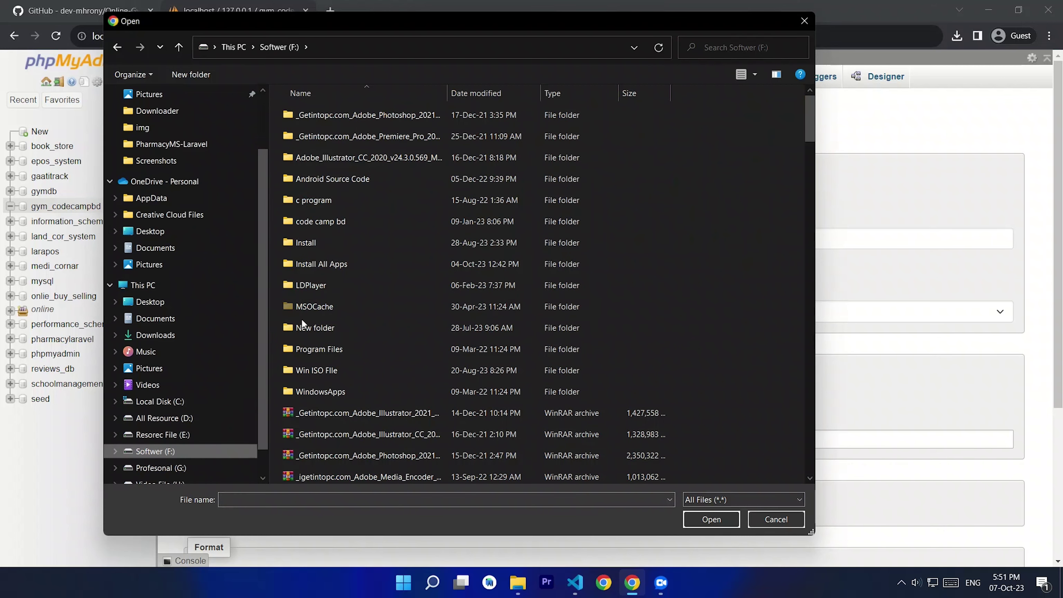
double_click(304, 243)
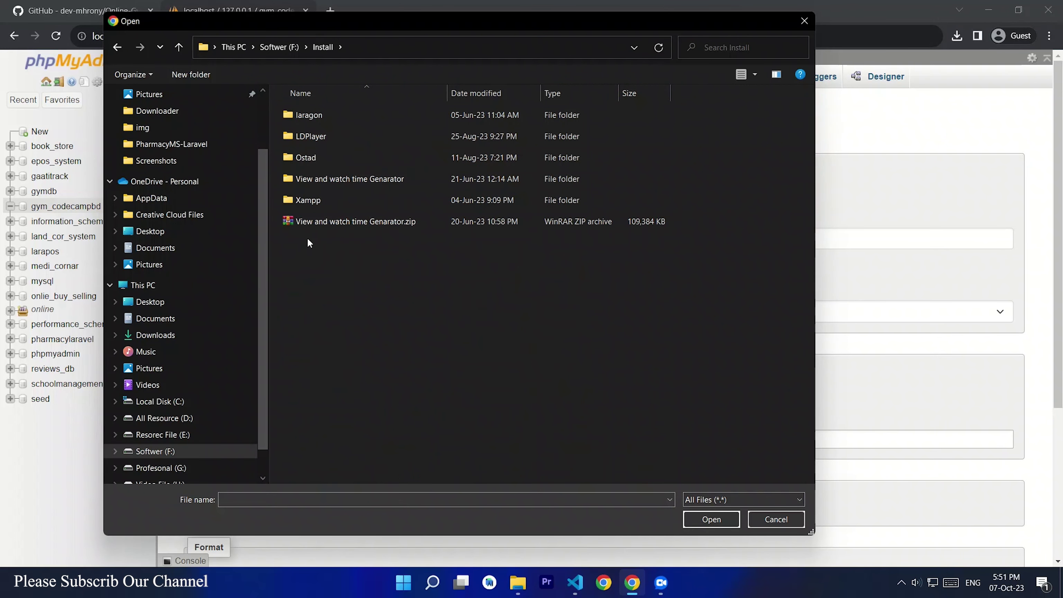
double_click(306, 199)
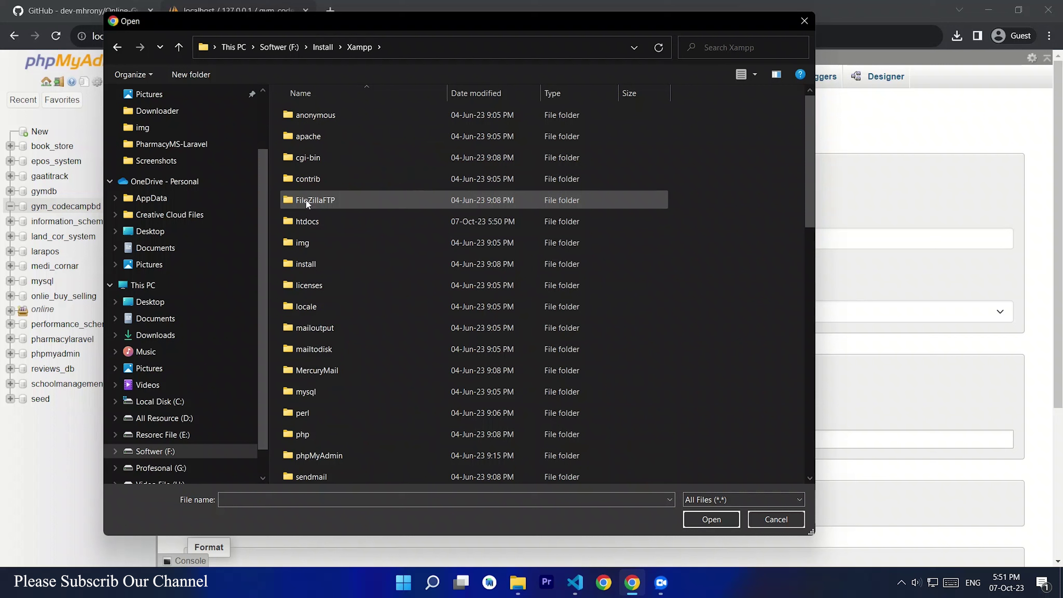
double_click(310, 224)
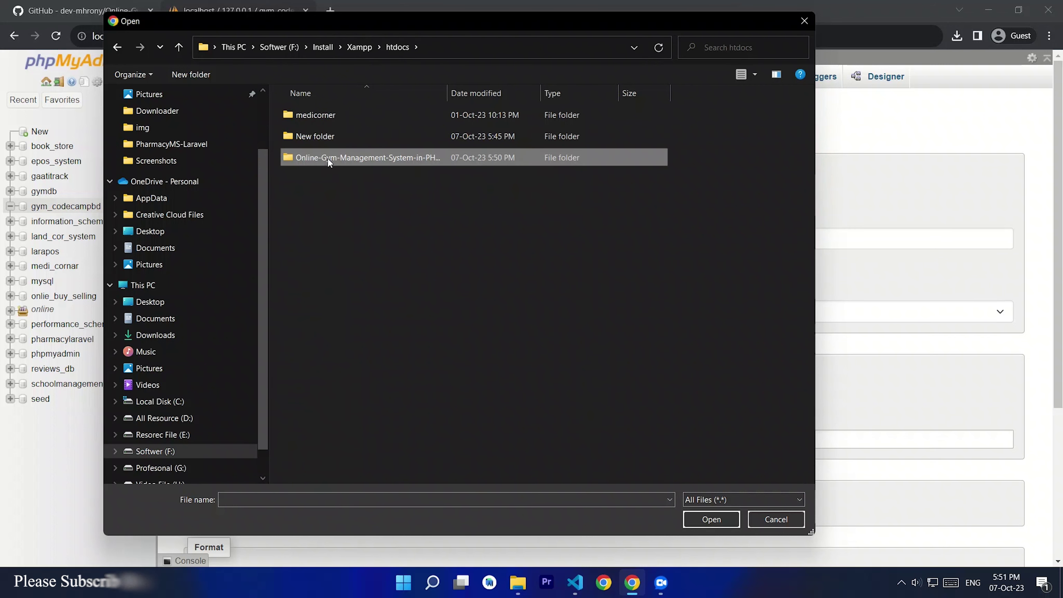
double_click(328, 159)
double_click(329, 114)
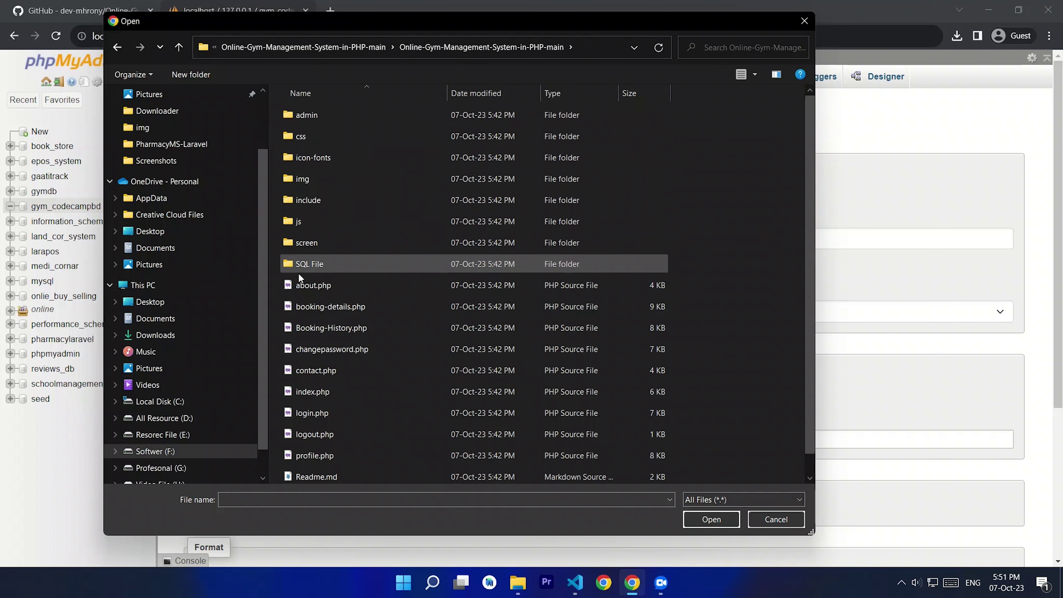
double_click(331, 263)
Choose gym_codecampbd.sql as the import file and run the import
left_click(348, 115)
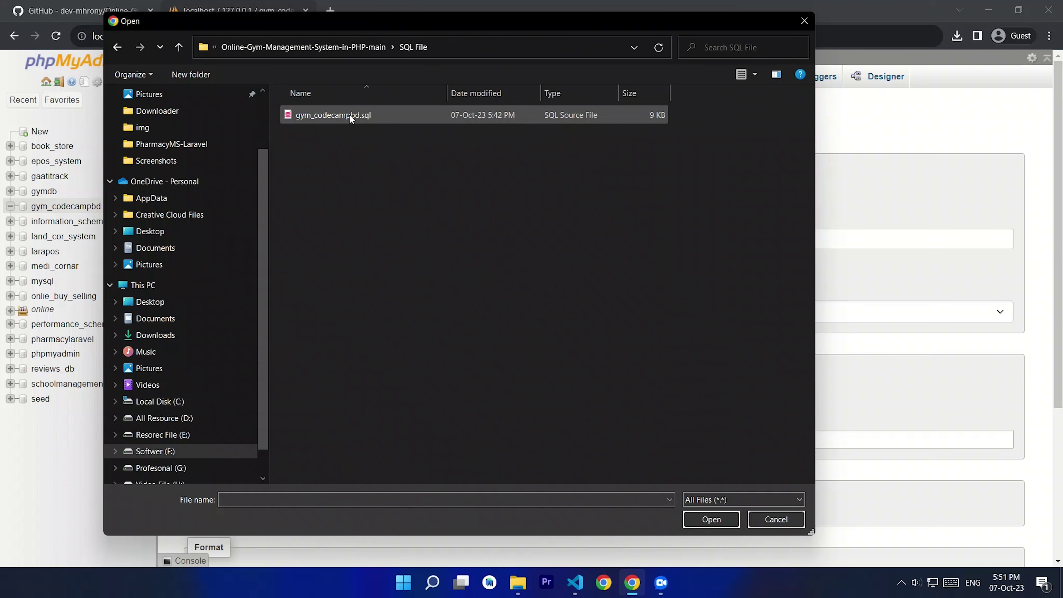
left_click(710, 518)
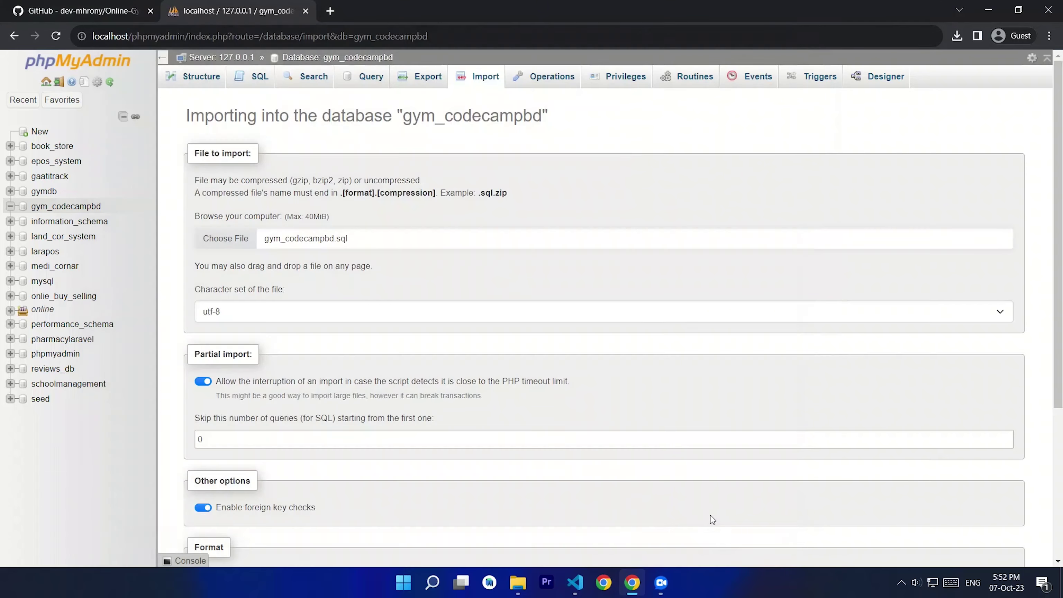
scroll(379, 270, "down", 3)
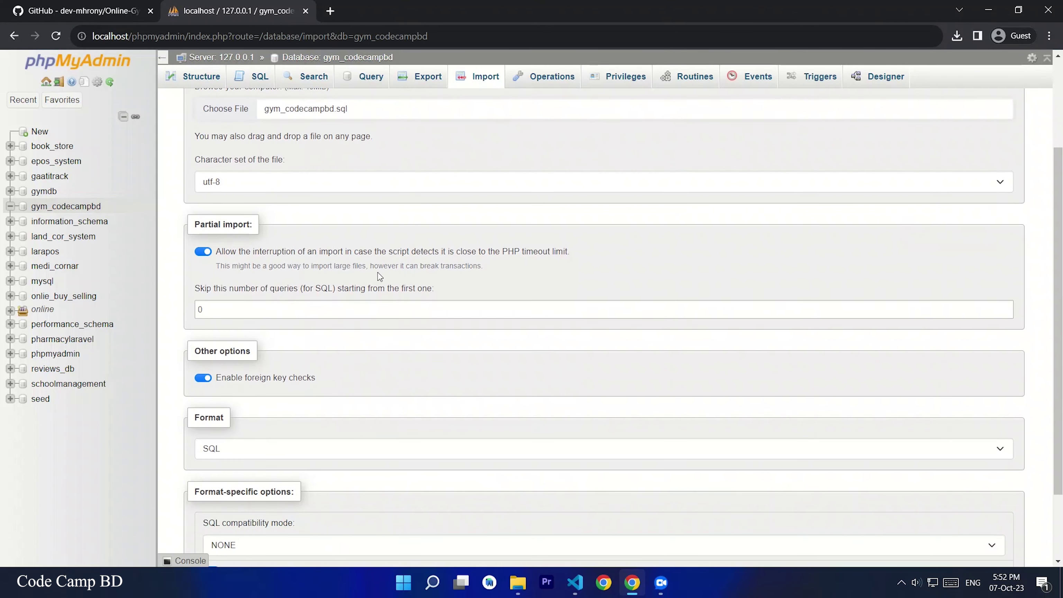
scroll(298, 445, "down", 2)
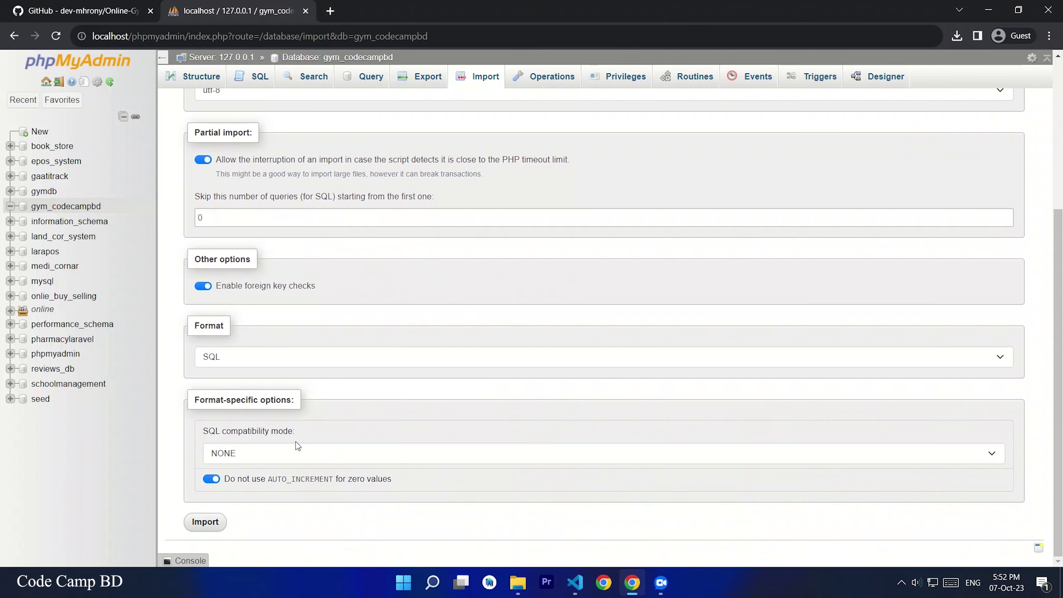
left_click(197, 523)
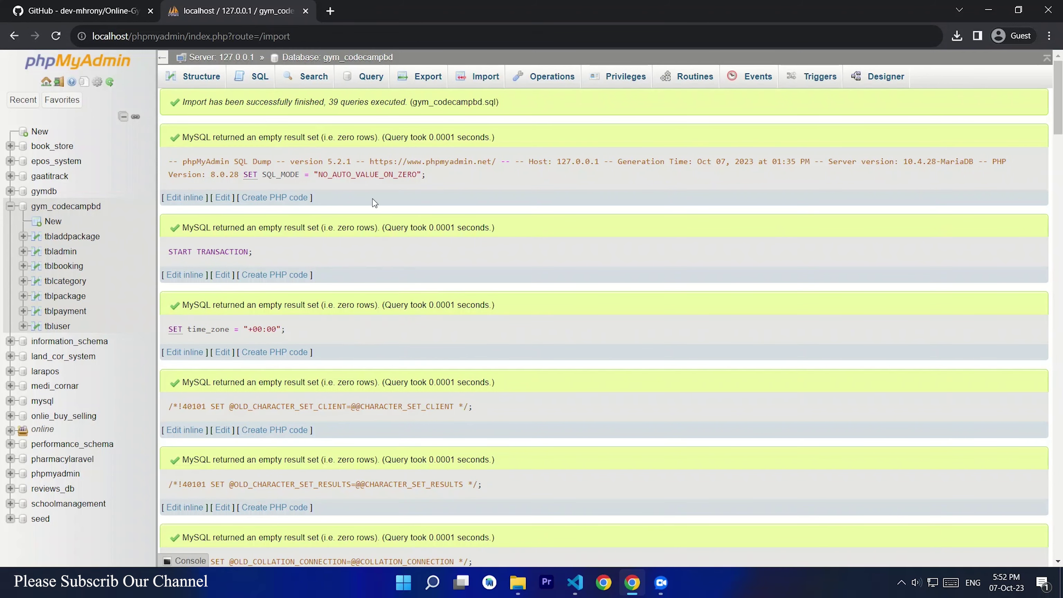
After the 39-query import succeeds, minimize Chrome to bring VS Code forward
left_click(989, 12)
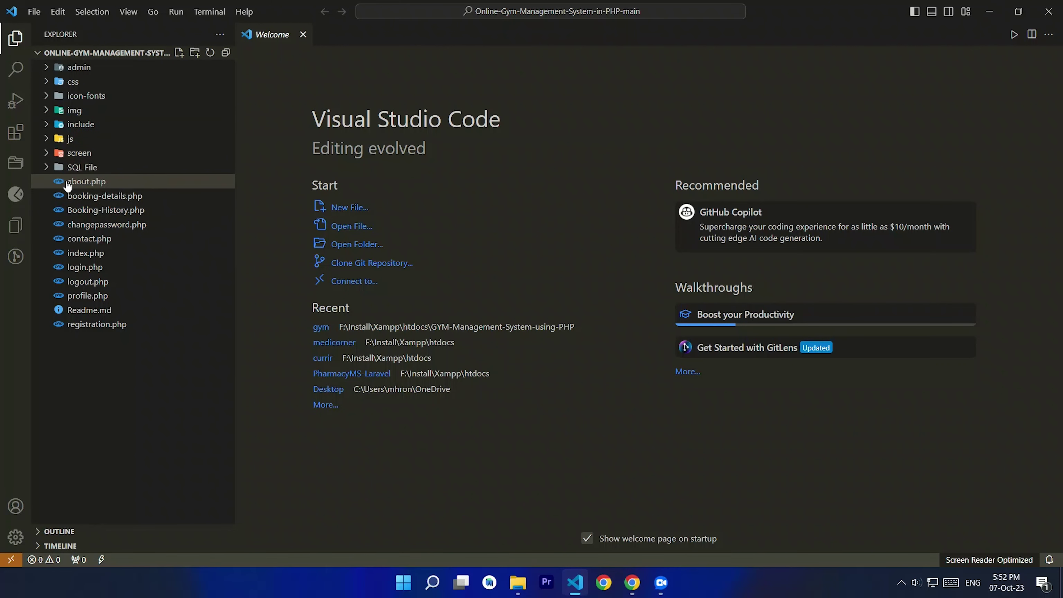
Open include/config.php and select the Your_Database_Name placeholder
left_click(79, 125)
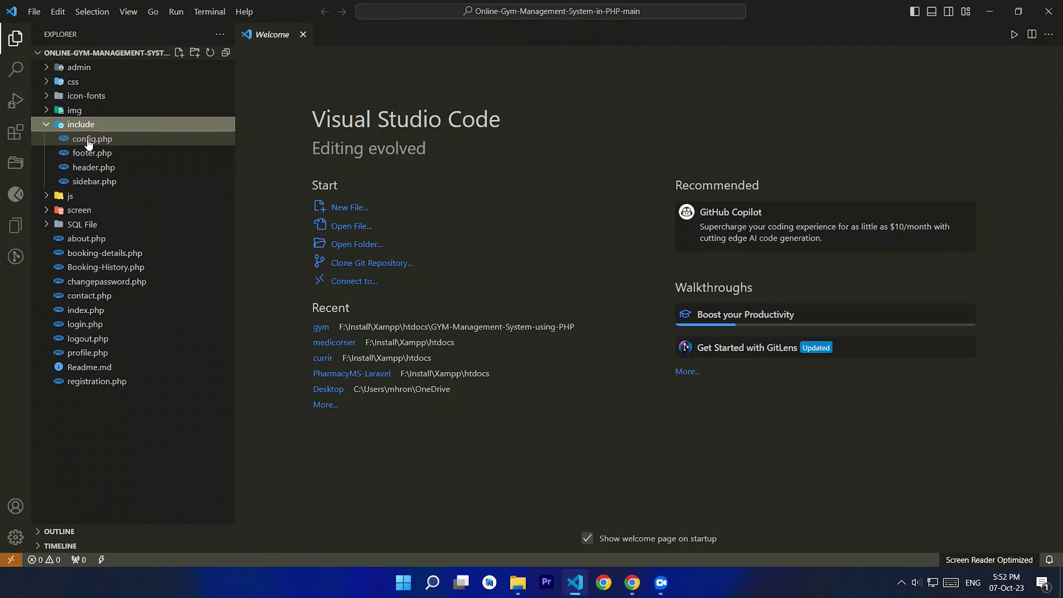
left_click(88, 141)
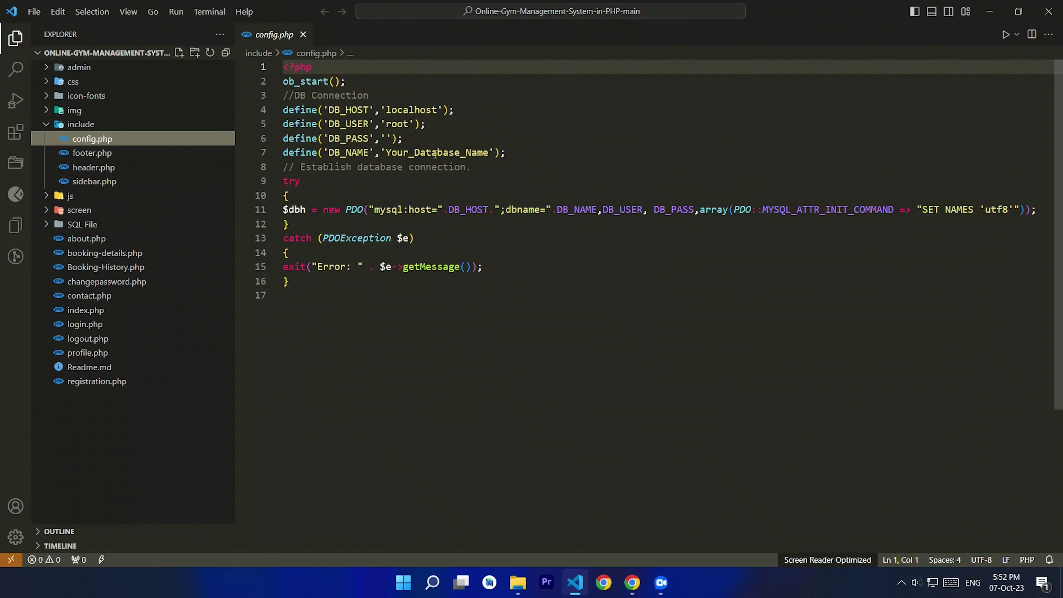
double_click(440, 152)
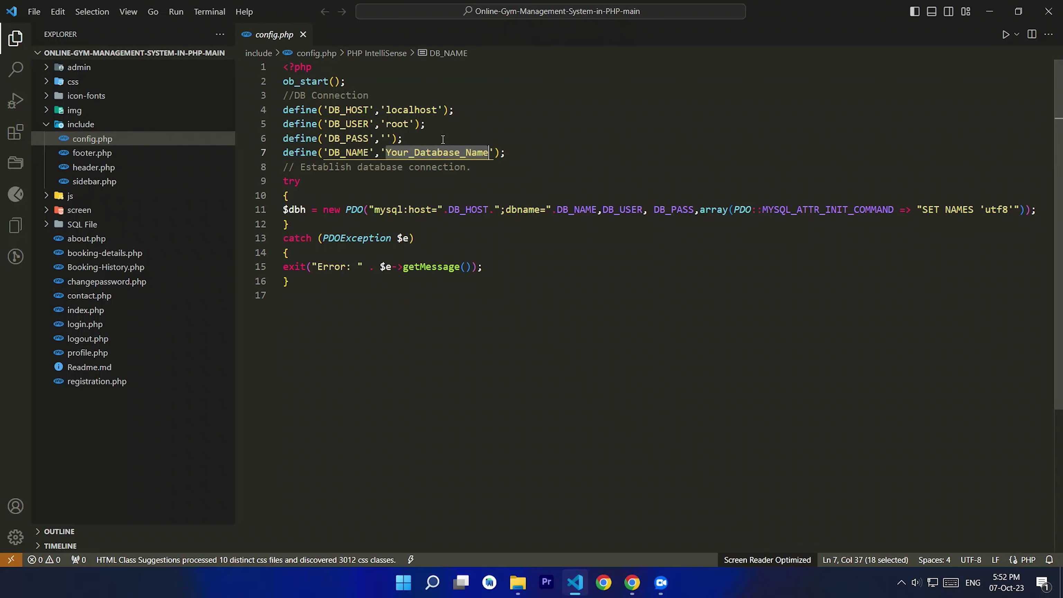
Copy the name gym_codecampbd from phpMyAdmin and from README step 5
left_click(632, 582)
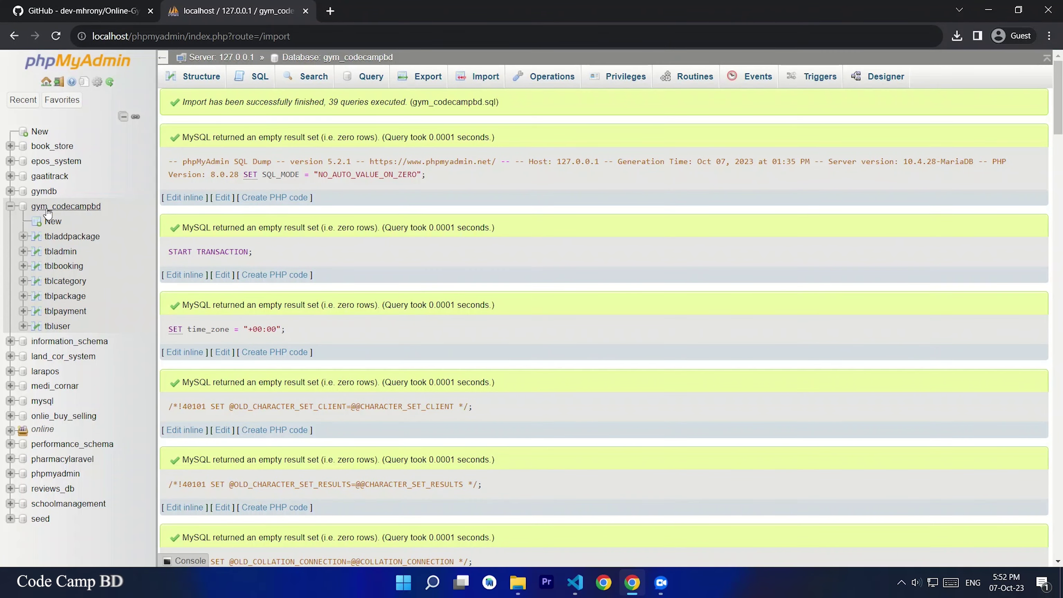
left_click_drag(100, 208, 34, 213)
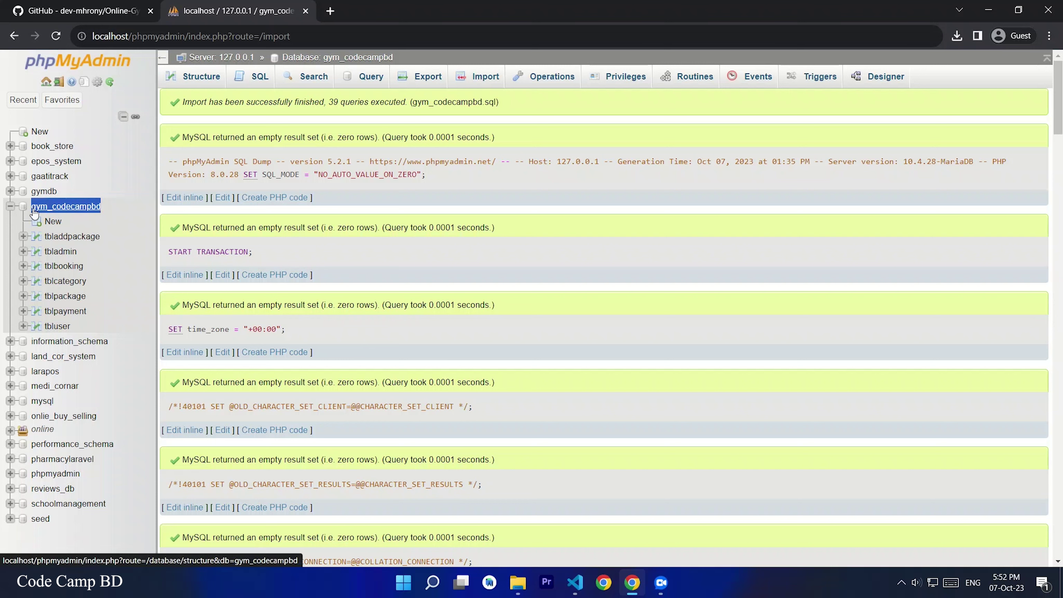
right_click(68, 204)
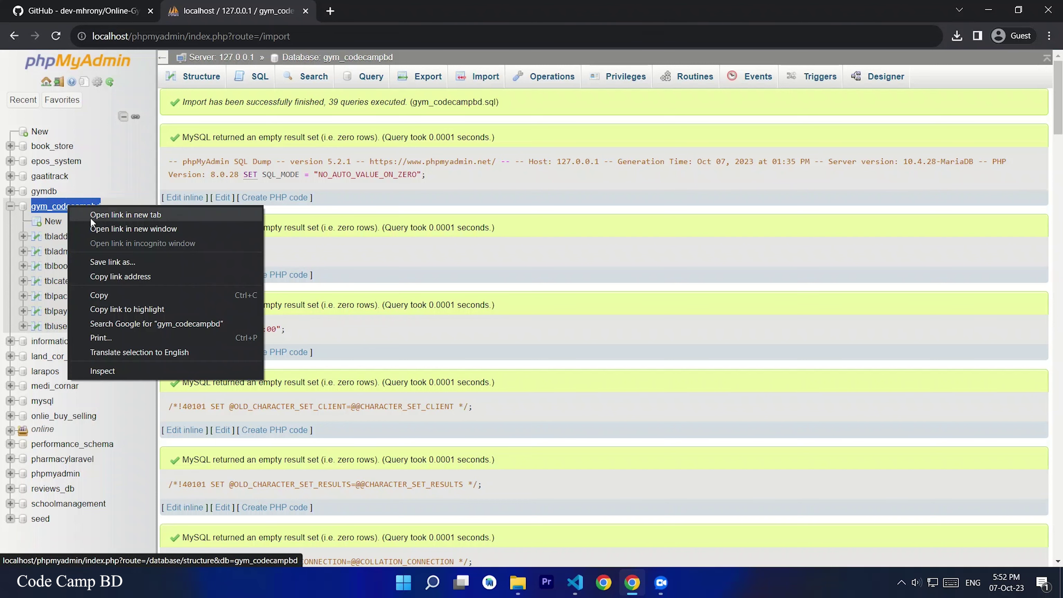
left_click(114, 295)
left_click(84, 11)
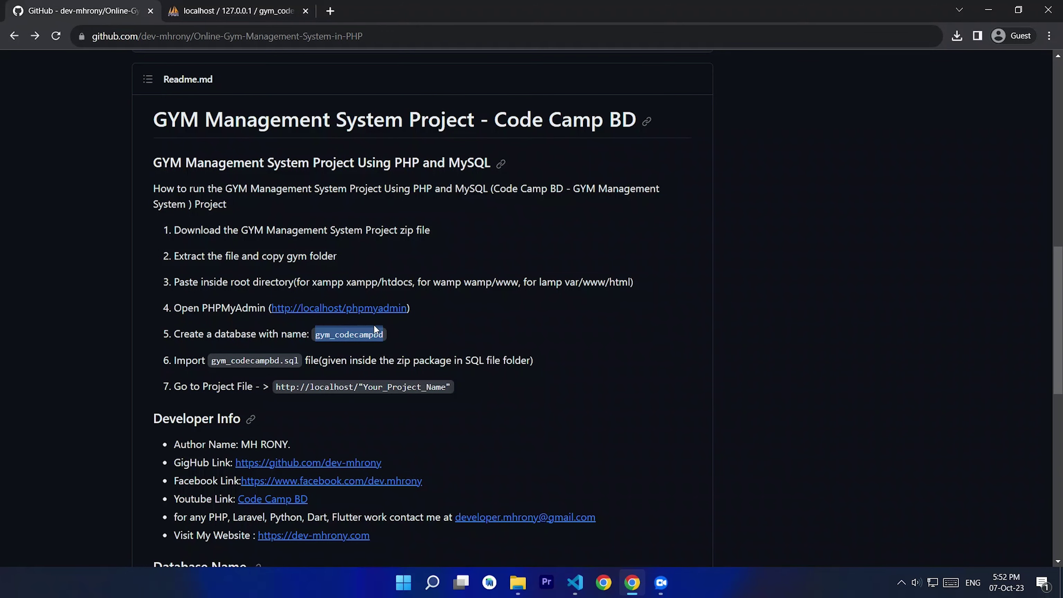
left_click(322, 337)
left_click_drag(317, 336, 382, 343)
right_click(353, 333)
left_click(391, 341)
Paste gym_codecampbd over the placeholder so DB_NAME reads 'gym_codecampbd'
left_click(988, 10)
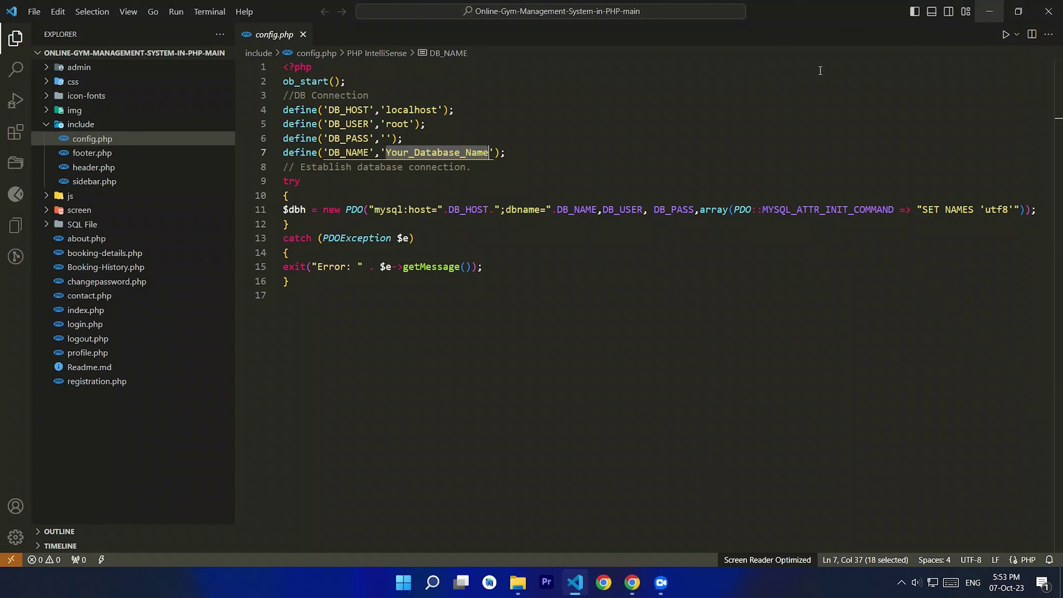
right_click(424, 152)
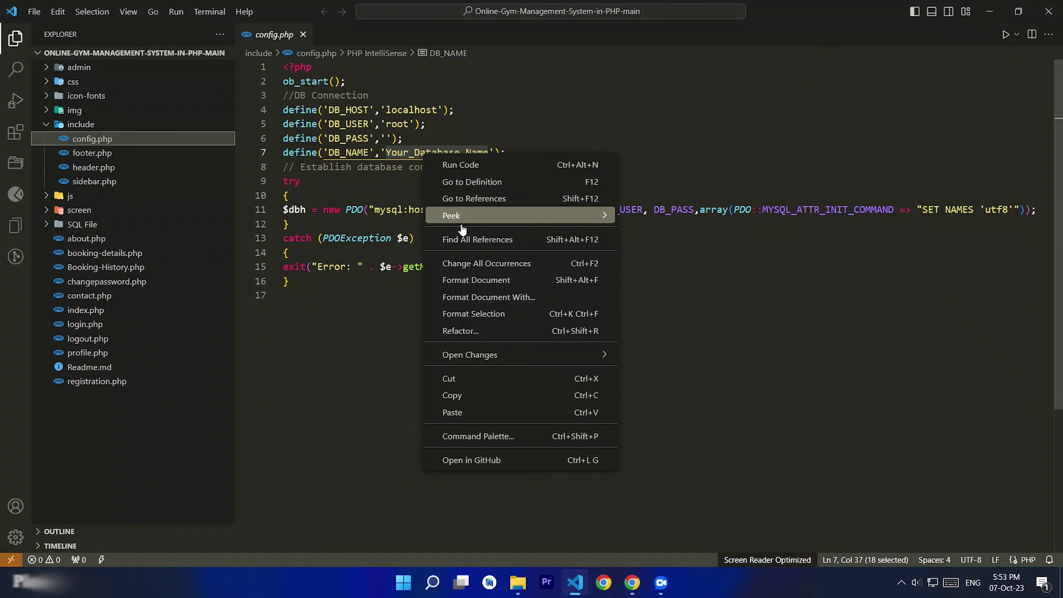
left_click(470, 405)
double_click(409, 158)
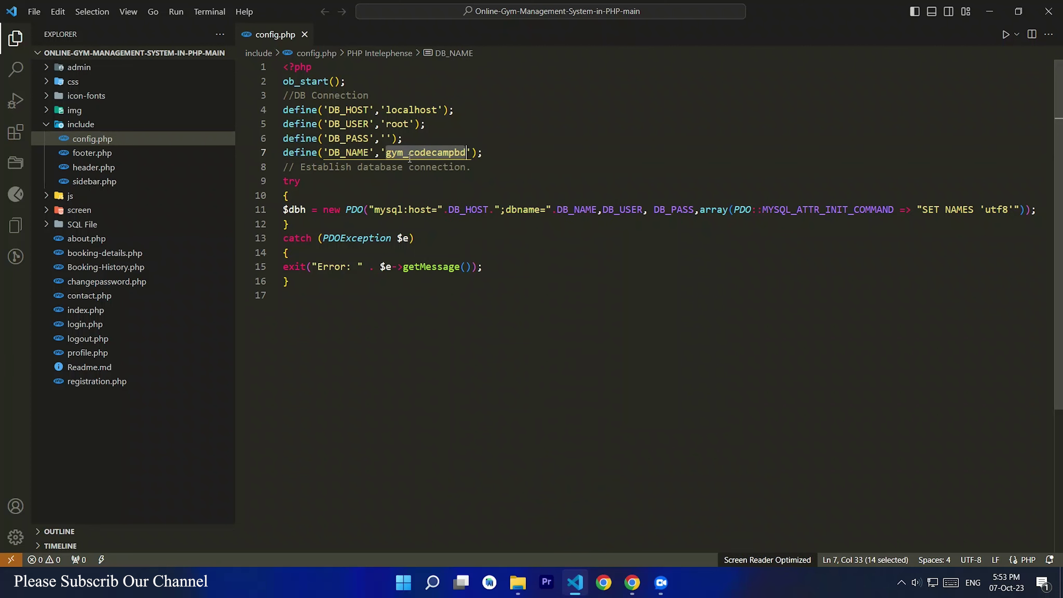
left_click(431, 152)
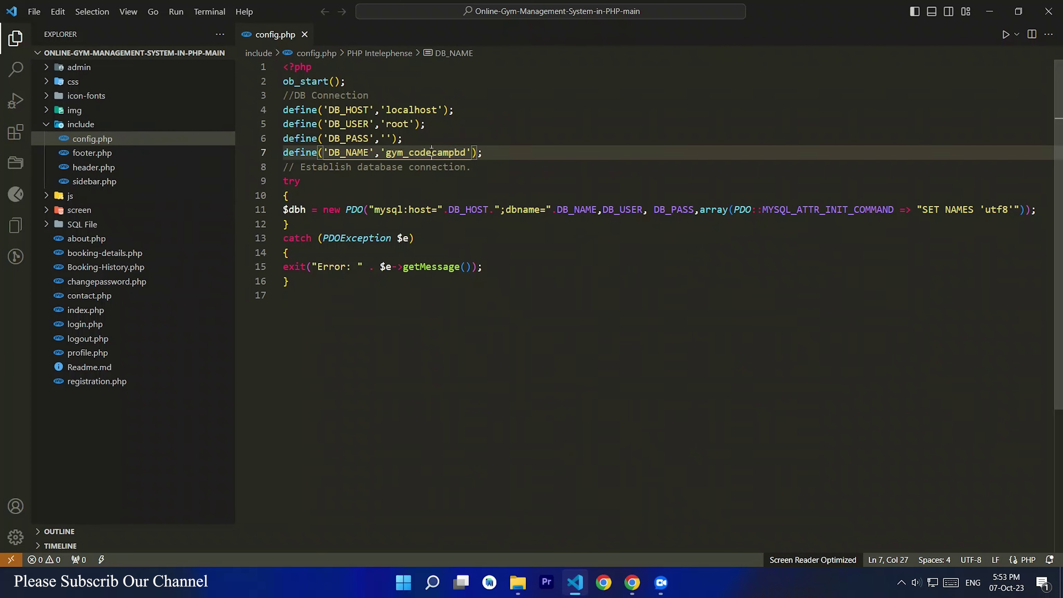
Open the admin/include/config.php file in the Explorer
left_click(79, 68)
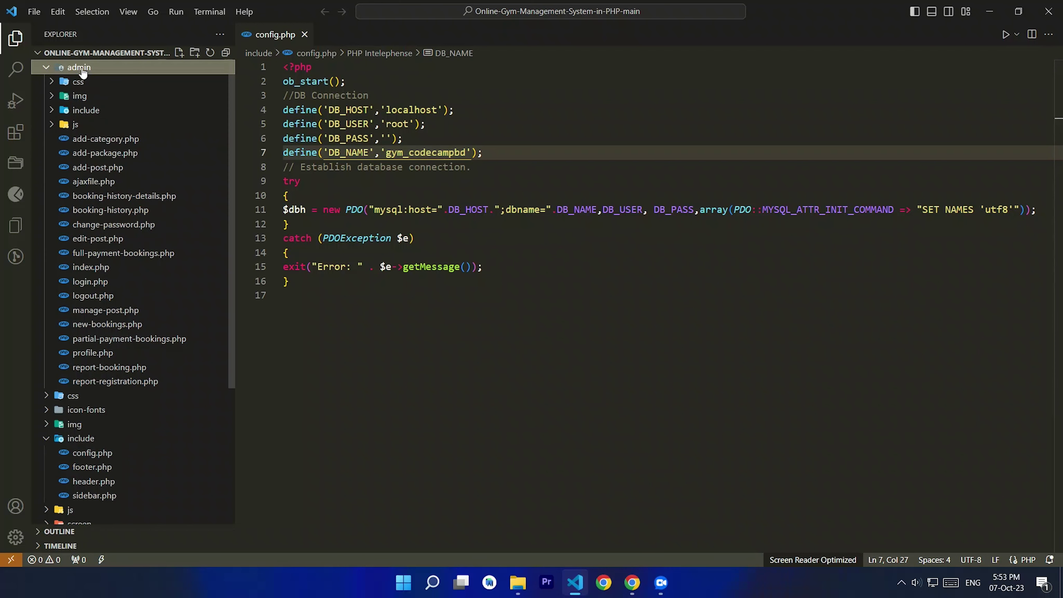
left_click(93, 110)
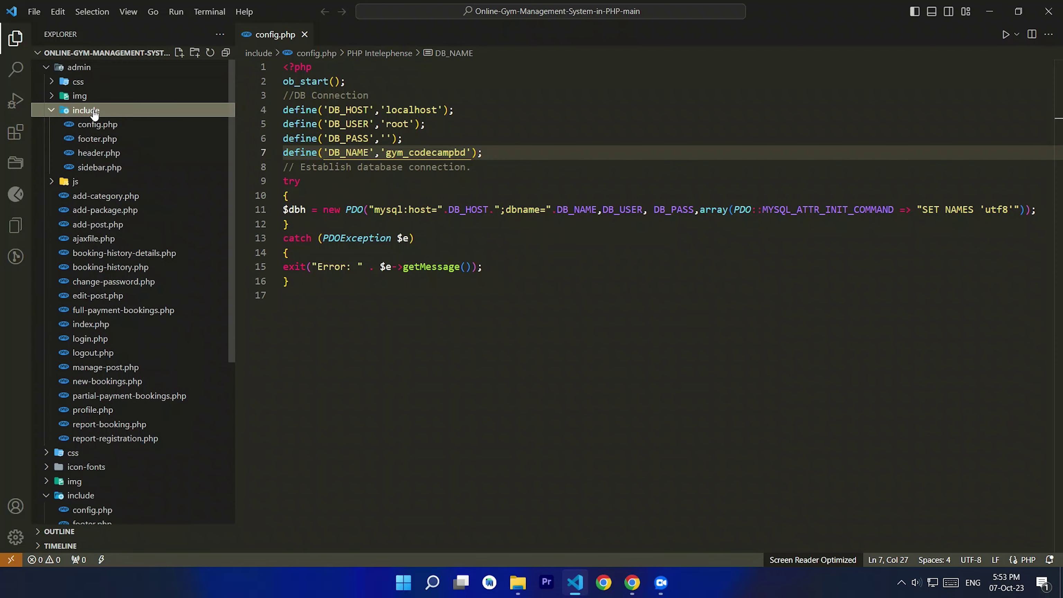
left_click(97, 126)
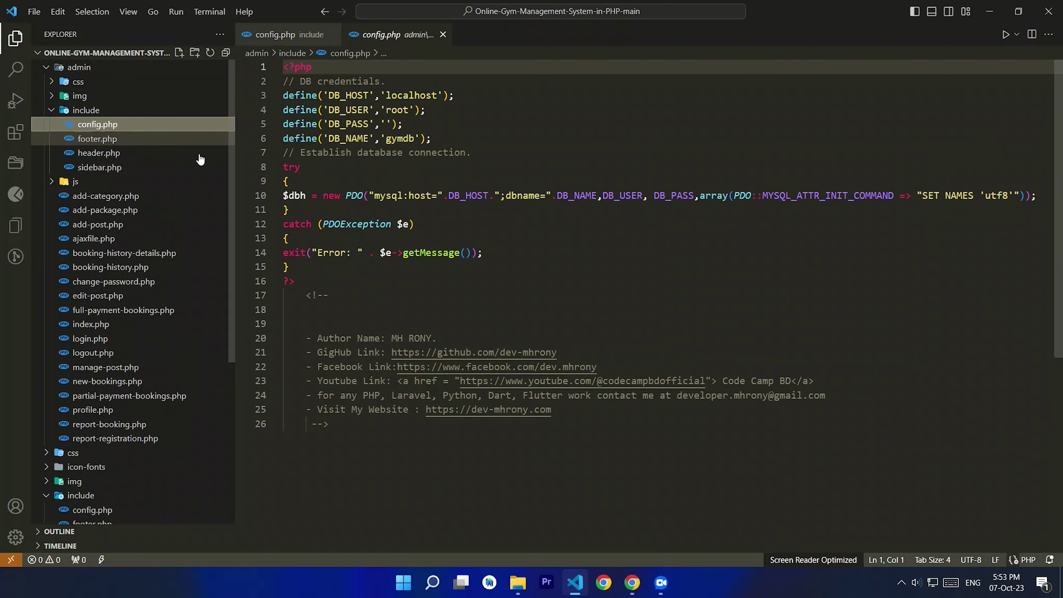
Replace 'gymdb' with 'gym_codecampbd' on line 6 and save config.php
double_click(402, 139)
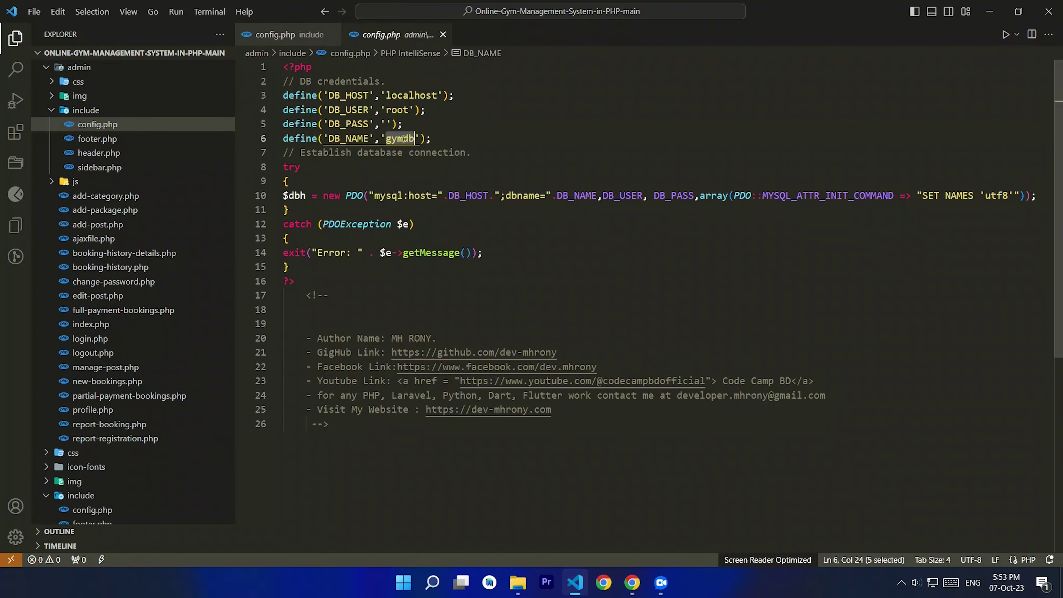
right_click(396, 143)
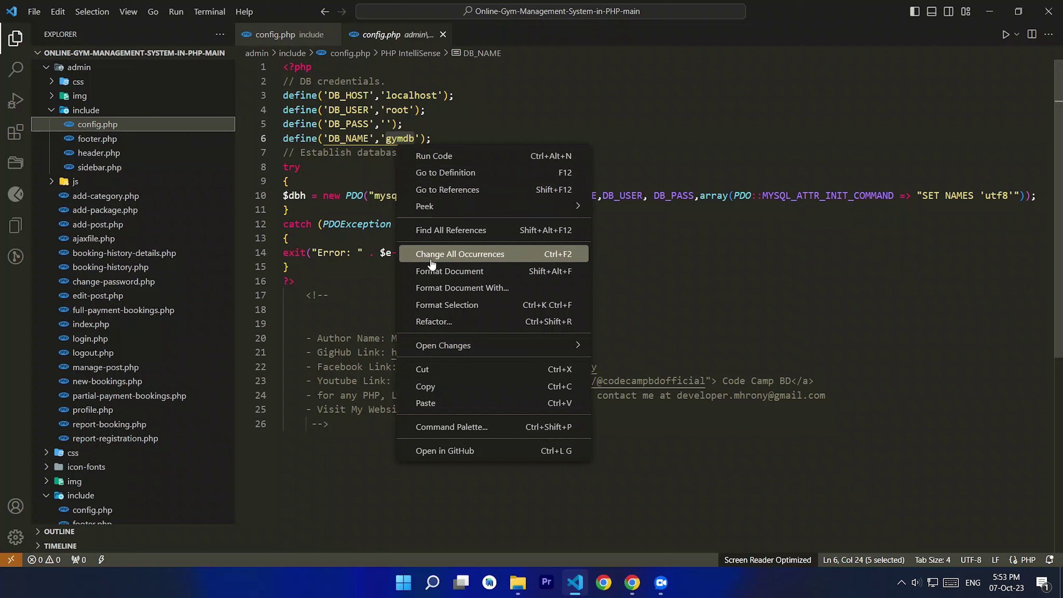
left_click(436, 402)
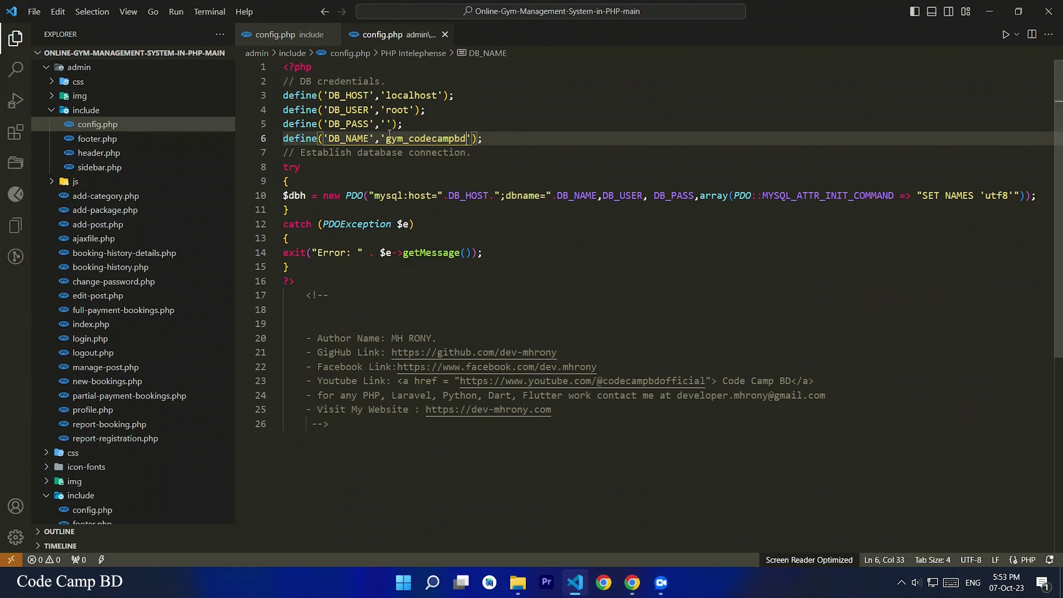
left_click(34, 13)
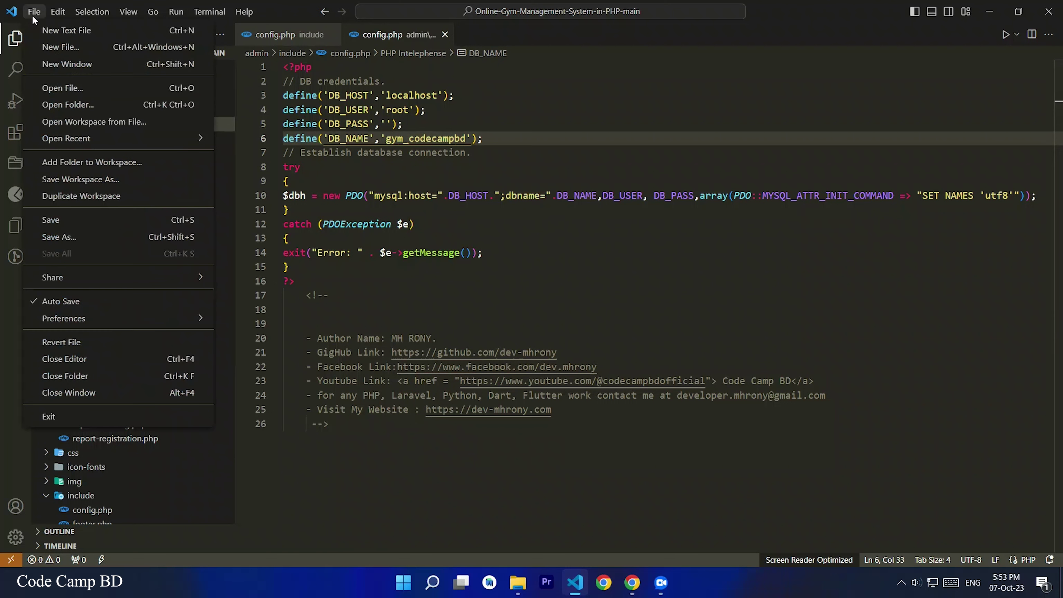
left_click(77, 225)
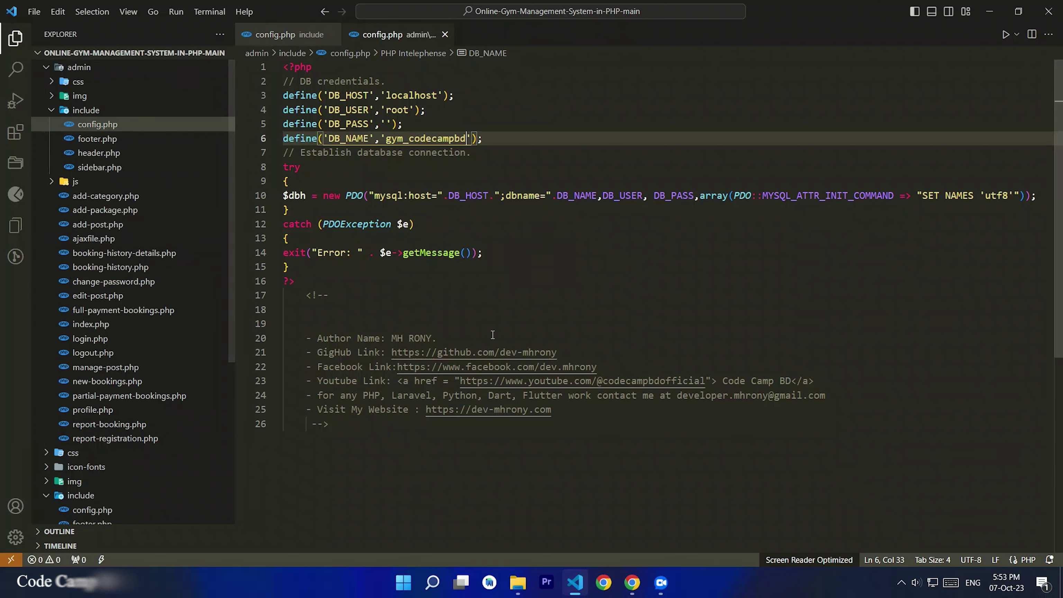
In a new Chrome tab, load localhost and open the Online-Gym-Management-System-in-PHP-main project folder
left_click(632, 583)
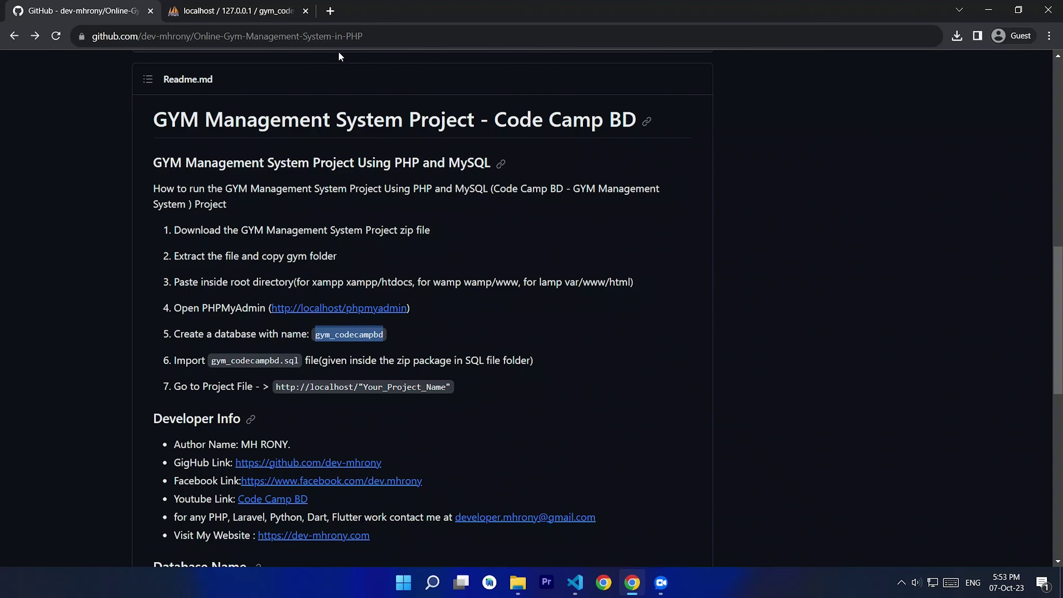
left_click(331, 12)
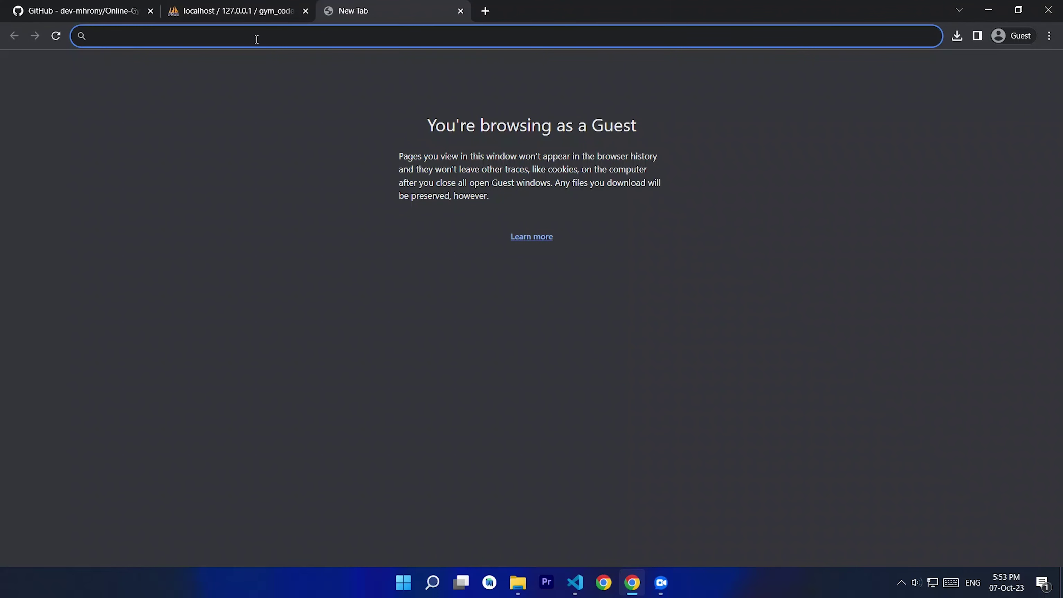
type("loc")
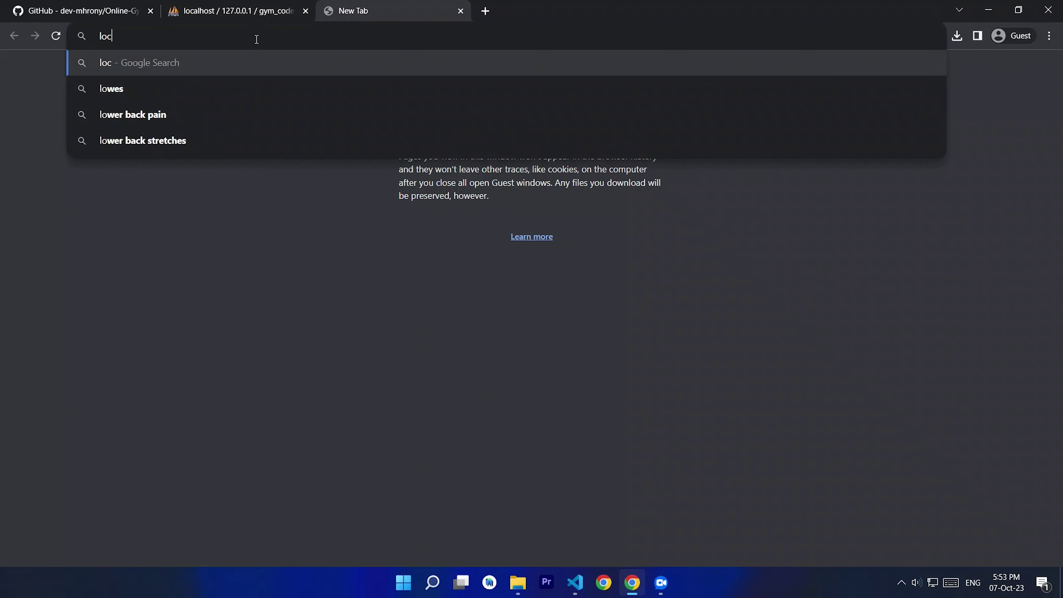
type("alhost")
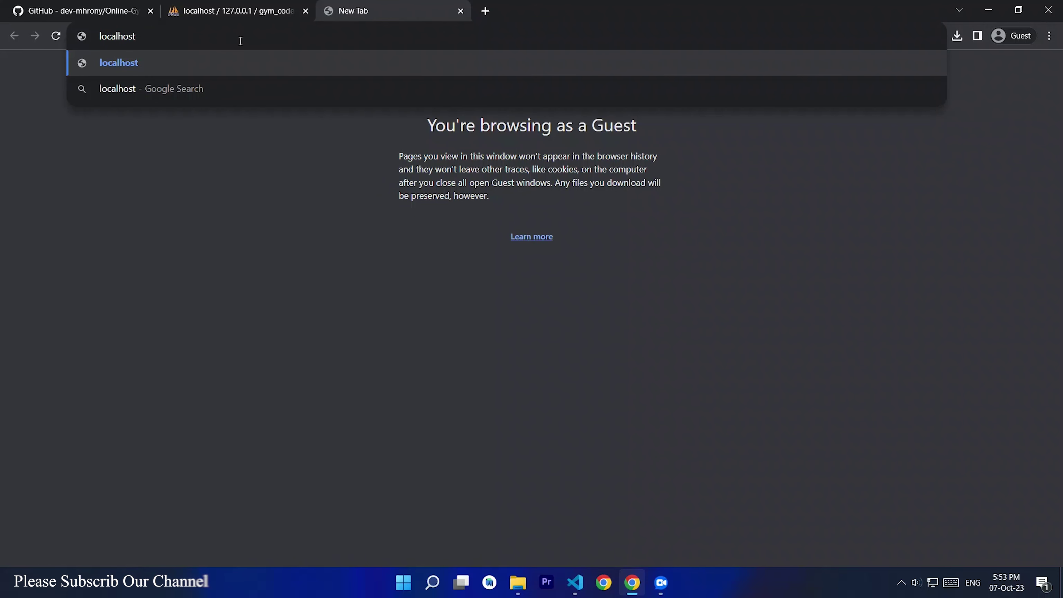
key("ctrl+a")
key("Return")
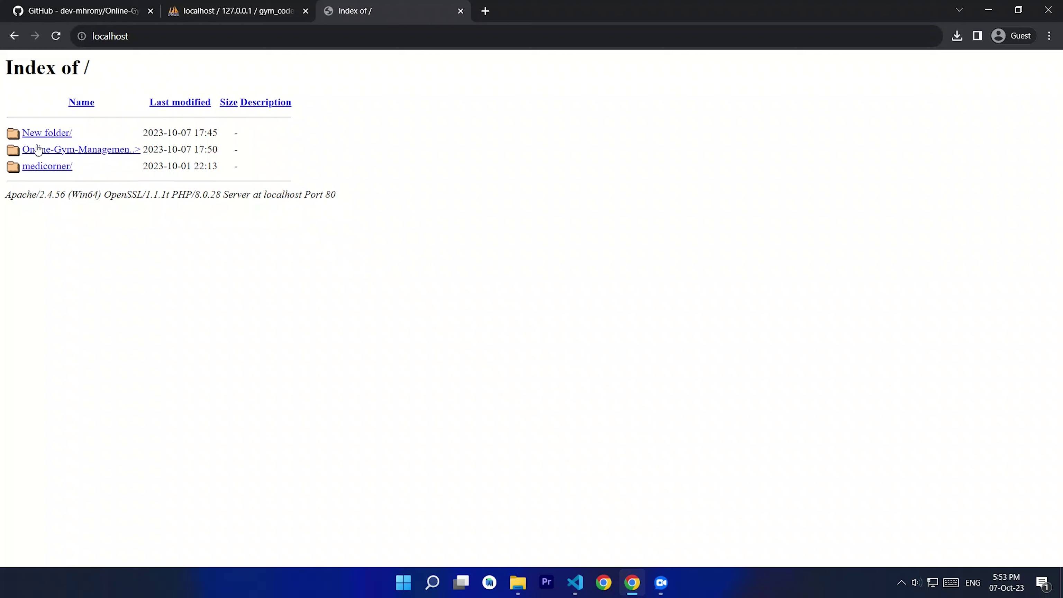
left_click(62, 150)
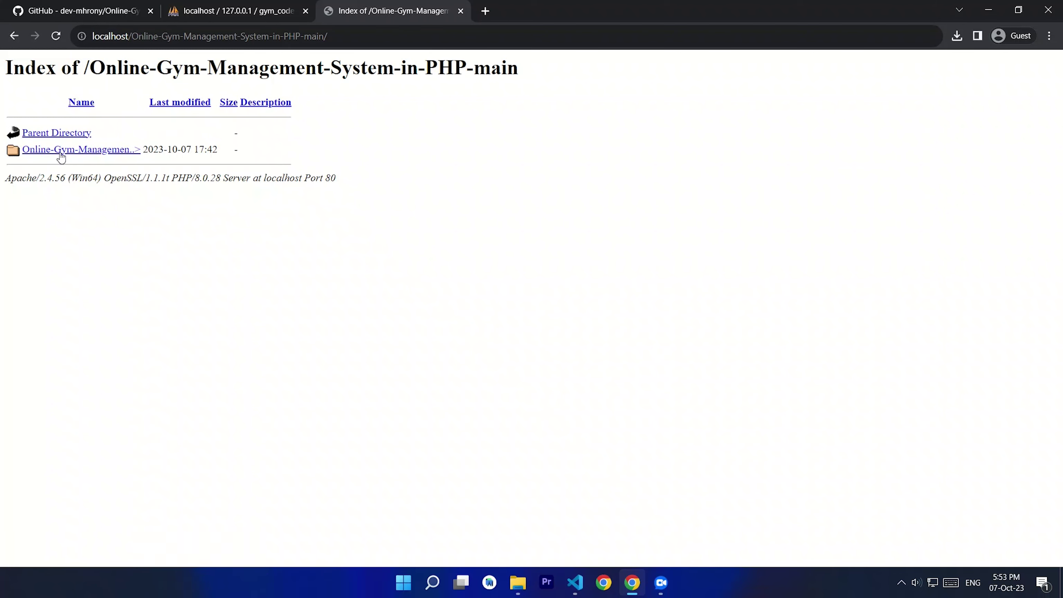
left_click(84, 152)
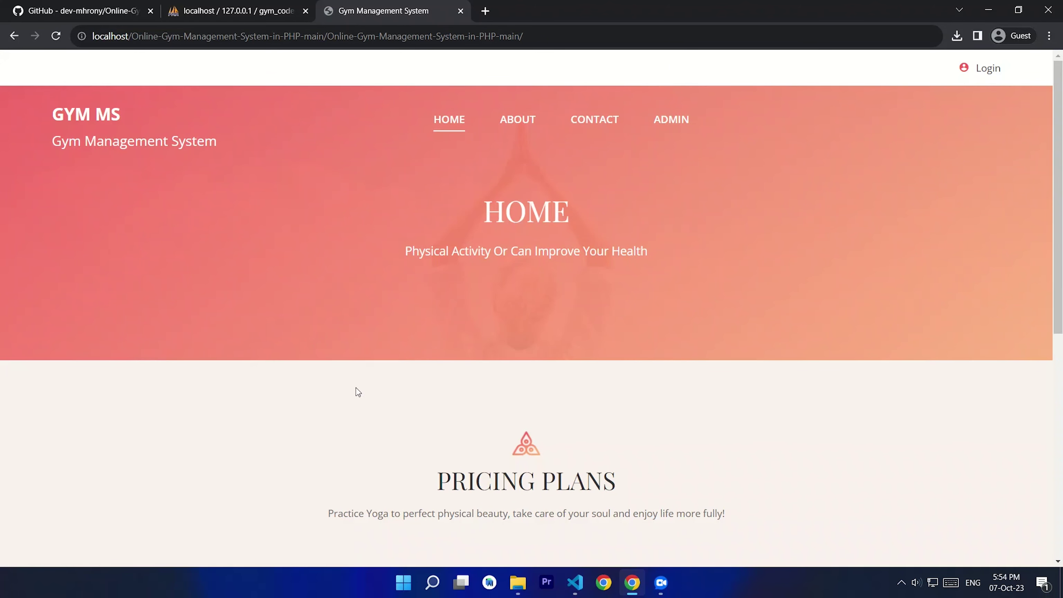
Scroll through the home page pricing plans, then view the About page
scroll(468, 299, "down", 10)
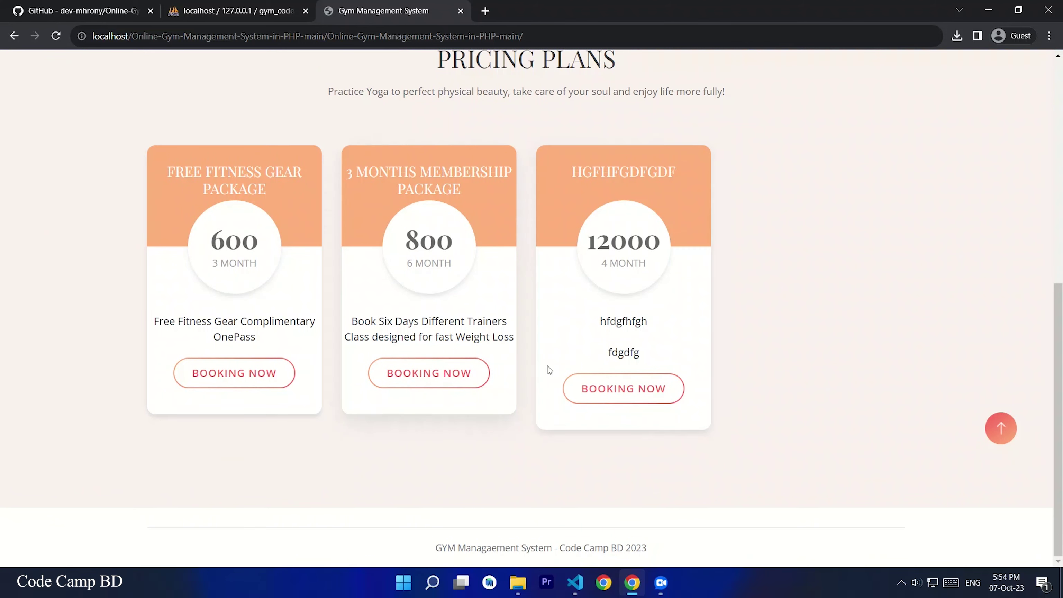
scroll(504, 291, "up", 10)
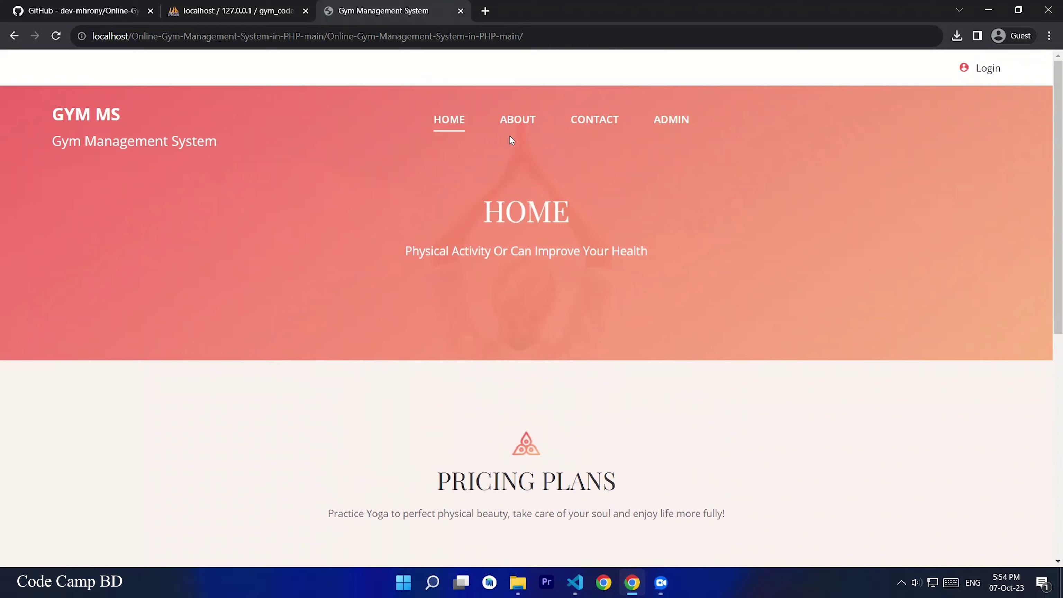
left_click(518, 124)
scroll(498, 340, "down", 3)
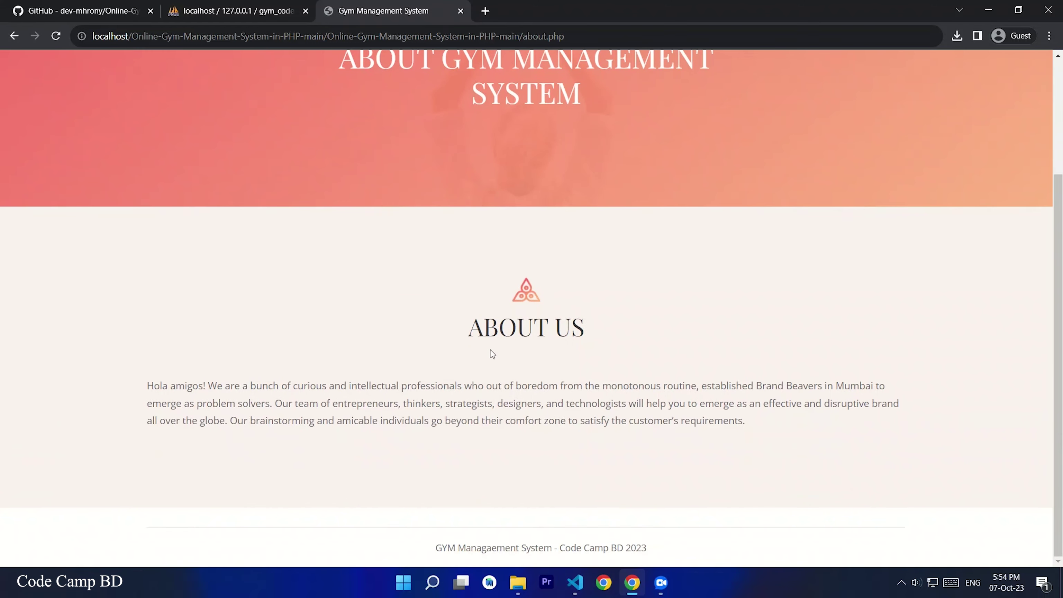
scroll(502, 360, "up", 3)
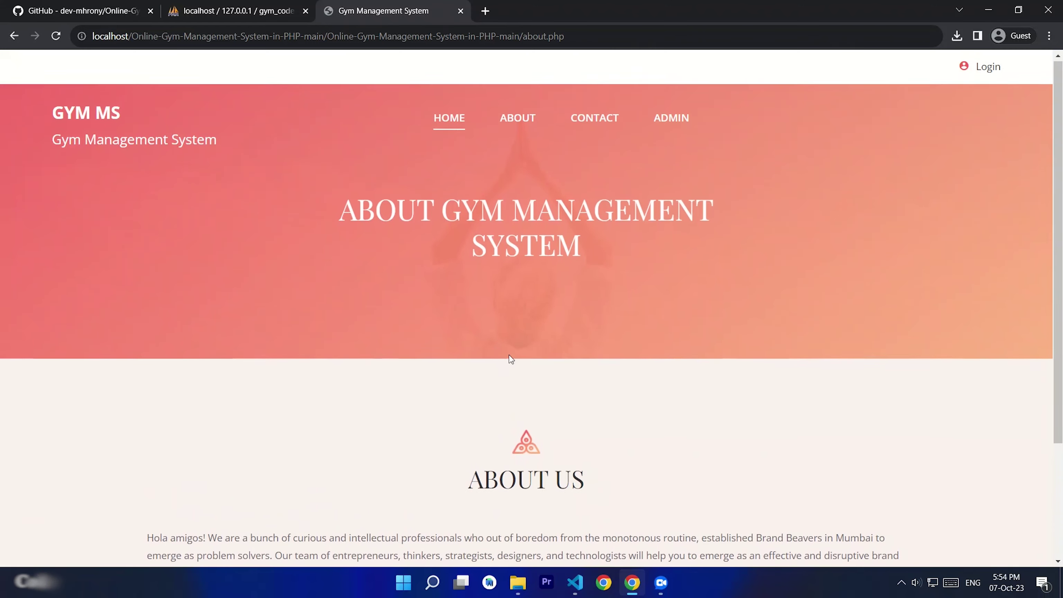
Read the Contact Us details, then go to the admin login page
left_click(586, 123)
scroll(462, 303, "down", 2)
left_click_drag(364, 451, 123, 351)
left_click(336, 424)
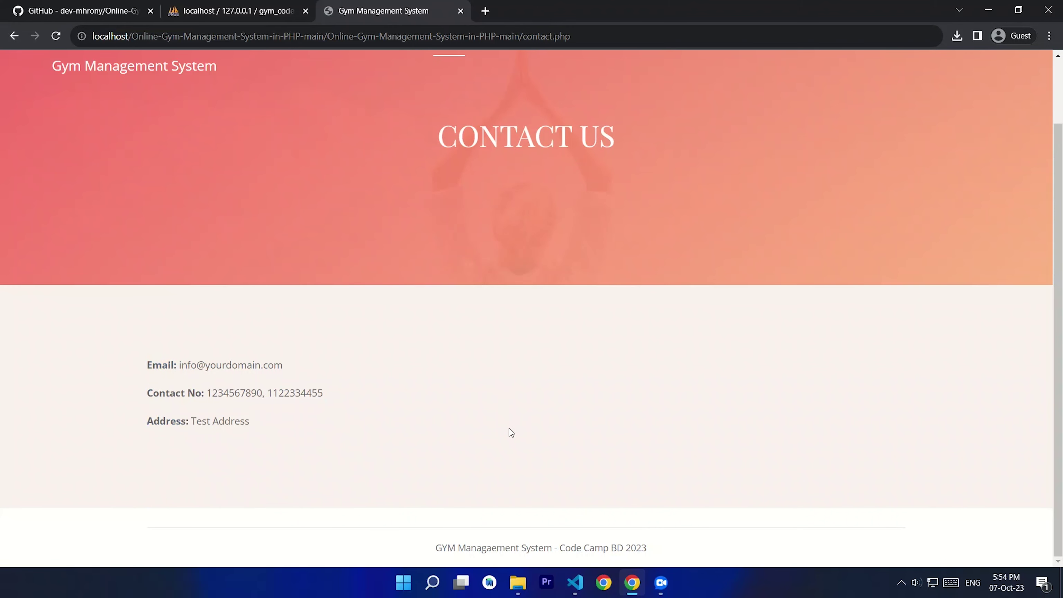
scroll(512, 432, "up", 2)
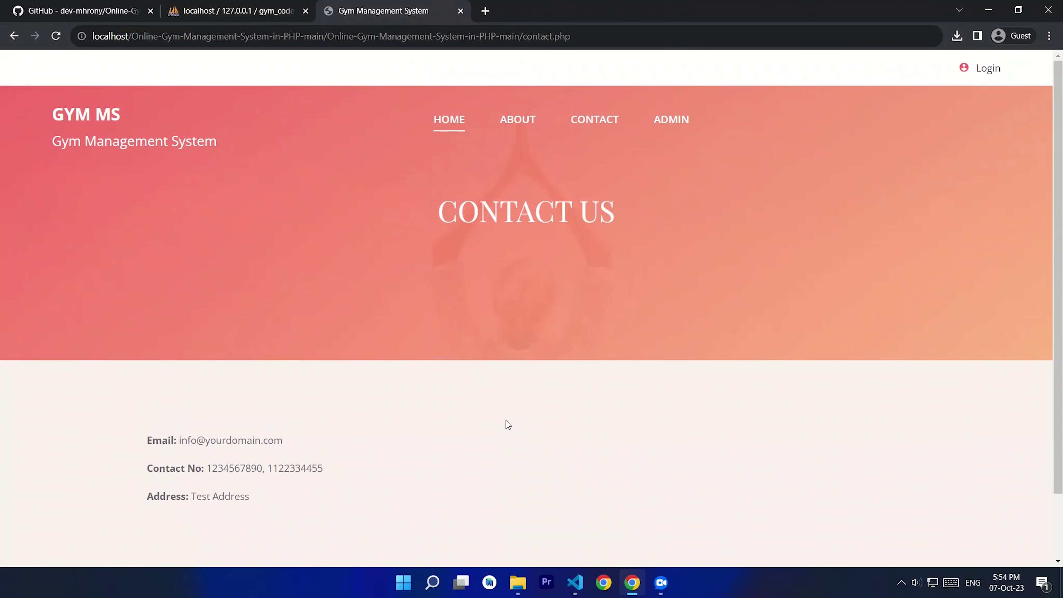
scroll(507, 422, "down", 2)
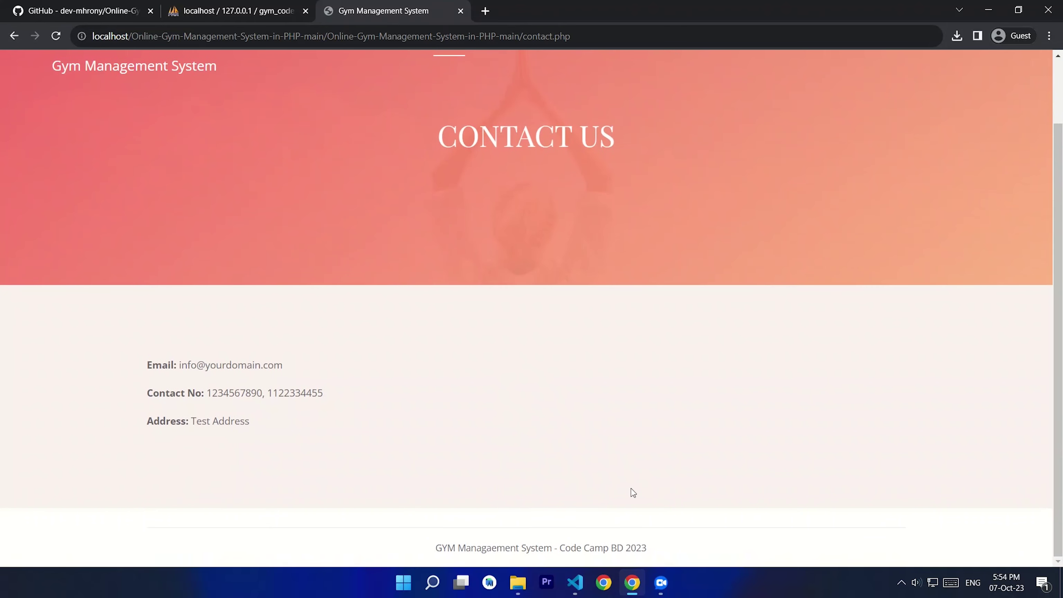
scroll(566, 379, "up", 2)
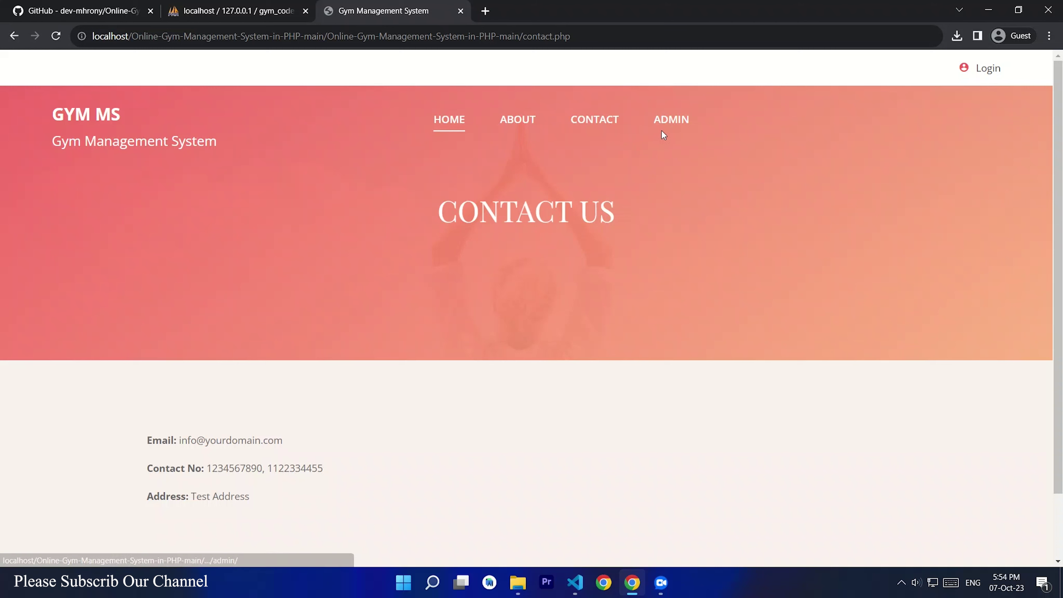
left_click(674, 124)
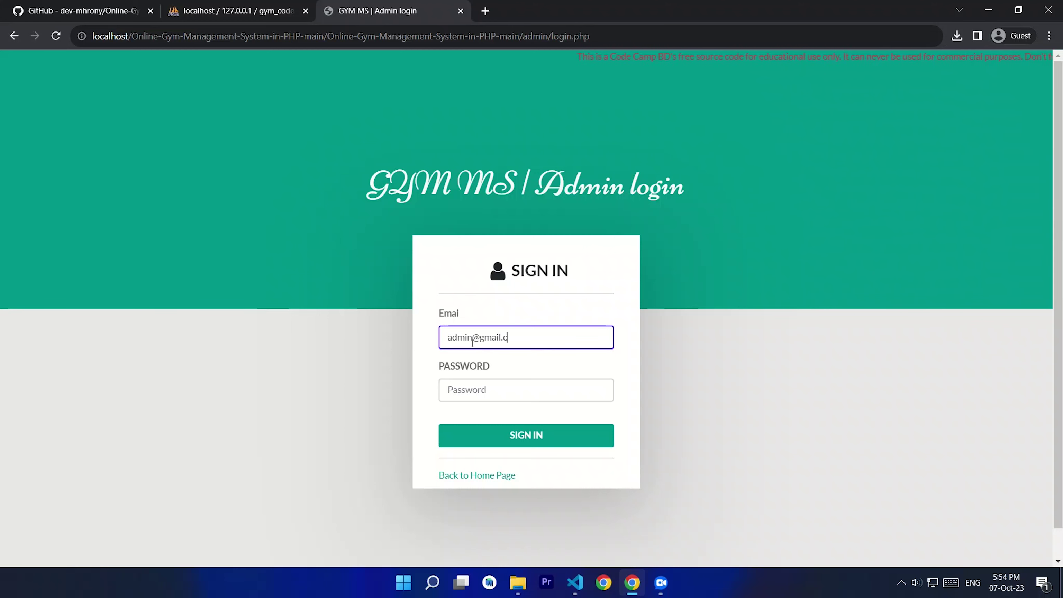
Sign in with the admin credentials, then open Category > Add Category from the dashboard
left_click(477, 385)
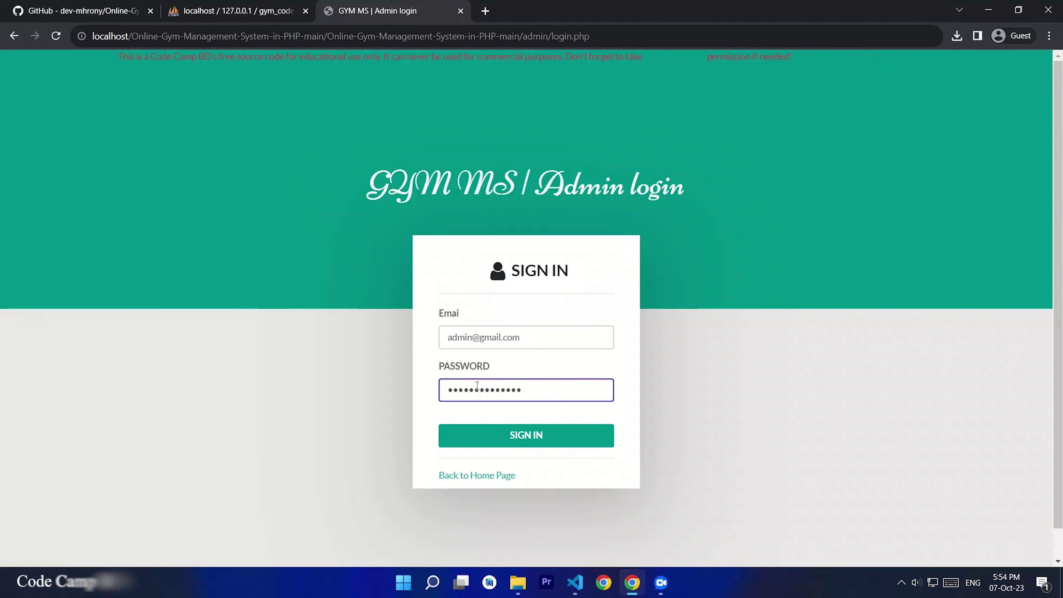
left_click(509, 443)
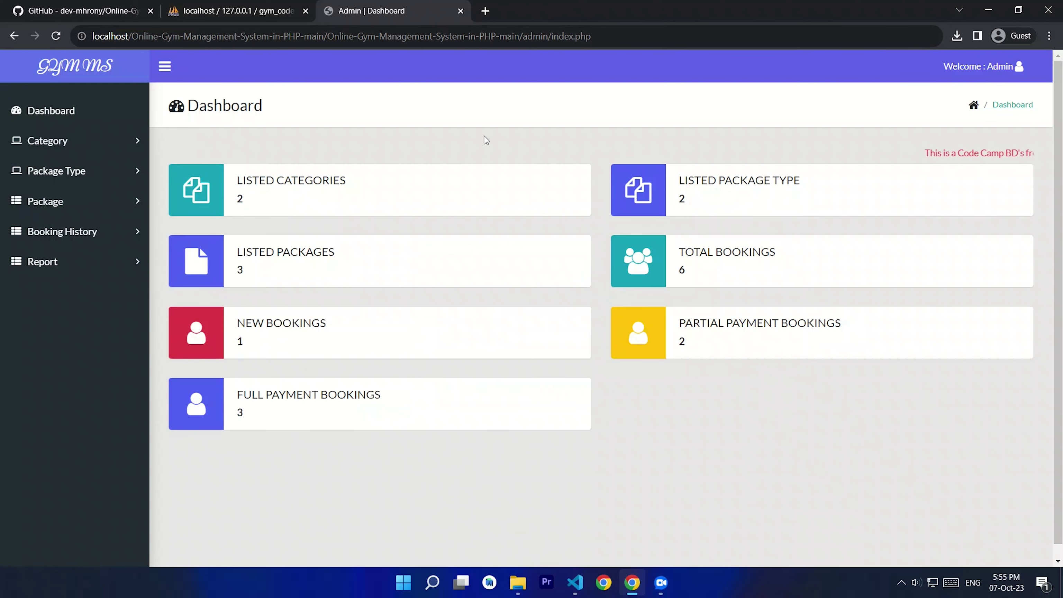
left_click(586, 398)
left_click(50, 110)
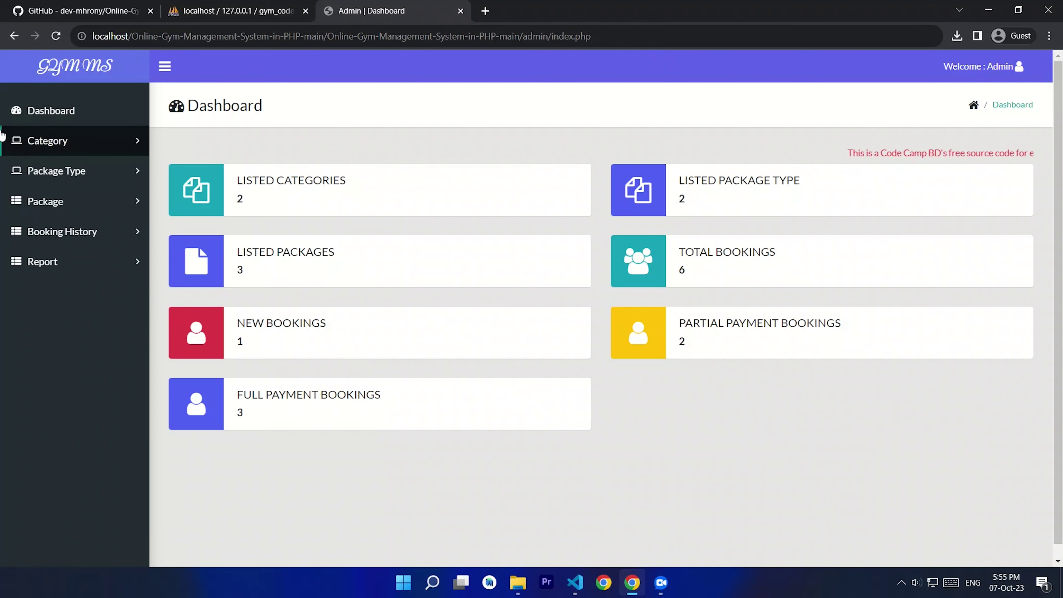
left_click(64, 144)
left_click(68, 165)
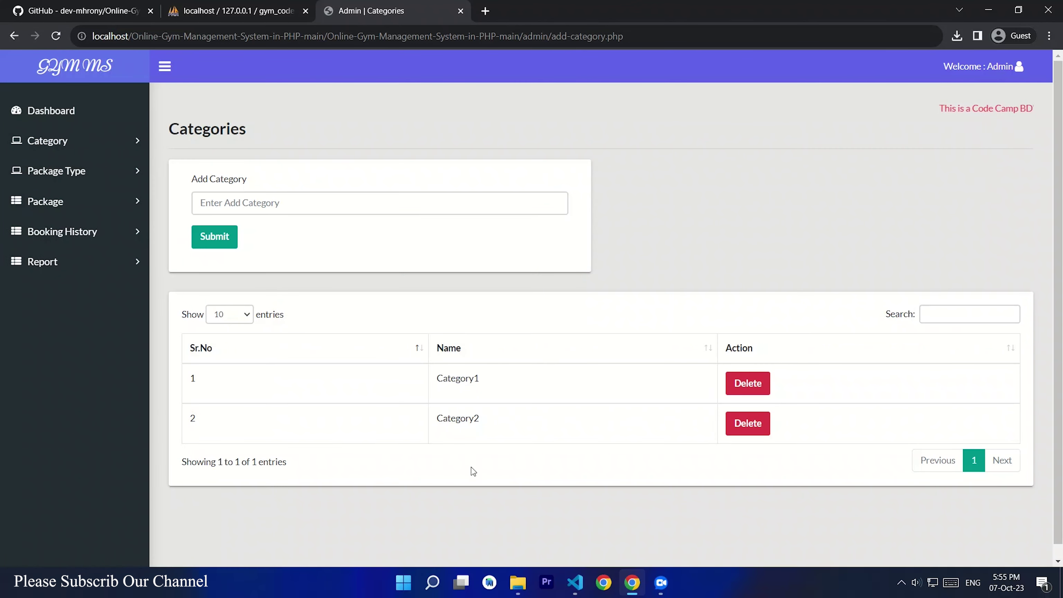
Add a new category named 'Category3' and confirm it appears in the list
left_click(234, 202)
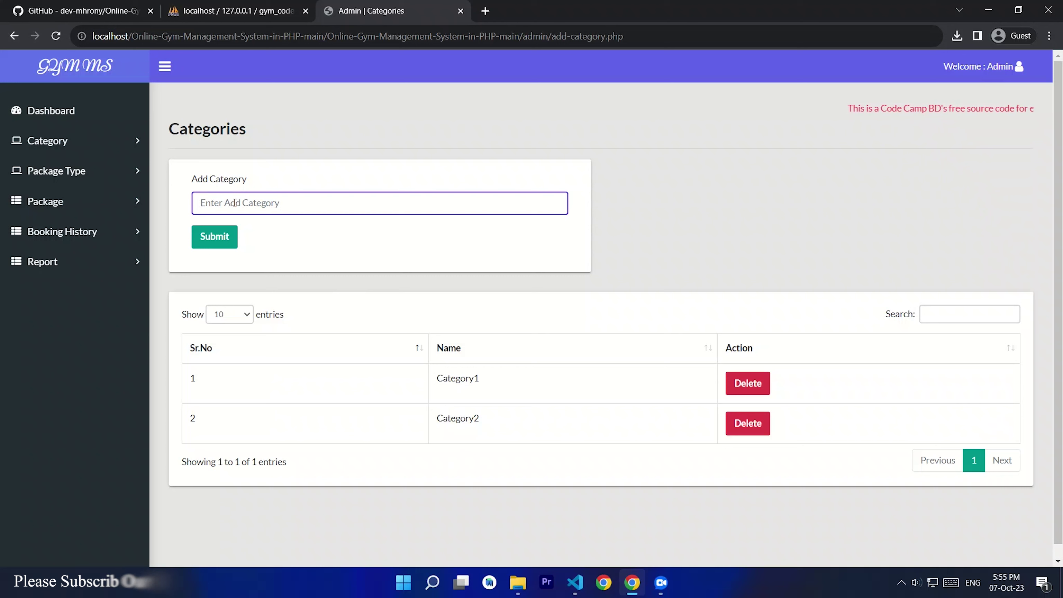
type("Caget")
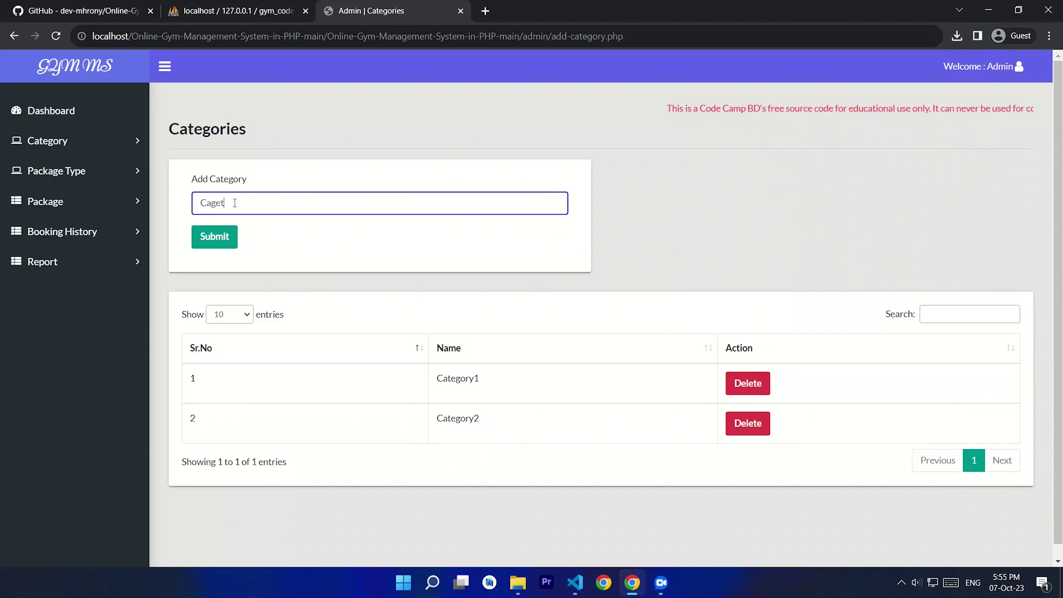
key("BackSpace")
key("BackSpace")
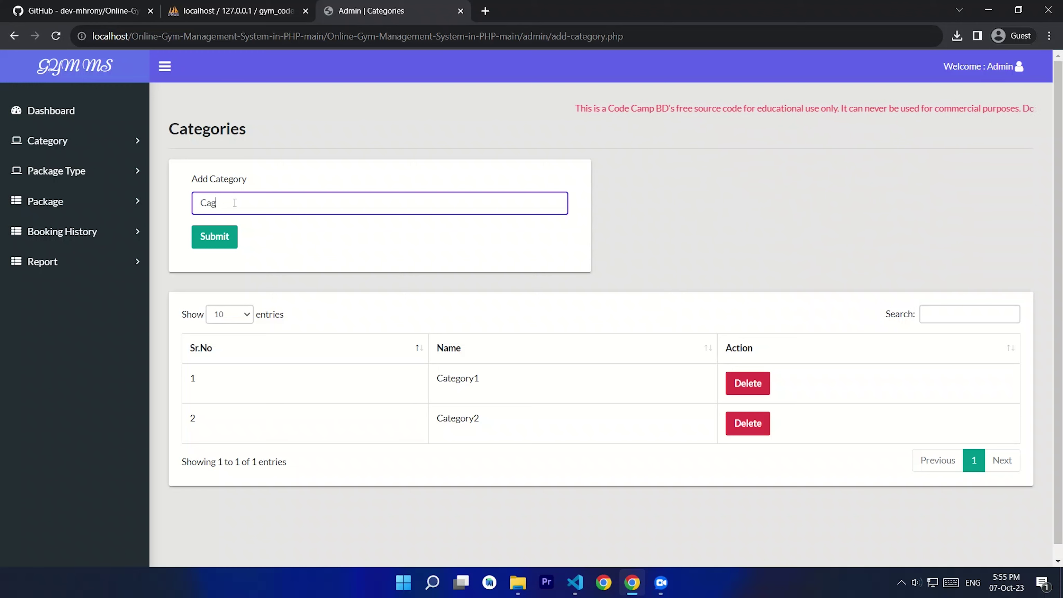
type("t")
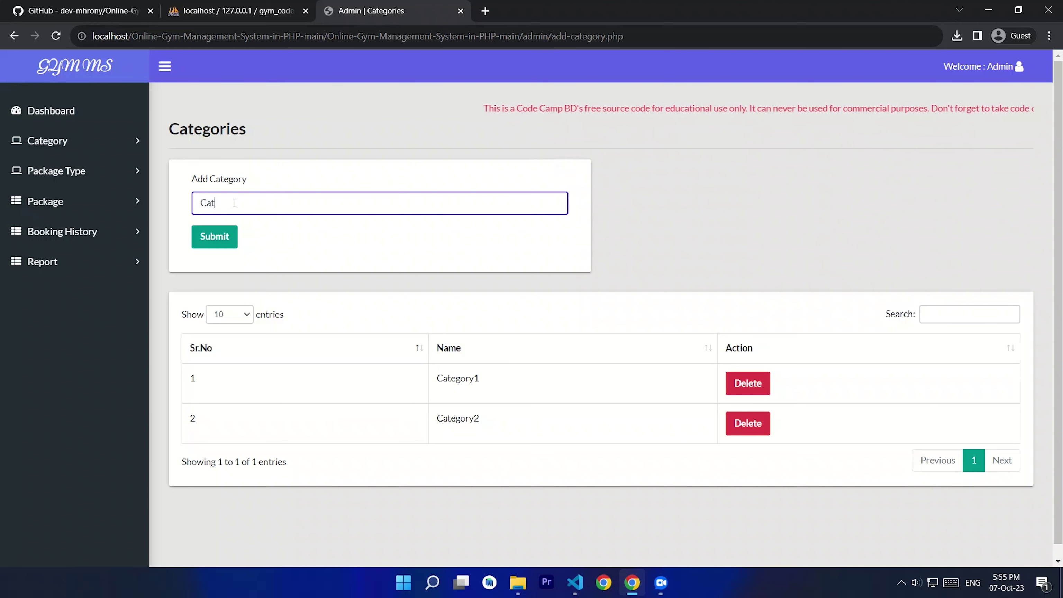
type("egory")
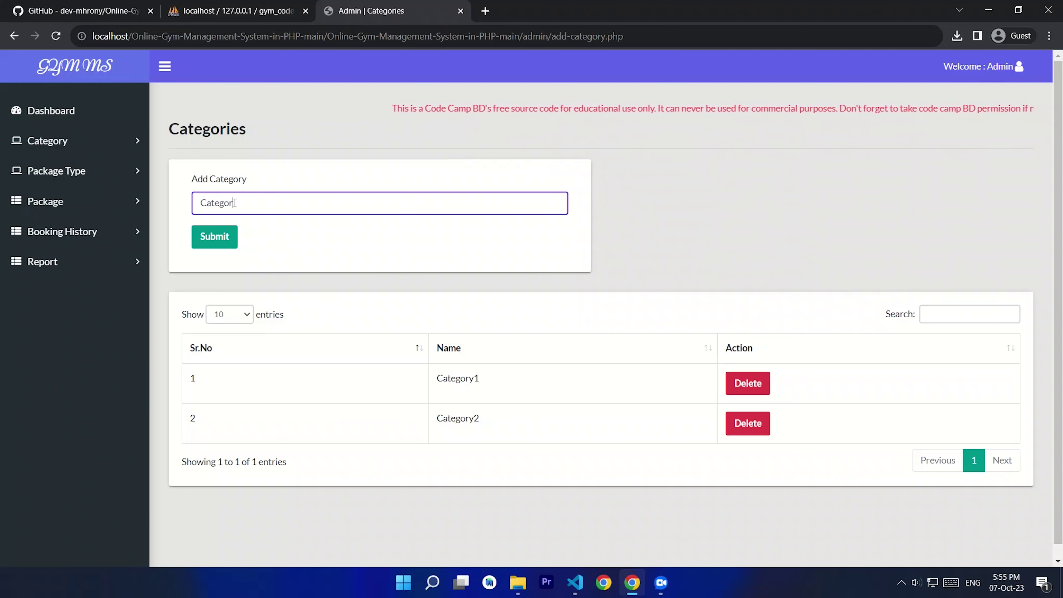
type("3")
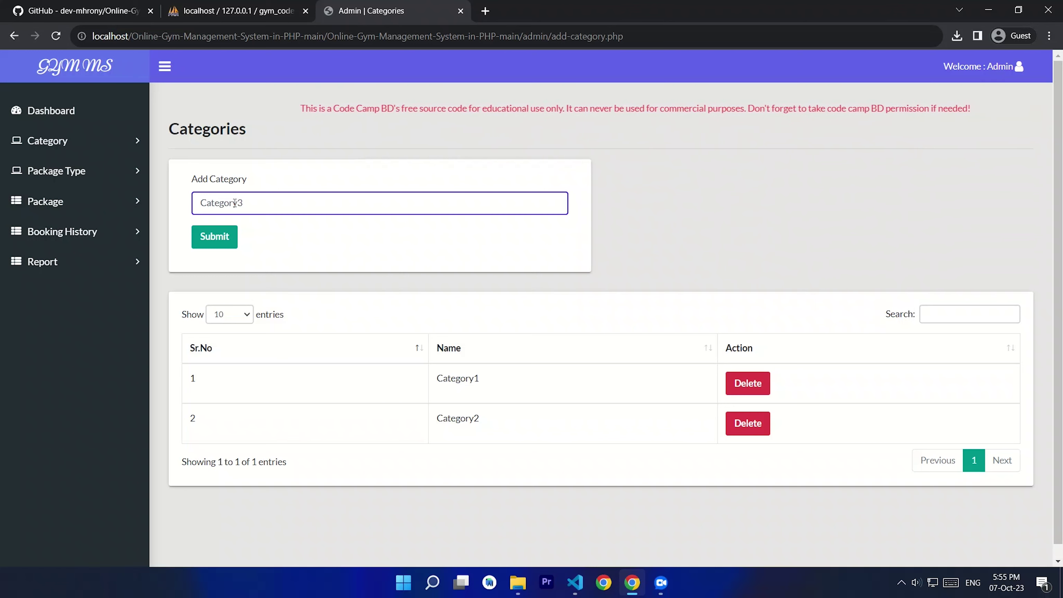
left_click_drag(260, 204, 199, 202)
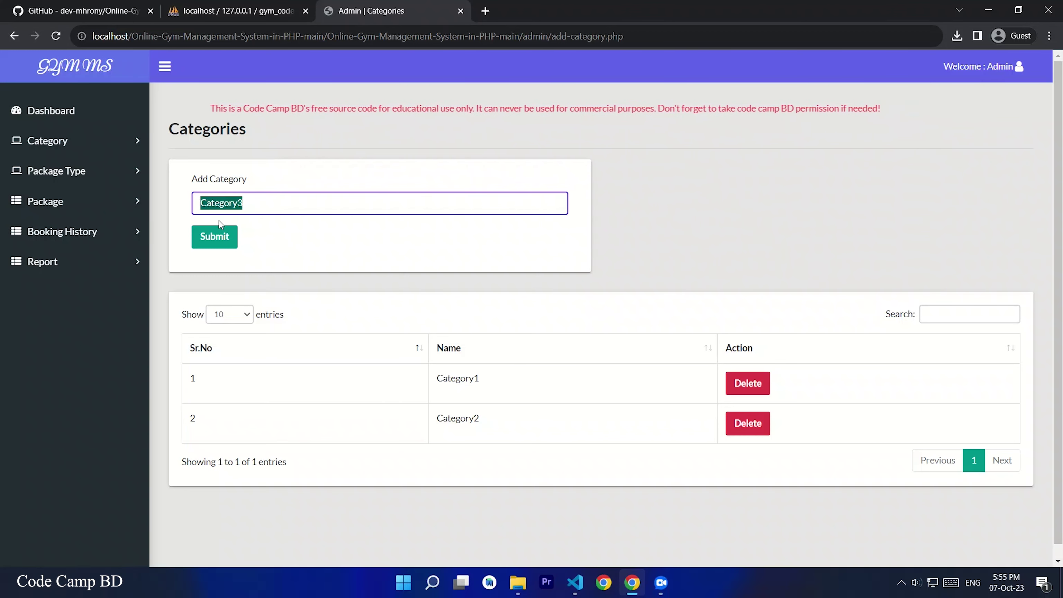
left_click(214, 240)
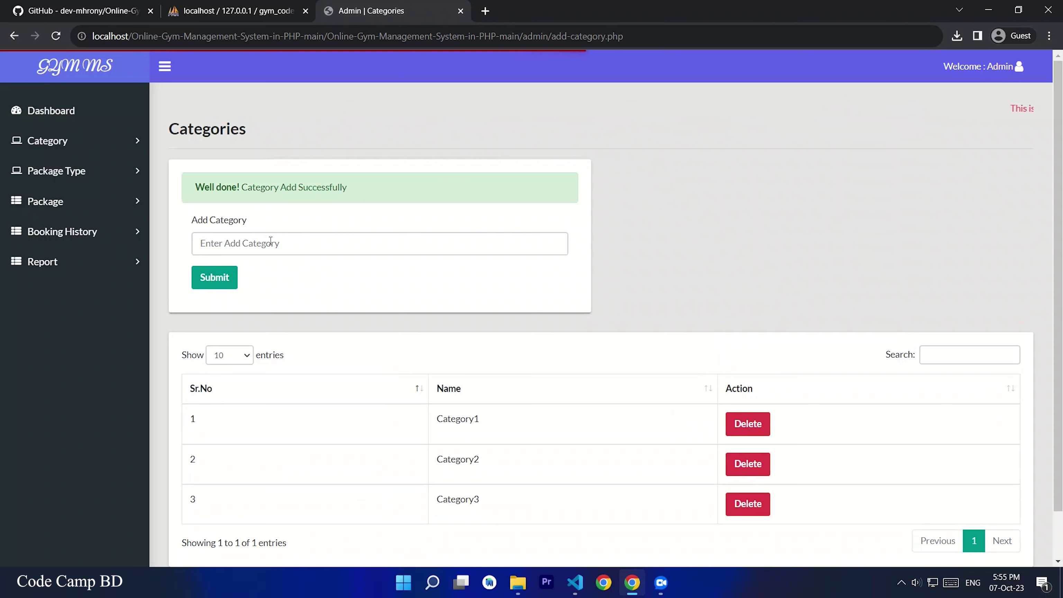
left_click_drag(364, 191, 188, 191)
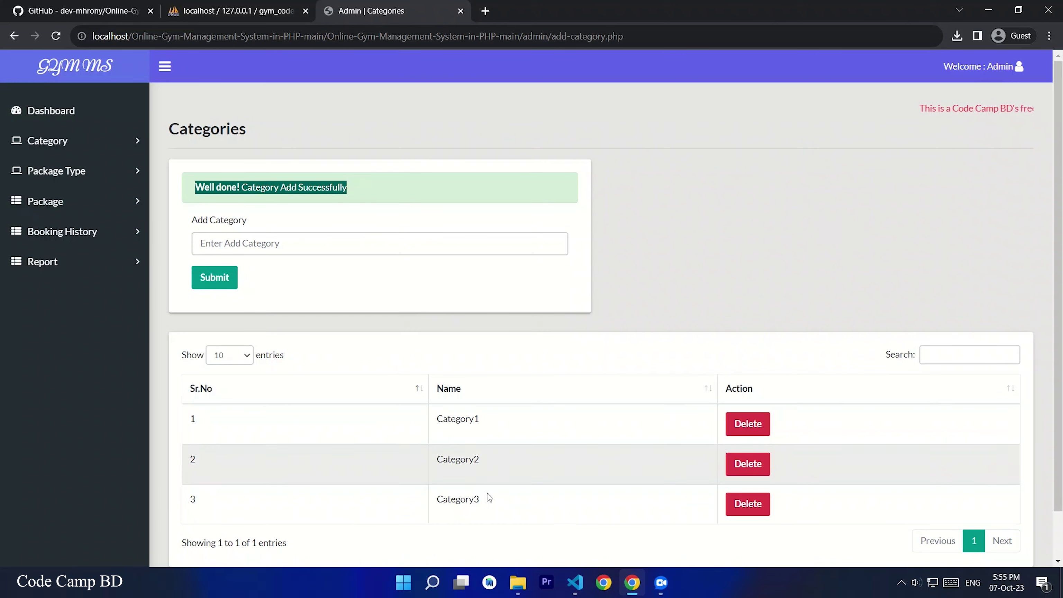
left_click_drag(481, 501, 432, 508)
left_click(498, 507)
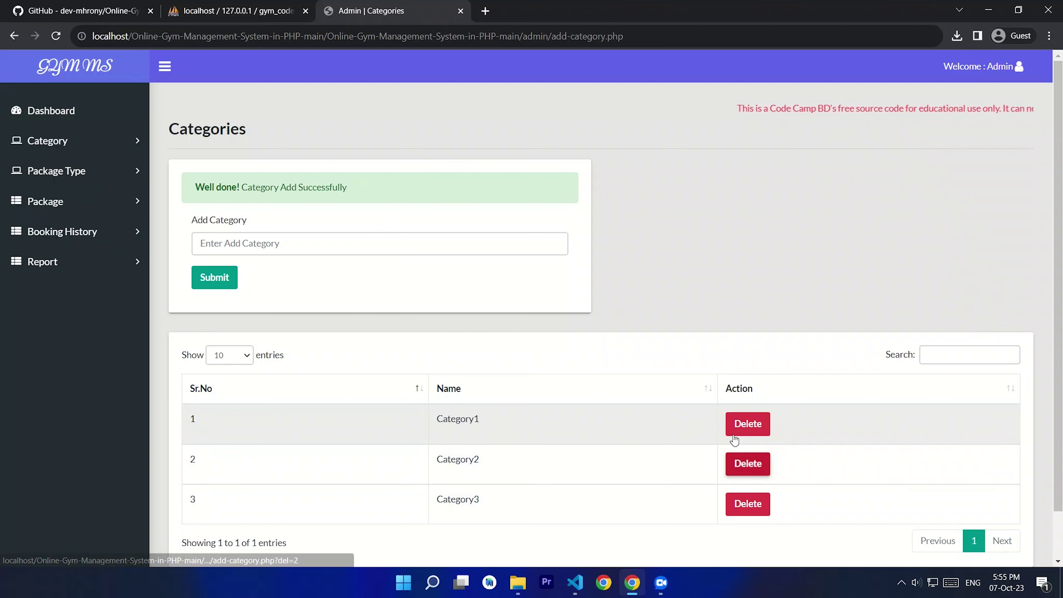
Delete Category1 and Category2, accepting each confirmation alert
left_click(749, 424)
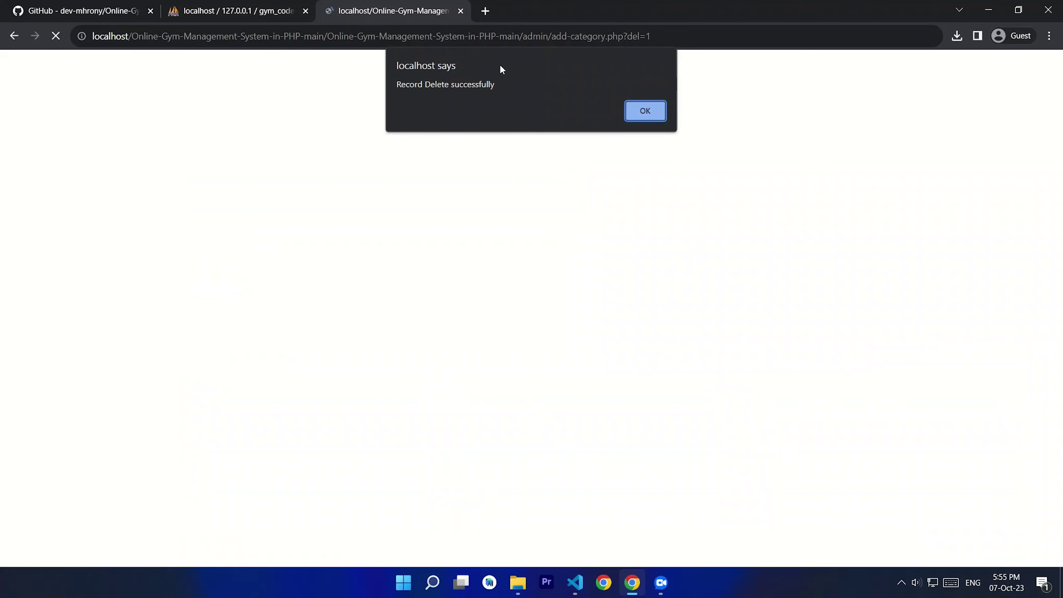
left_click(644, 111)
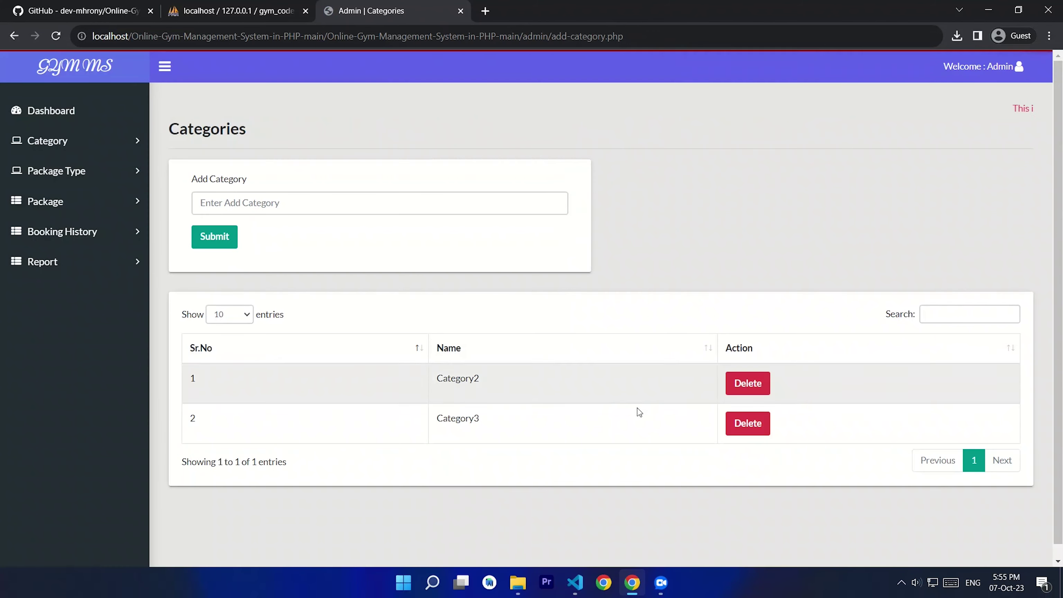
left_click(748, 384)
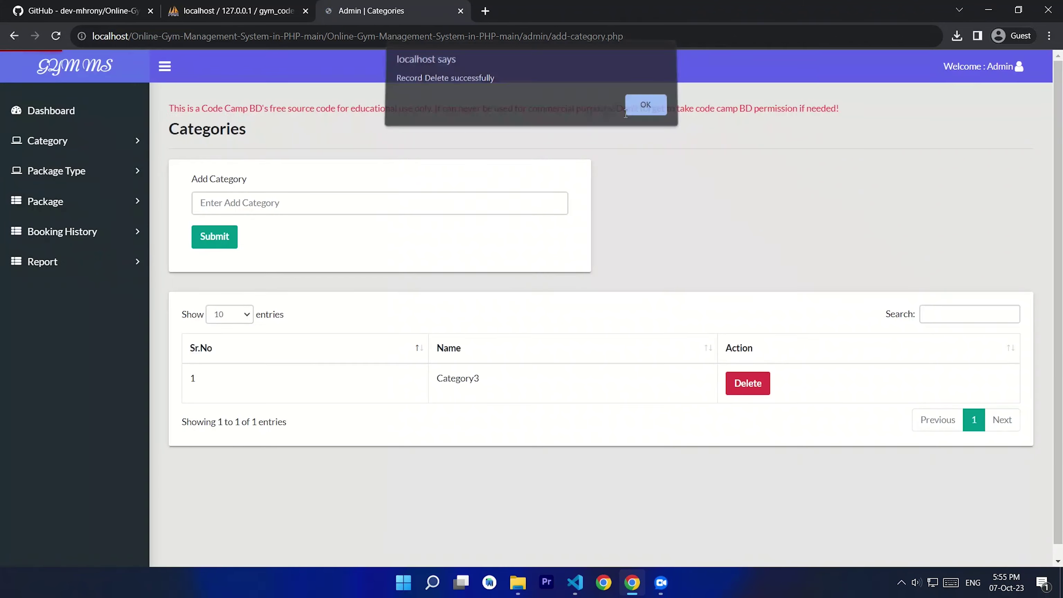
left_click(626, 110)
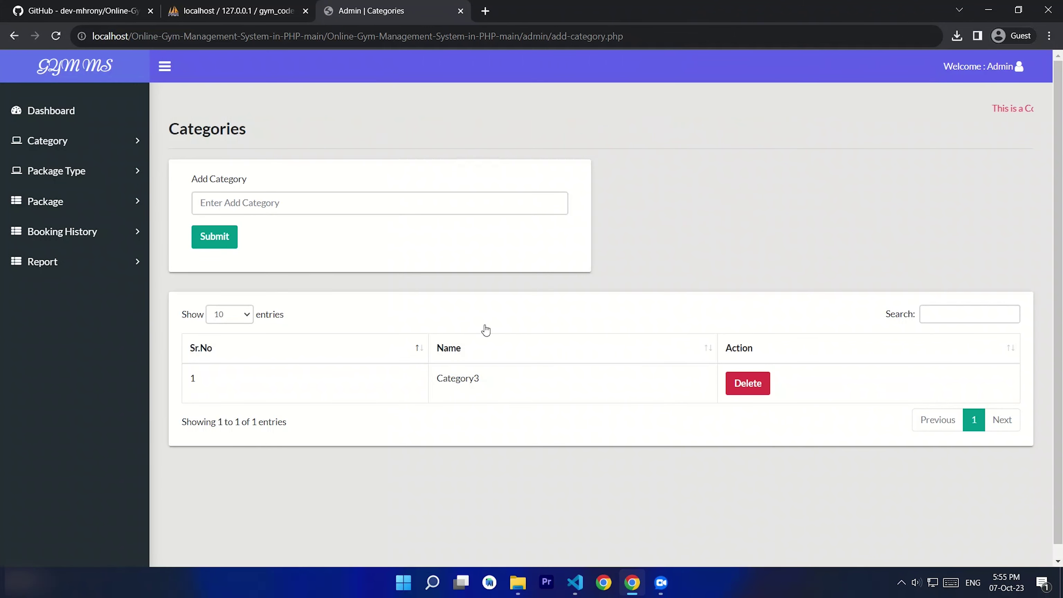
left_click(76, 171)
Create the package type '3 Month (Basic)' under Category3
left_click(50, 195)
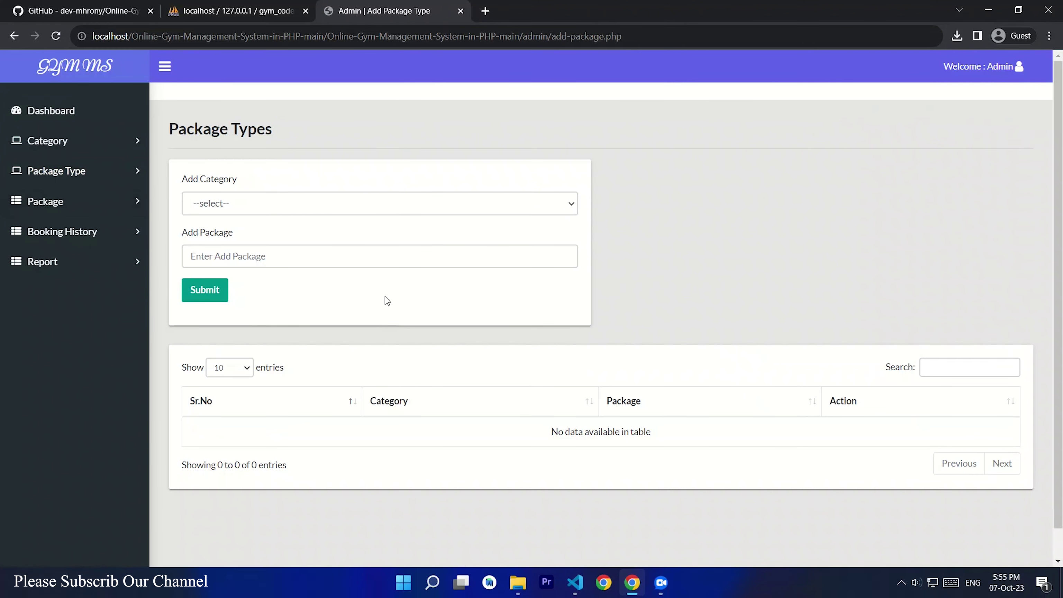
left_click(296, 202)
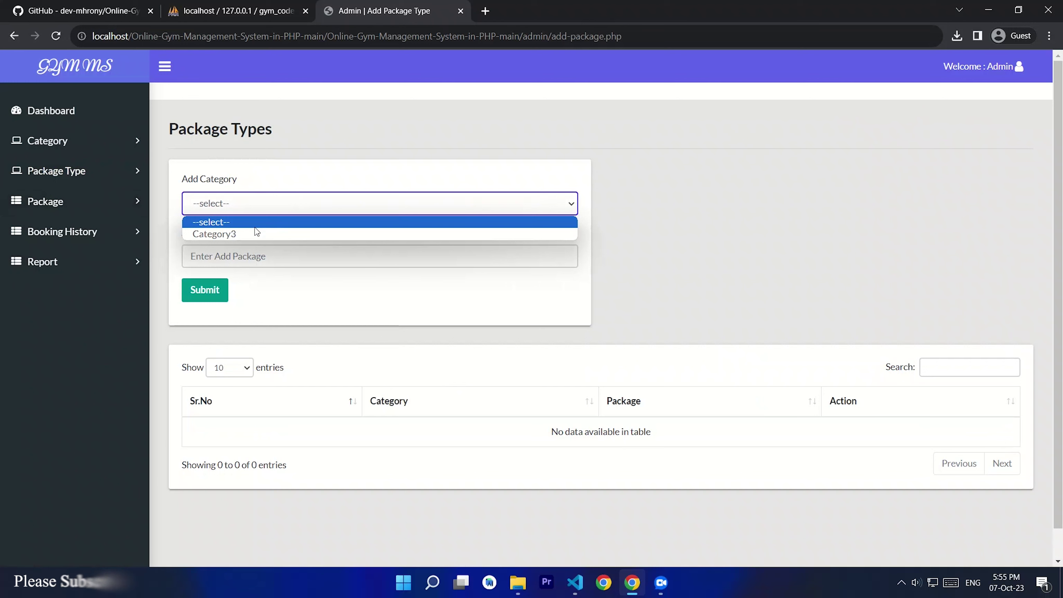
left_click(237, 233)
left_click(243, 259)
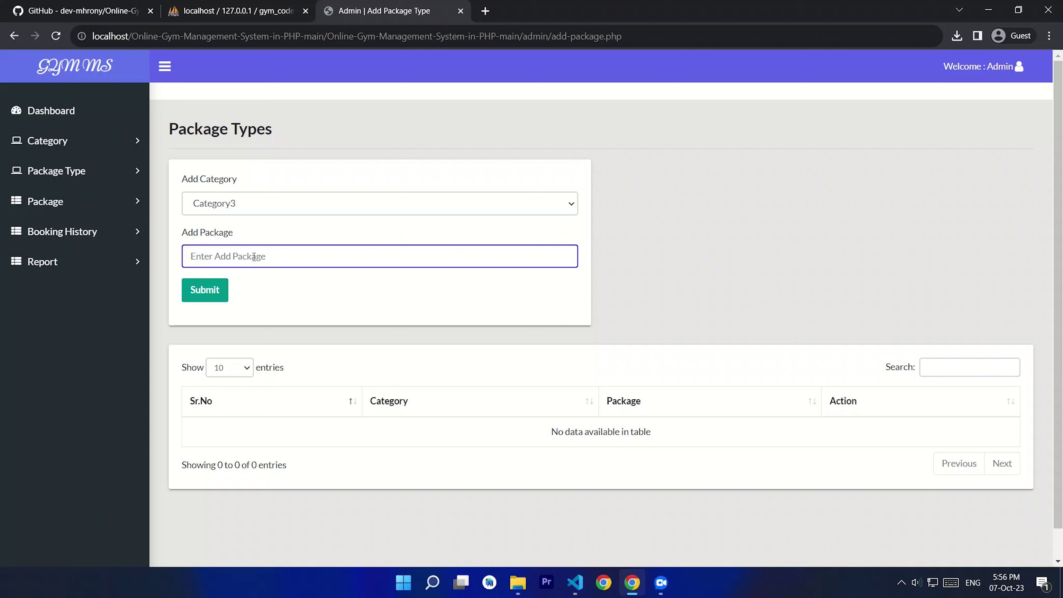
type("3M")
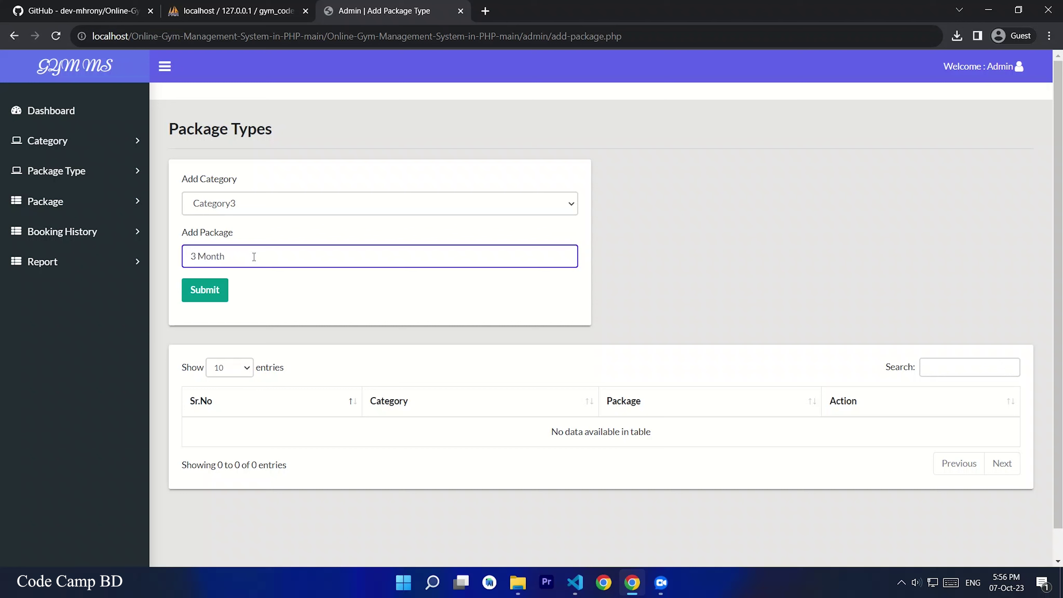
type("onth ()")
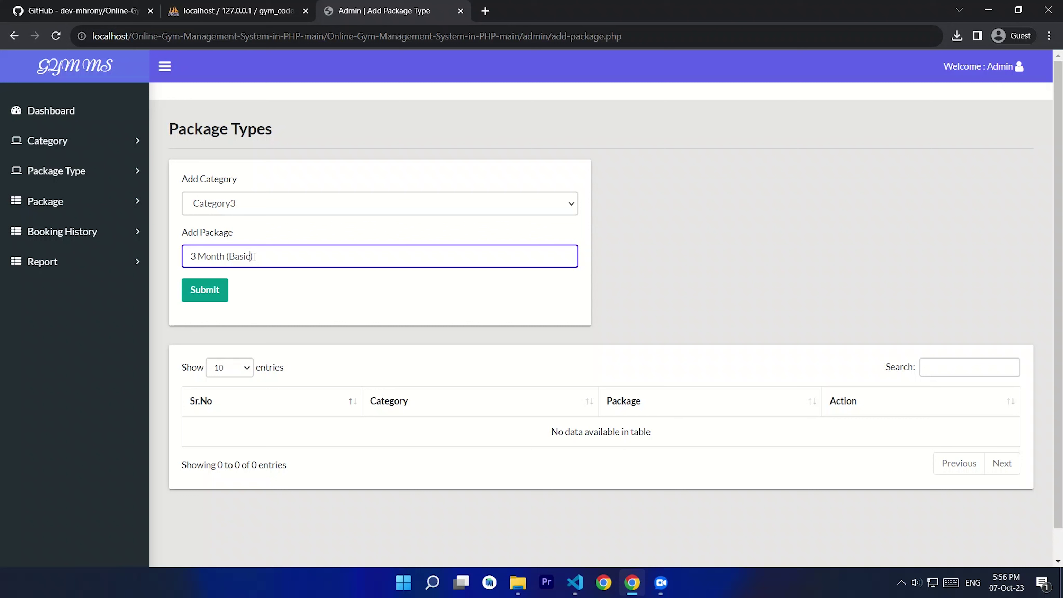
left_click(216, 291)
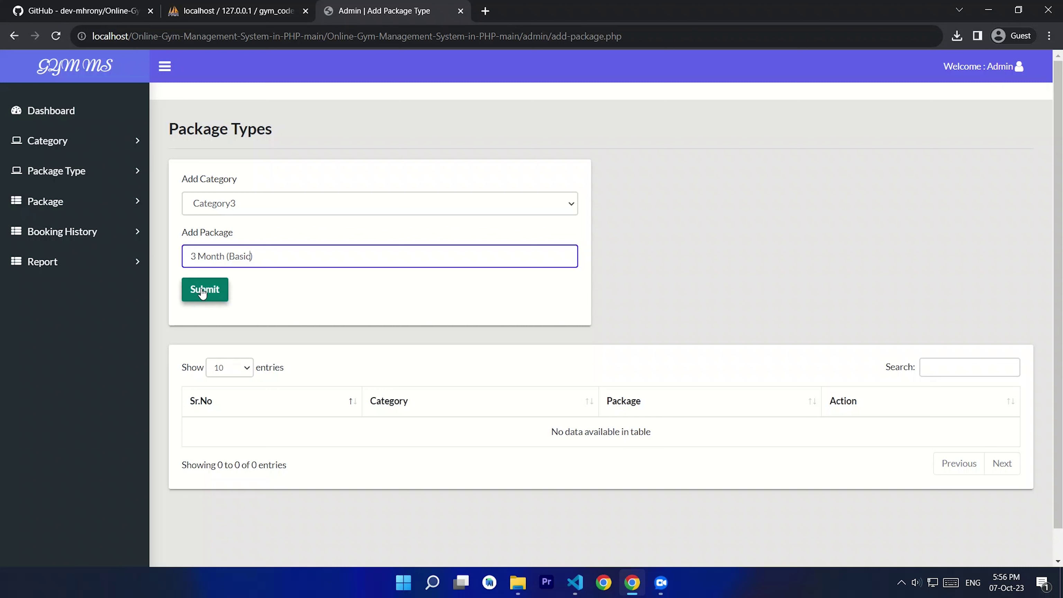
Check the new 3 Month (Basic) row and reload the Add Package Type page
left_click_drag(655, 442, 178, 441)
left_click(503, 456)
left_click_drag(408, 440, 352, 435)
left_click_drag(669, 433, 552, 449)
left_click(544, 450)
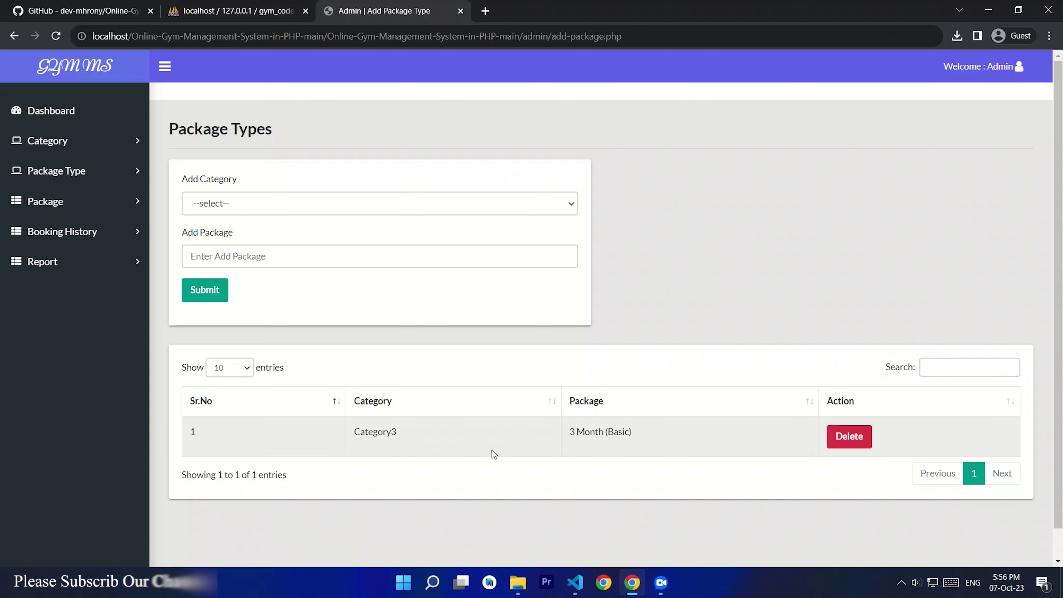
left_click(83, 178)
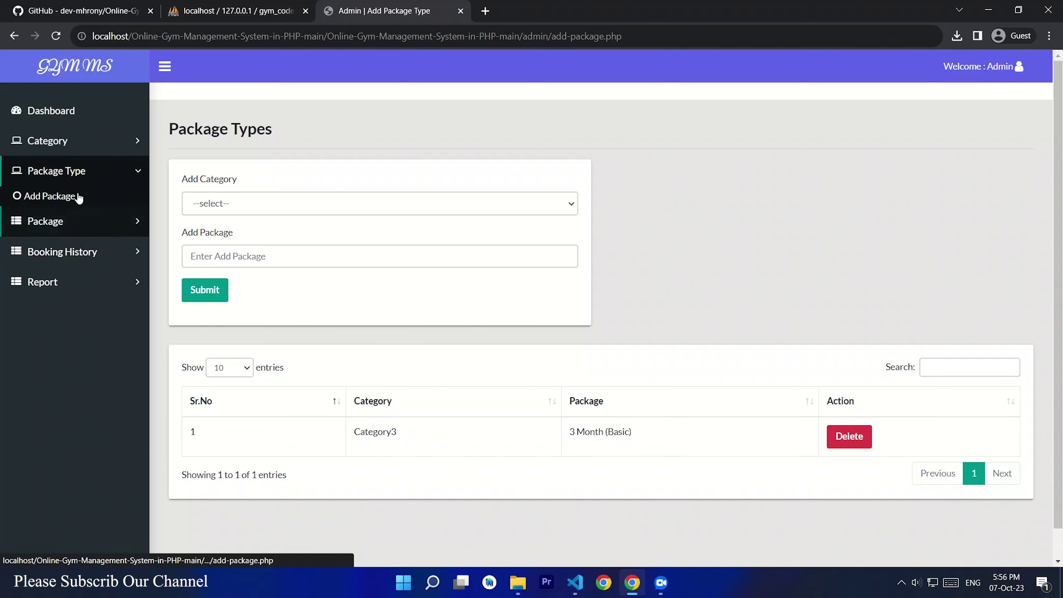
left_click(62, 197)
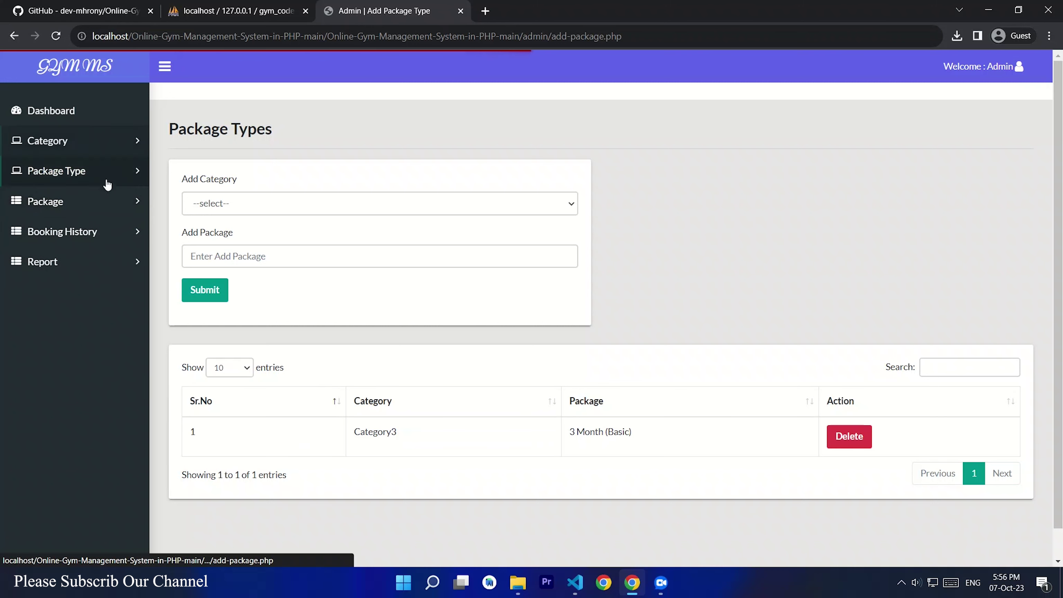
triple_click(627, 446)
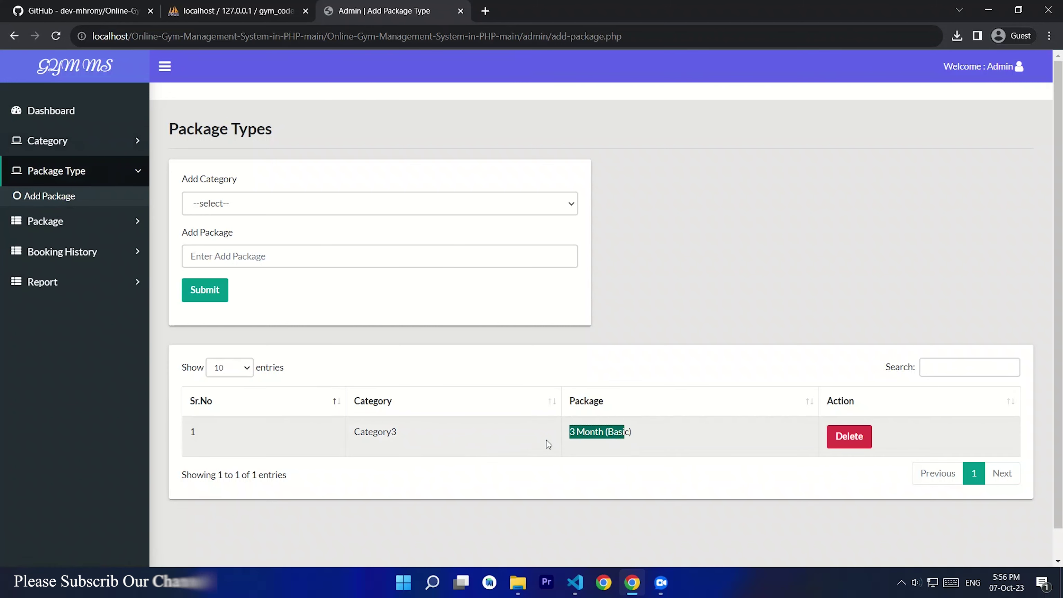
left_click(338, 331)
Enter '6 Month ( Standard )' under Category3, correcting 'Standerd' via the spelling suggestion
left_click(241, 205)
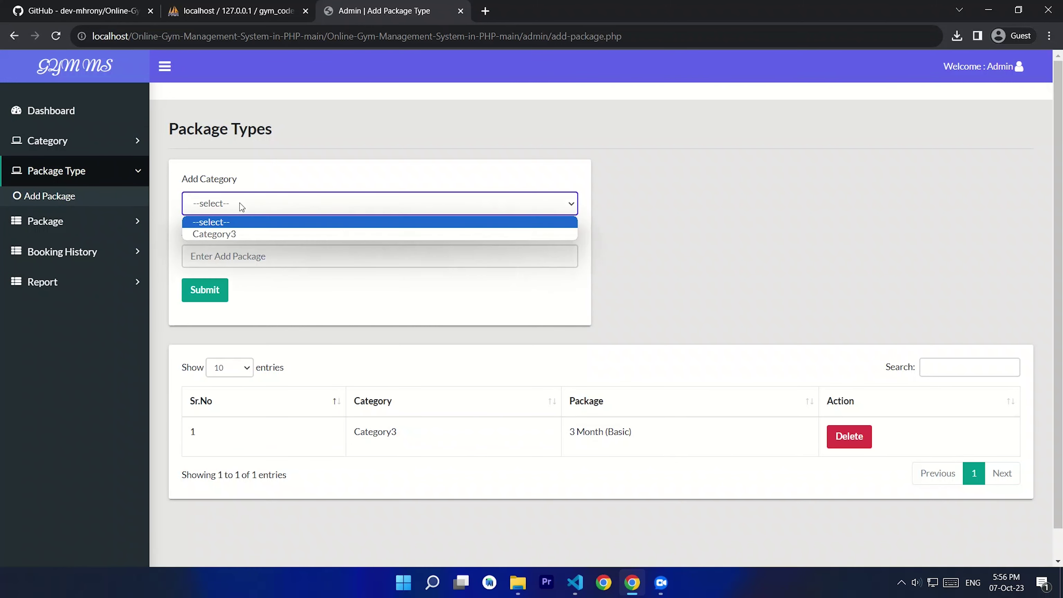
left_click(232, 235)
left_click(224, 255)
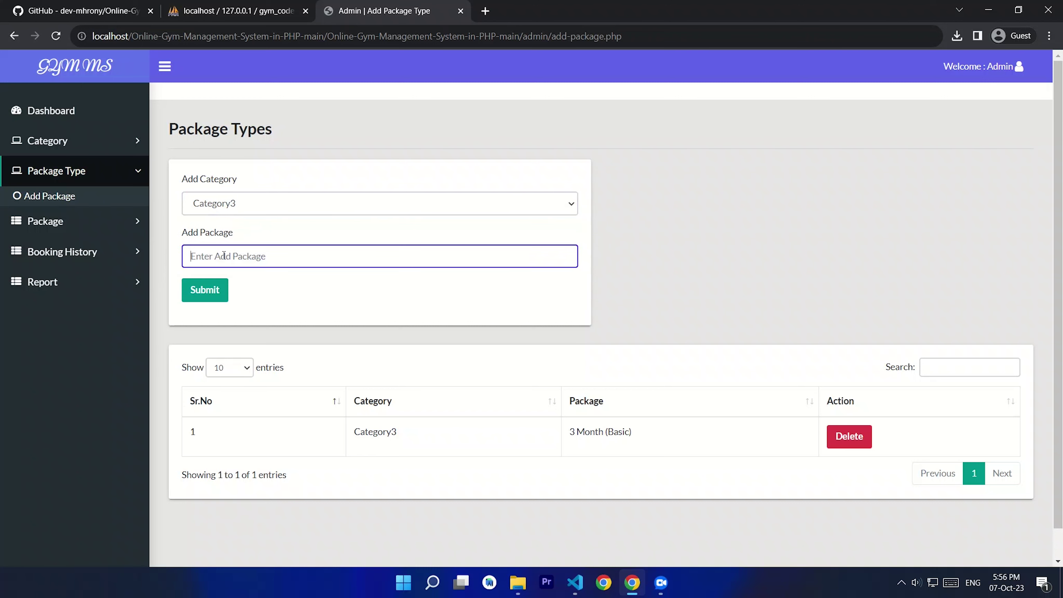
type("3")
key("BackSpace")
type("6 Month (")
type(")")
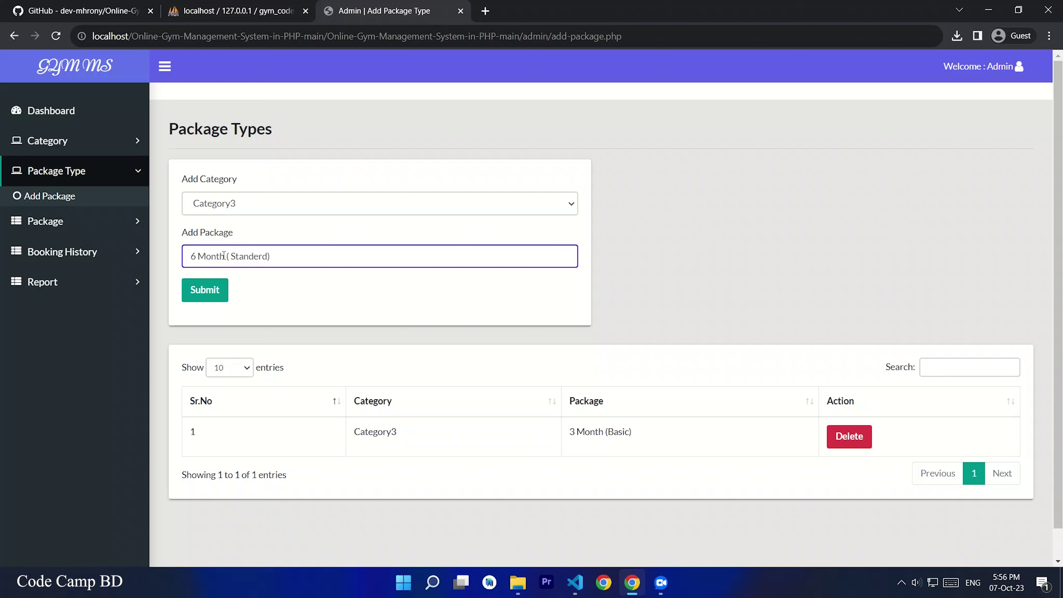
right_click(261, 256)
left_click(298, 263)
Save the 6 Month ( Standard ) package type and check its new row
left_click_drag(320, 257, 190, 256)
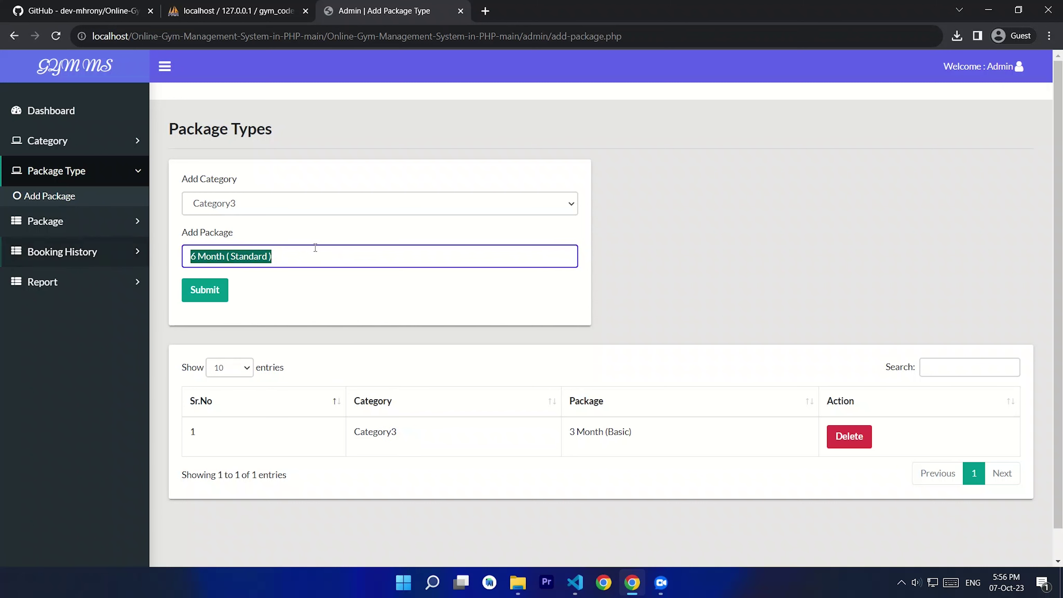
left_click(315, 248)
left_click(205, 290)
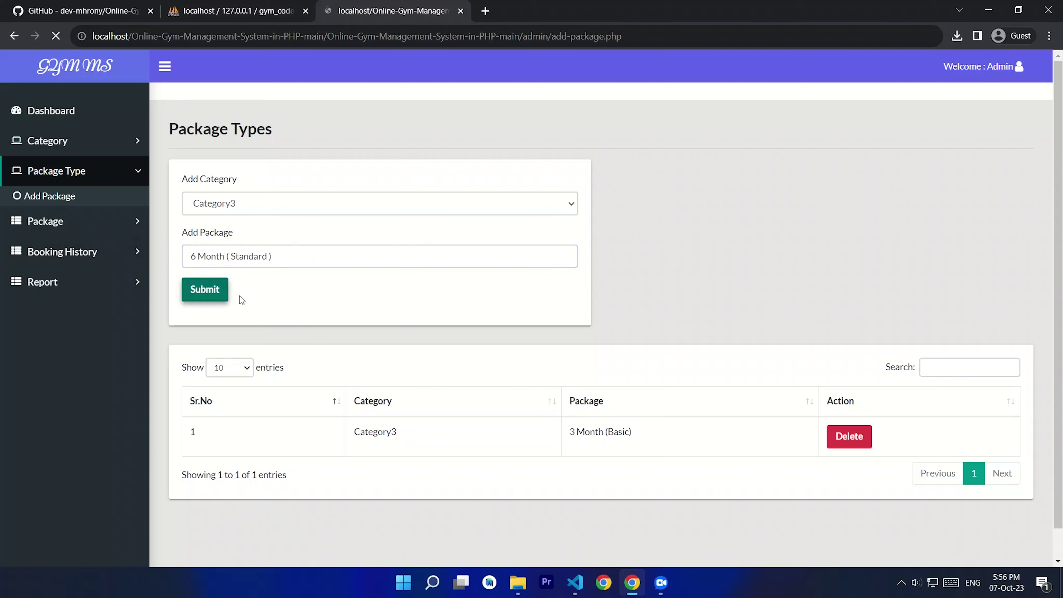
left_click_drag(625, 473, 544, 471)
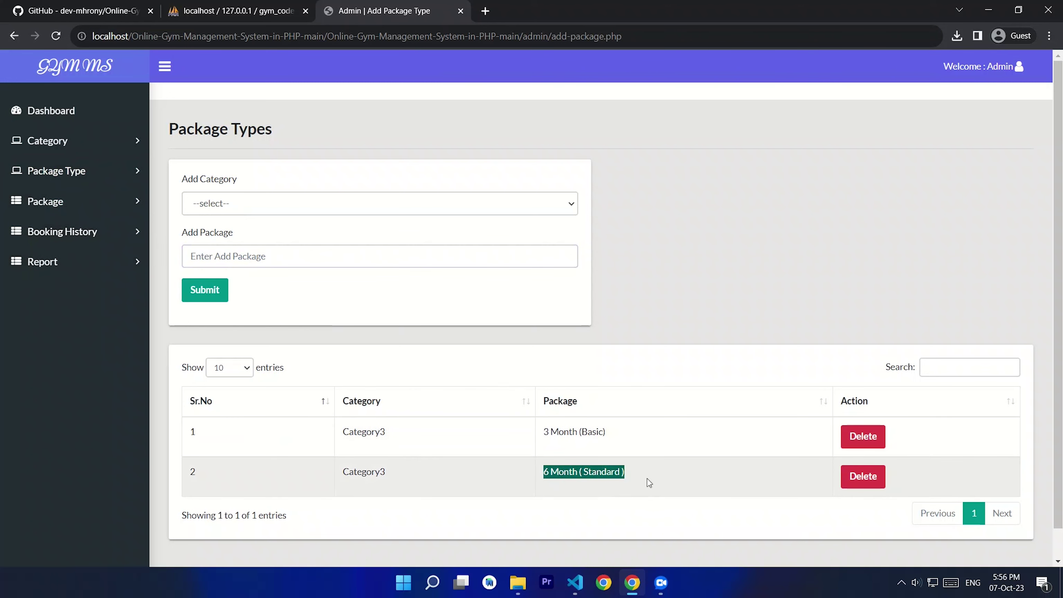
left_click(646, 482)
left_click(221, 208)
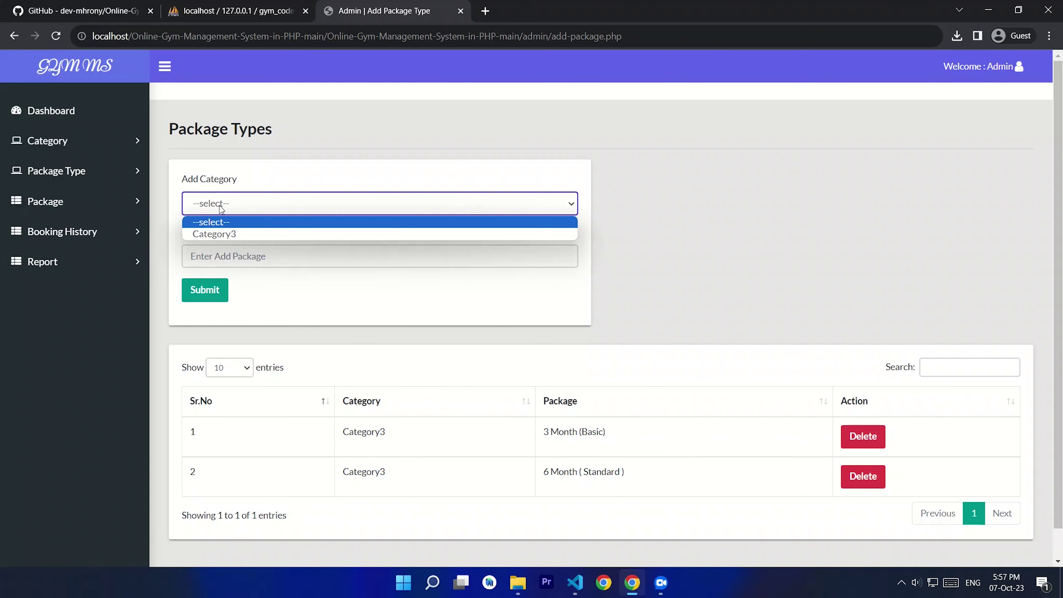
left_click(214, 234)
left_click(213, 256)
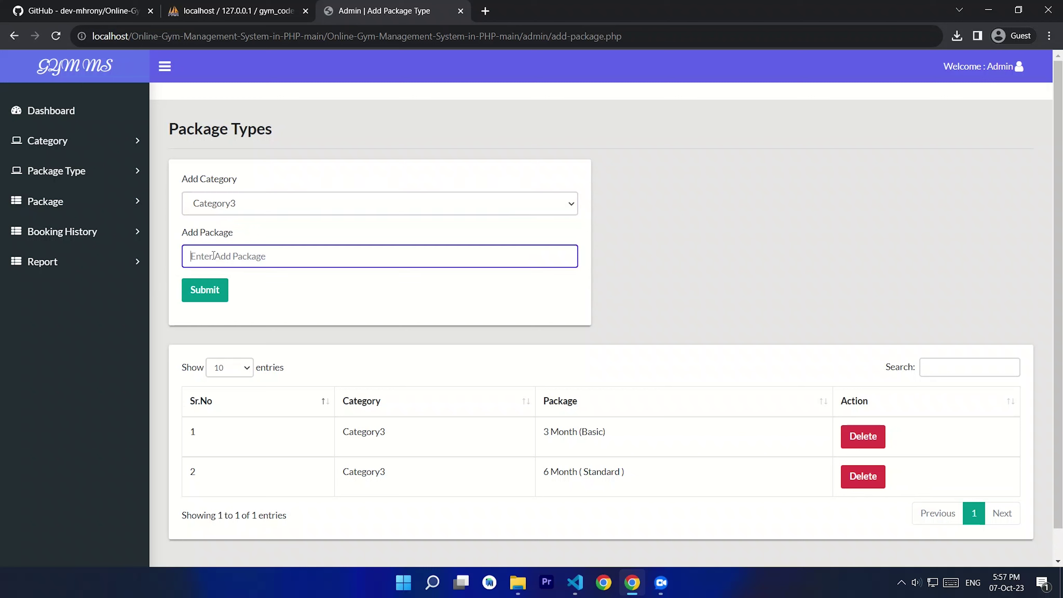
type("12 Month ( Advance")
left_click(202, 293)
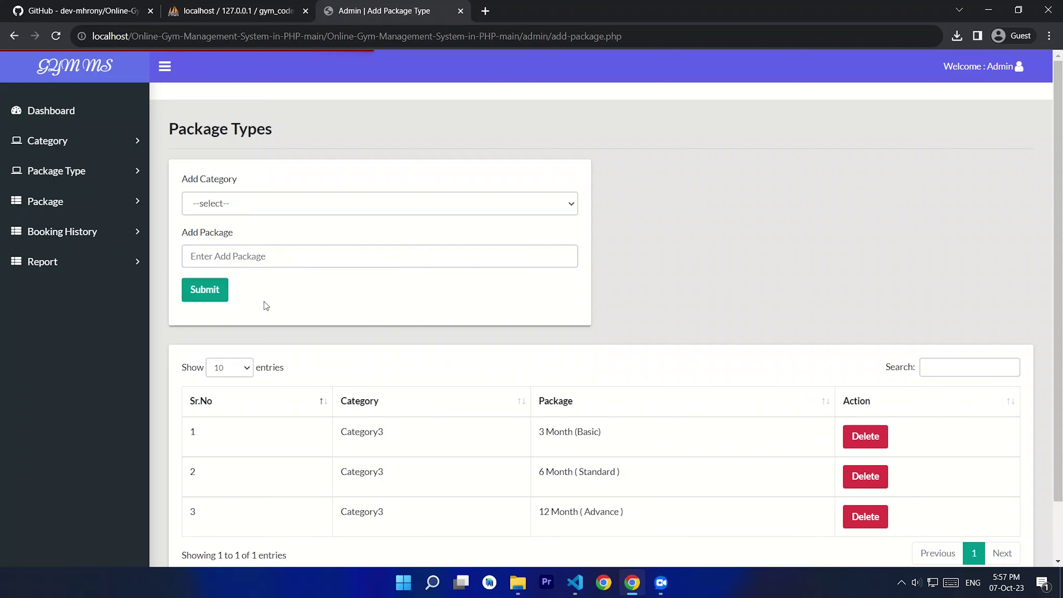
left_click_drag(653, 525, 630, 477)
left_click(247, 241)
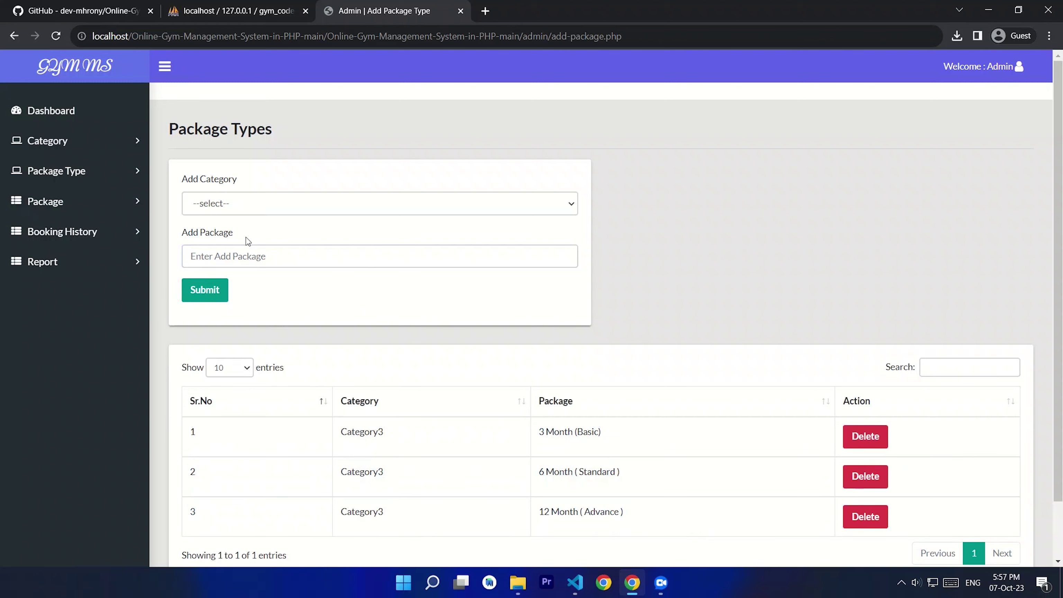
left_click(237, 208)
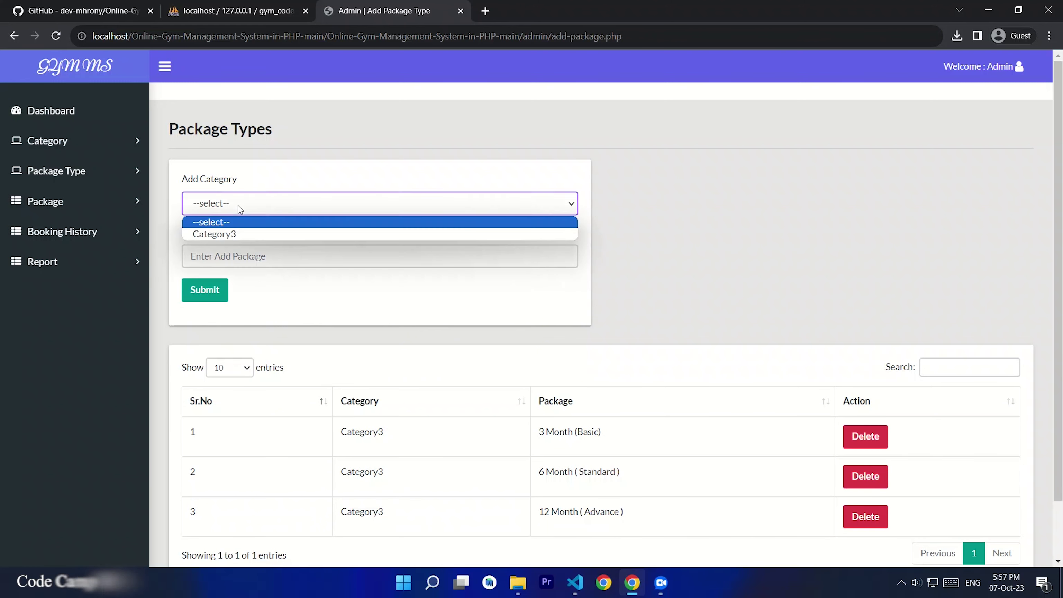
left_click(226, 253)
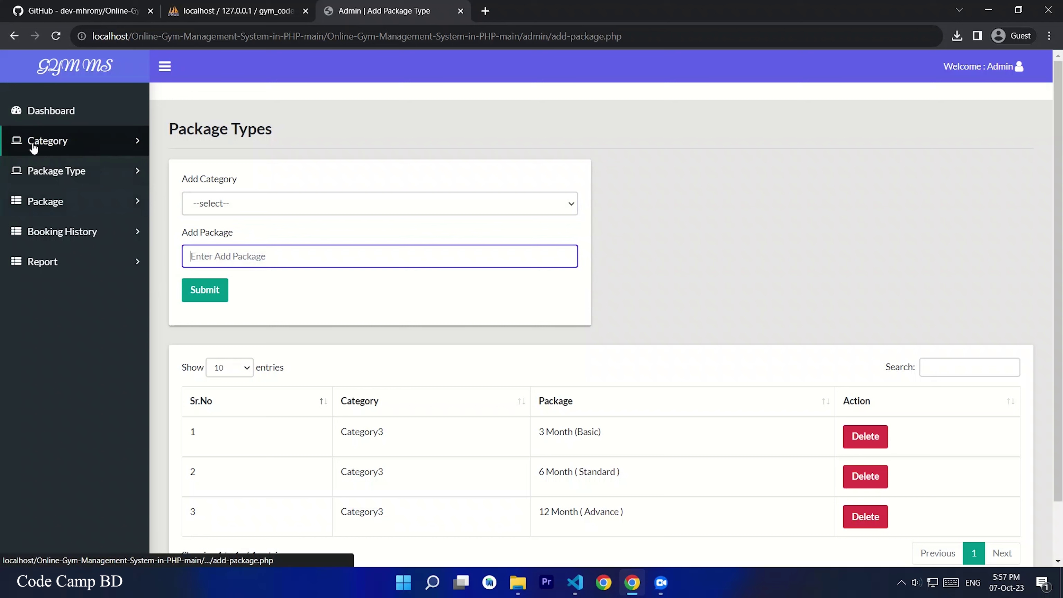
Submit 'Body Build' on the Add Category page, then reopen Package Type > Add Package
left_click(58, 142)
left_click(69, 168)
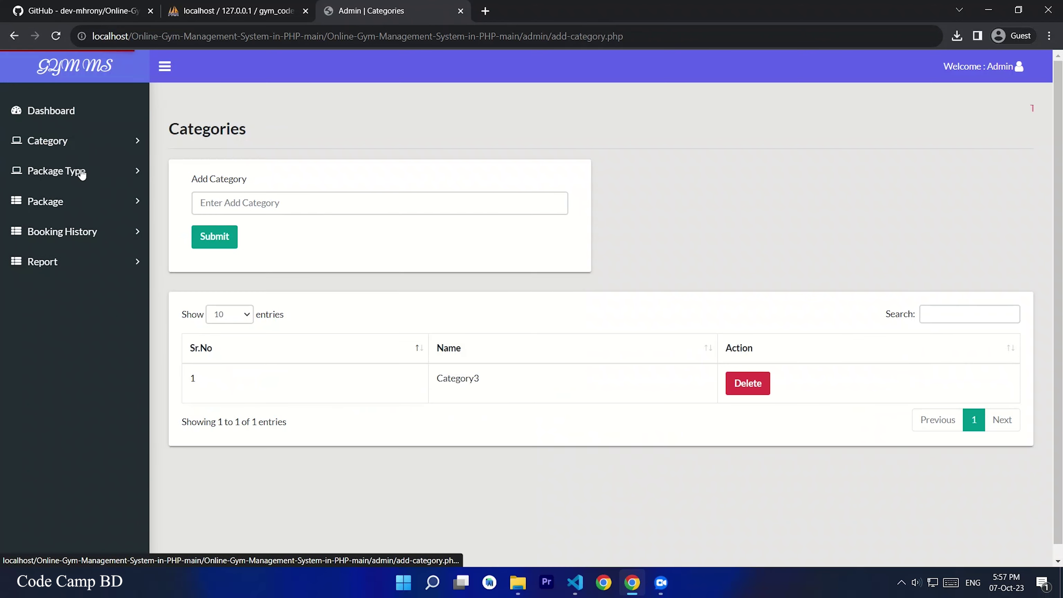
left_click(258, 208)
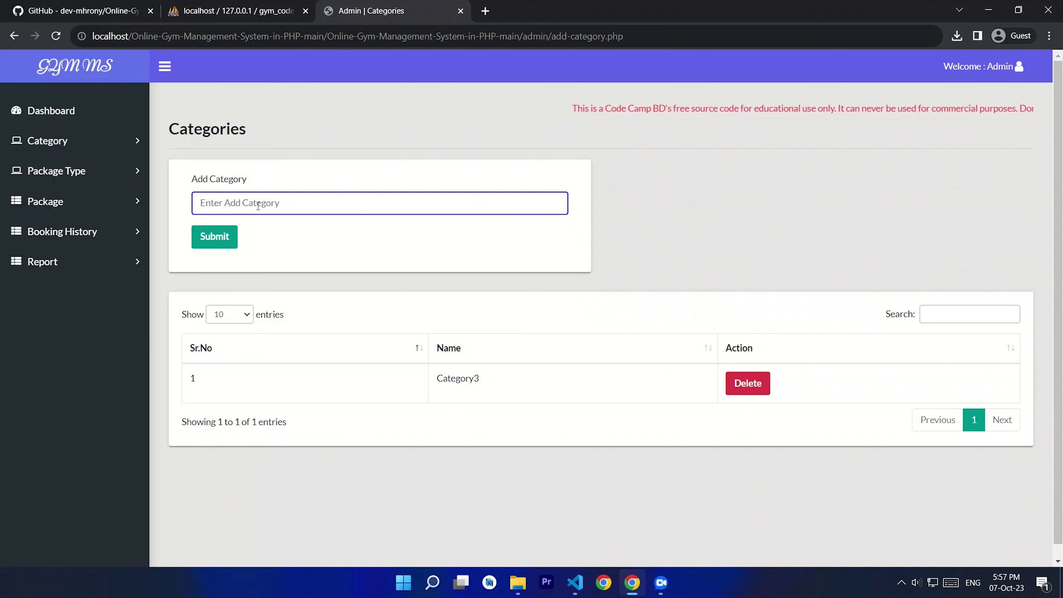
type("Bod")
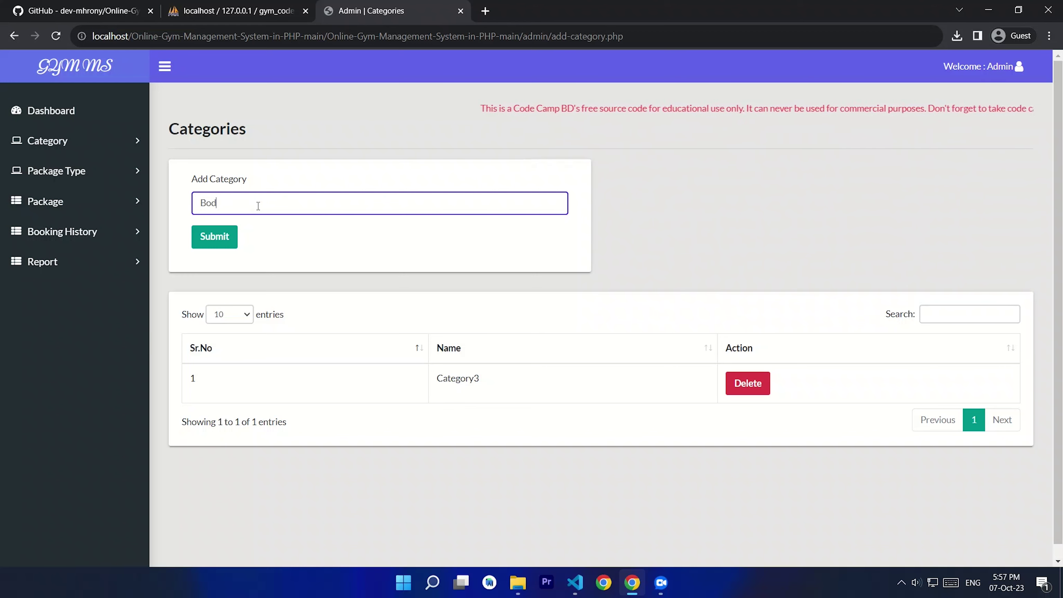
type("y Bu")
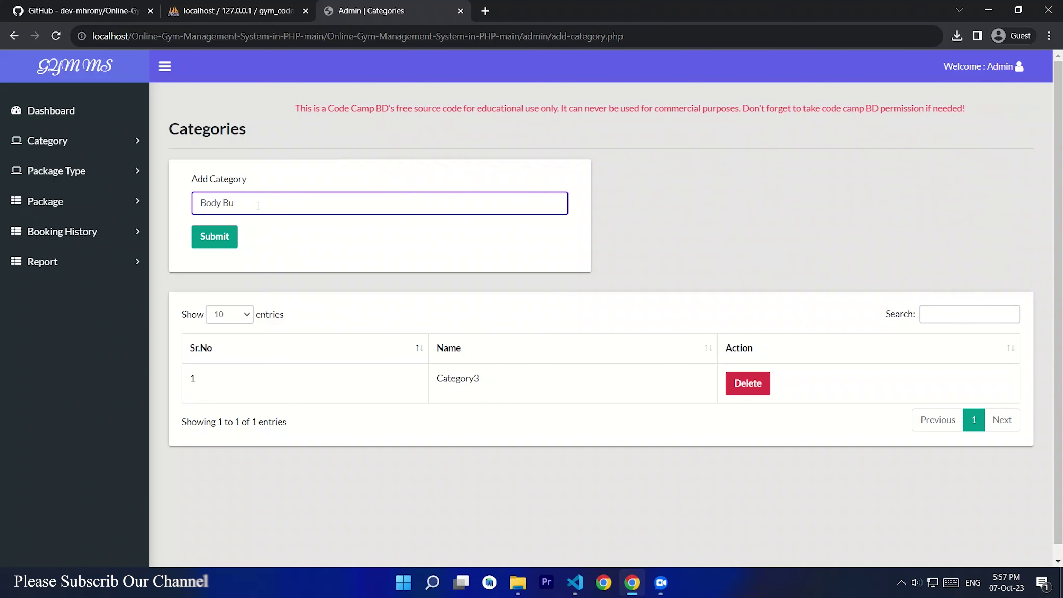
type("ild")
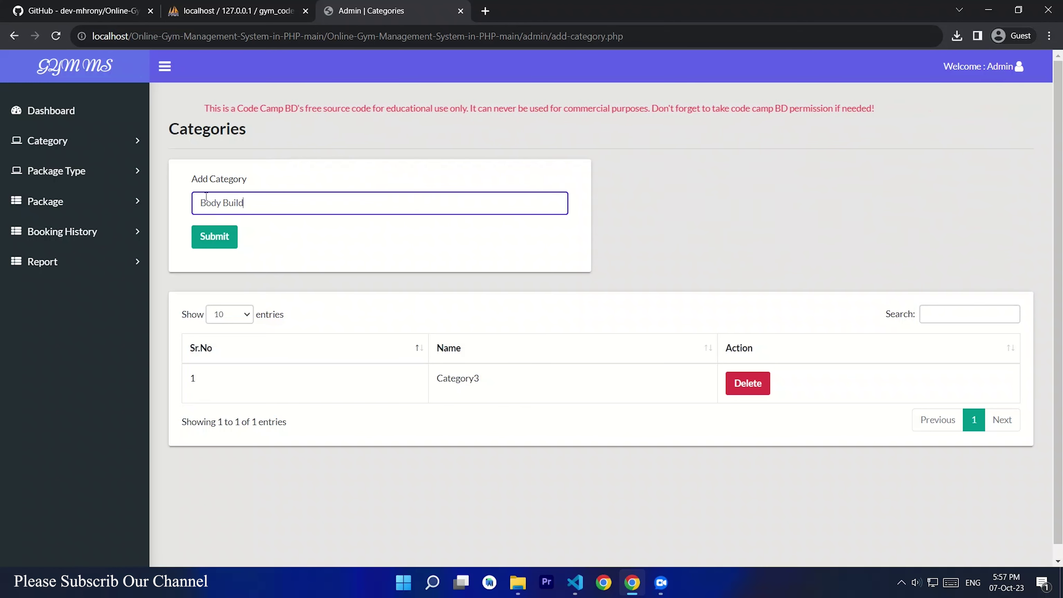
left_click(225, 237)
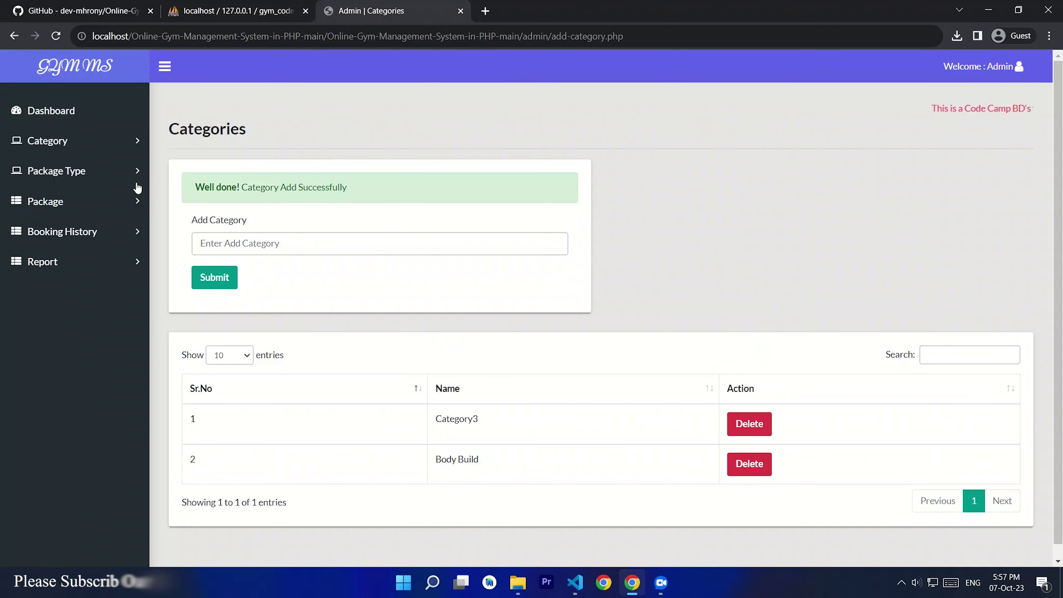
left_click(63, 171)
left_click(61, 203)
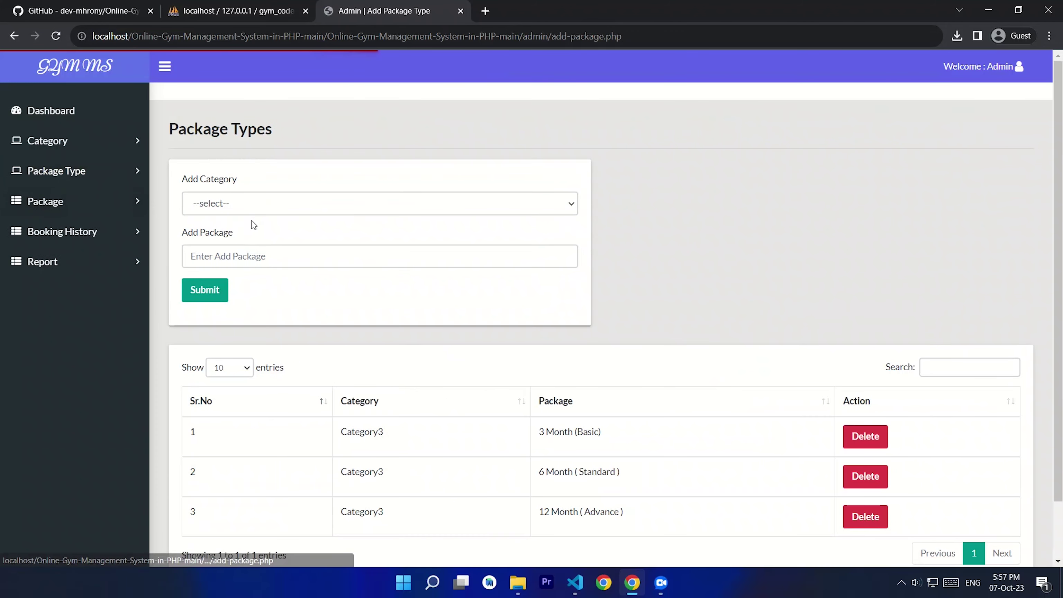
Create the package type '2 Month ( Basic )' under the Body Build category
left_click(252, 205)
left_click(211, 234)
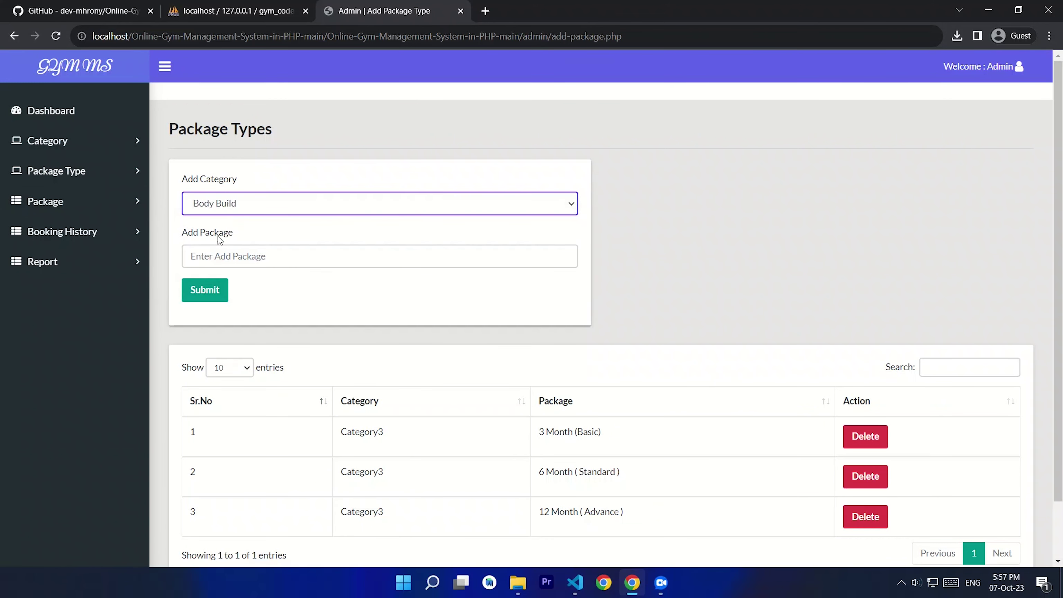
left_click(217, 255)
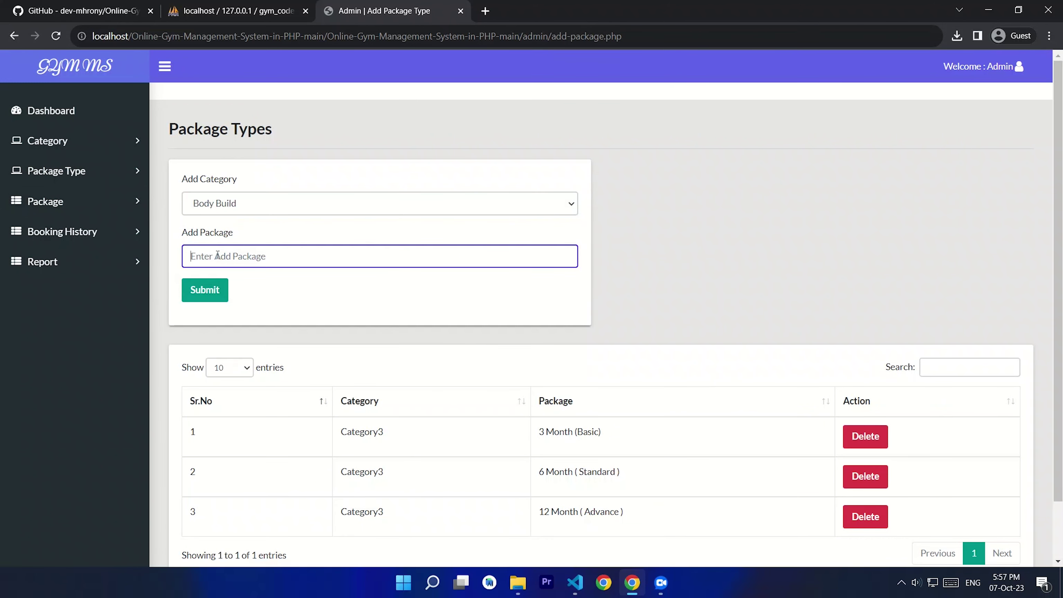
type("2 Month ( B)")
key("Left")
type("B")
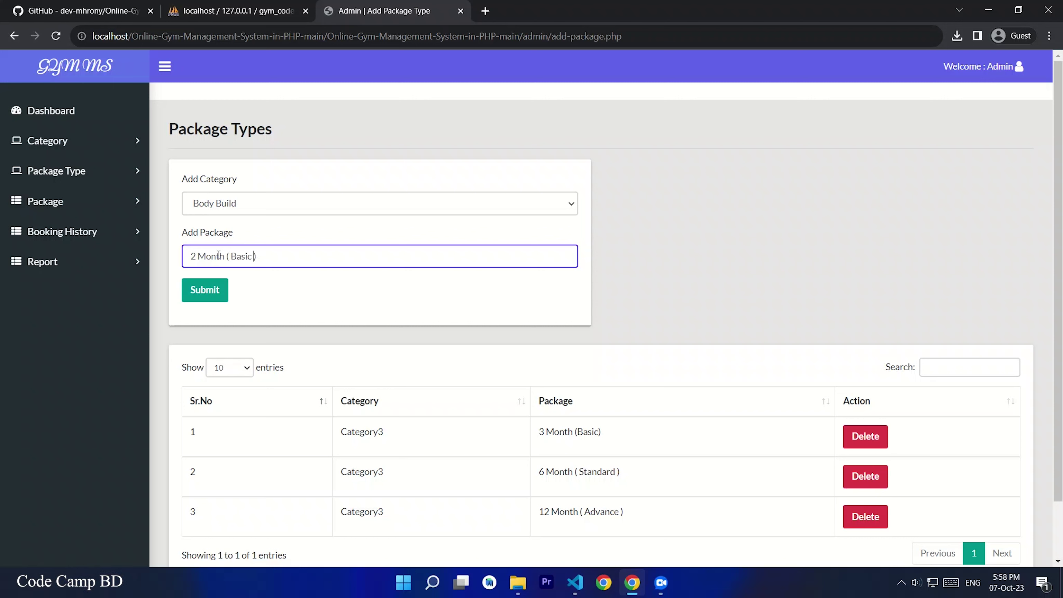
type("asic")
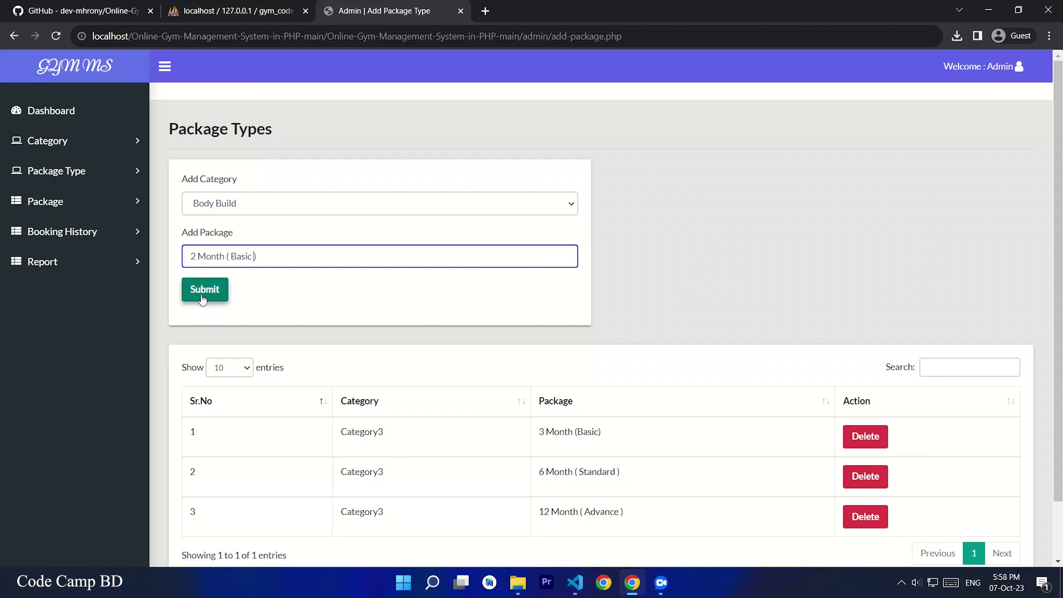
left_click(201, 298)
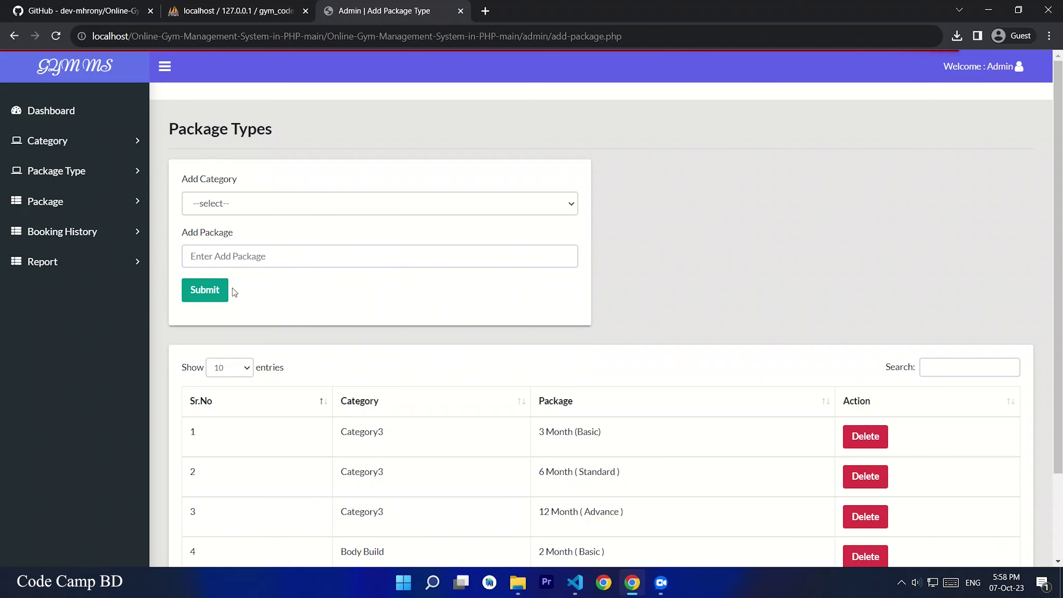
Review the package type table, then open Package > Manage
scroll(619, 419, "down", 3)
left_click_drag(624, 463, 381, 326)
left_click(379, 459)
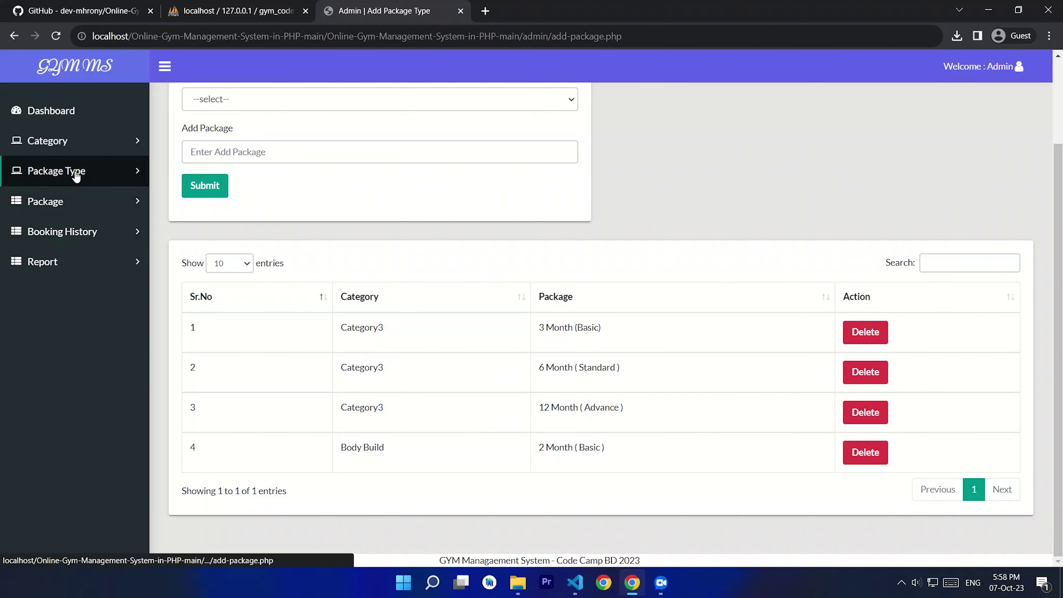
left_click(72, 175)
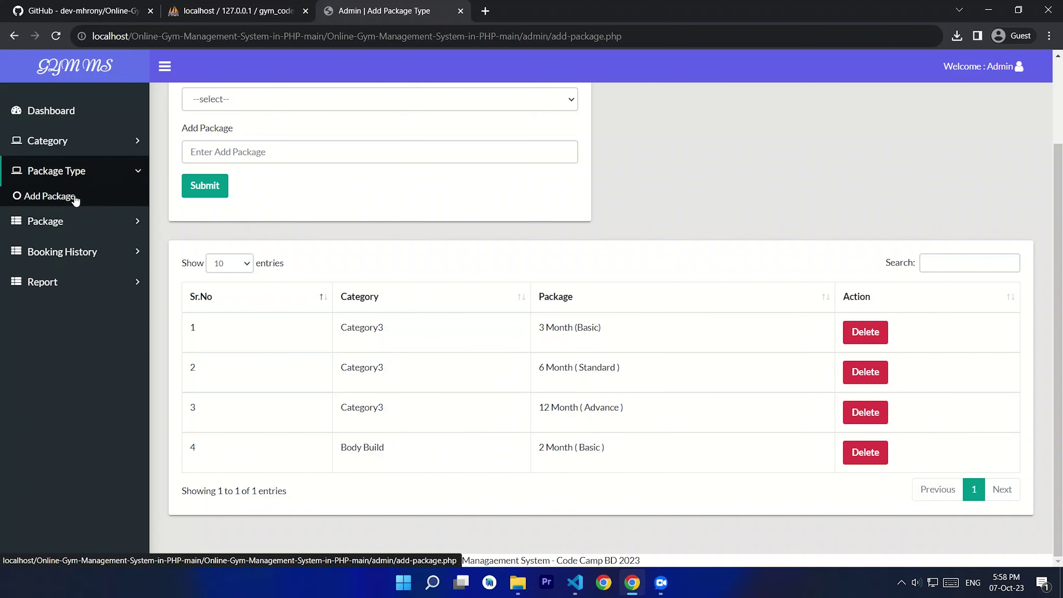
left_click(72, 176)
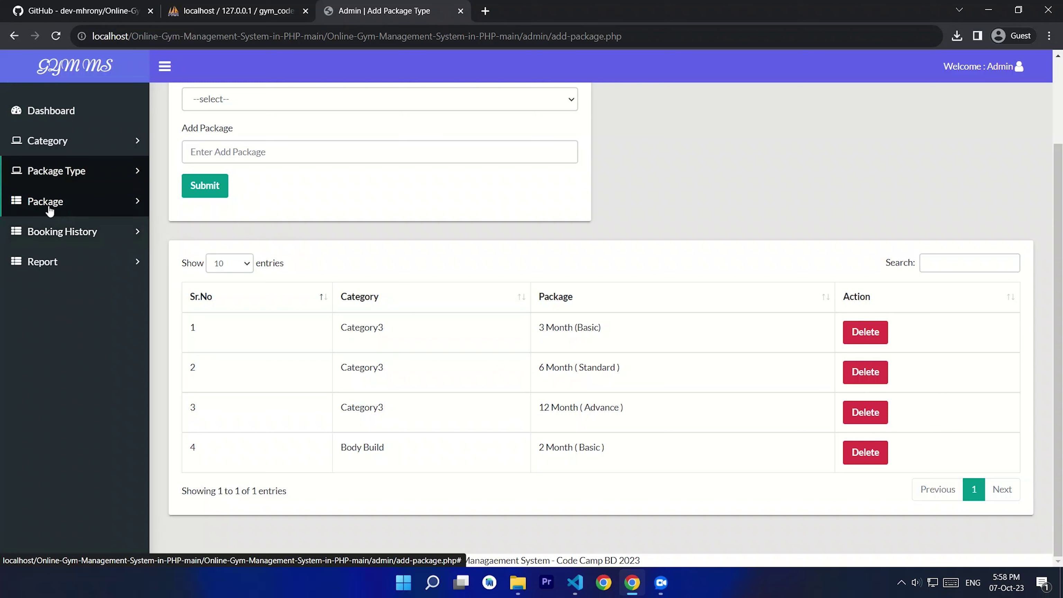
left_click(44, 206)
left_click(38, 247)
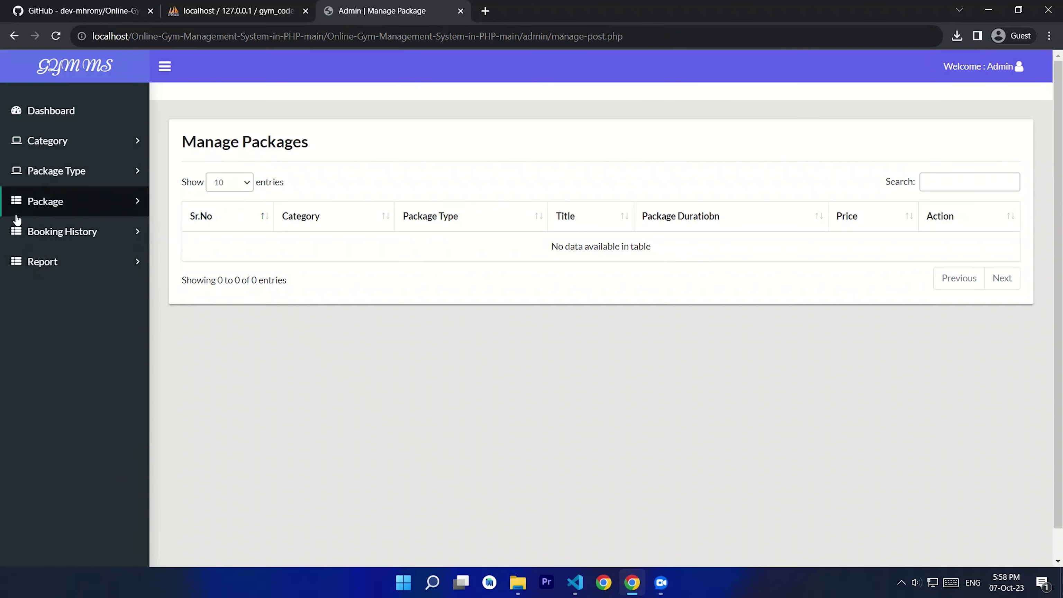
Open Package > Add and choose Body Build and 2 Month ( Basic ) in the dropdowns
left_click(50, 206)
left_click(26, 229)
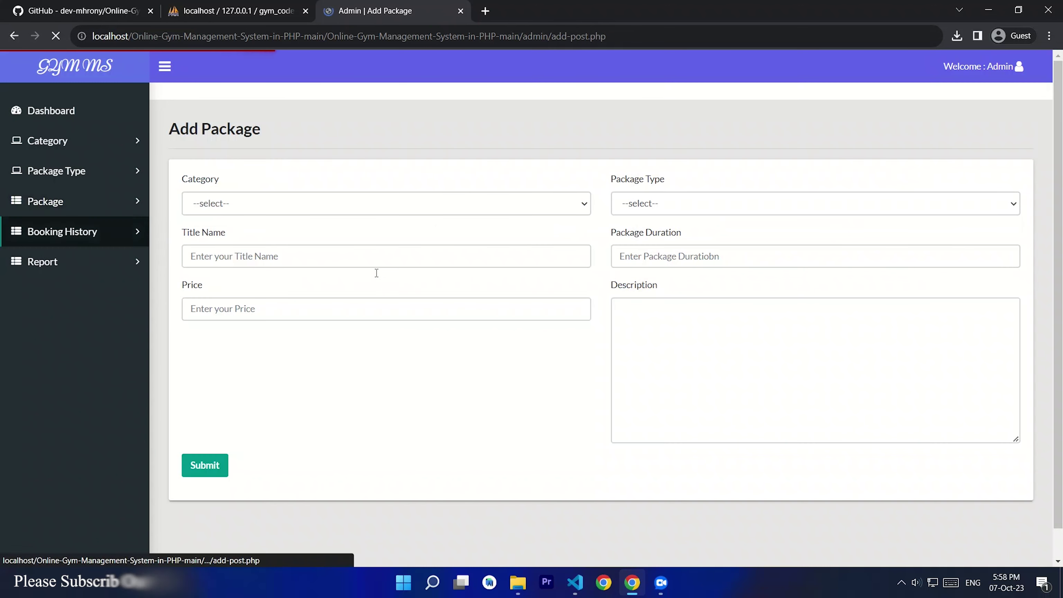
left_click(294, 206)
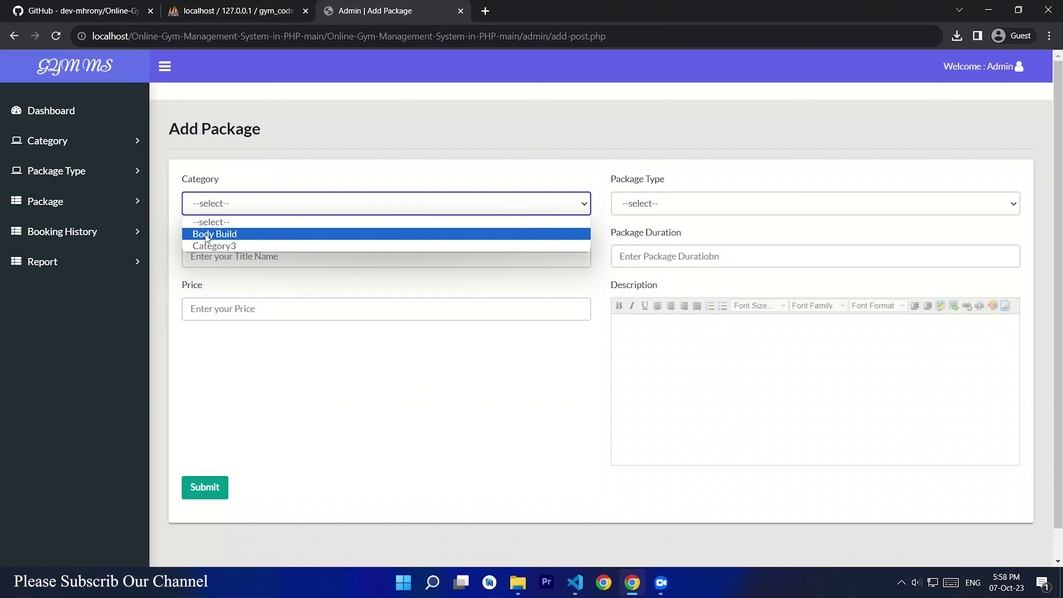
left_click(274, 236)
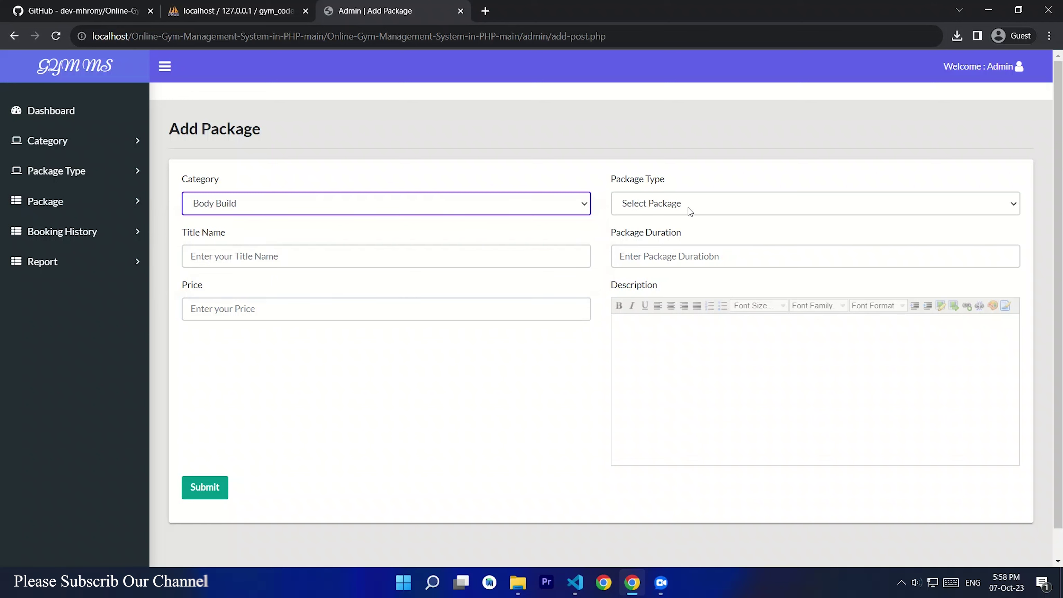
left_click(674, 207)
left_click(644, 233)
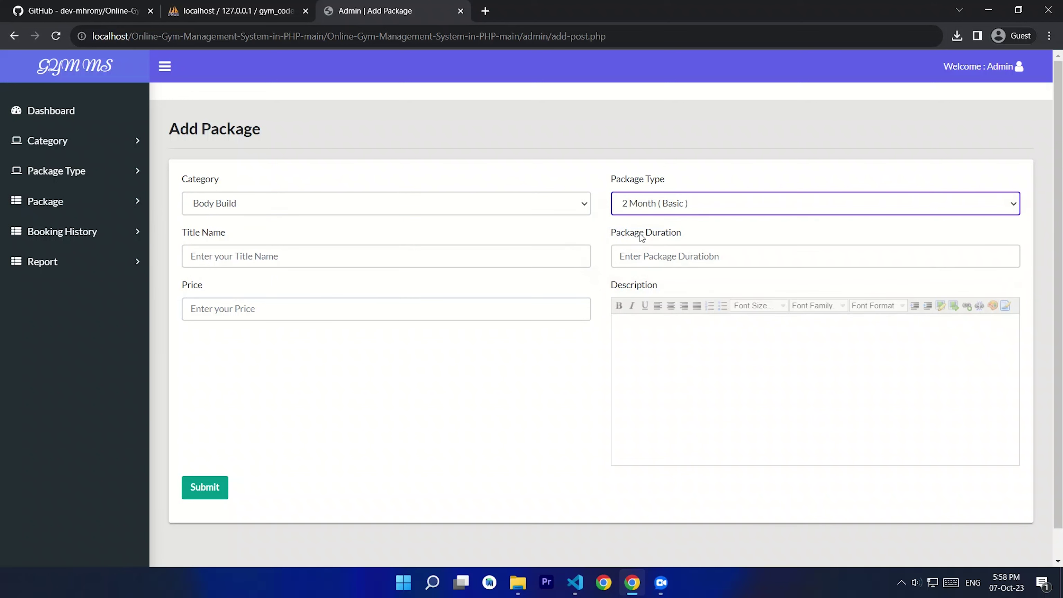
Enter the title 'Build Your Body in 2 Month' and begin the duration '2 Month'
left_click(258, 264)
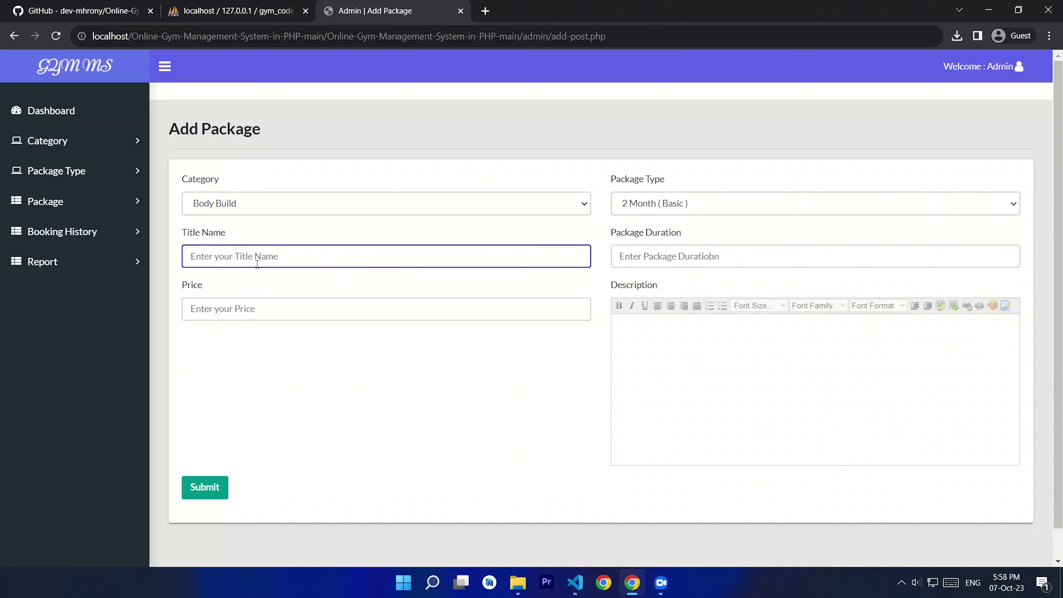
type("Bul")
key("BackSpace")
type("ild Your Bod")
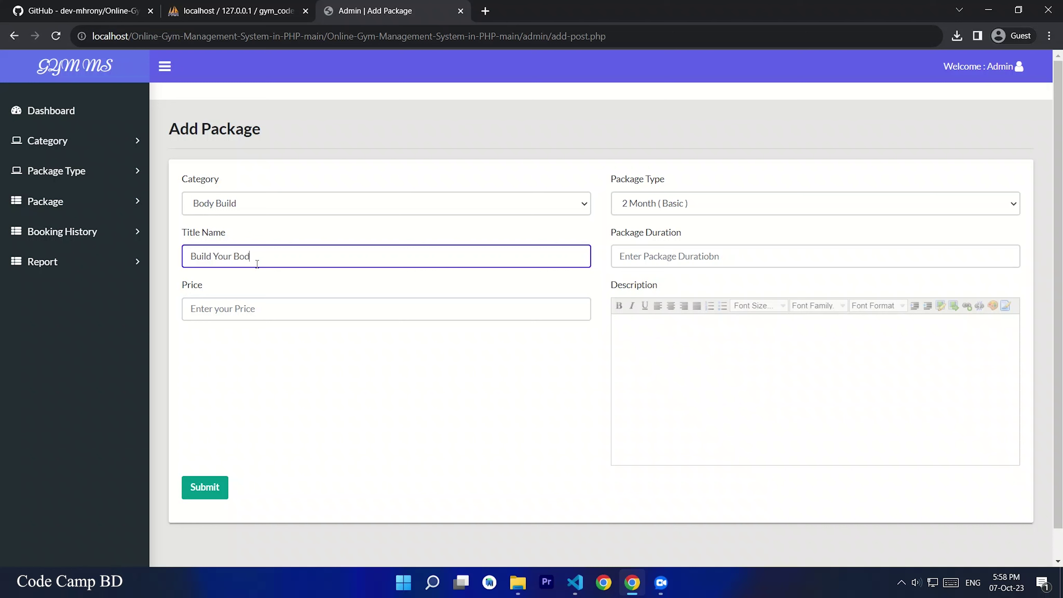
type("y in 2 Month")
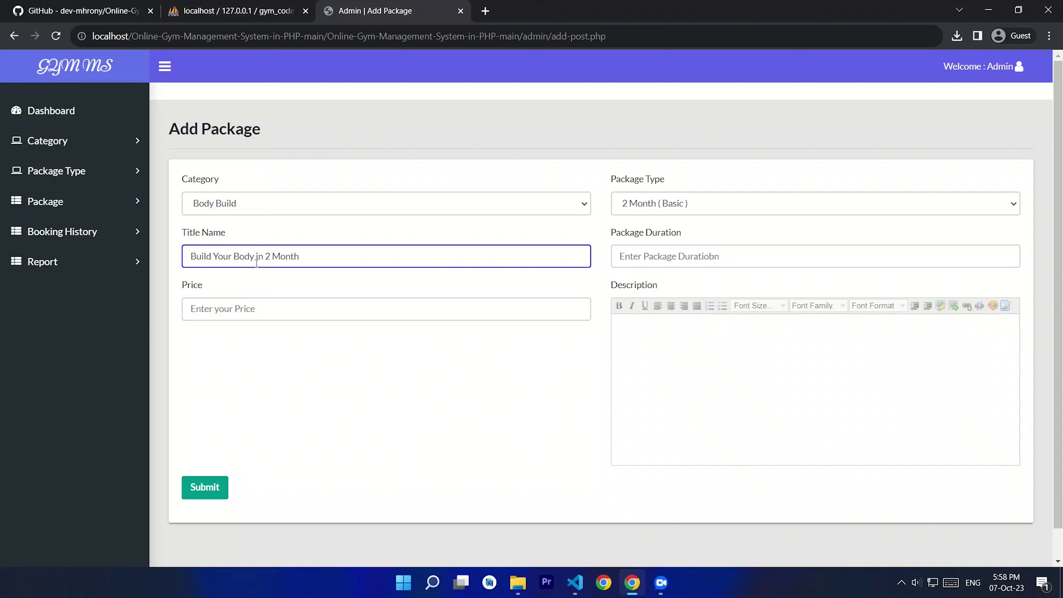
key("ctrl+a")
left_click(308, 256)
left_click(665, 257)
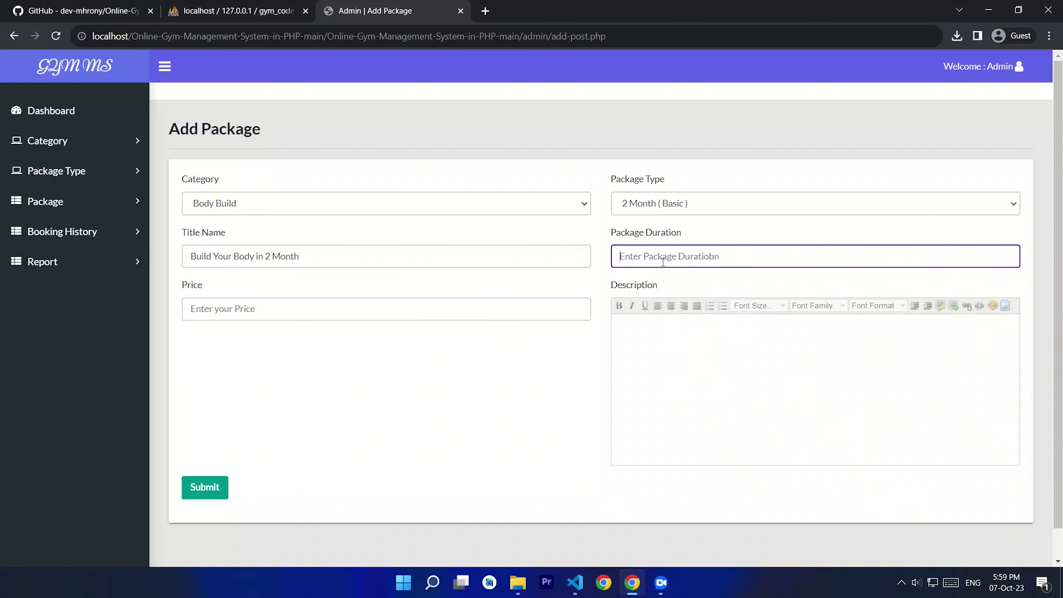
type("2 Mont")
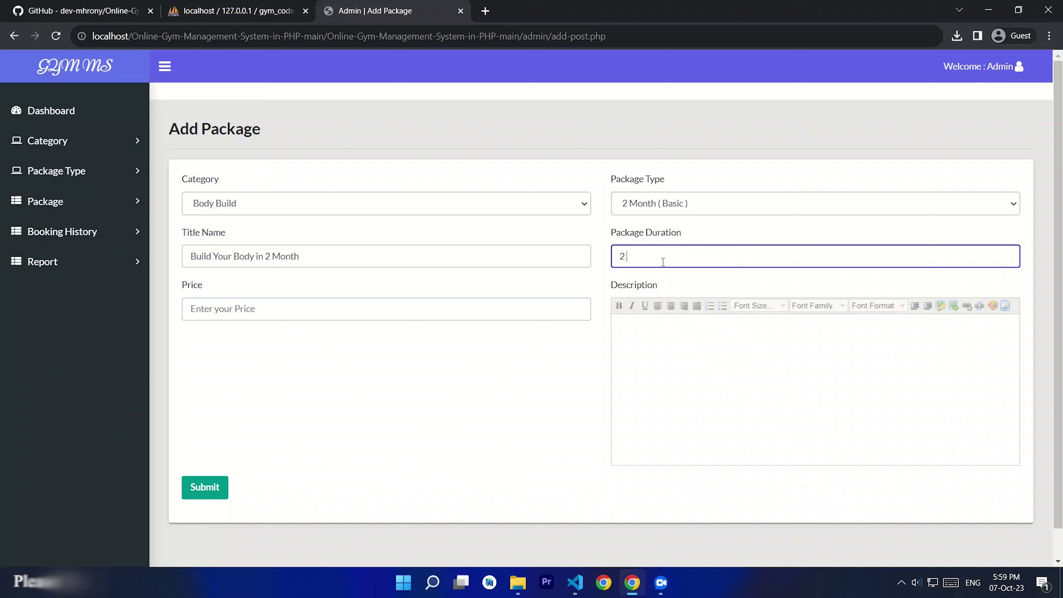
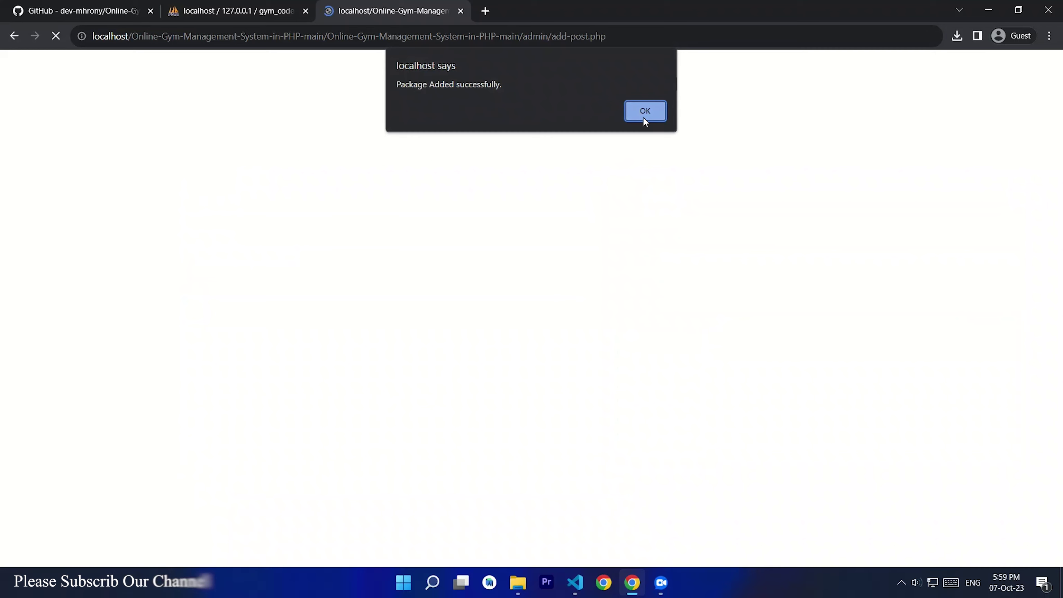
Start a new package with category Category3 and package type 3 Month (Basic)
left_click(636, 114)
left_click_drag(251, 257, 435, 256)
left_click(494, 328)
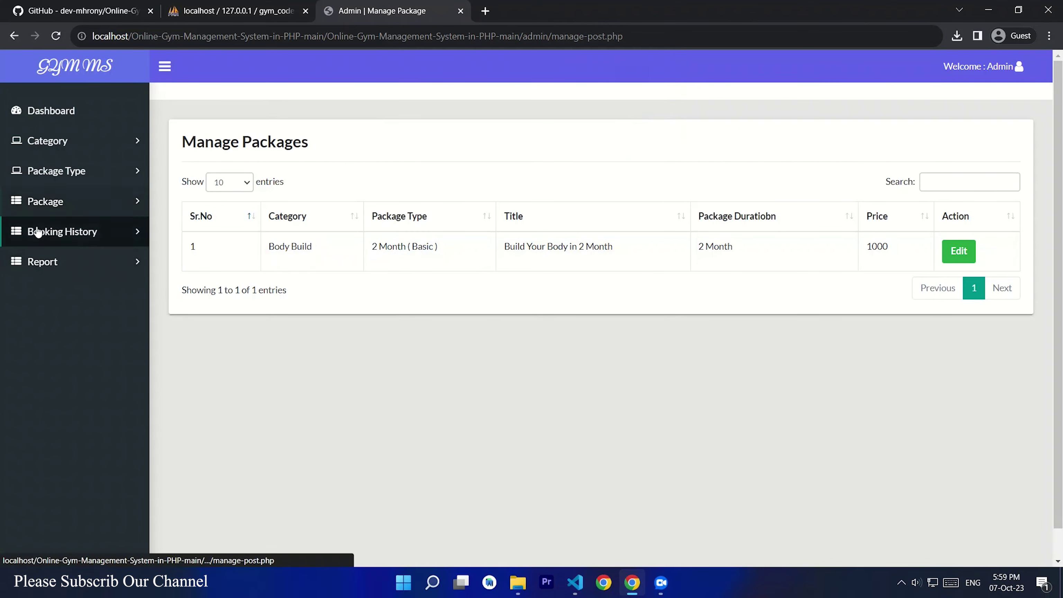
left_click(47, 204)
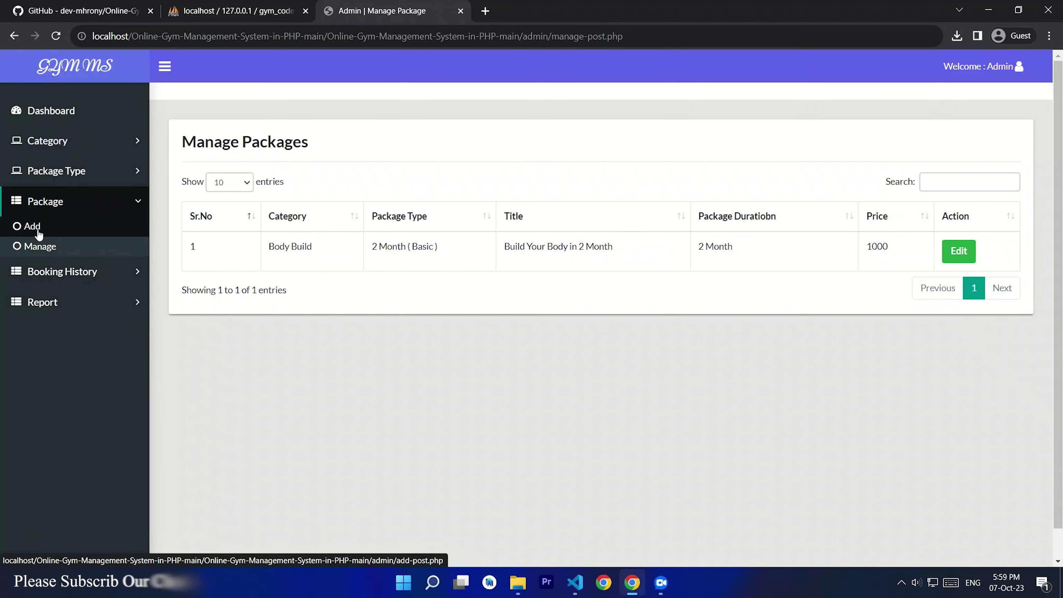
left_click(34, 227)
left_click(302, 211)
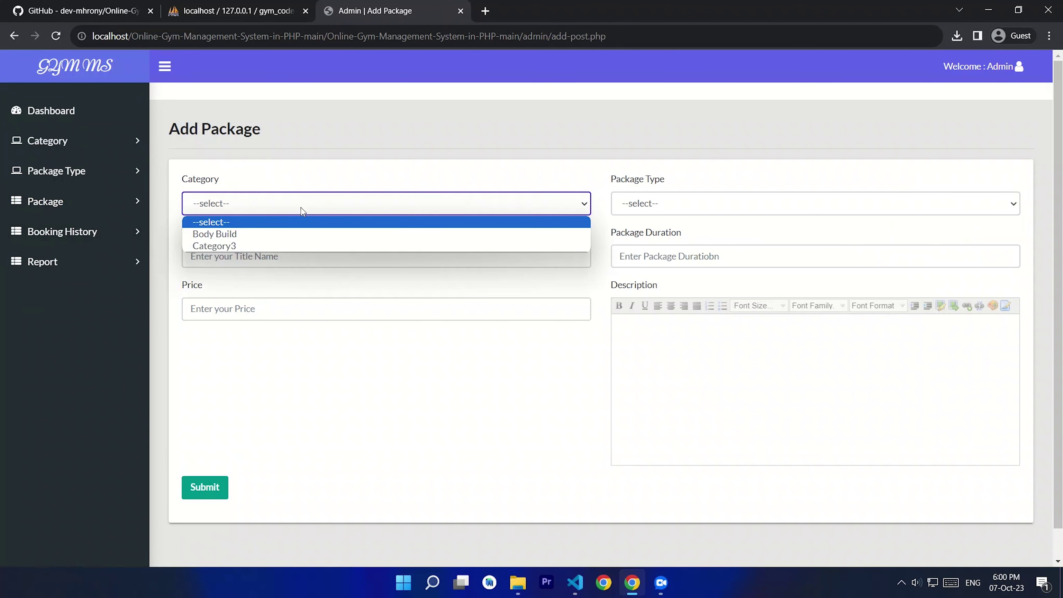
left_click(243, 246)
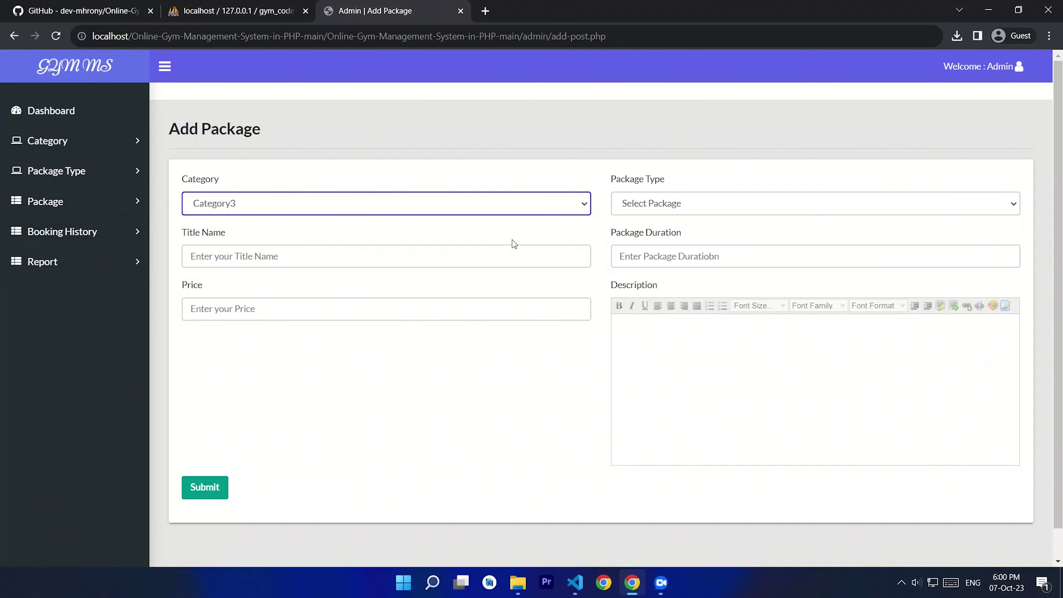
left_click(643, 209)
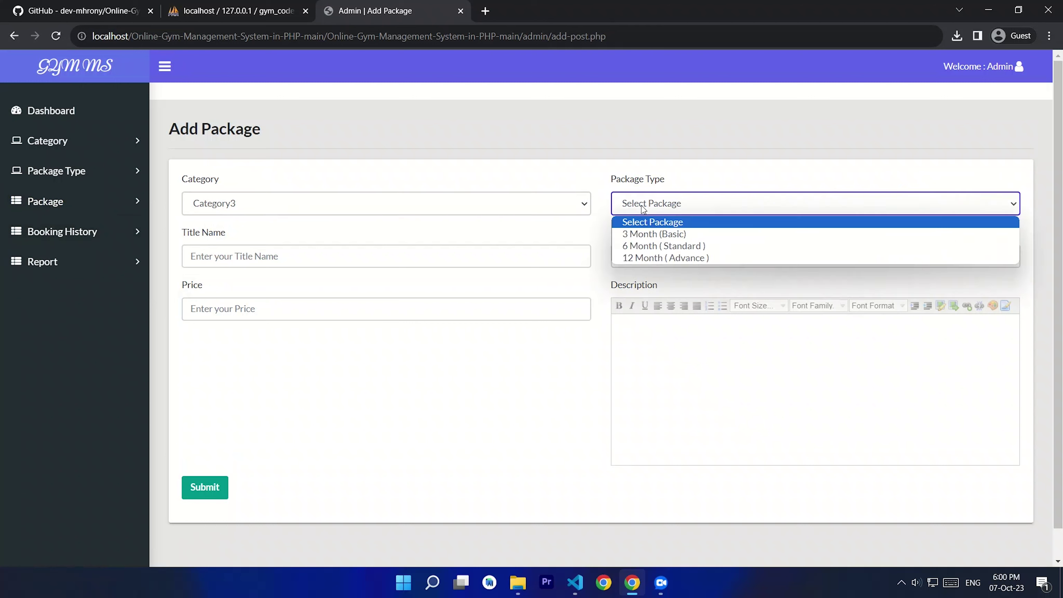
left_click(649, 237)
Enter title 'CCBD - 3 MONTH', duration 3, price 1800 and a 'Type Your Package' description
left_click(346, 259)
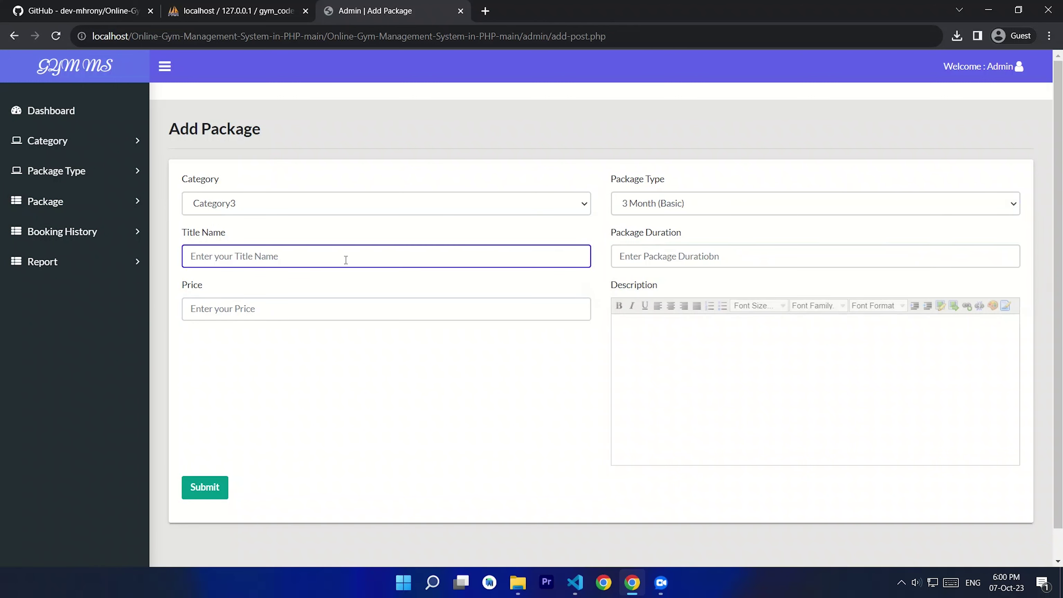
type("CCBD -")
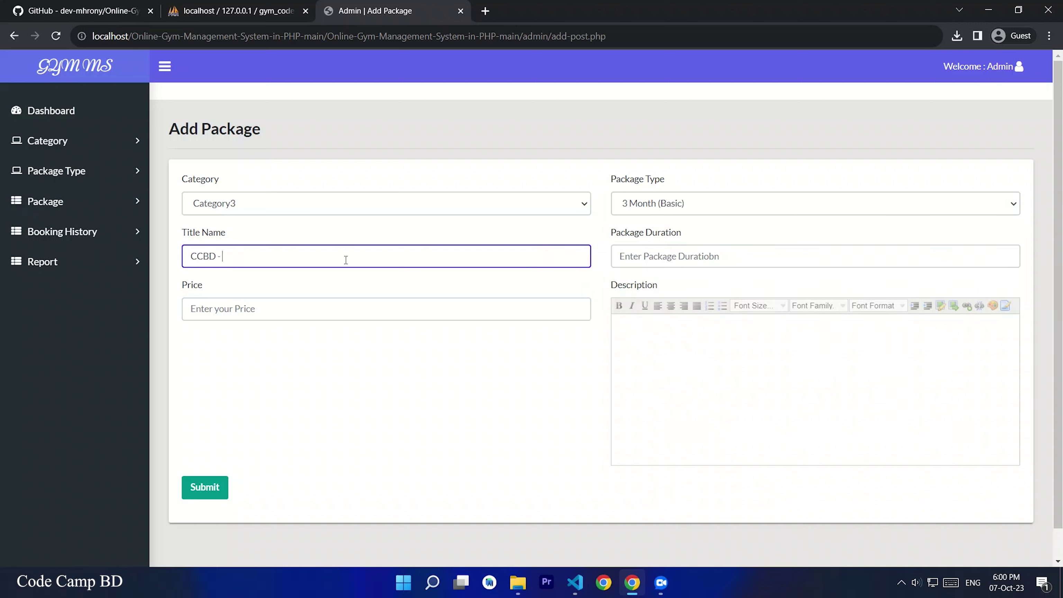
type("3 MONTH")
left_click(667, 260)
type("3 Month")
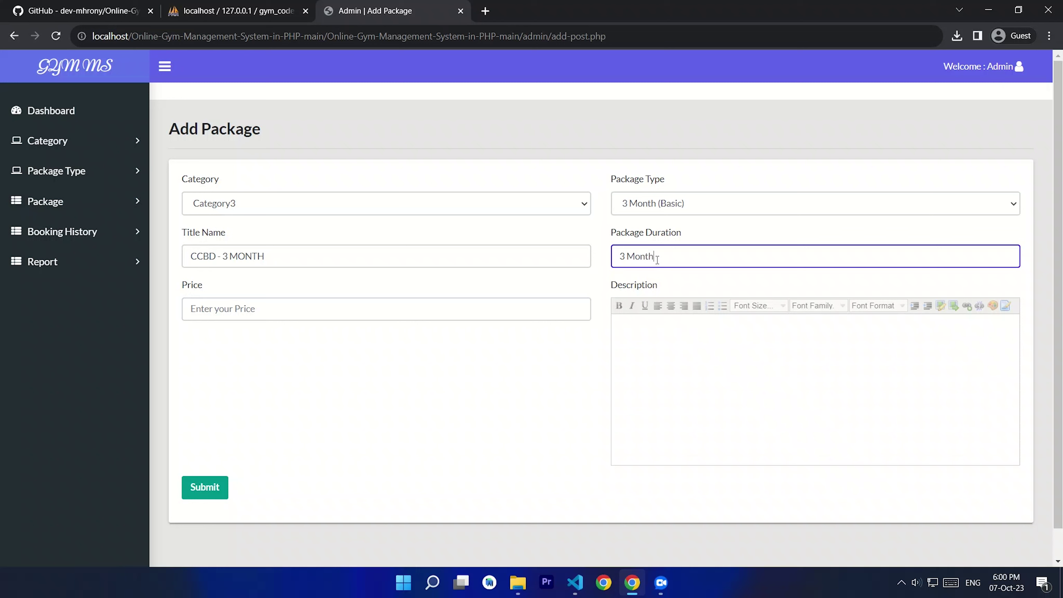
left_click(274, 314)
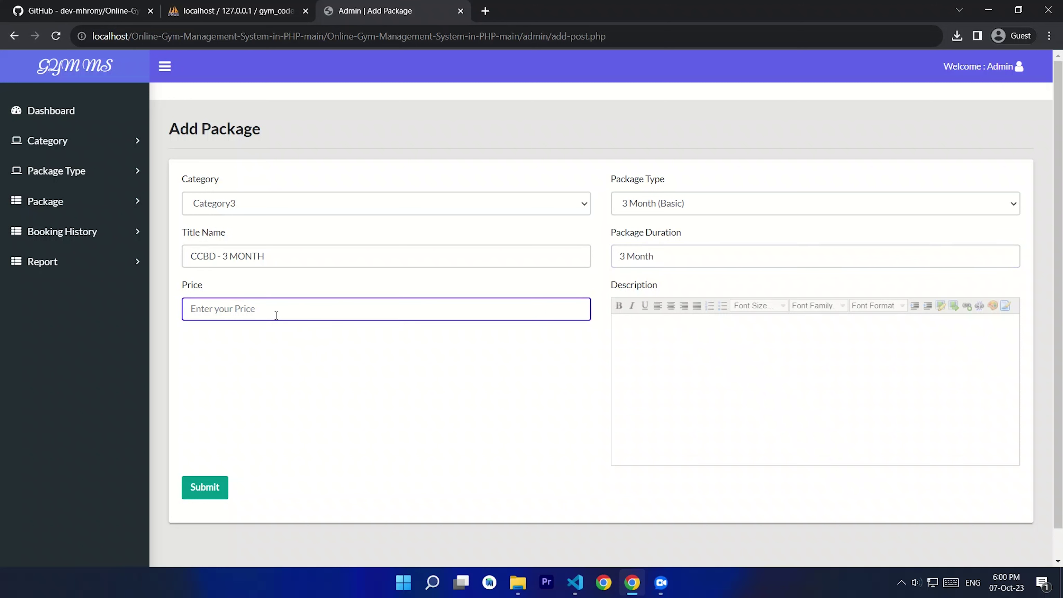
type("1800")
left_click(645, 337)
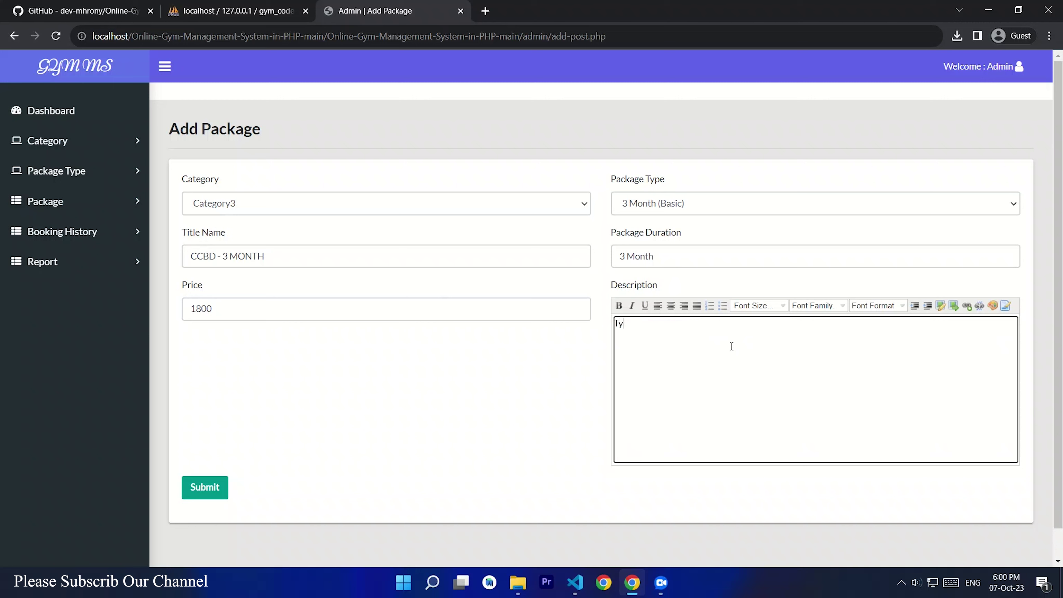
type("Type YOUR")
key("BackSpace")
key("BackSpace")
key("BackSpace")
type("our")
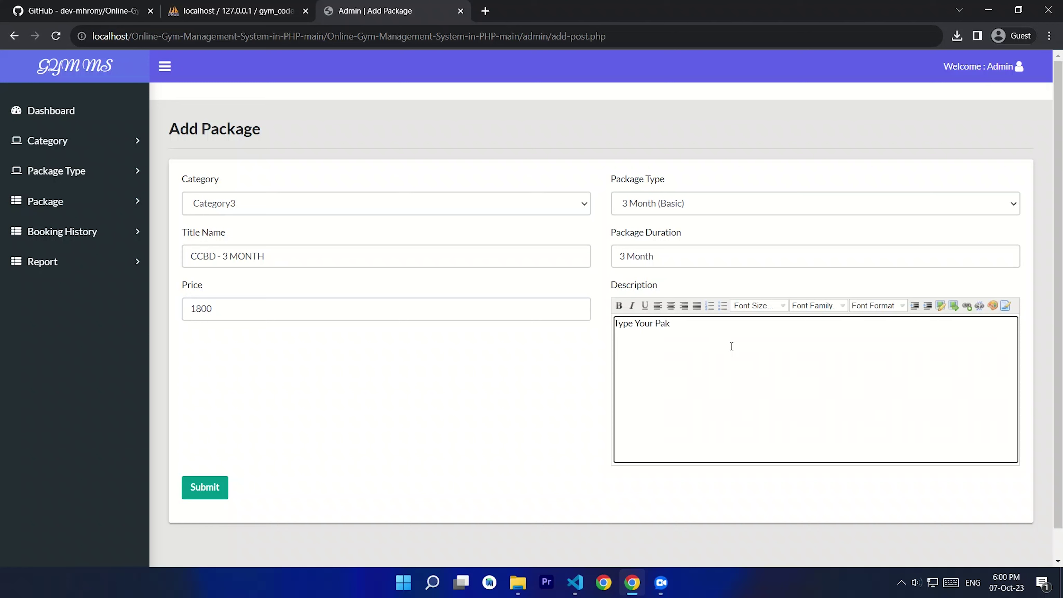
type("Package Details")
Save the CCBD - 3 MONTH package, then retitle it 'Build ABC' and save the update
left_click(200, 494)
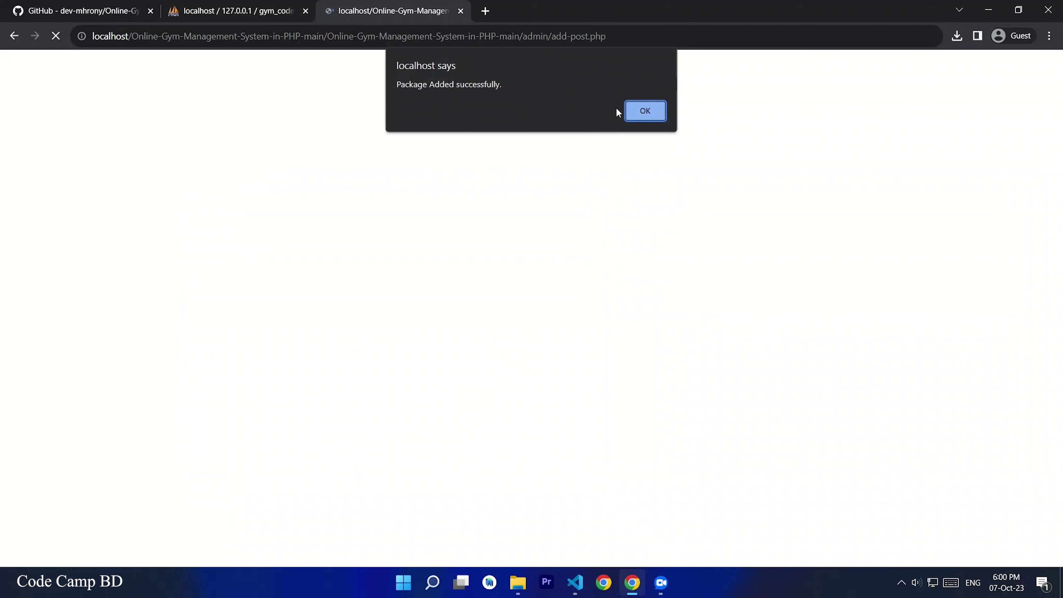
left_click(630, 104)
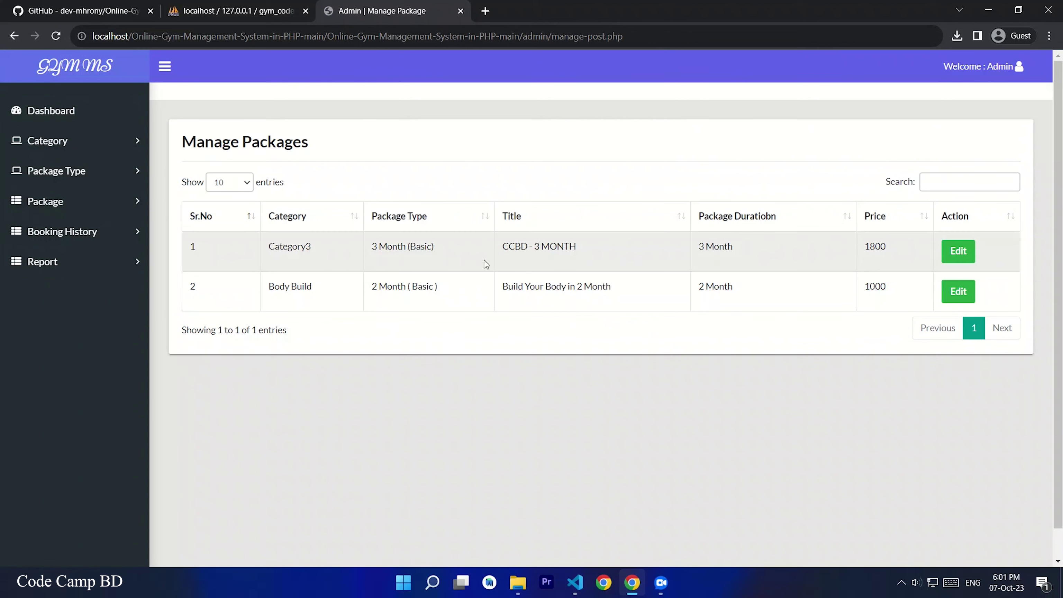
left_click(943, 256)
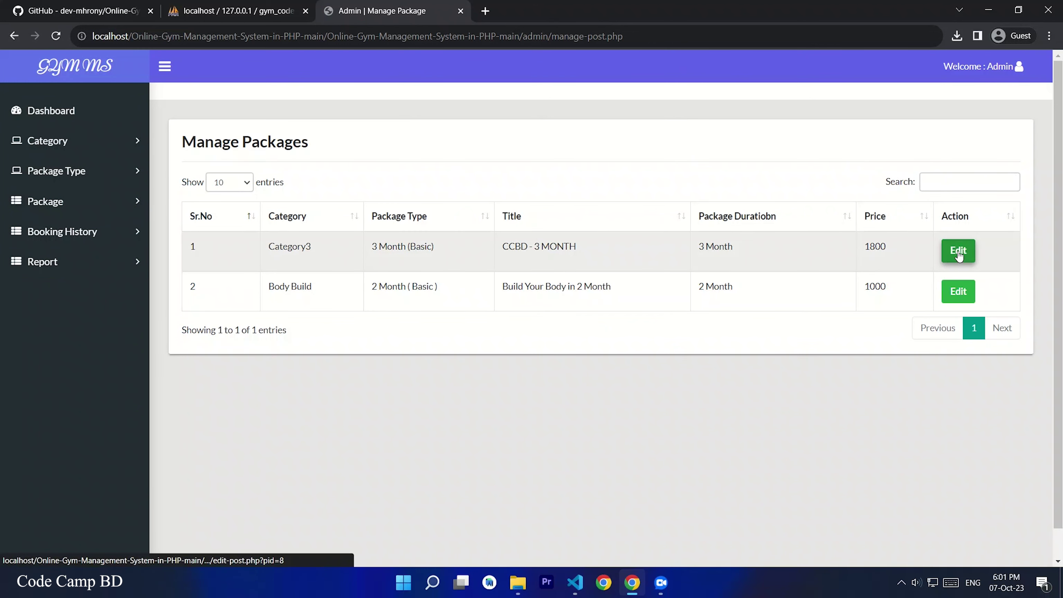
left_click_drag(293, 248, 152, 245)
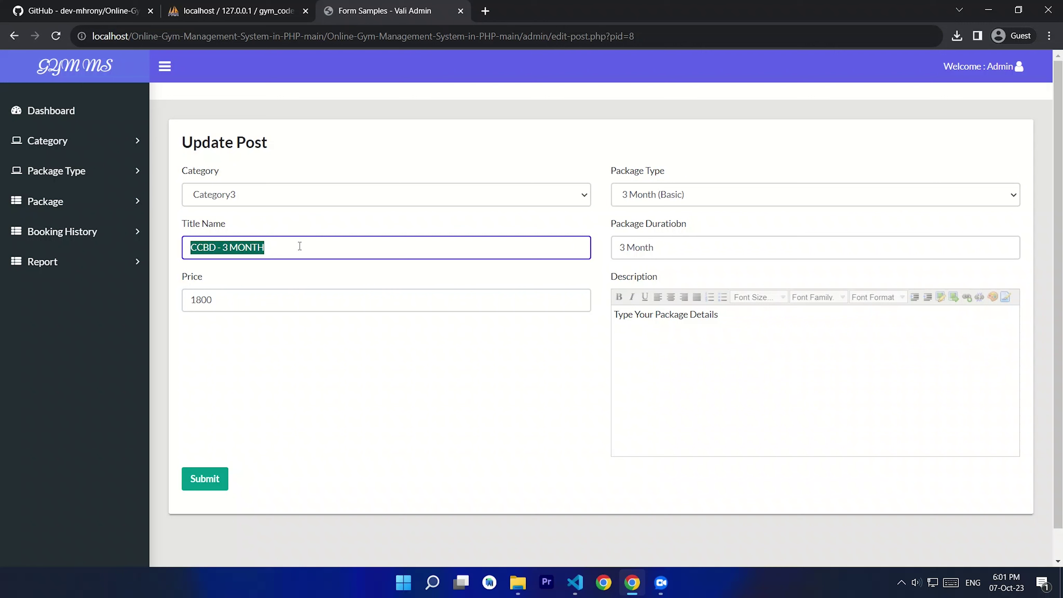
type("Build")
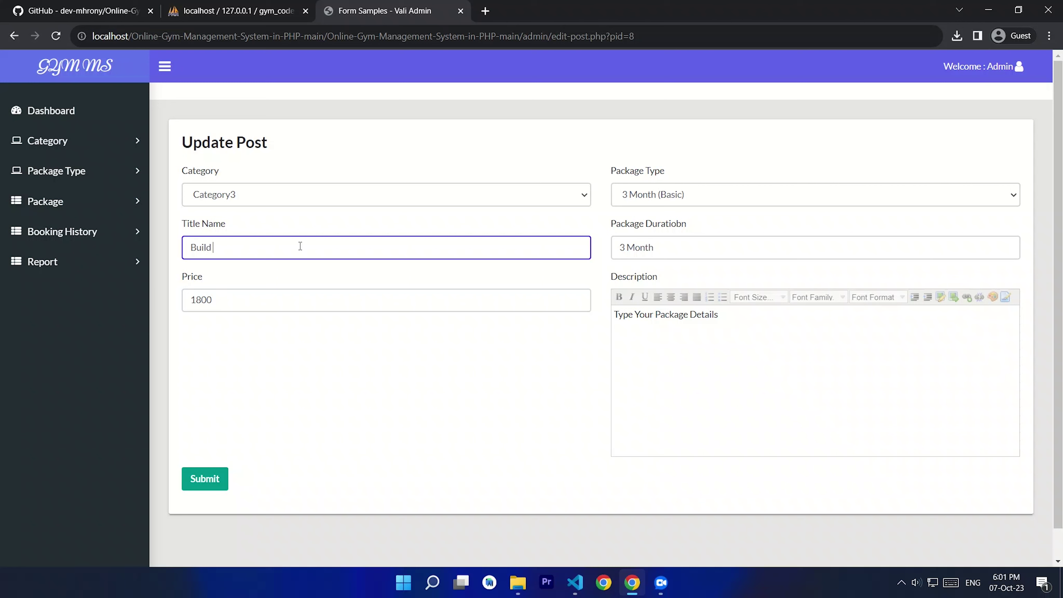
type("Bu")
key("BackSpace")
left_click(189, 482)
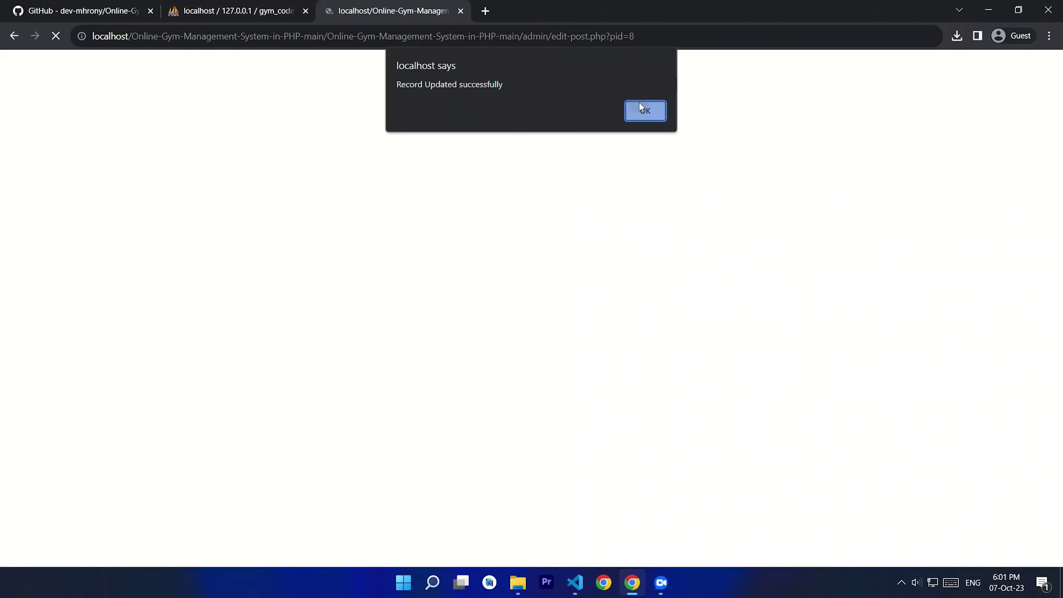
left_click(639, 102)
Compare the Build ABC row's category and title with the Body Build row in Manage Packages
left_click_drag(337, 293, 263, 295)
left_click(319, 323)
left_click_drag(321, 251, 252, 261)
left_click(334, 316)
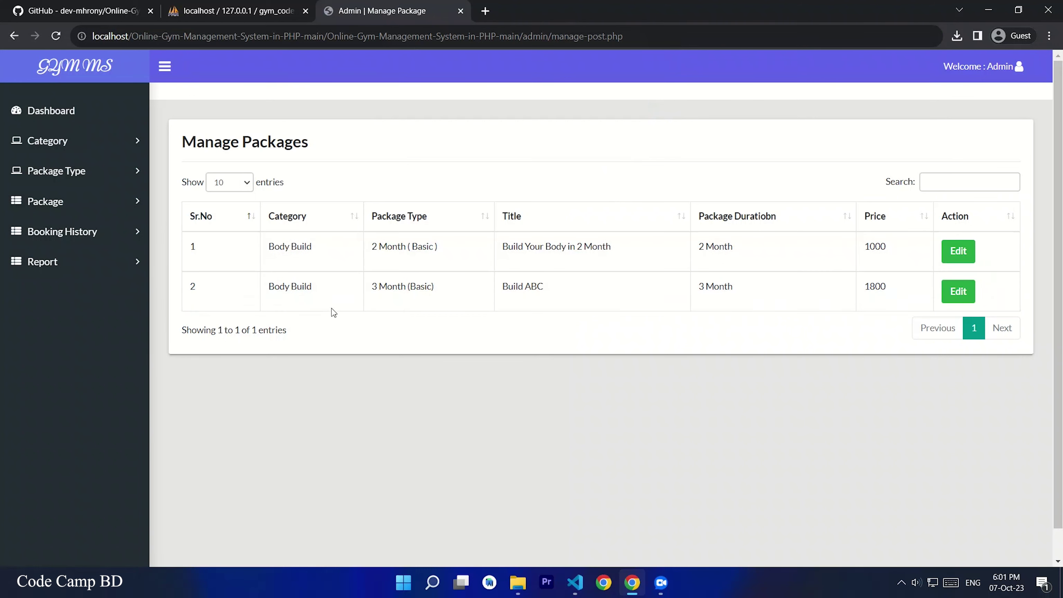
left_click_drag(328, 293, 272, 295)
left_click(396, 347)
left_click_drag(569, 289, 502, 291)
left_click(478, 305)
left_click_drag(342, 250, 309, 248)
left_click(353, 309)
left_click_drag(548, 287, 283, 302)
left_click(331, 304)
left_click(342, 304)
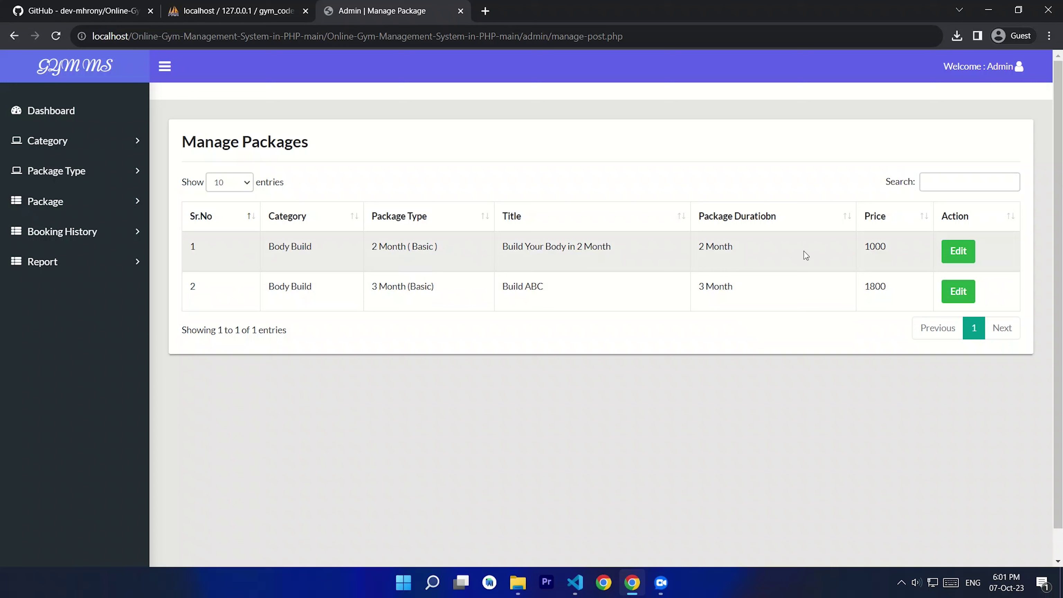
Change Build ABC to Category3 with the 3 Month (Basic) type and save it
left_click(959, 291)
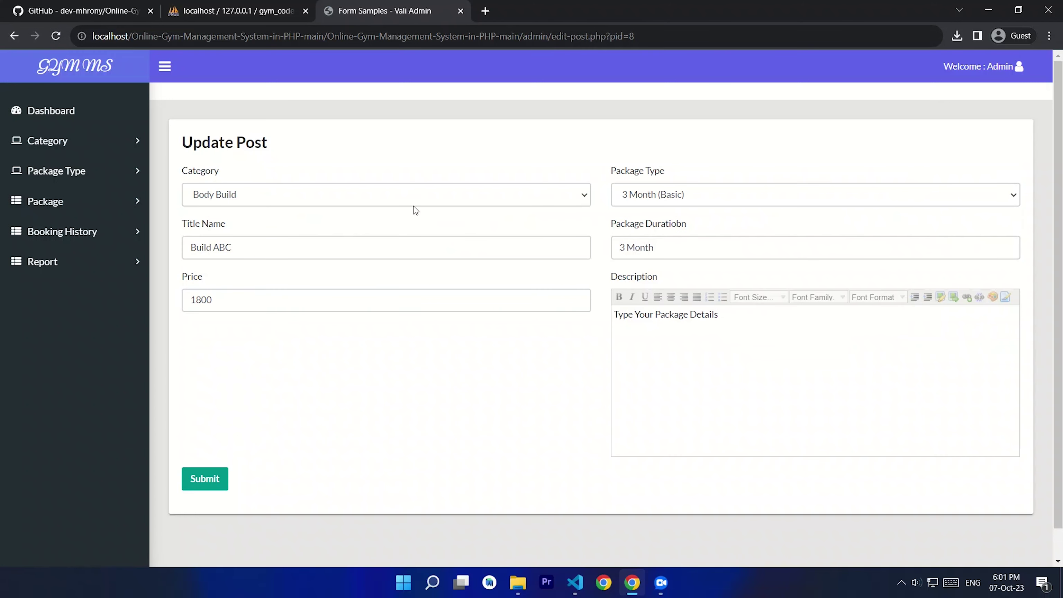
left_click(431, 197)
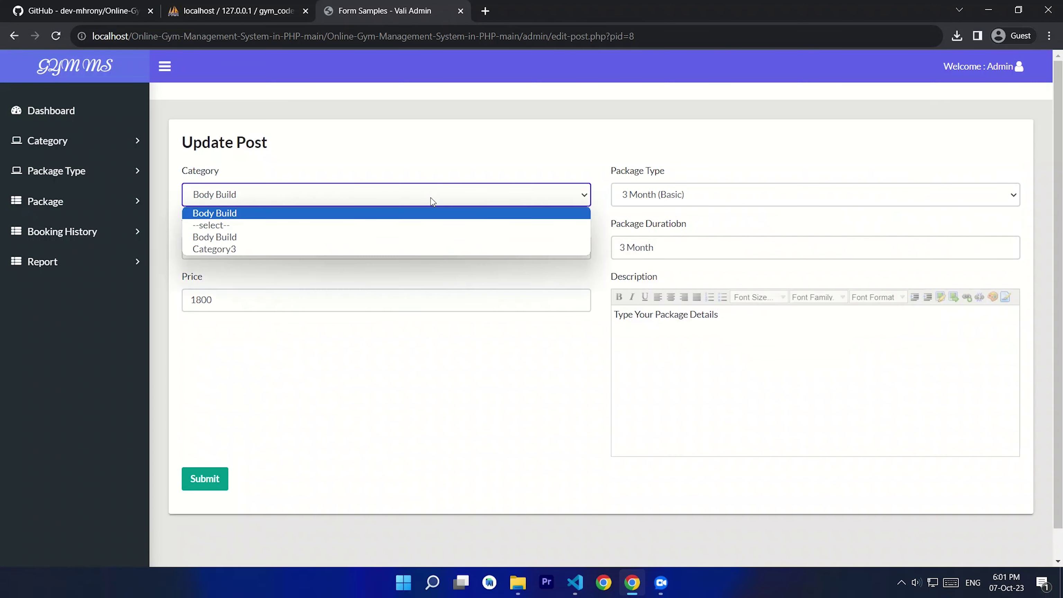
left_click(244, 250)
left_click(747, 192)
key("Down")
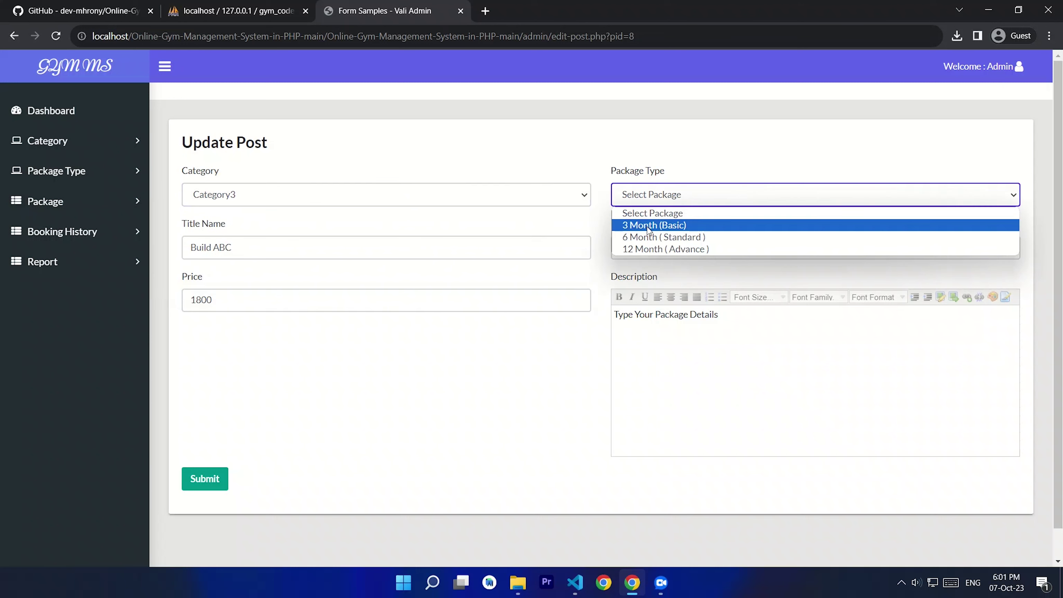
key("Return")
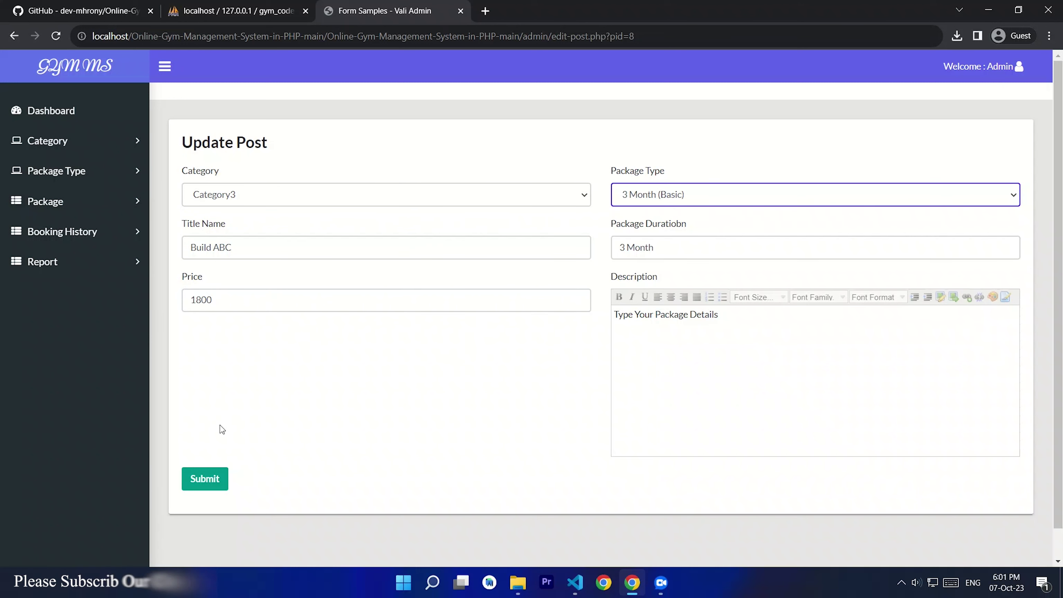
left_click(205, 479)
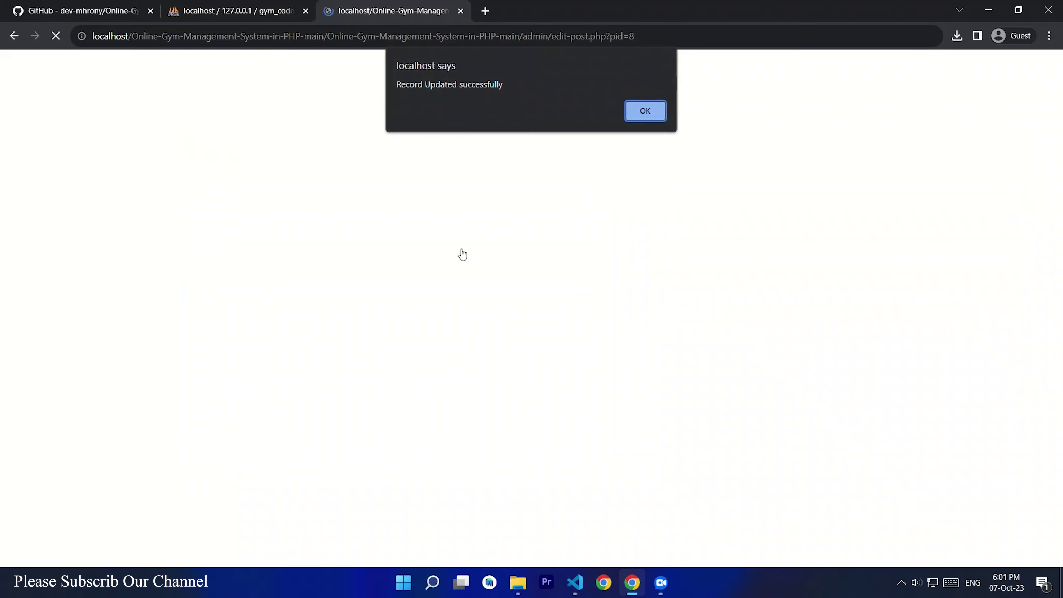
left_click(646, 112)
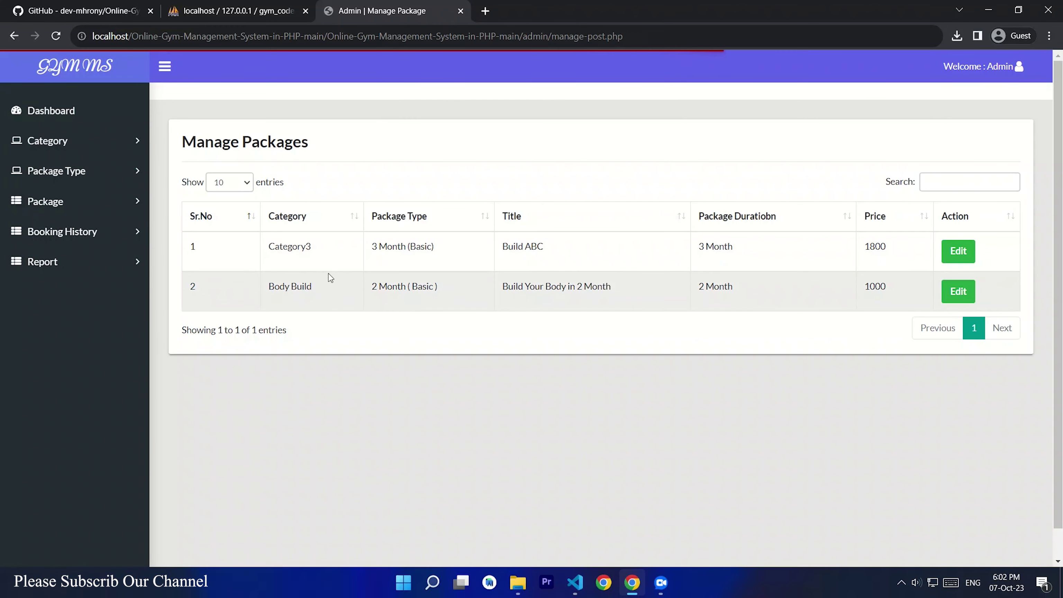
Check the updated row's Category3, 3 Month (Basic), Build ABC and 3 Month values
double_click(290, 246)
left_click_drag(387, 247, 433, 247)
left_click_drag(544, 247, 496, 246)
left_click_drag(734, 248, 633, 245)
left_click(671, 325)
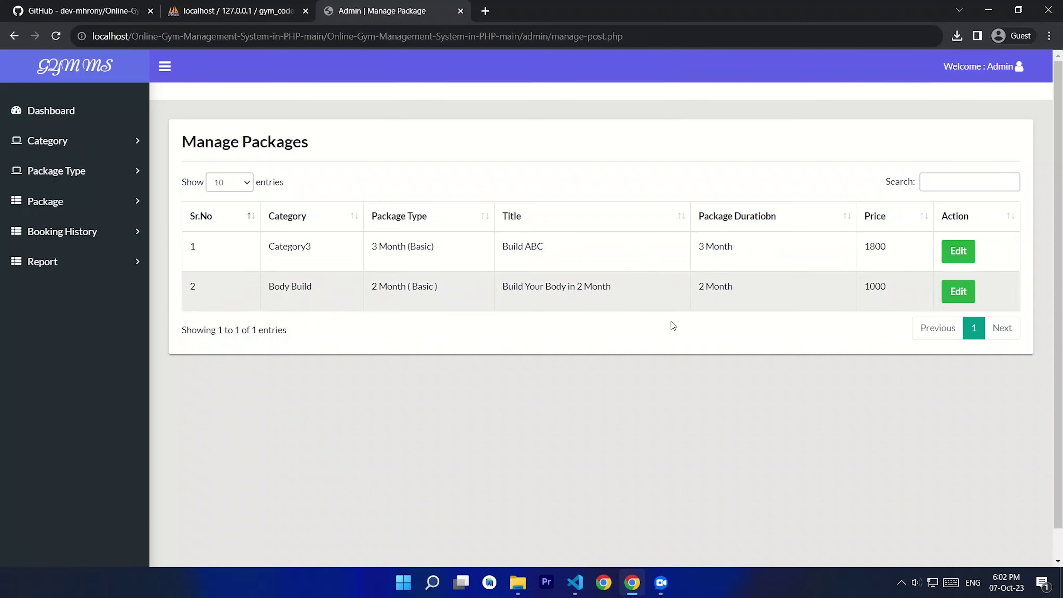
Start a new package, settling on Category3 with the 6 Month (Standard) type
left_click(59, 213)
left_click(33, 228)
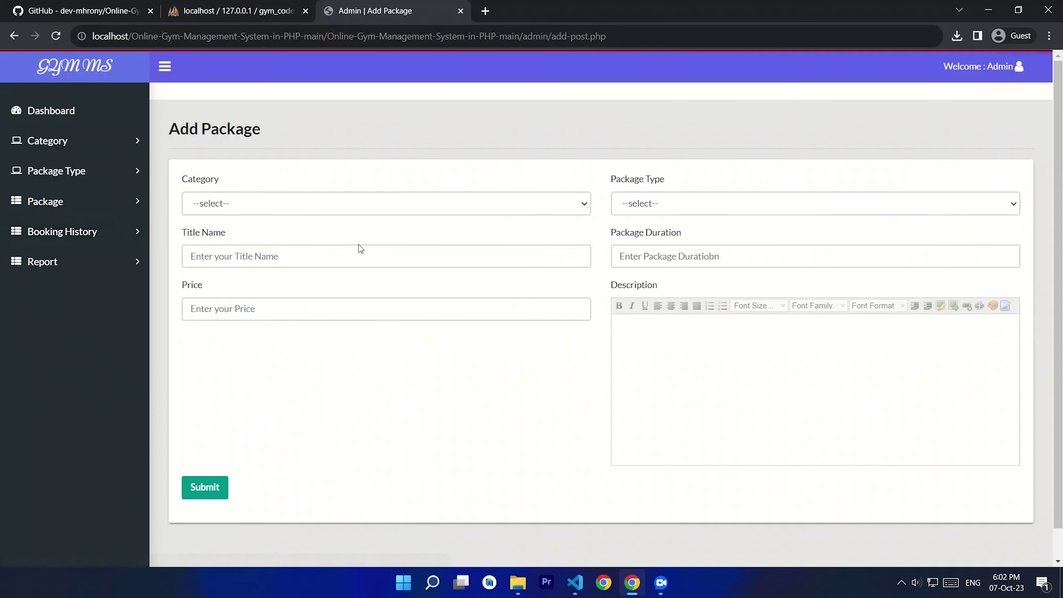
left_click(300, 205)
left_click(244, 233)
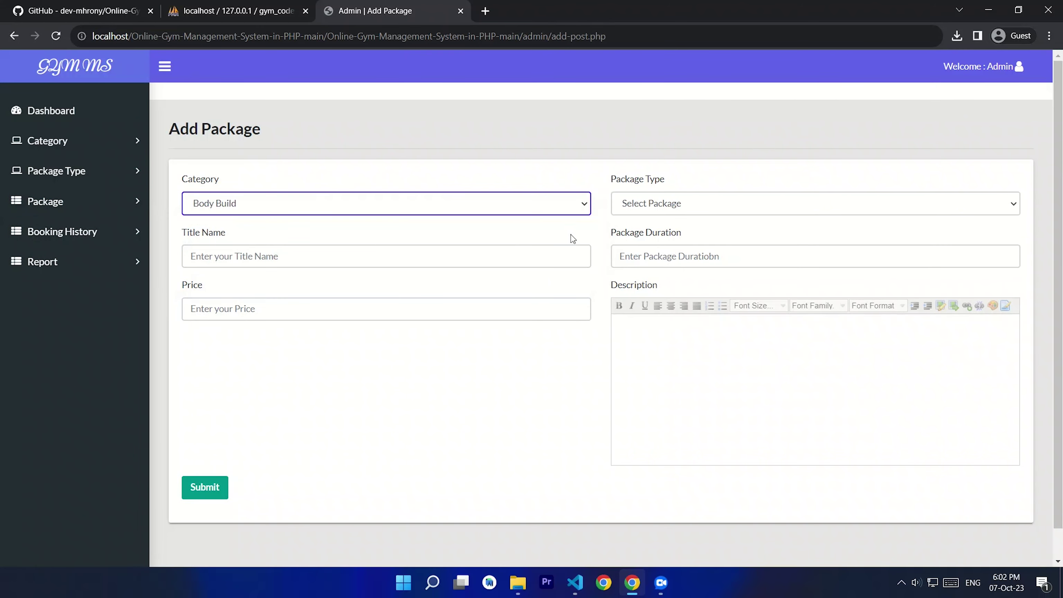
left_click(651, 211)
left_click(653, 236)
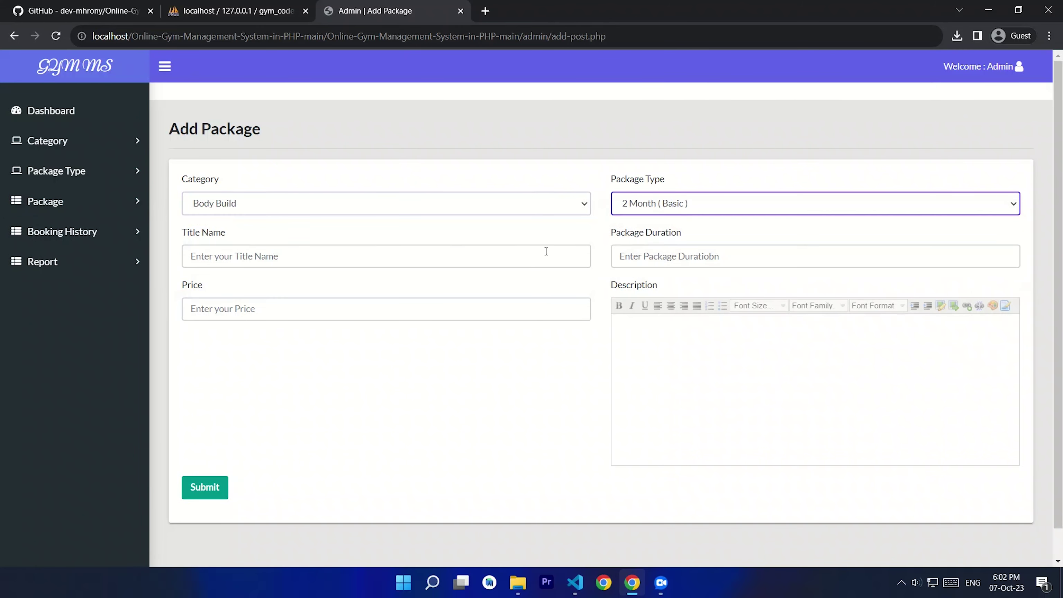
left_click(686, 212)
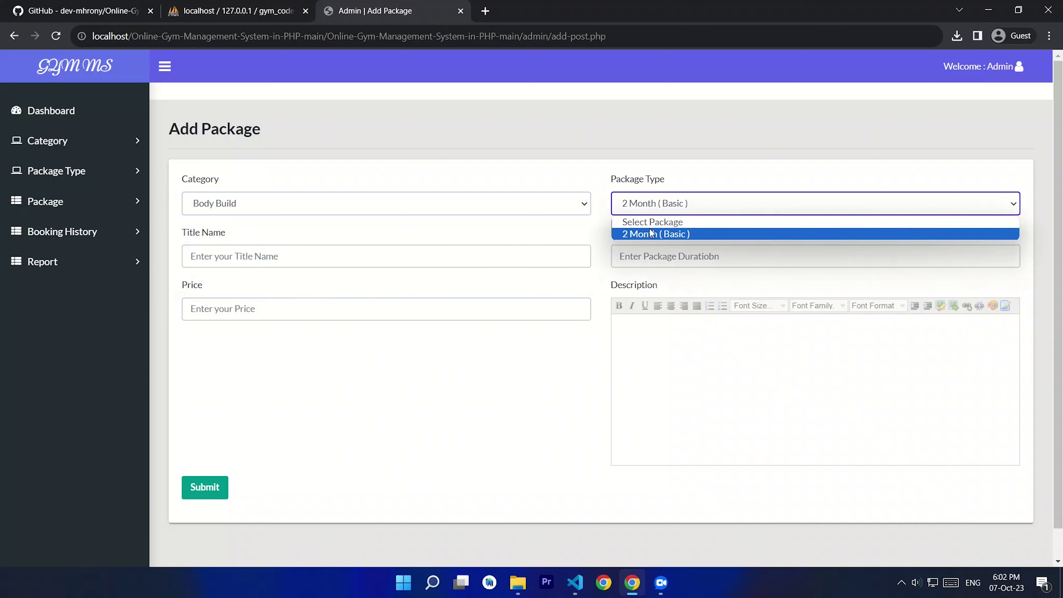
left_click(457, 207)
left_click(240, 247)
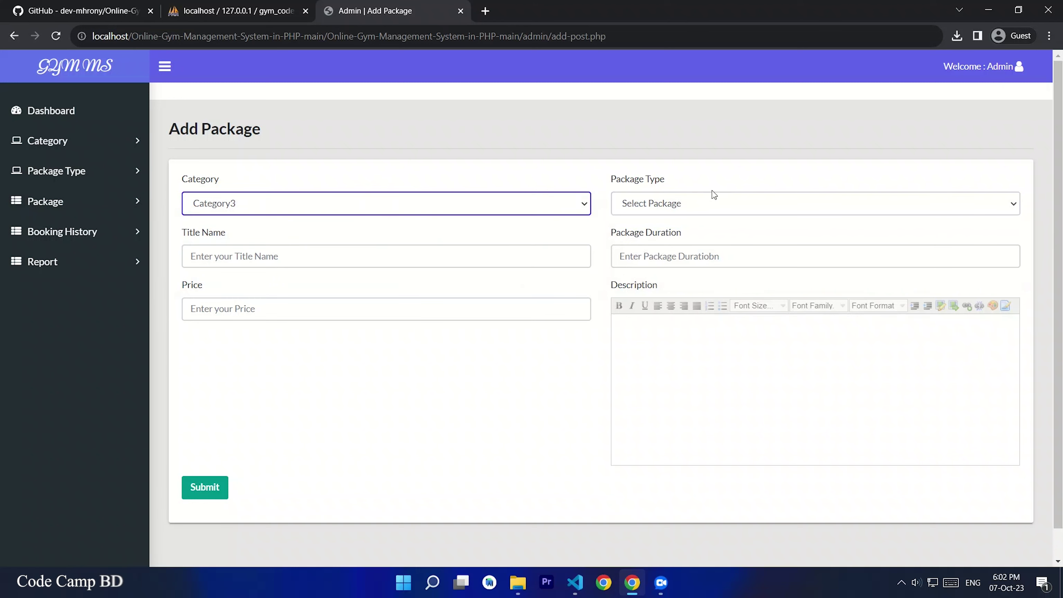
left_click(695, 204)
left_click(647, 246)
Enter title 'Build Body 6 Month', duration 6 and price 2500
left_click(304, 256)
type("Bu")
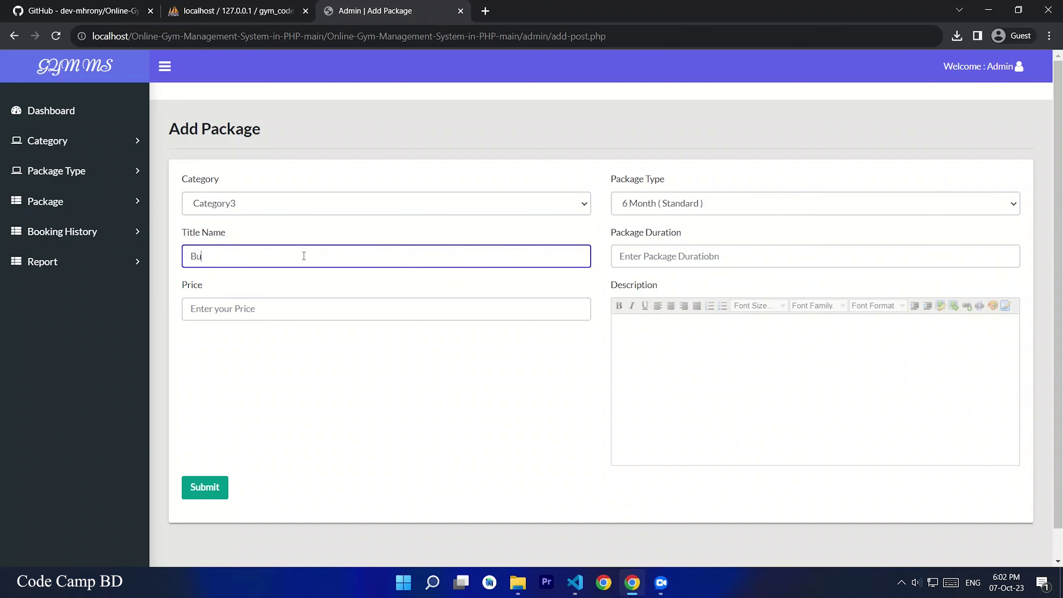
type("ild Body")
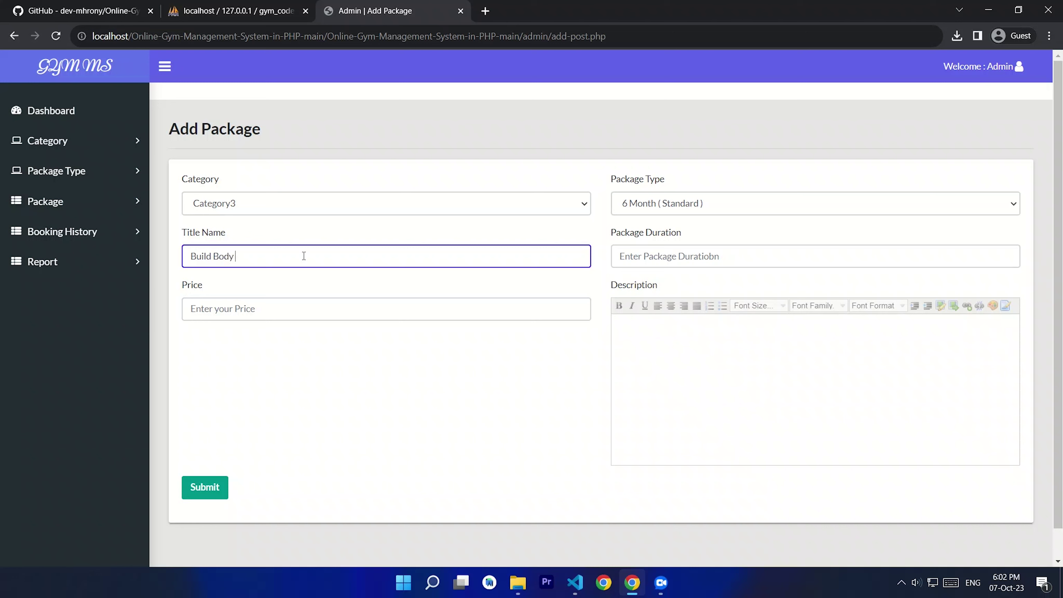
type("6 Month")
left_click(664, 253)
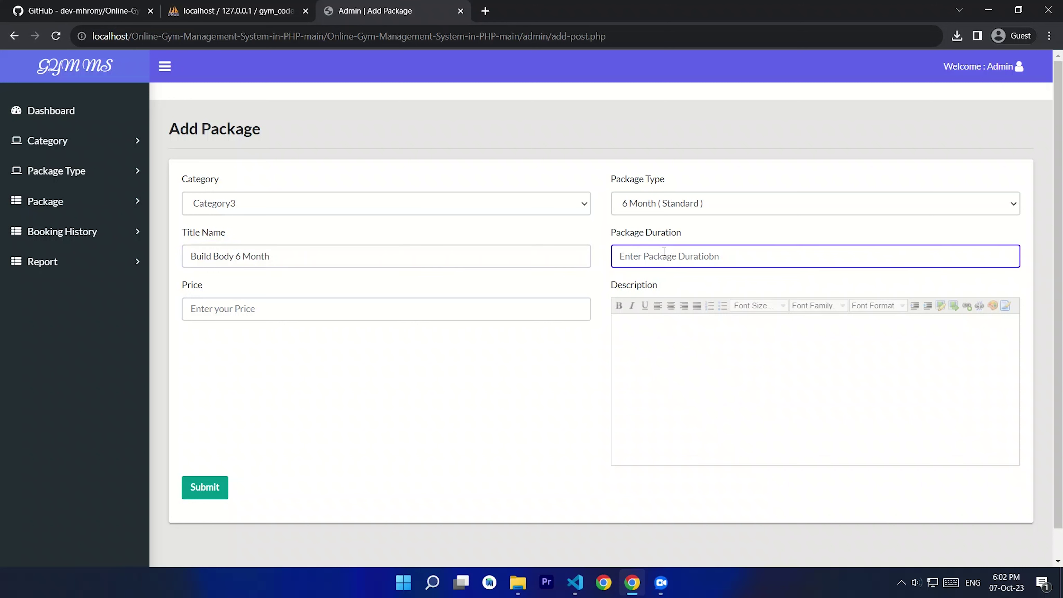
type("6 Month")
left_click(316, 310)
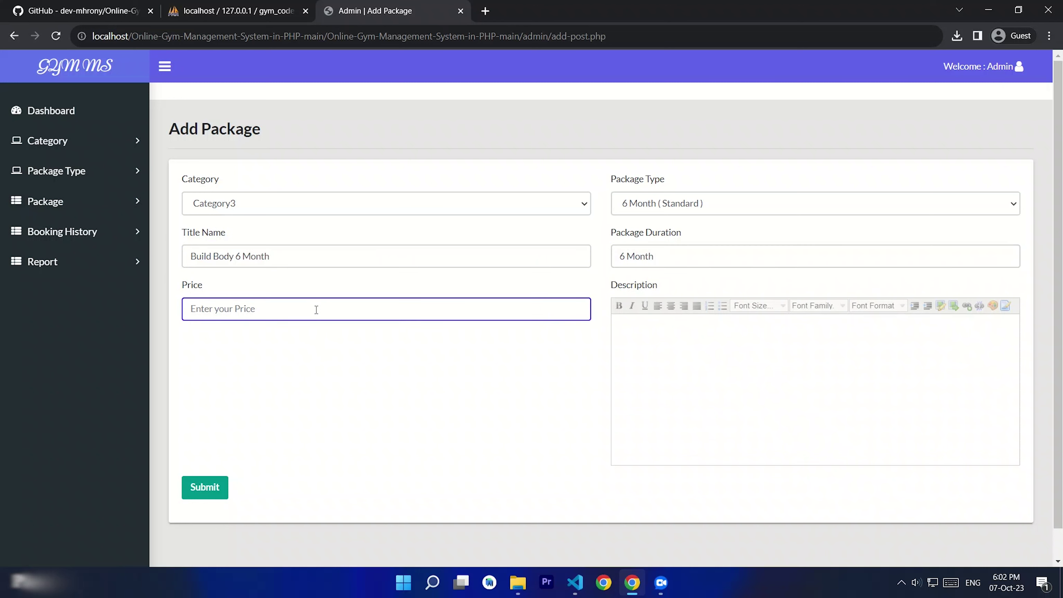
type("2500")
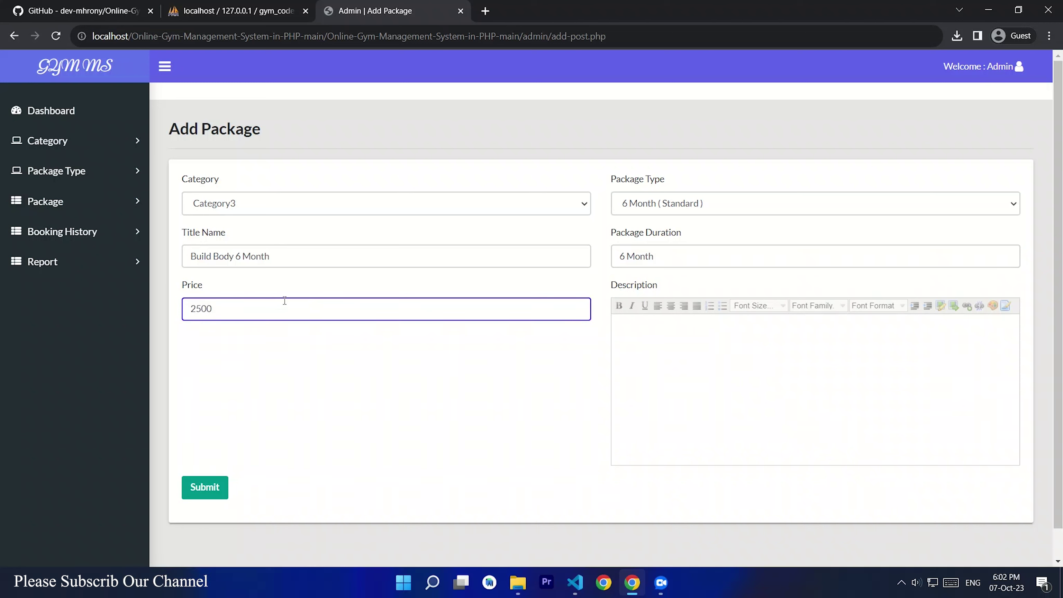
Copy the title into the description and submit the package
left_click(718, 335)
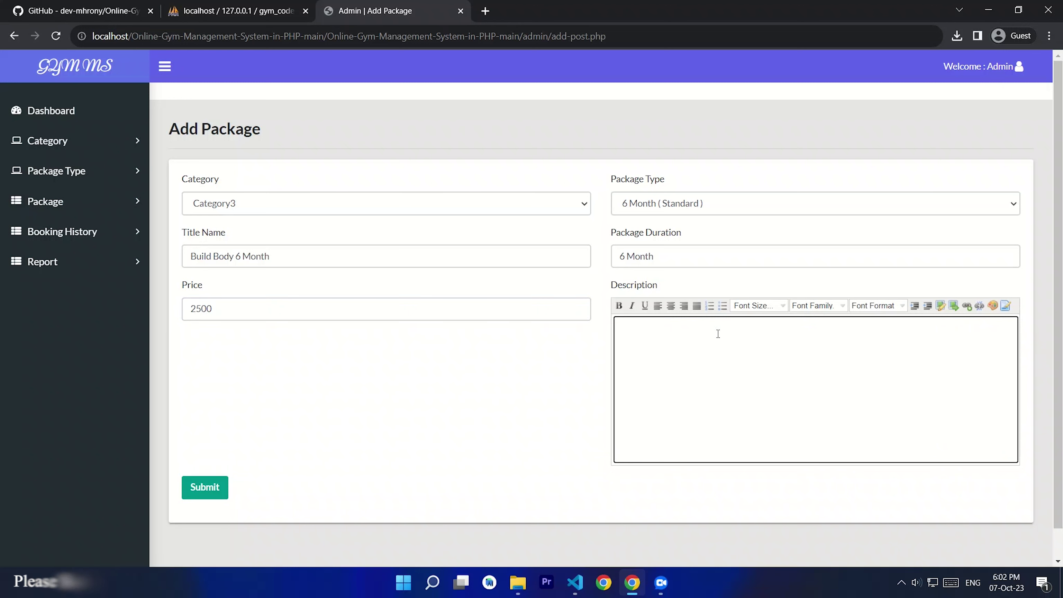
left_click_drag(285, 254, 189, 256)
key("ctrl+c")
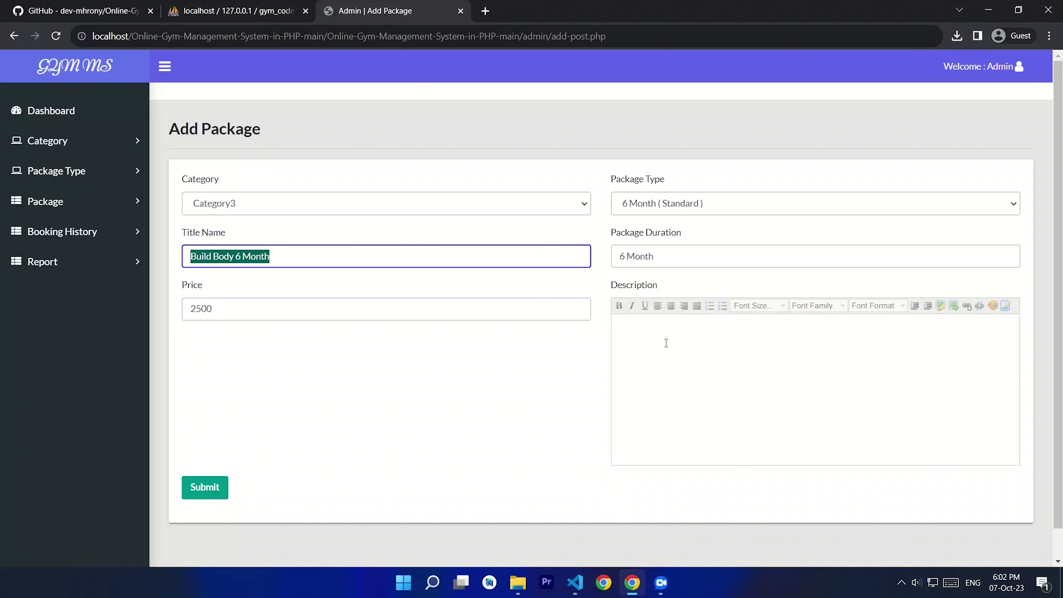
left_click(684, 333)
key("ctrl+v")
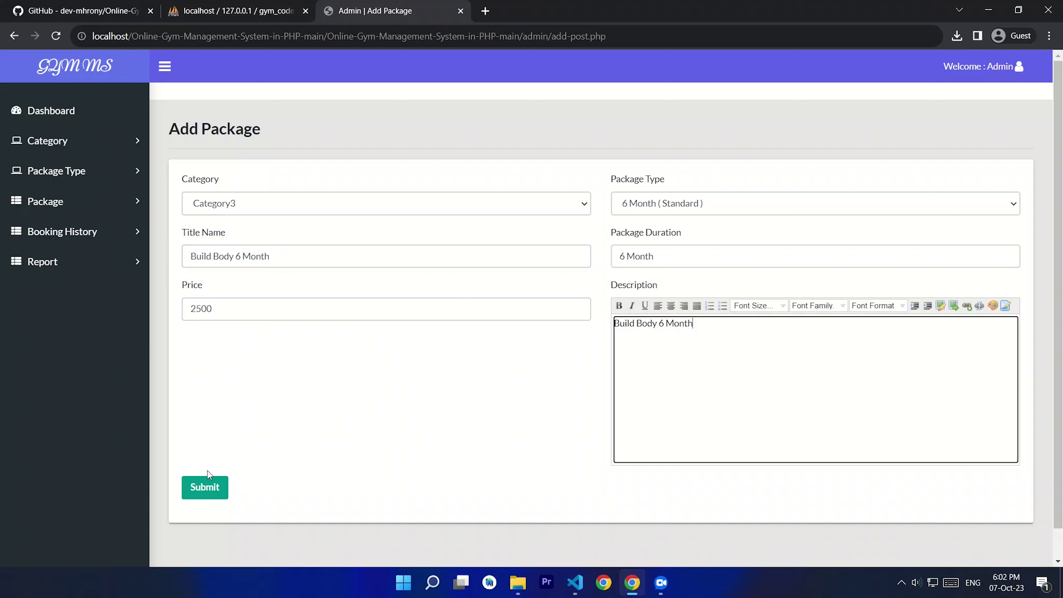
left_click(207, 489)
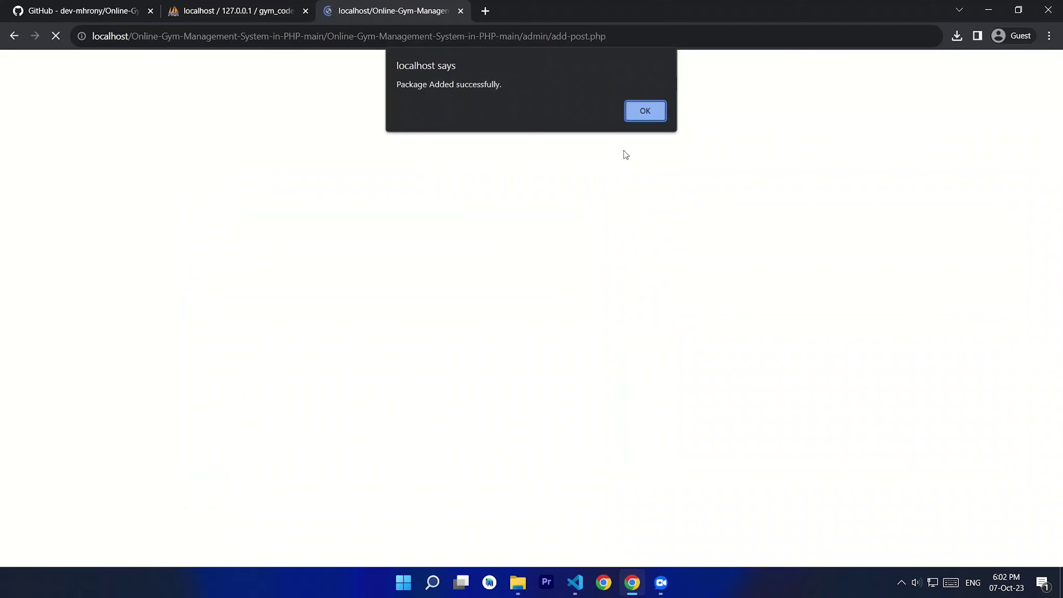
left_click(636, 107)
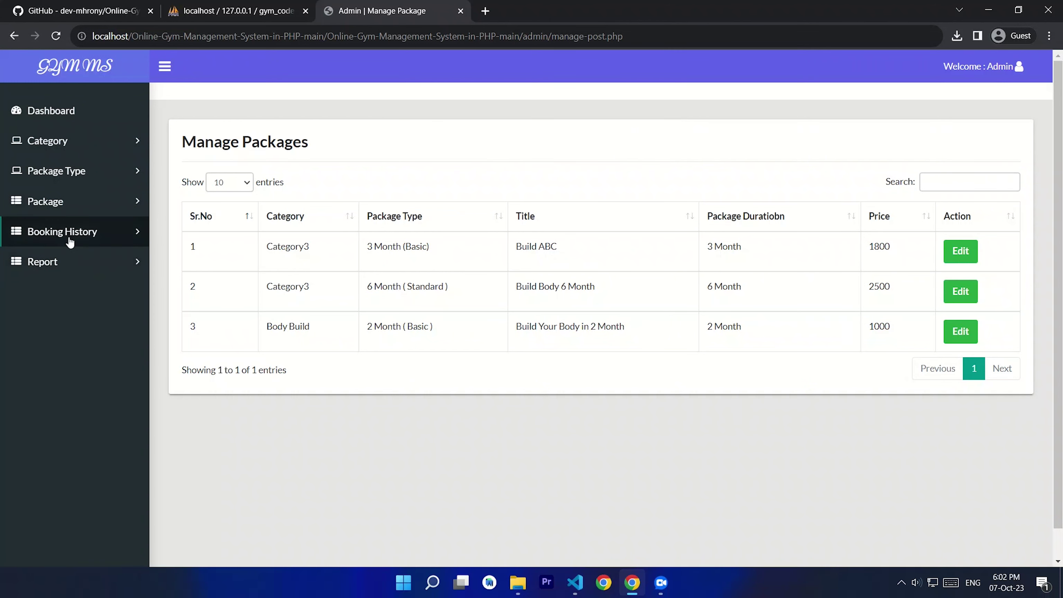
Load the Online-Gym-Management site from localhost in a new tab, then return to the admin tab
left_click(485, 11)
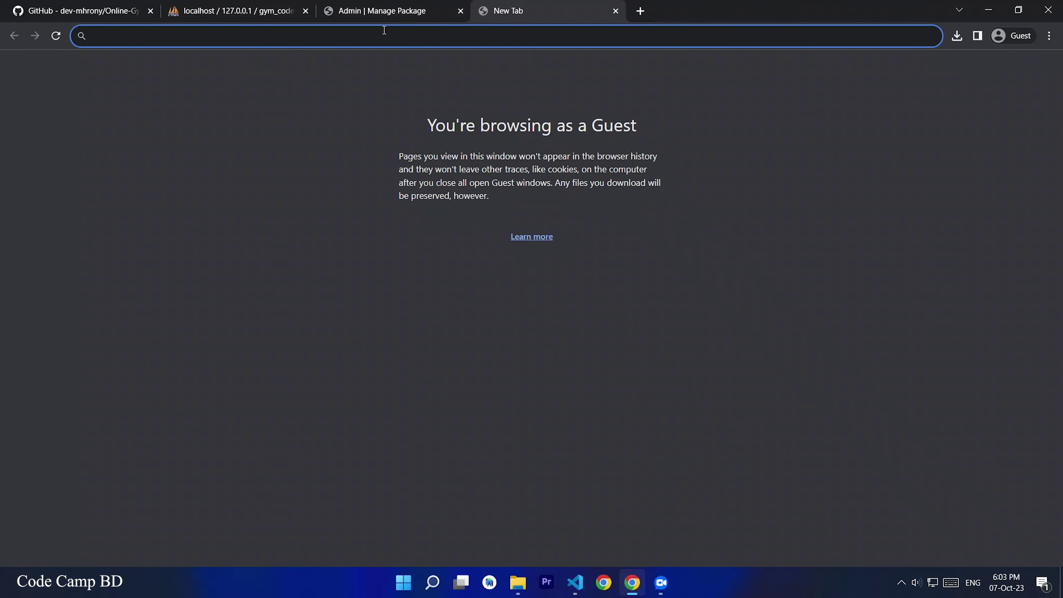
type("loc")
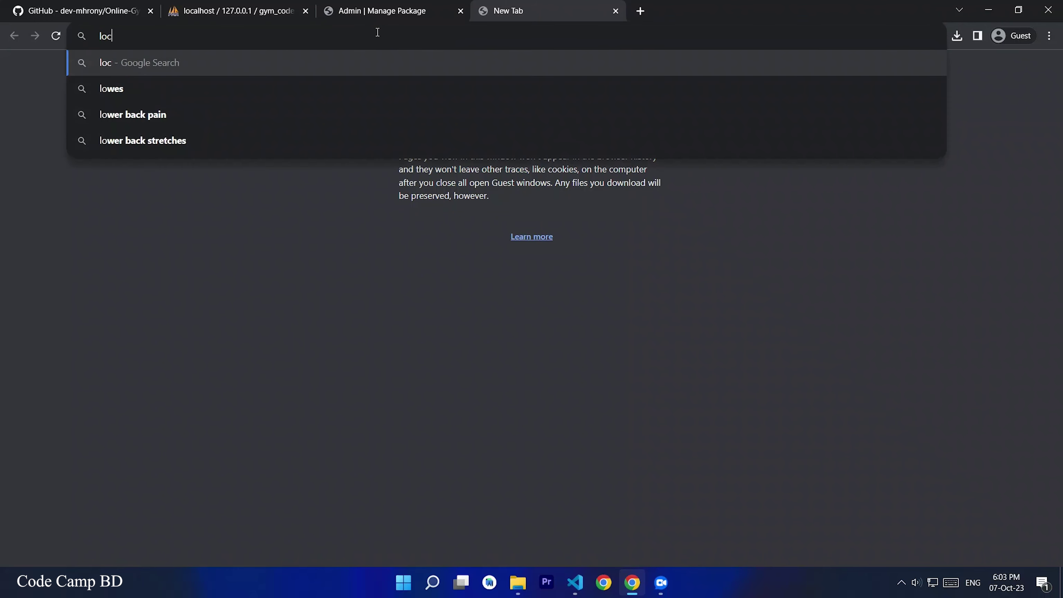
type("alhost")
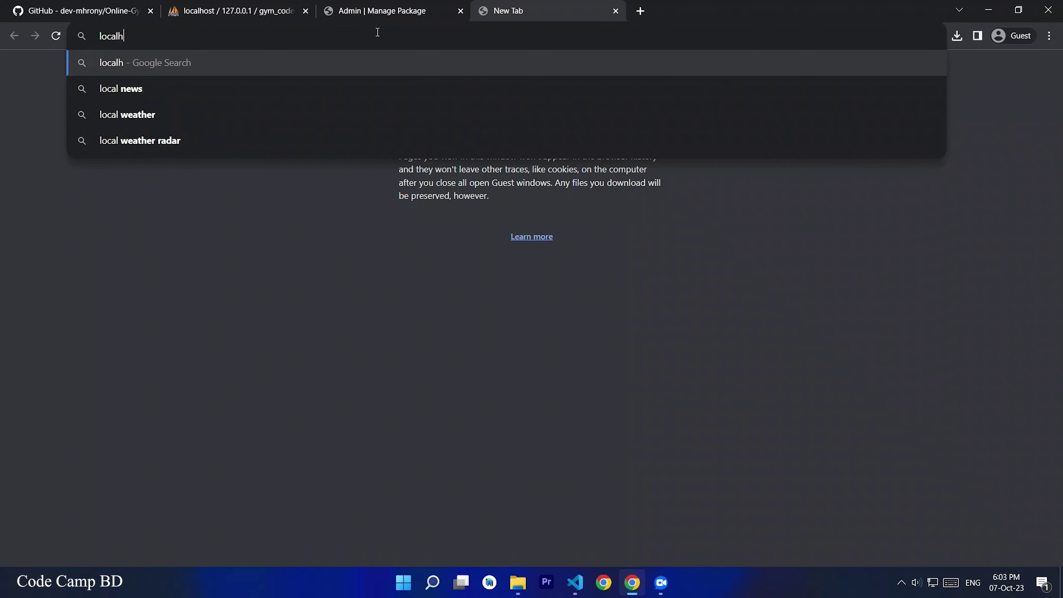
key("Return")
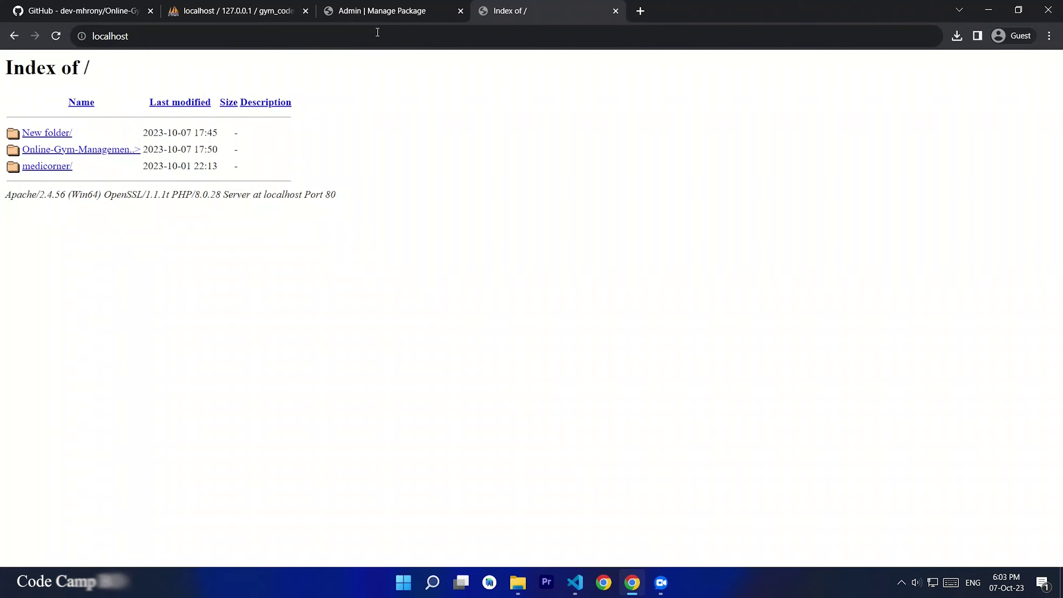
left_click(92, 150)
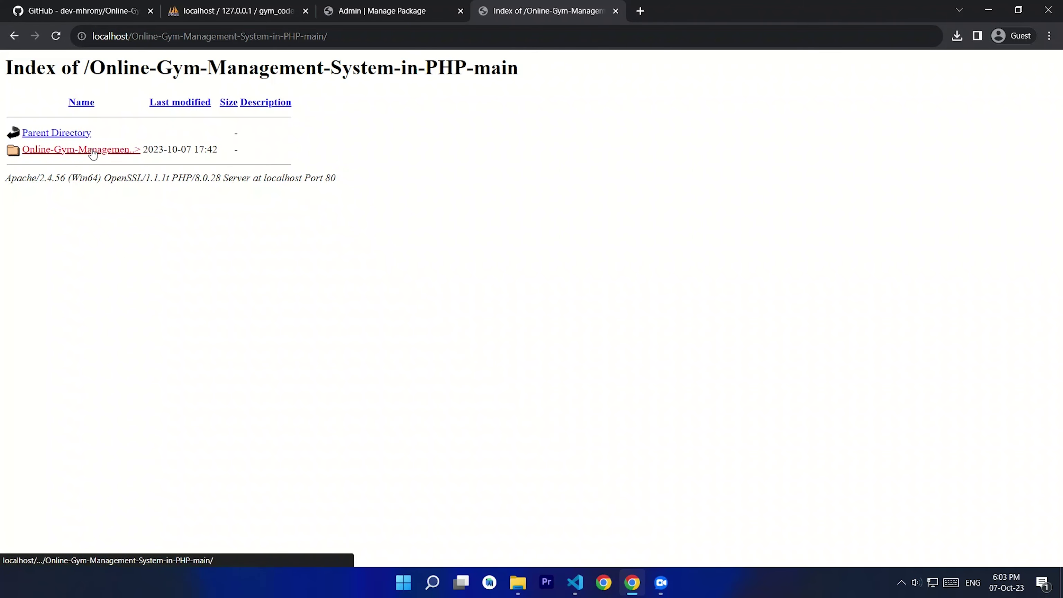
left_click(90, 149)
left_click(374, 13)
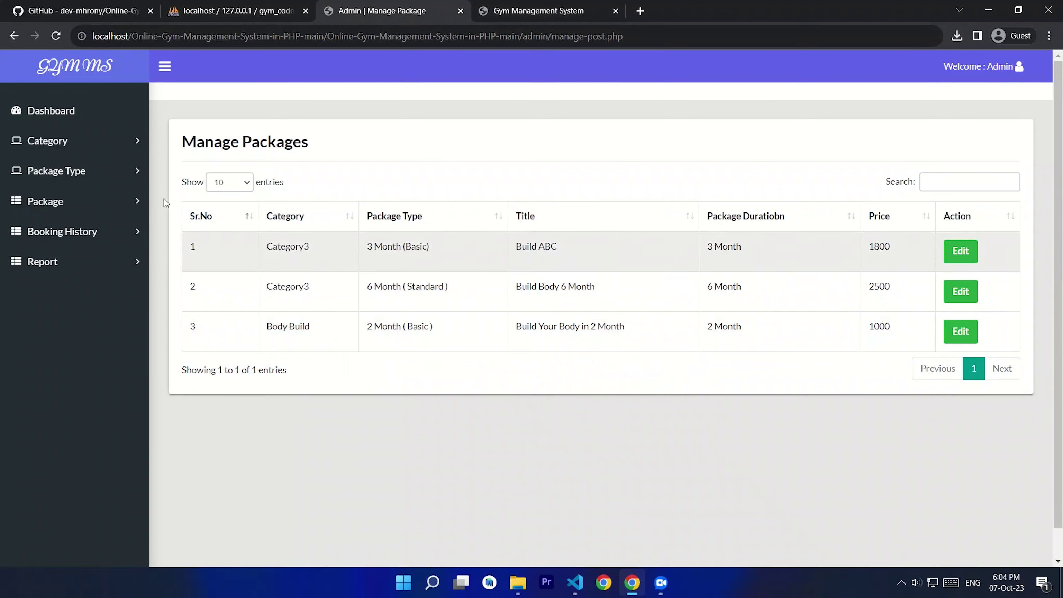
Start a new package with category Category3 and the 12 Month (Advance) type
left_click(46, 208)
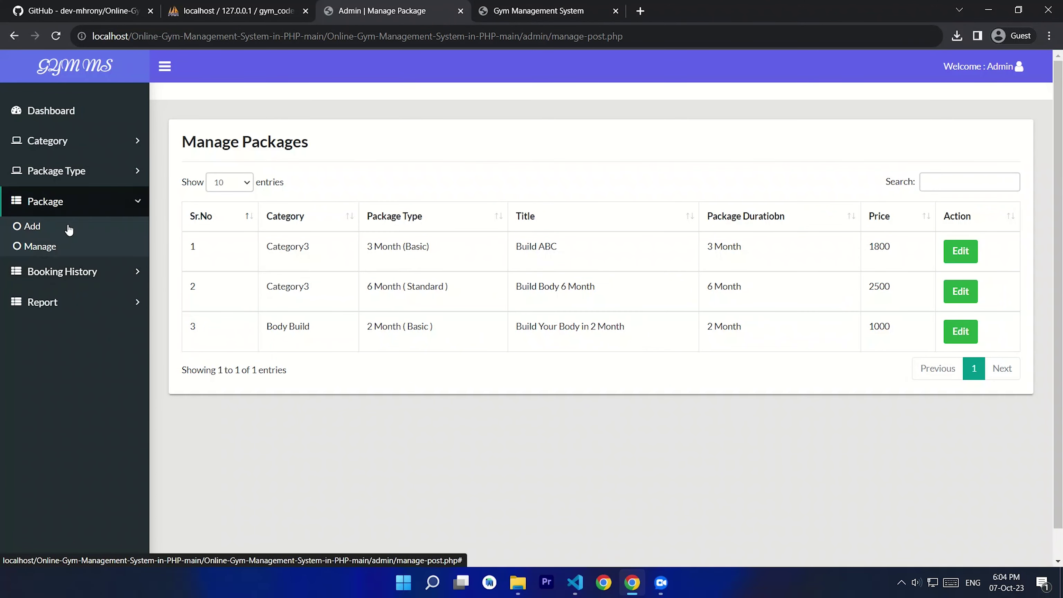
left_click(29, 227)
left_click(306, 207)
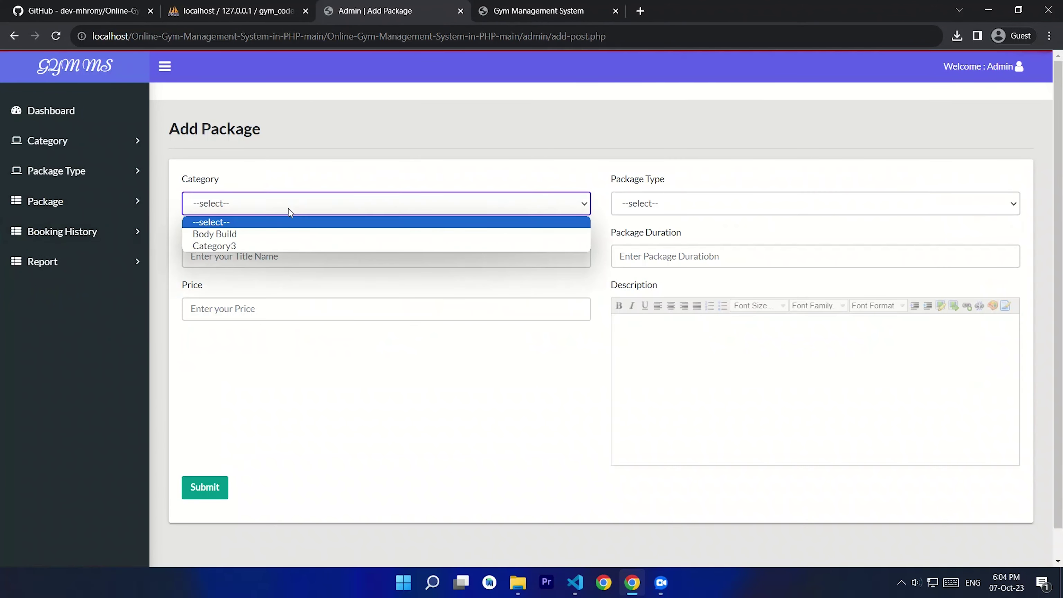
left_click(256, 245)
left_click(622, 210)
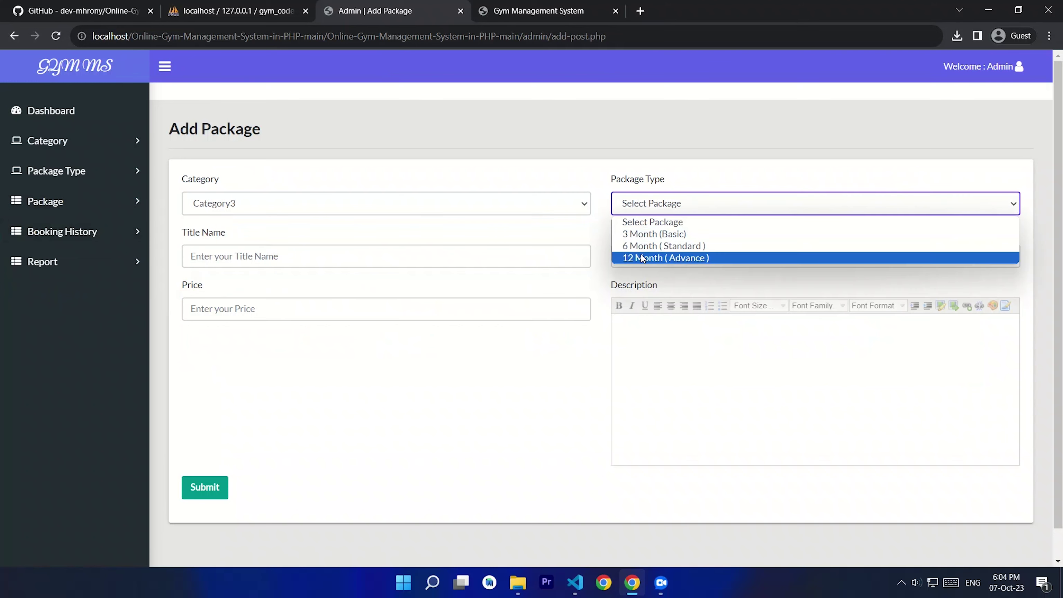
left_click(666, 257)
Title it 'Build Body 12 Month' and paste that title as the description, removing stray text
left_click(352, 257)
type("Build Body")
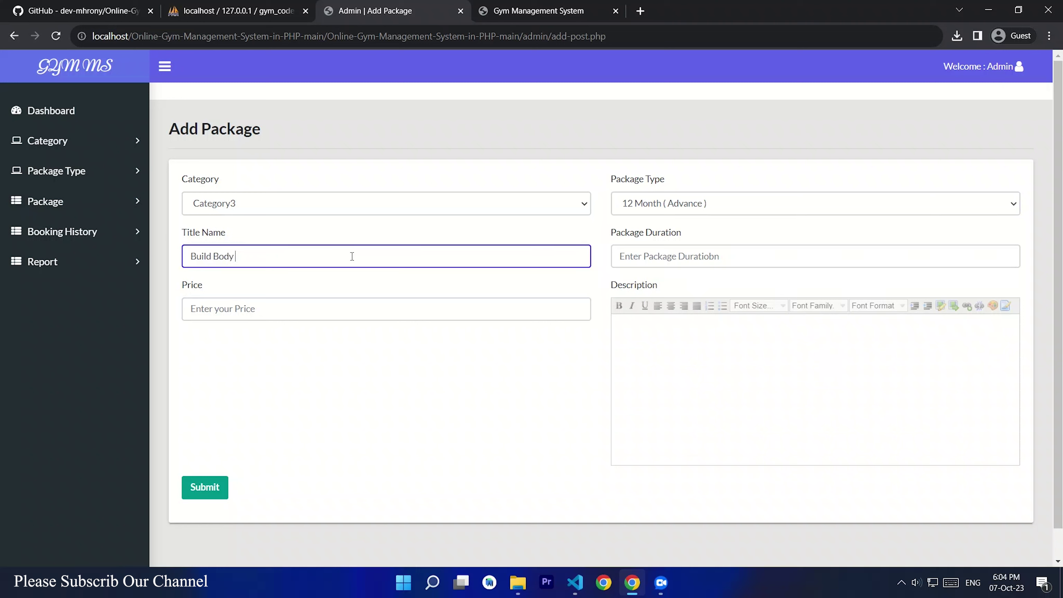
type(" 12")
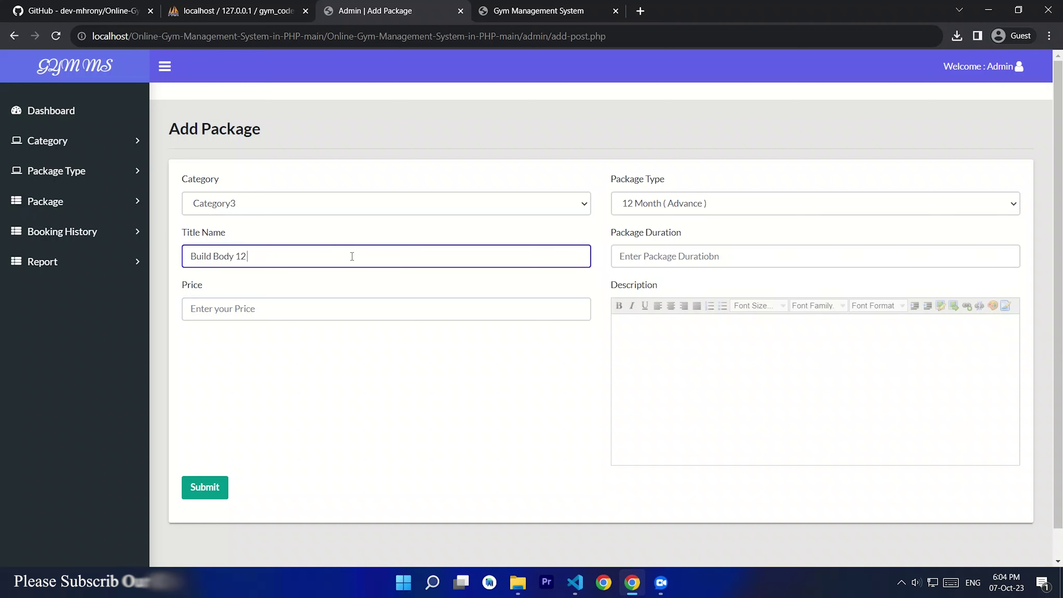
type(" Month")
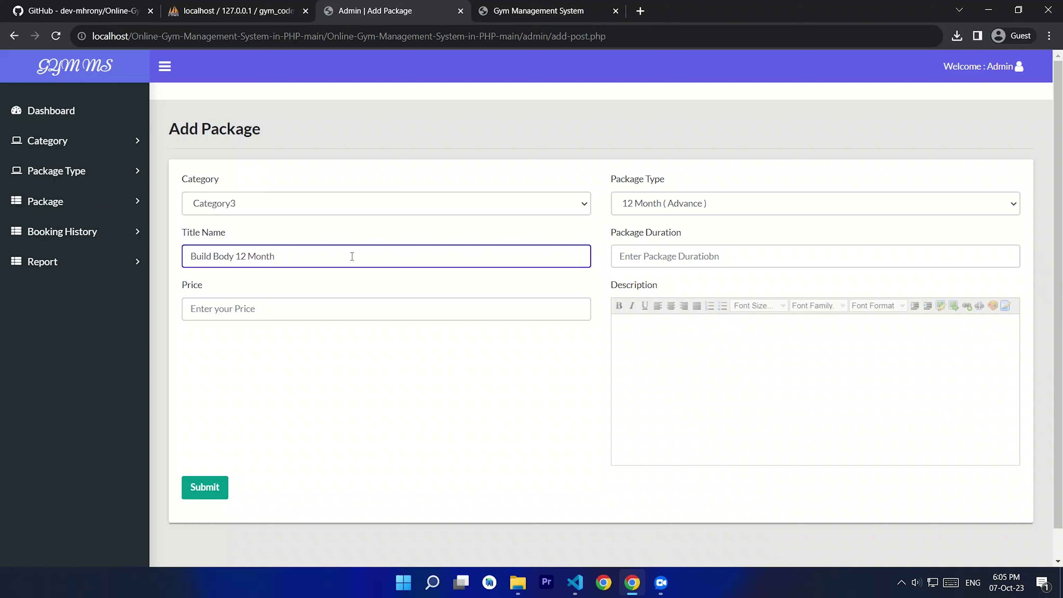
left_click_drag(310, 249, 186, 257)
key("ctrl+c")
left_click(609, 359)
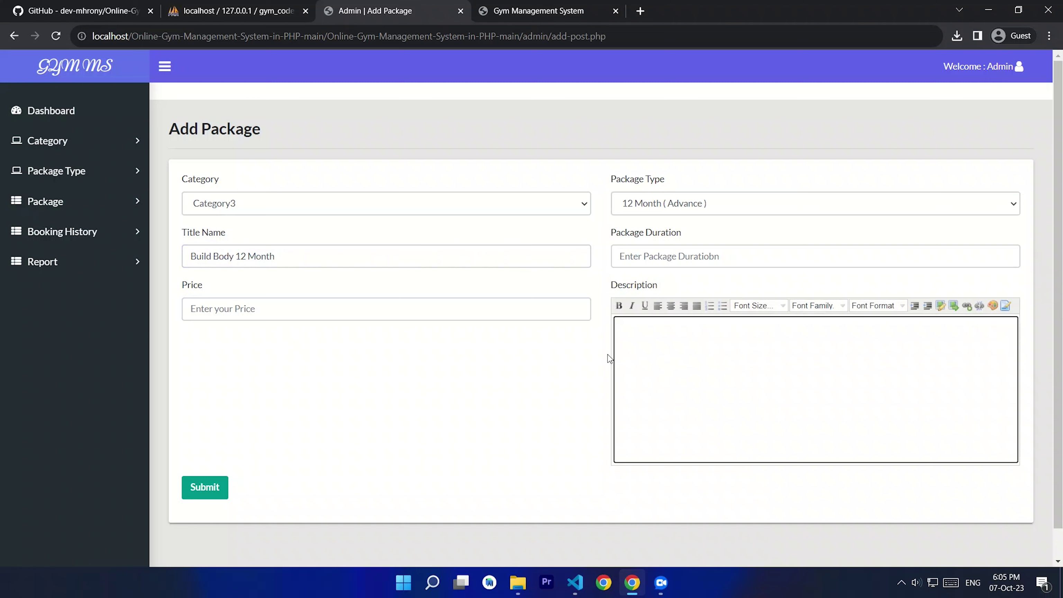
key("ctrl+v")
type("sad fddkjfs")
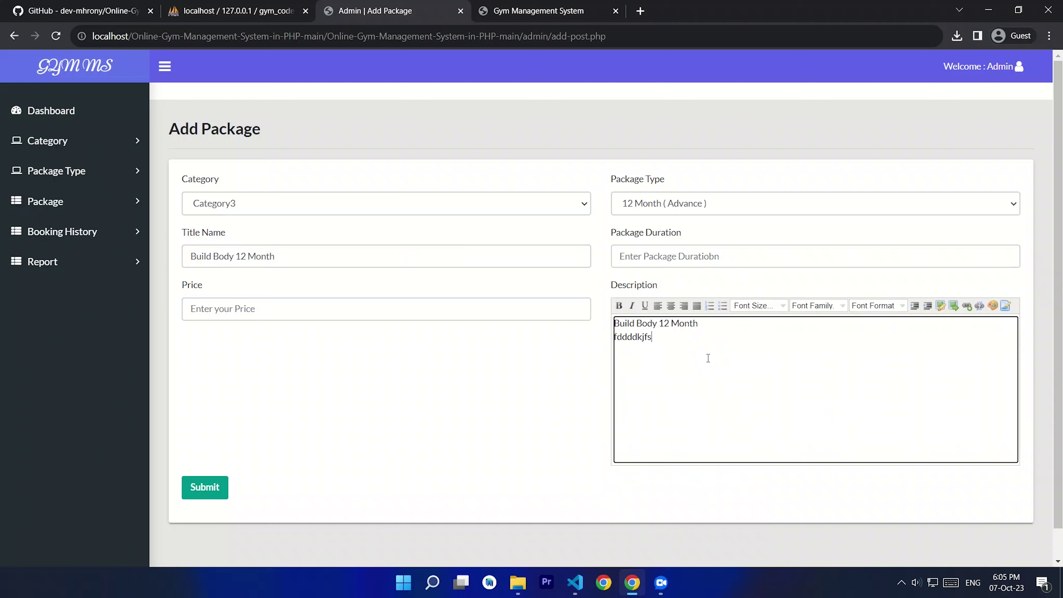
type(" lkjflk ajsdklj falksjdflk jaskldjf lasjd lfjalskdj")
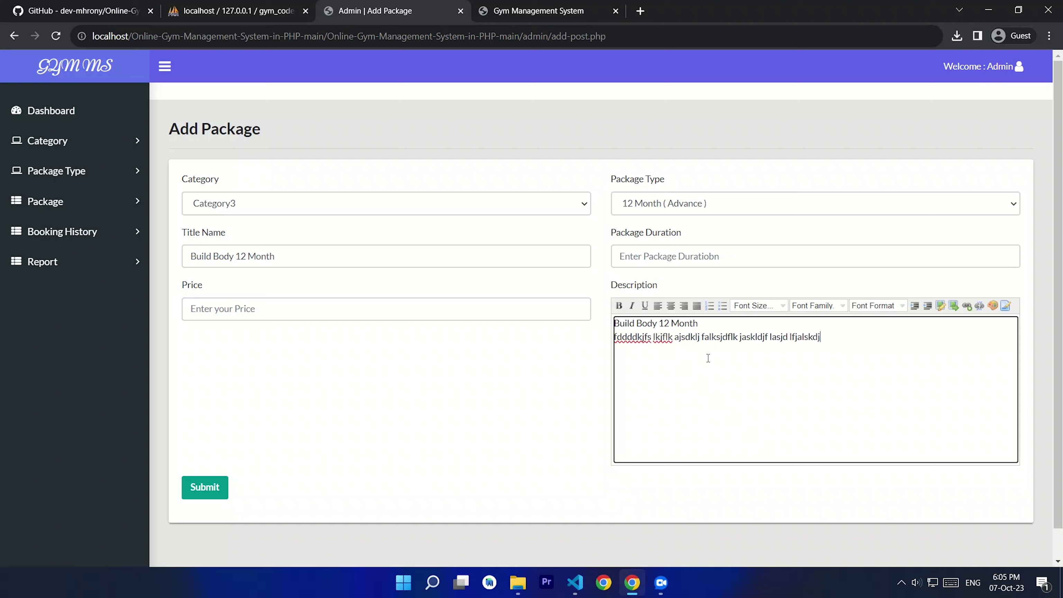
left_click_drag(711, 358, 586, 335)
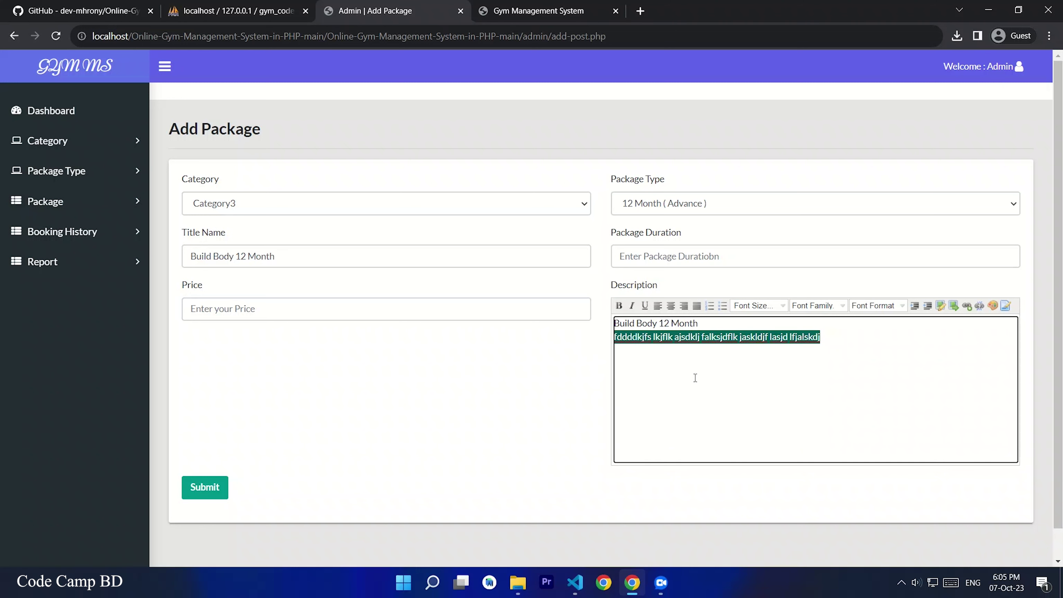
key("BackSpace")
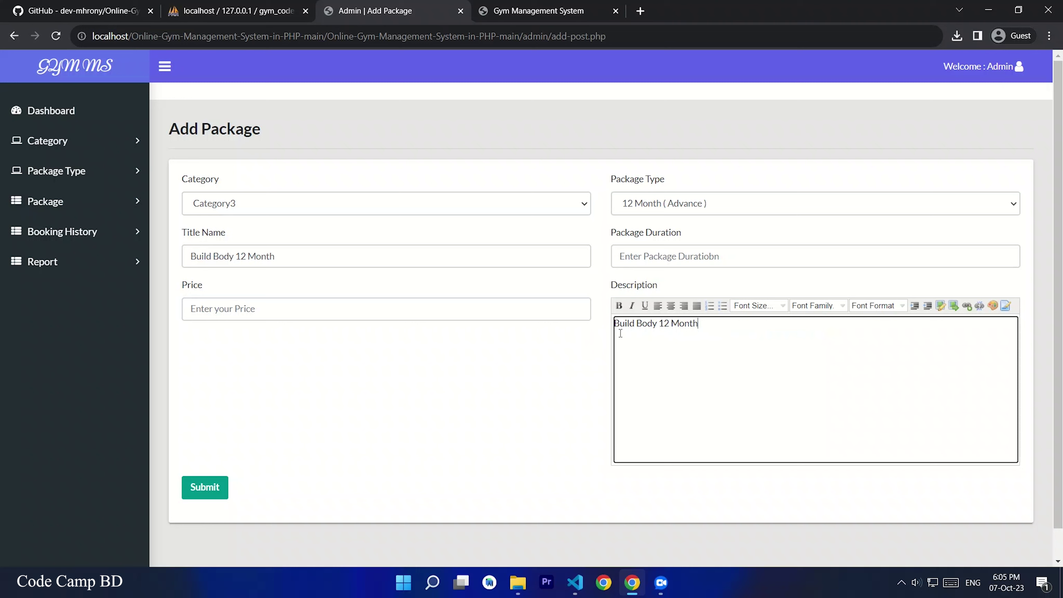
key("ctrl+a")
Set price 5000 and duration 12, then save the 12-month package
left_click(277, 309)
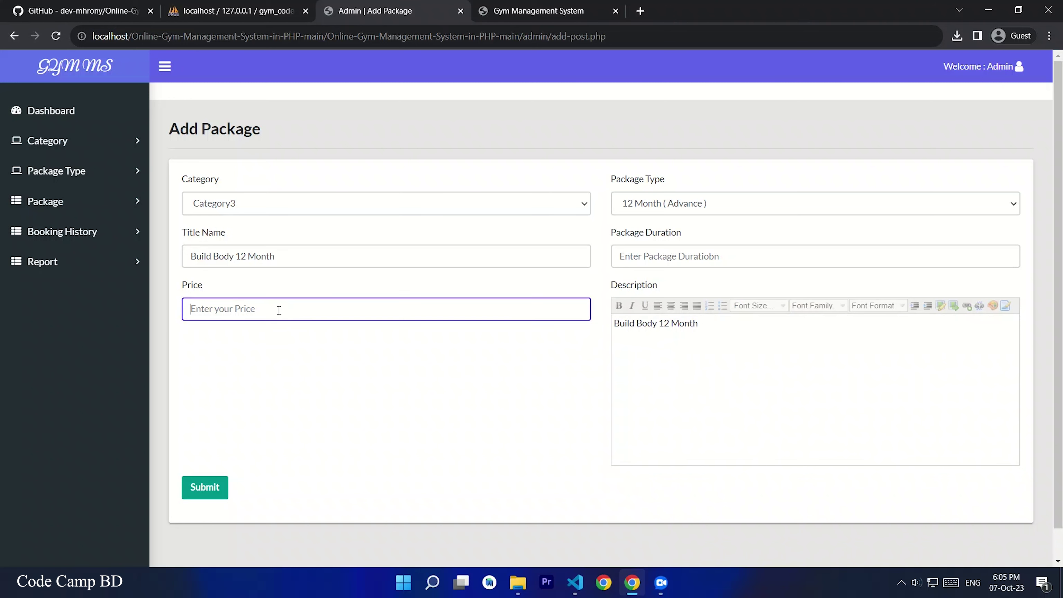
type("5000")
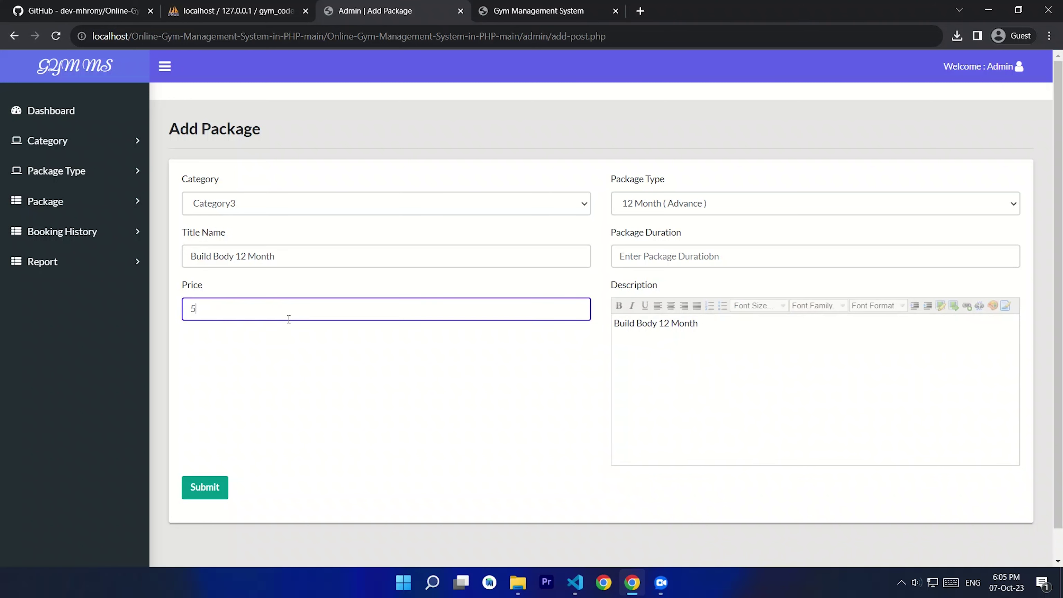
left_click(662, 253)
type("12 Month")
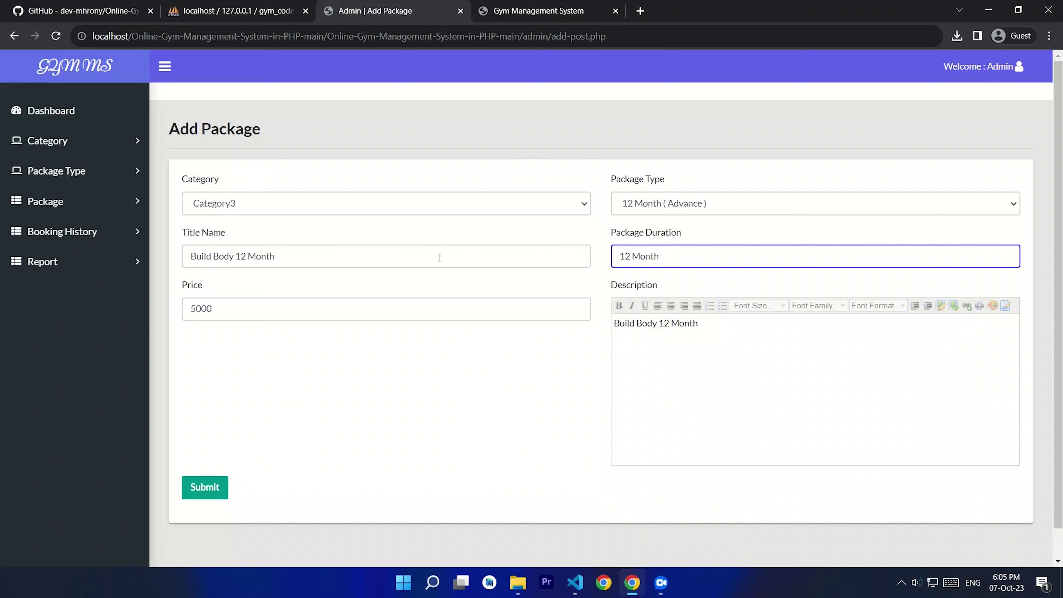
left_click(206, 487)
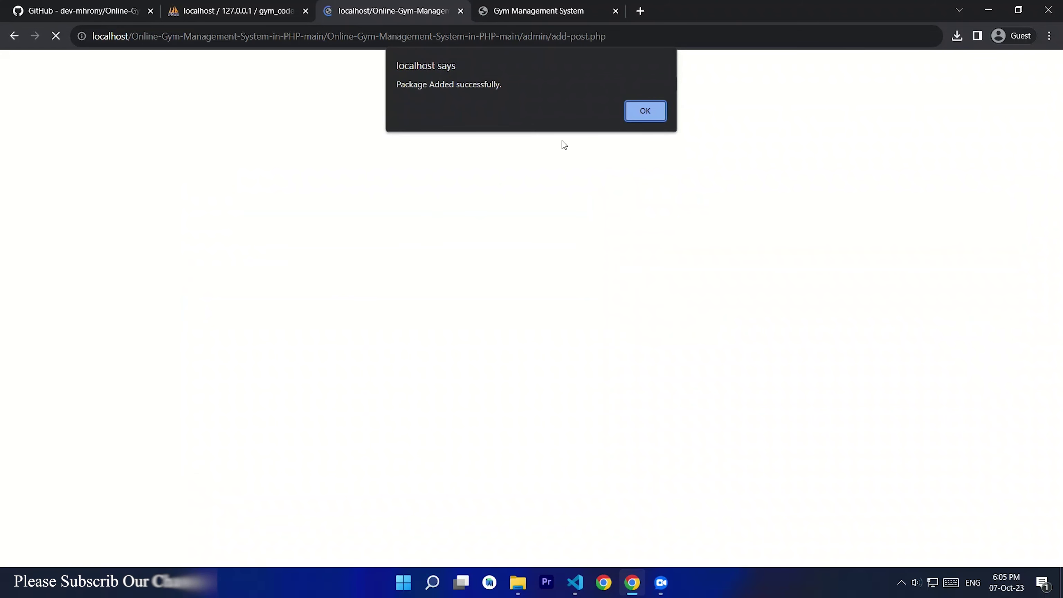
Reload the public site and confirm the Build Body 12 Month plan shows at 5000
left_click(644, 111)
left_click(525, 12)
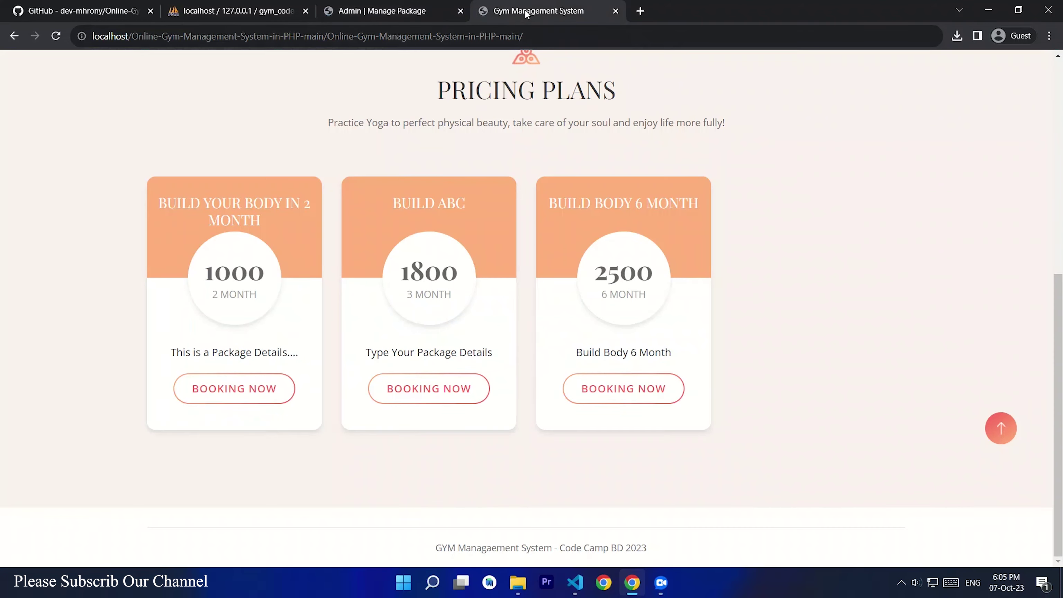
left_click(56, 36)
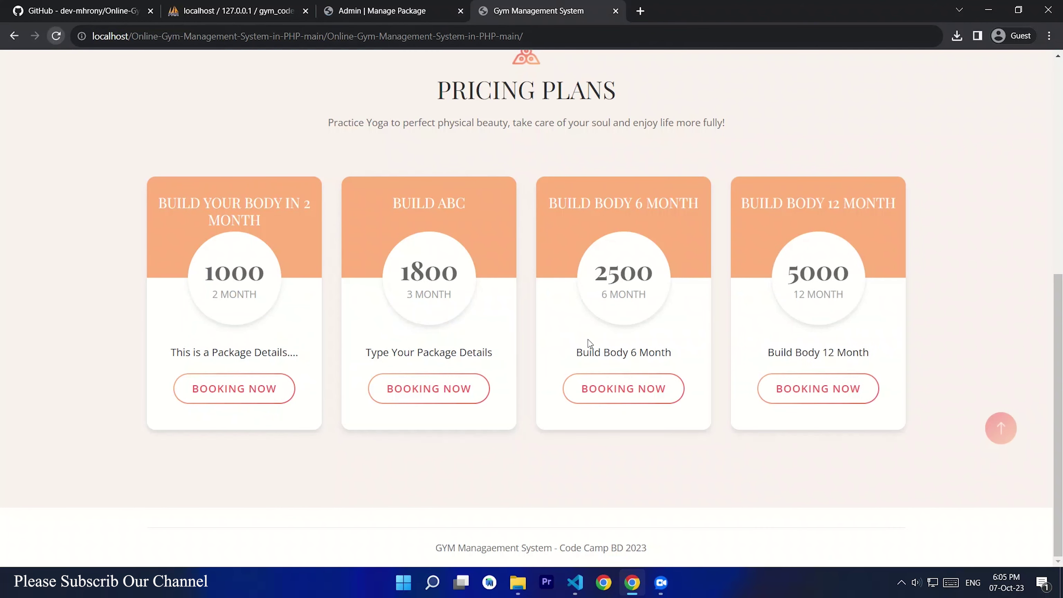
left_click_drag(784, 280, 781, 302)
left_click(798, 321)
left_click_drag(767, 351, 870, 354)
left_click(874, 357)
Review the other pricing plans' titles and descriptions, including BUILD ABC and Build Body 6 Month
left_click_drag(577, 353, 686, 361)
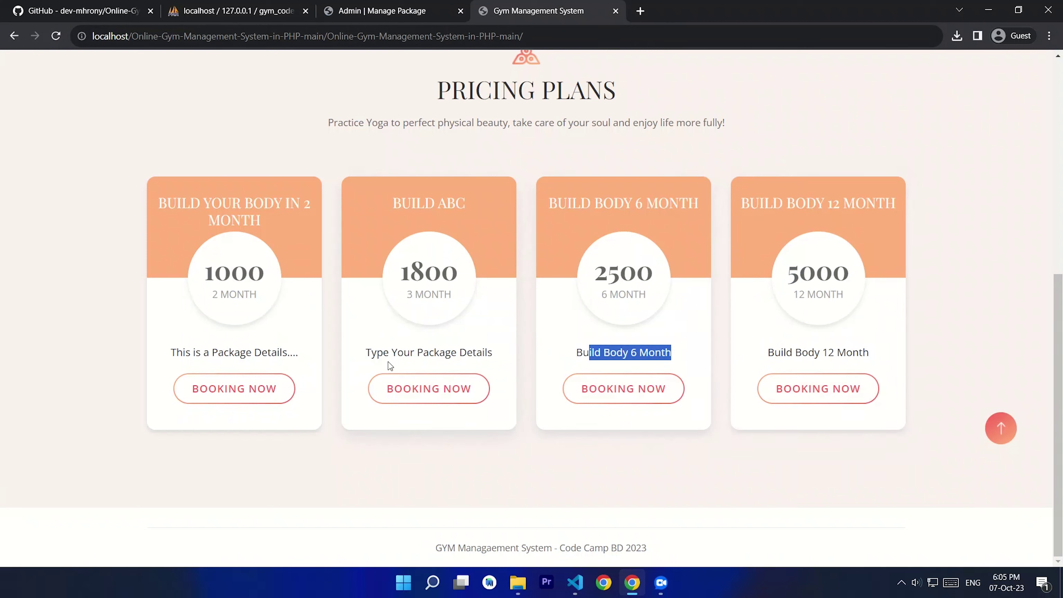
left_click_drag(365, 353, 513, 359)
left_click(513, 358)
left_click_drag(169, 353, 252, 349)
left_click(253, 349)
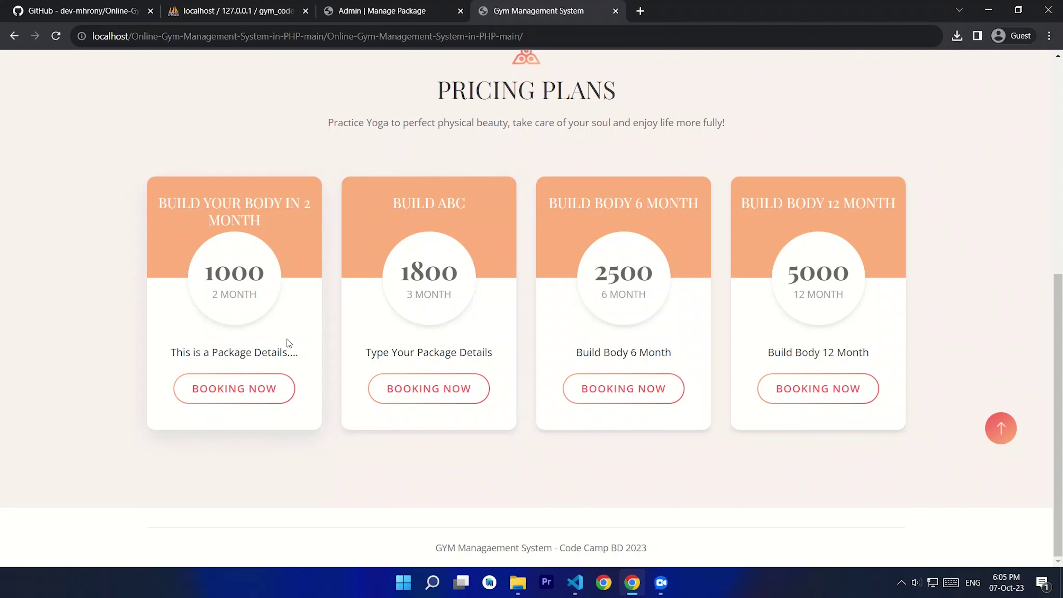
left_click_drag(467, 203, 392, 208)
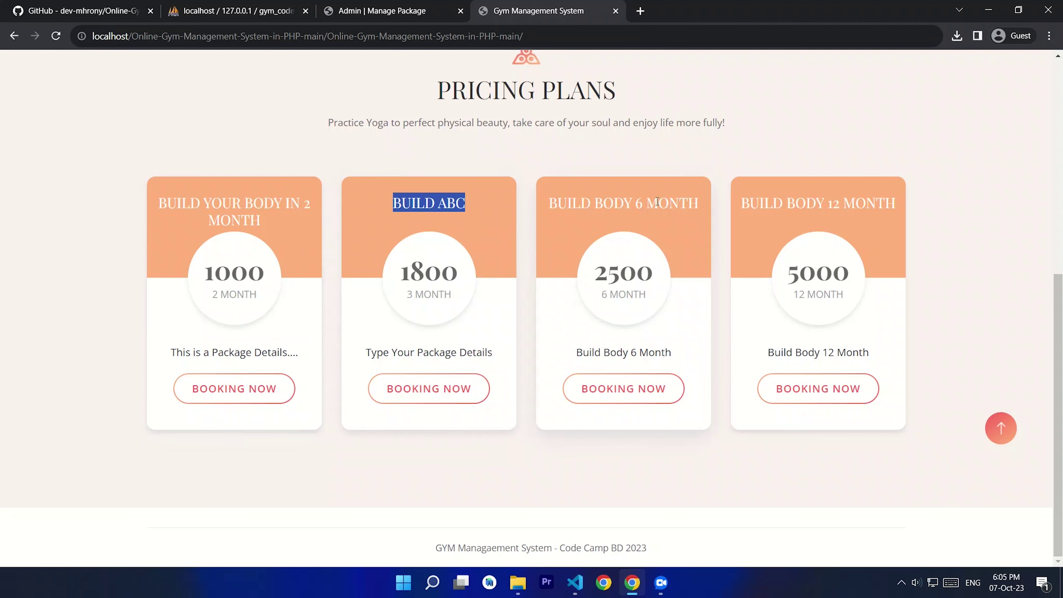
left_click_drag(669, 203, 545, 205)
left_click_drag(865, 204, 739, 206)
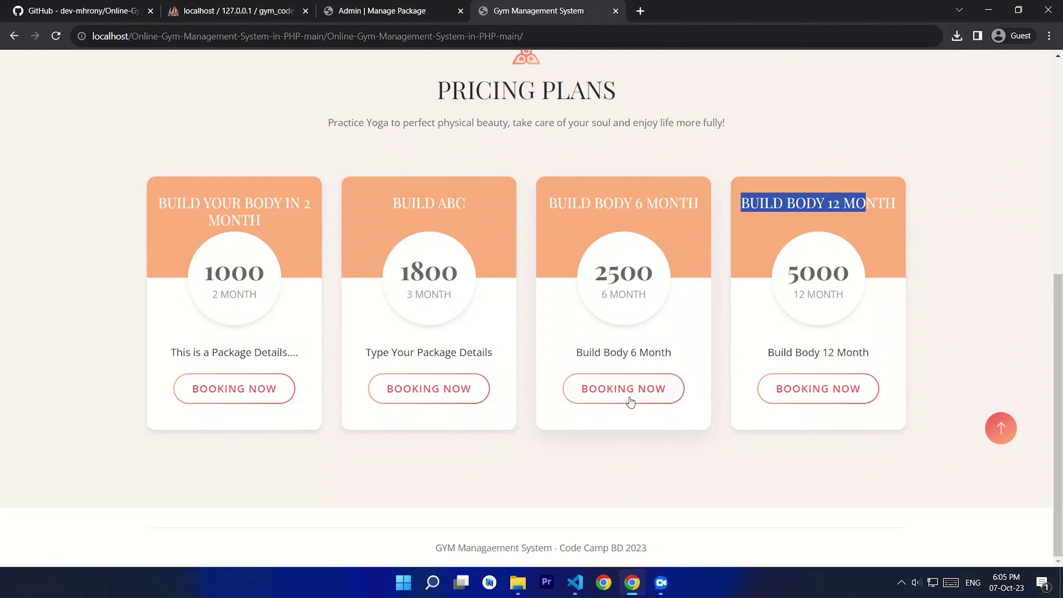
scroll(644, 321, "up", 6)
scroll(659, 213, "up", 2)
scroll(475, 300, "down", 8)
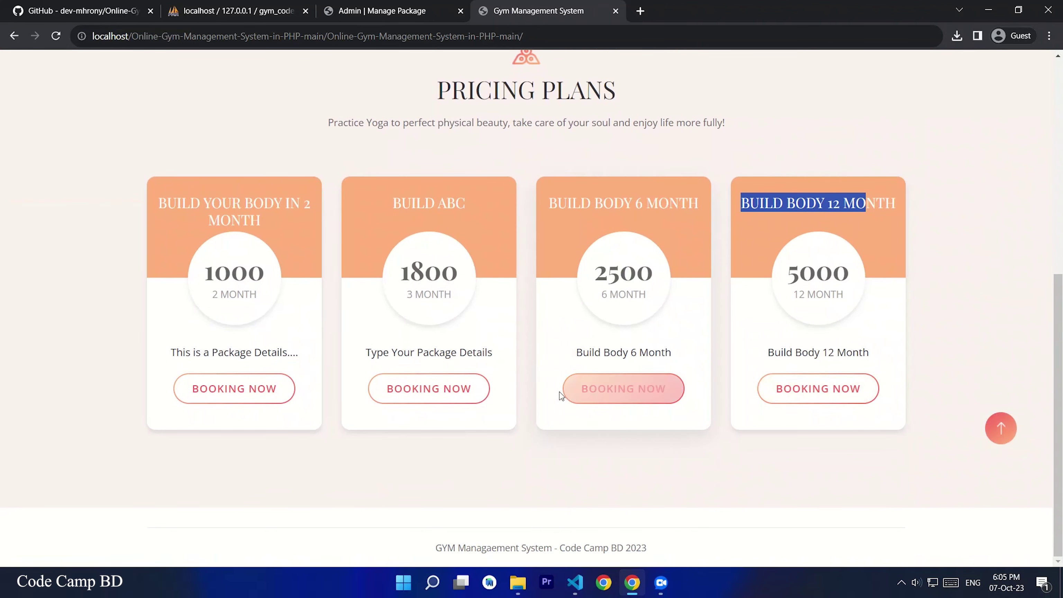
Book the Build Body 6 Month plan and go on to the registration page
left_click(608, 393)
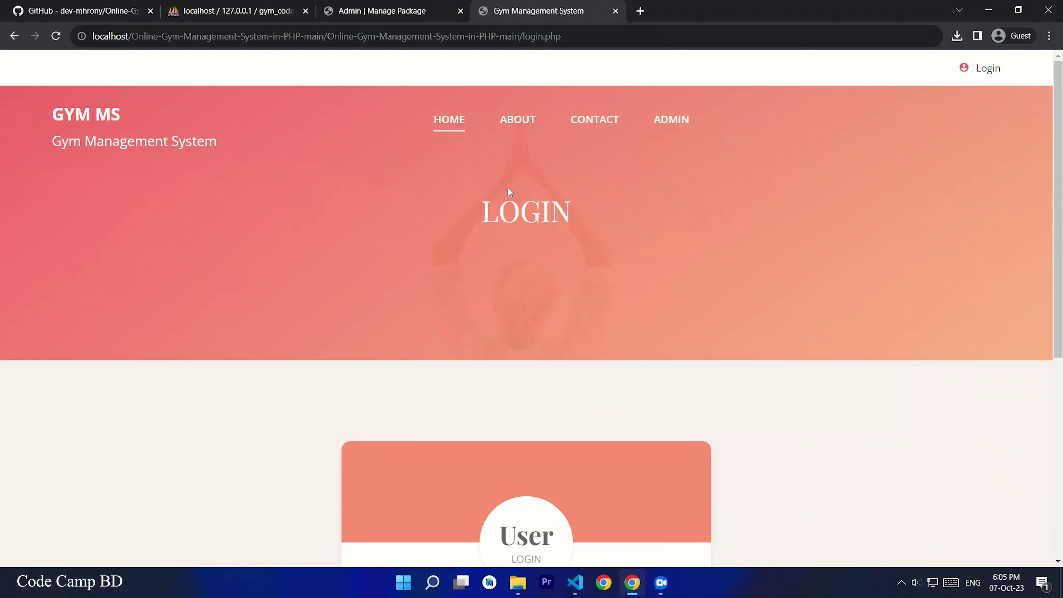
scroll(478, 349, "down", 8)
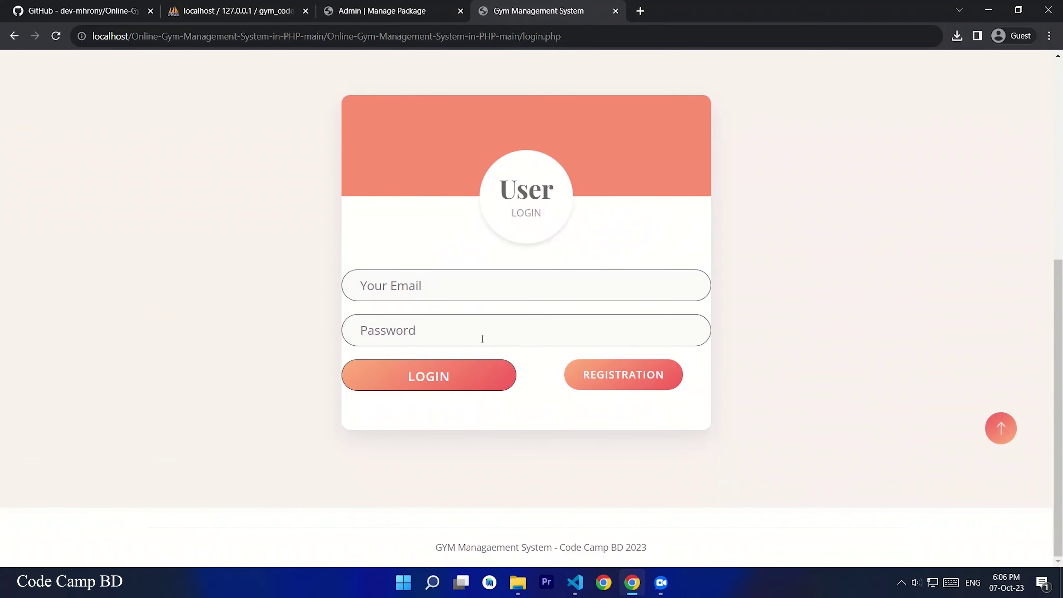
scroll(515, 341, "up", 7)
scroll(553, 380, "down", 7)
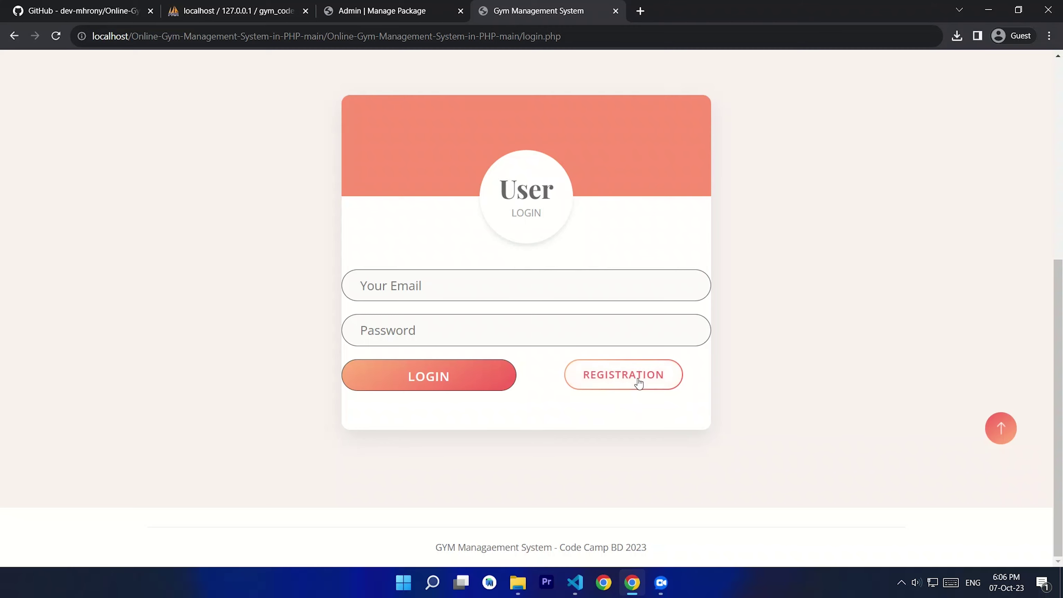
left_click(625, 381)
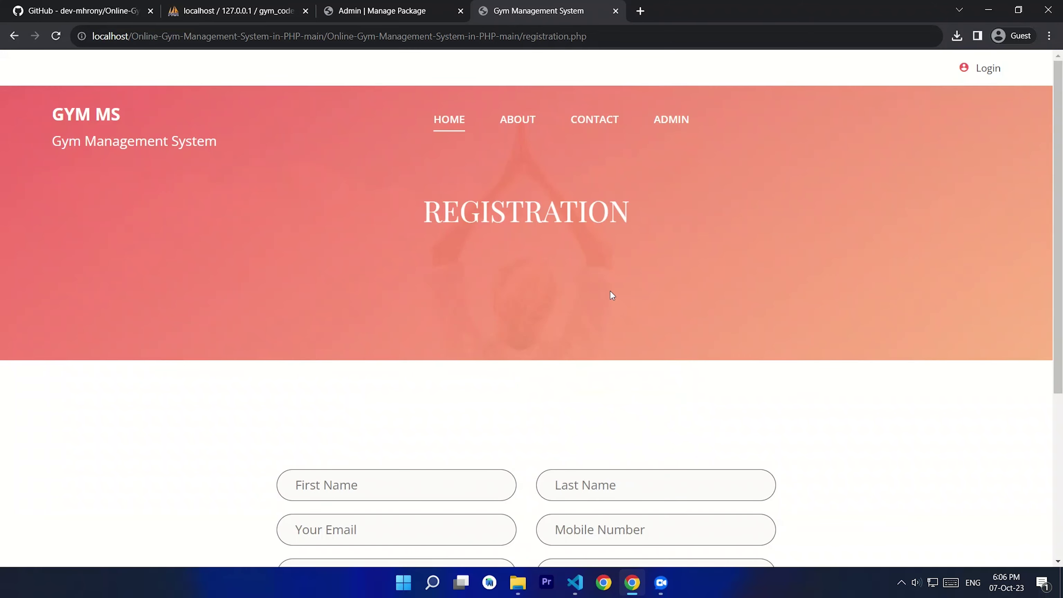
scroll(586, 306, "down", 5)
scroll(560, 321, "down", 1)
Delete test user id 8 from tbluser, confirm the table is empty, and return to the registration form
left_click(371, 13)
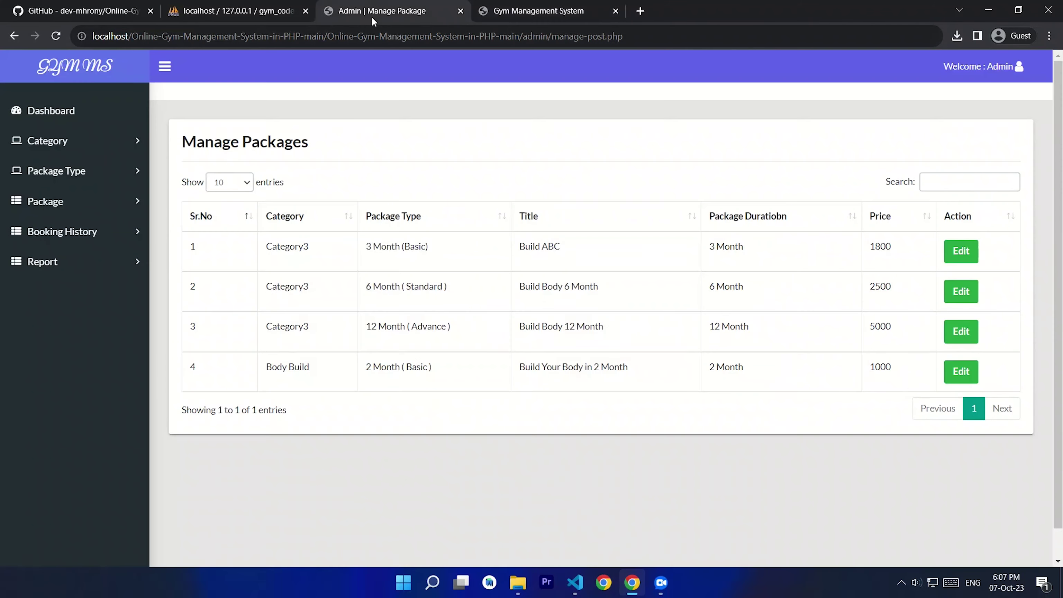
left_click(224, 10)
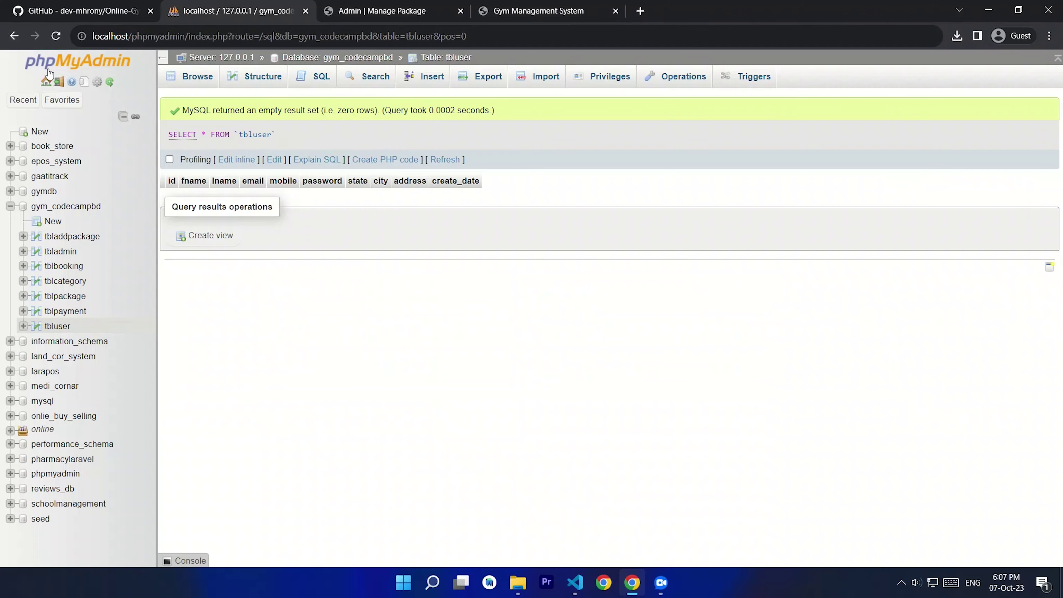
left_click(58, 37)
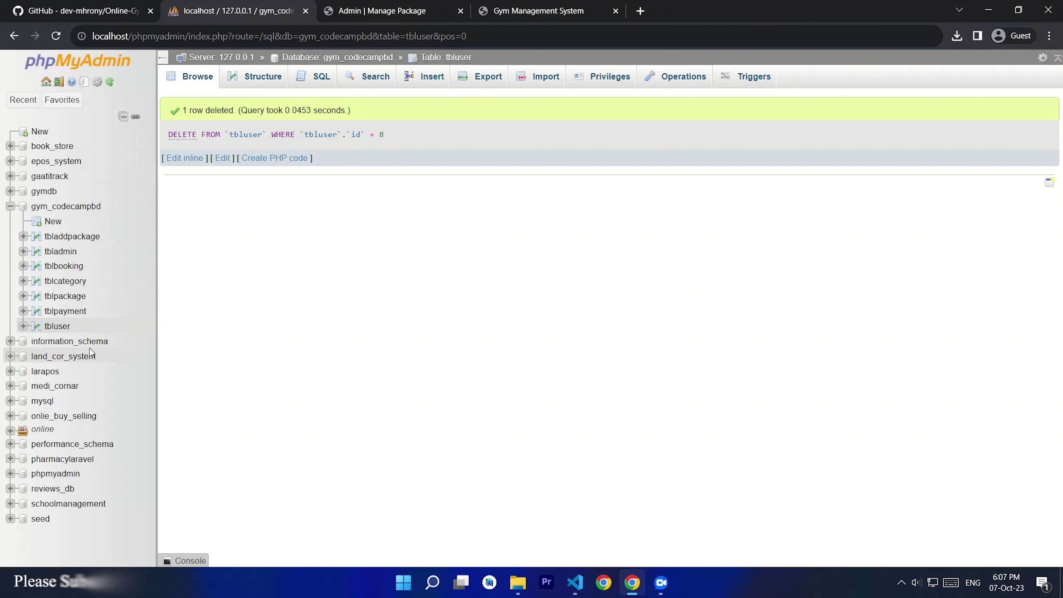
left_click(58, 326)
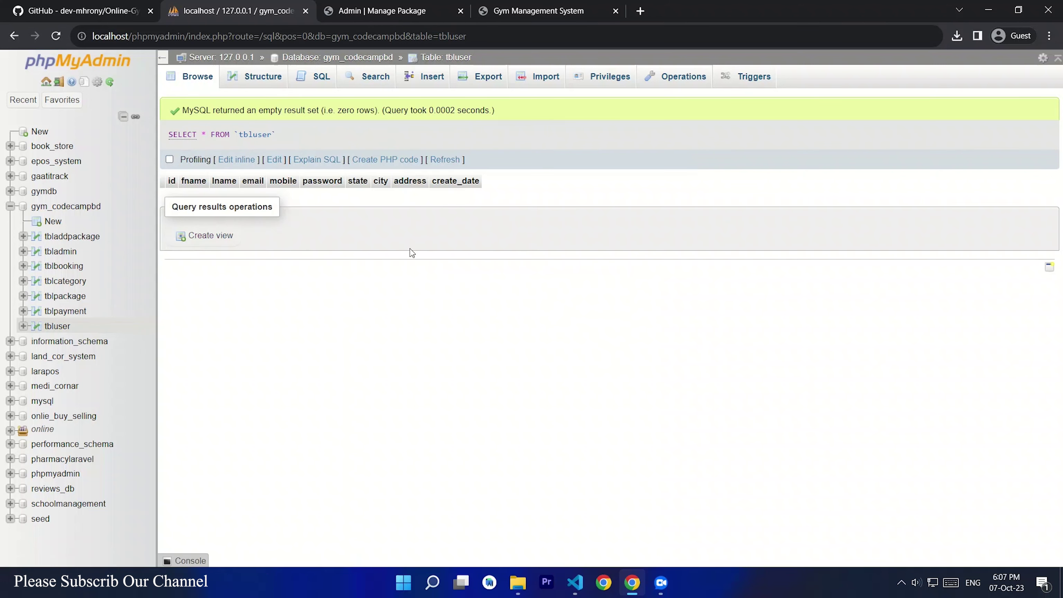
left_click(495, 15)
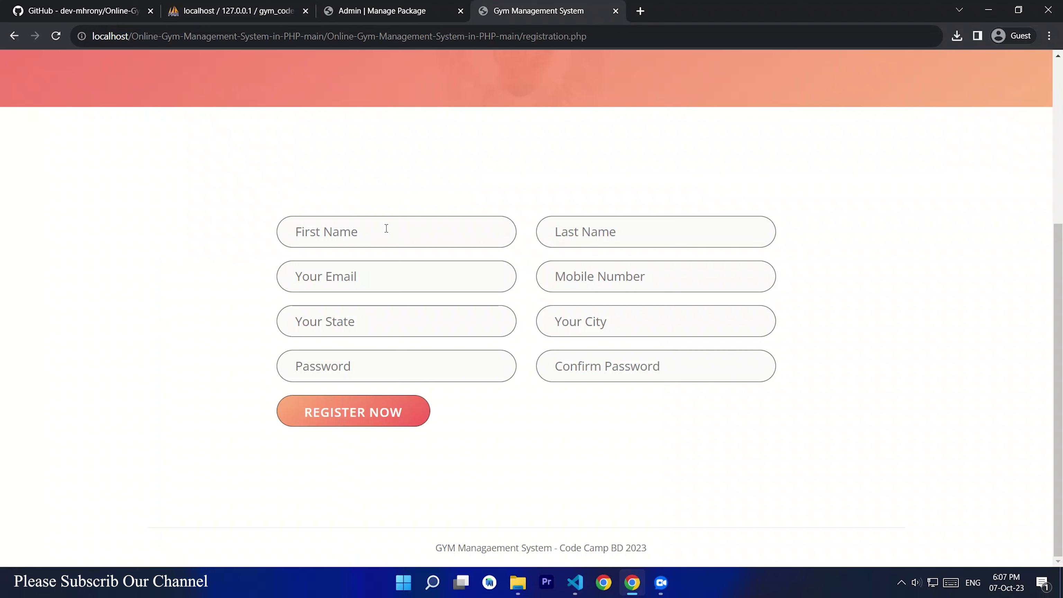
Fill in the member's name, e-mail, mobile number, Dhaka state and city, and password
type("Code Camp")
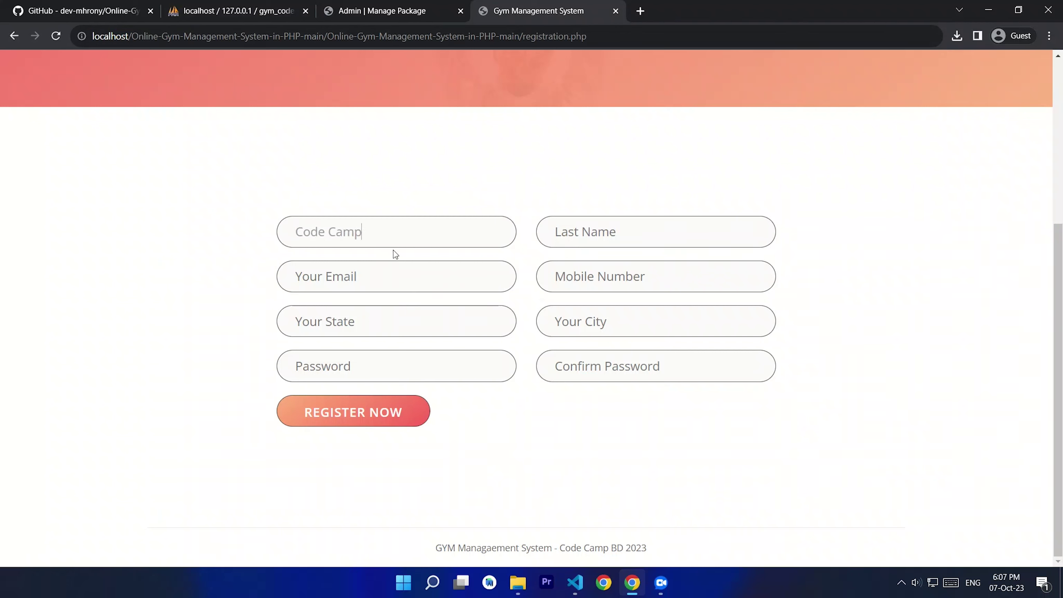
left_click(622, 231)
type("BD")
type("user@g")
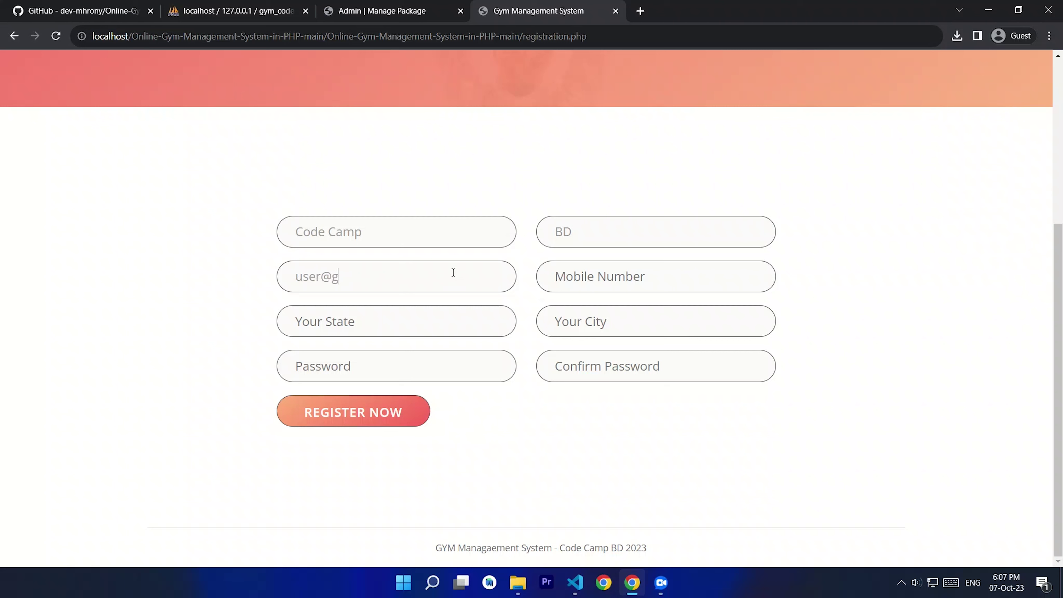
type("mail.com")
type("1234567890")
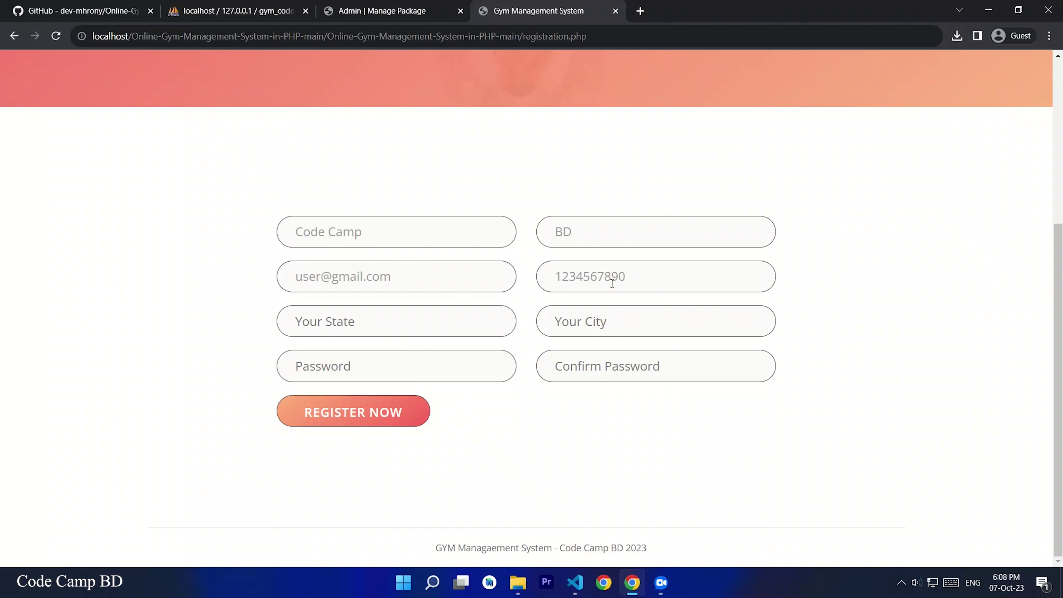
left_click(380, 328)
type("D")
type("hak")
type("Dhaka")
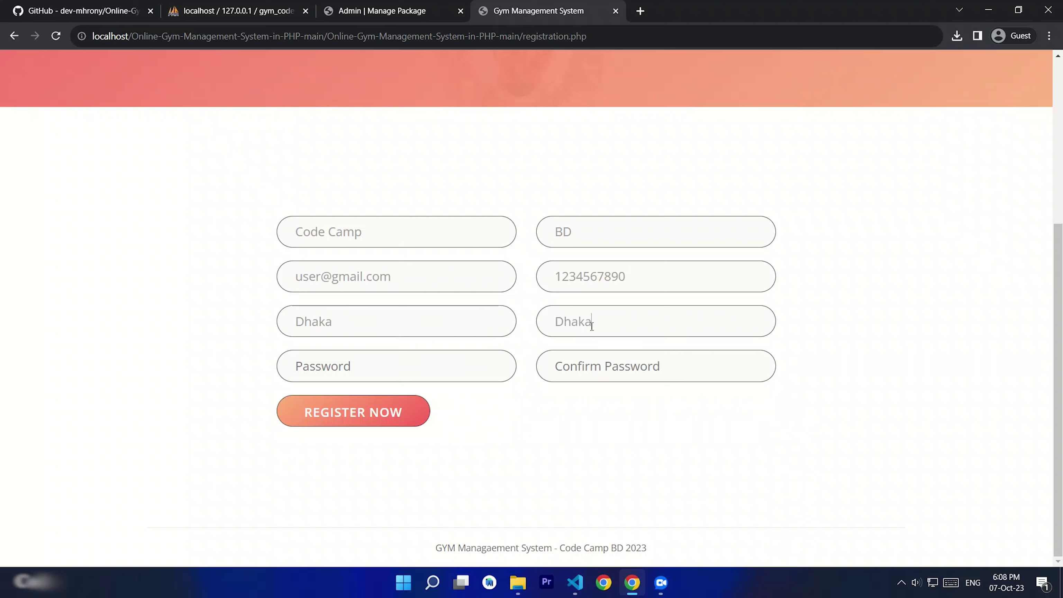
left_click(441, 372)
type("•")
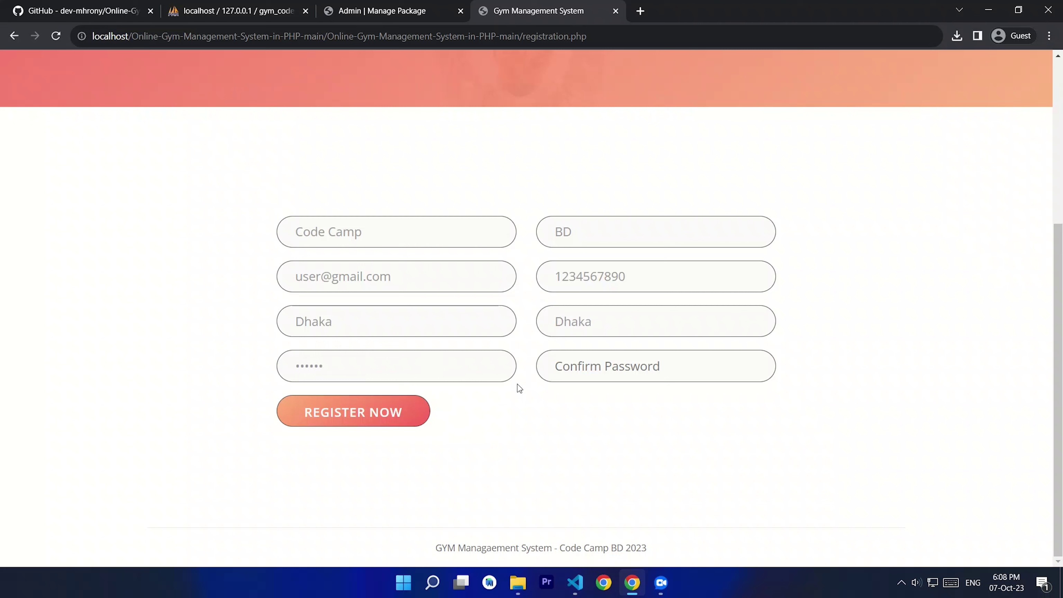
left_click(604, 371)
type("•••")
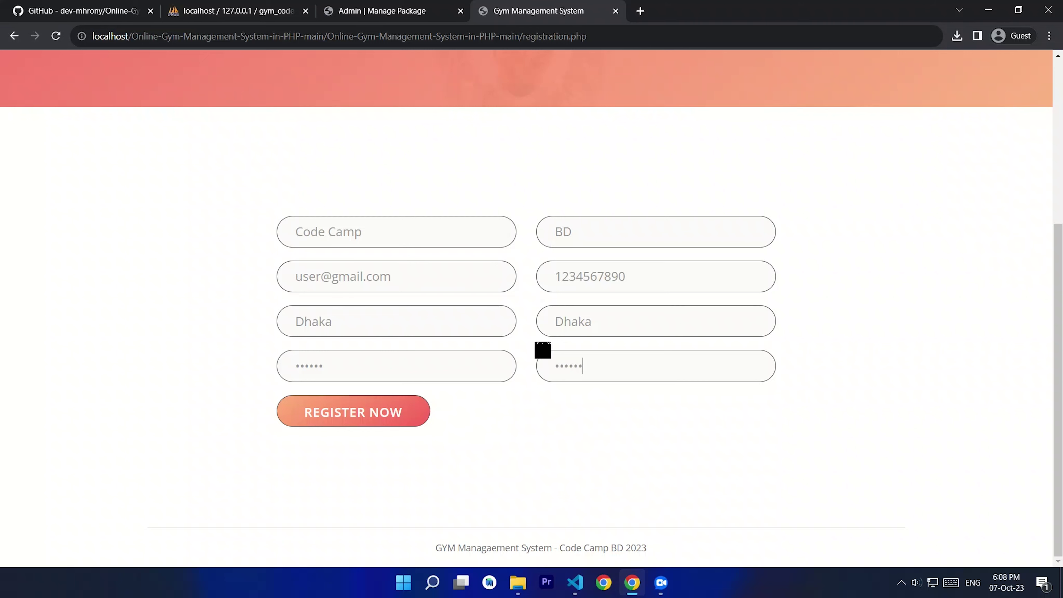
Copy the entered e-mail address, then submit the registration and accept the success alert
left_click_drag(404, 277, 294, 280)
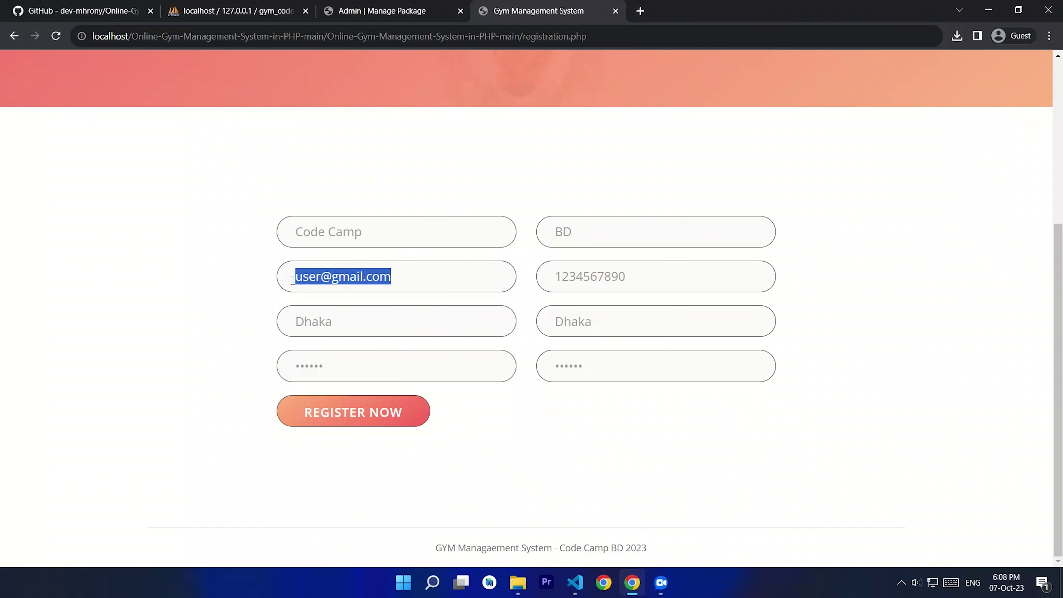
right_click(342, 278)
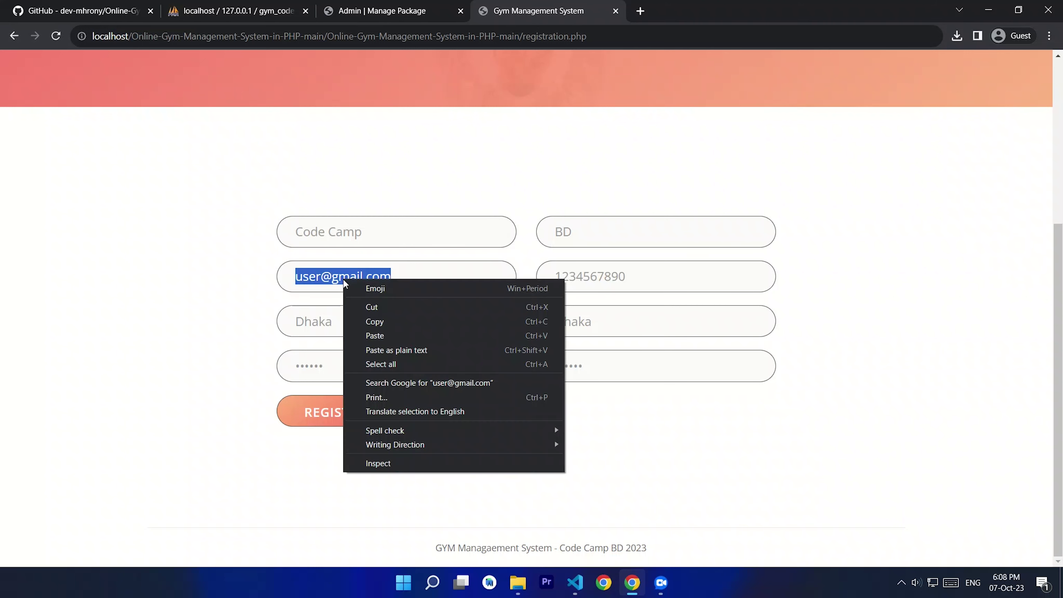
left_click(374, 323)
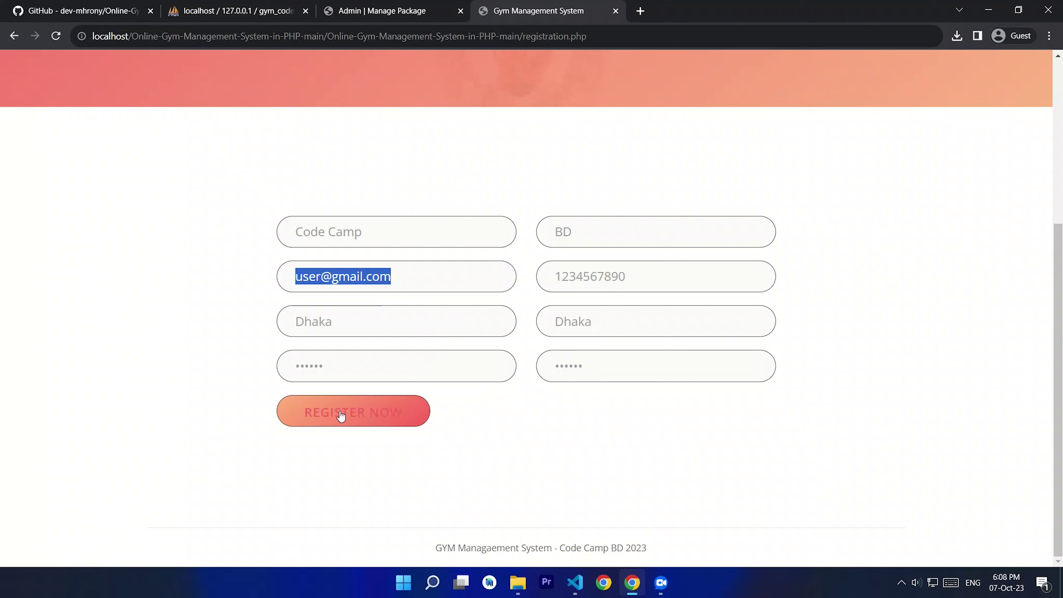
left_click(342, 414)
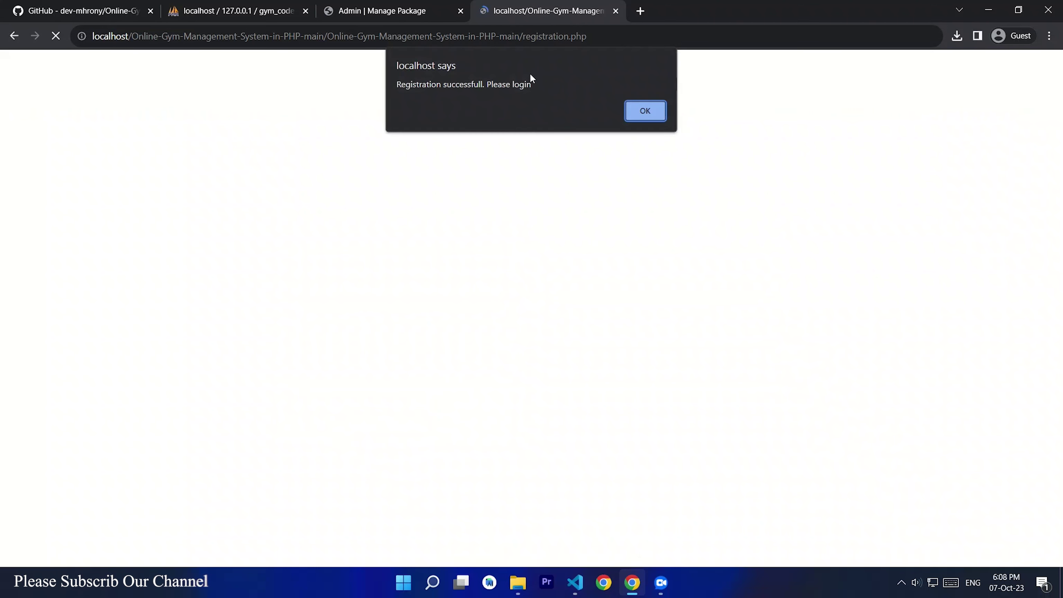
left_click(645, 112)
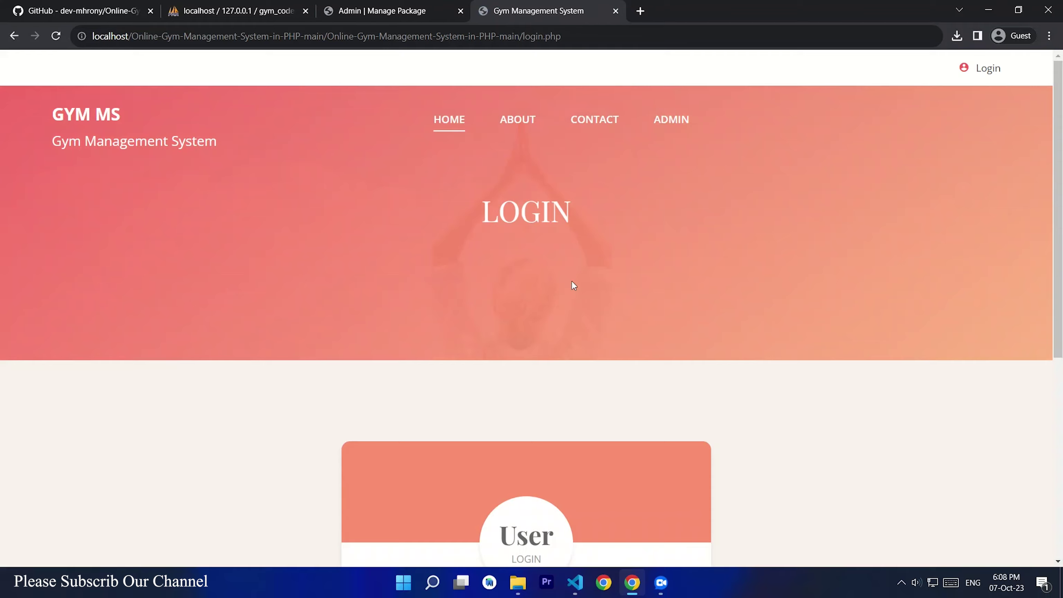
Return to the registration page and enter first name aaaa and last name bbbb
scroll(479, 320, "down", 5)
left_click(426, 351)
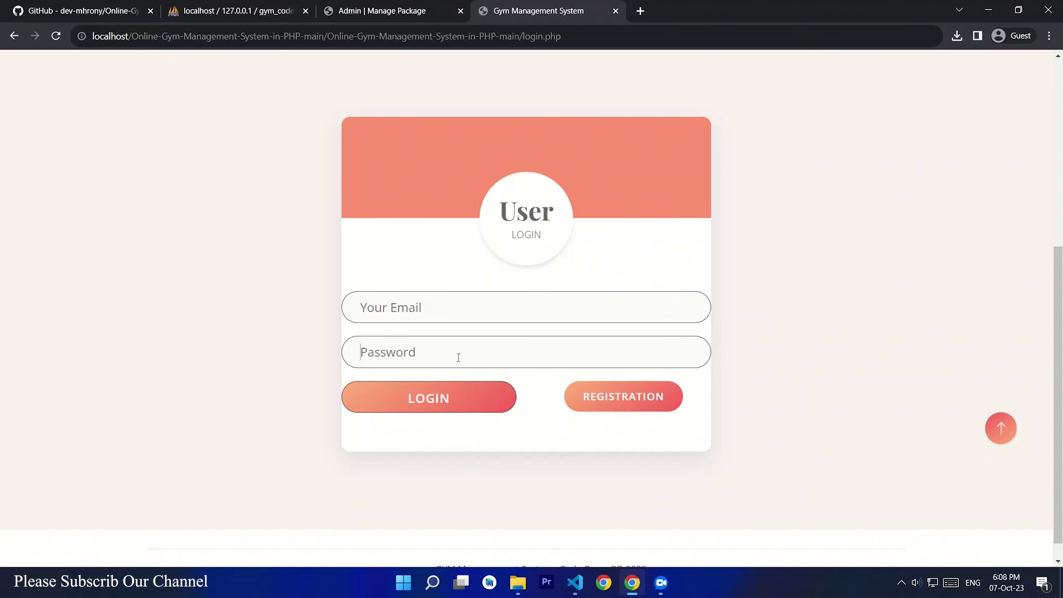
left_click(628, 400)
scroll(595, 396, "down", 5)
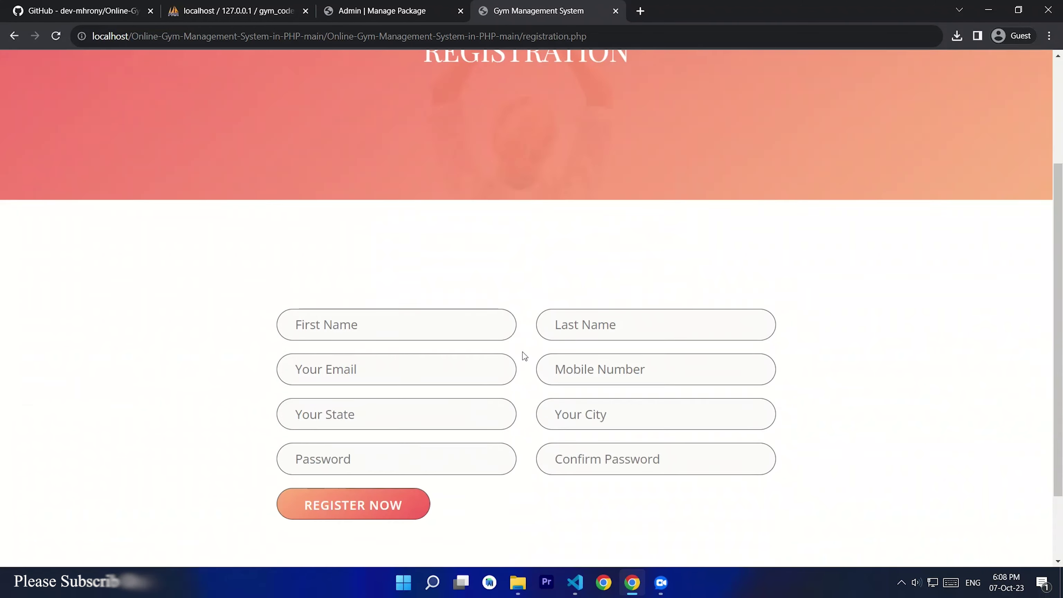
left_click(348, 233)
type("aaaa")
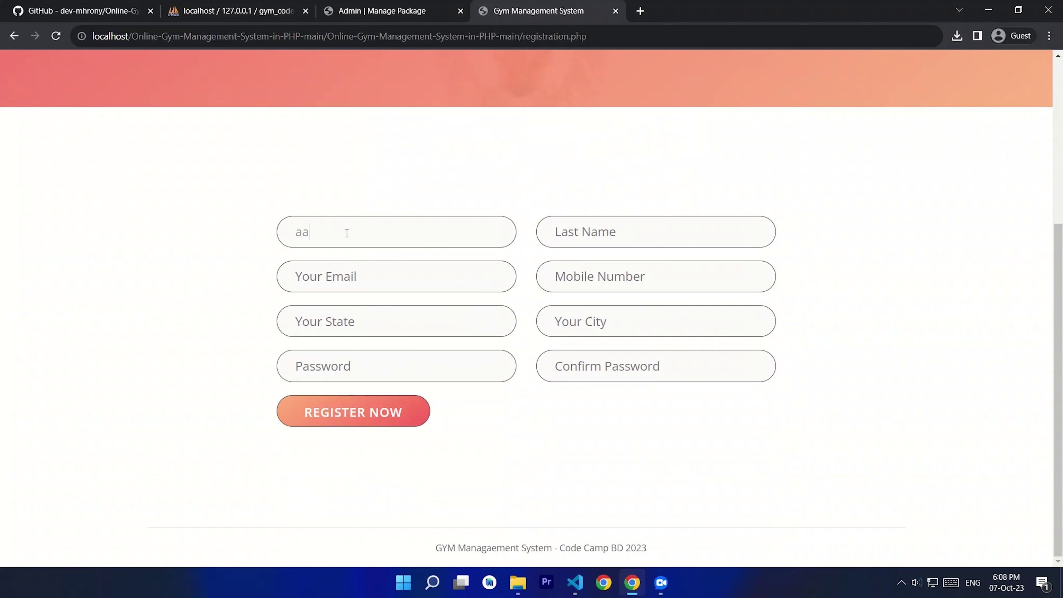
left_click(601, 236)
type("bbbb")
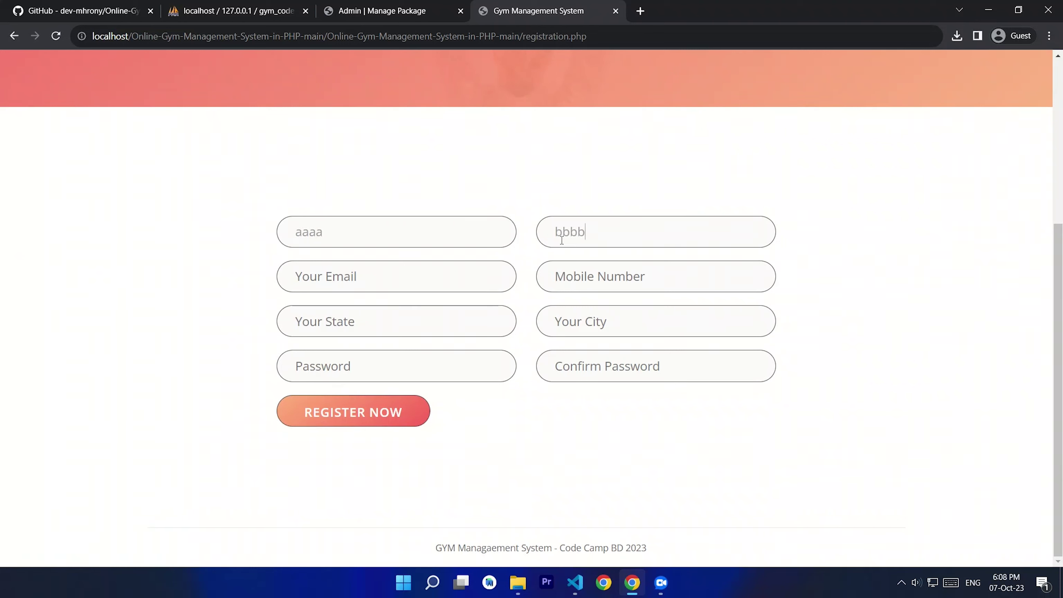
Paste the copied e-mail address and enter the mobile number
right_click(357, 280)
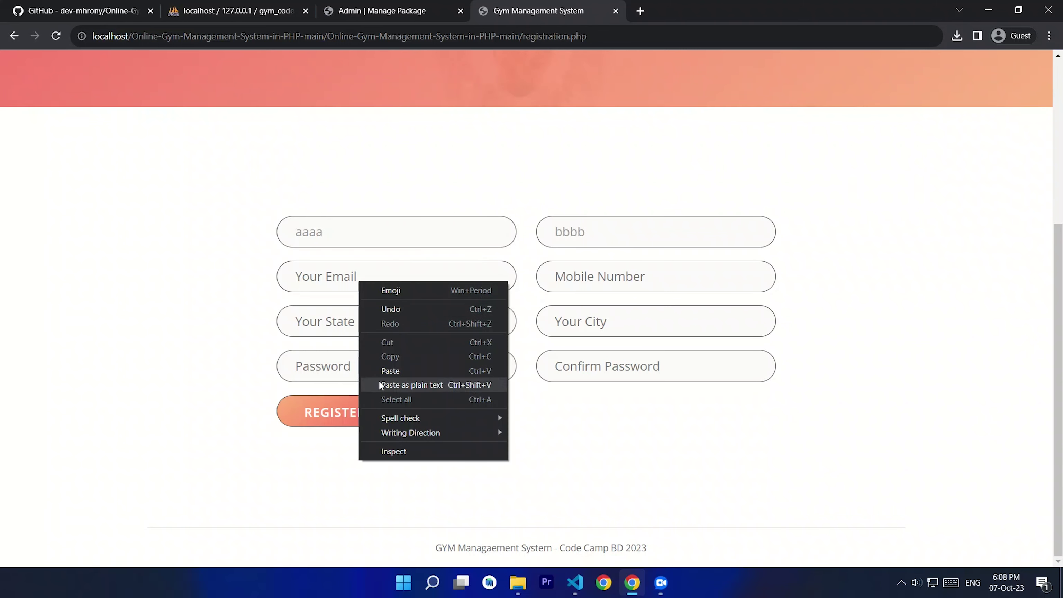
left_click(396, 371)
left_click_drag(391, 280, 276, 286)
left_click(277, 286)
type("1234567890")
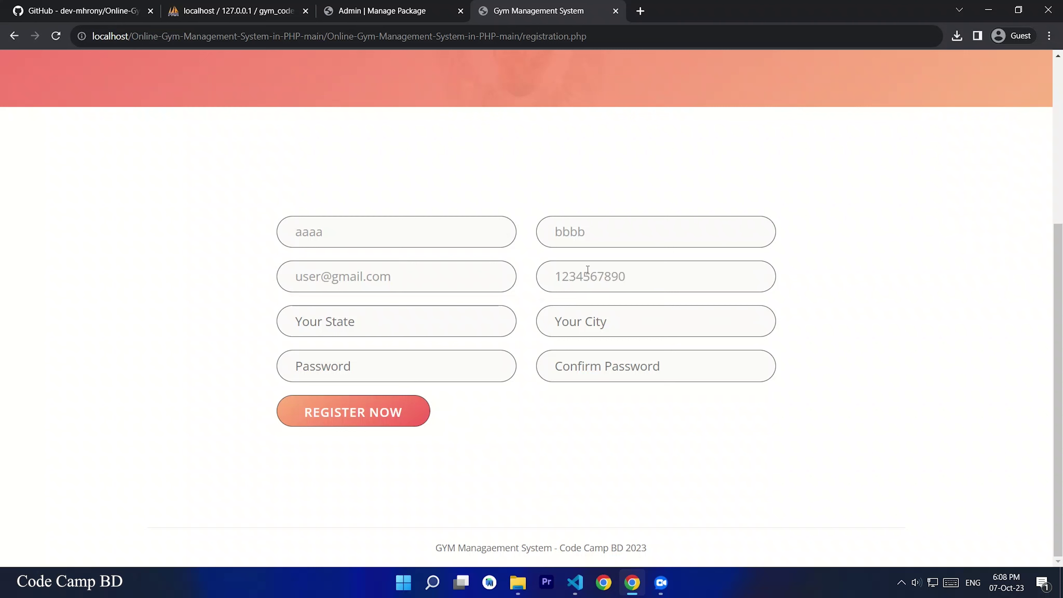
Enter Dhaka as state and city, type the password and submit, getting the already-exists error
left_click(406, 320)
type("DhakaDhaka")
left_click(419, 366)
type("123")
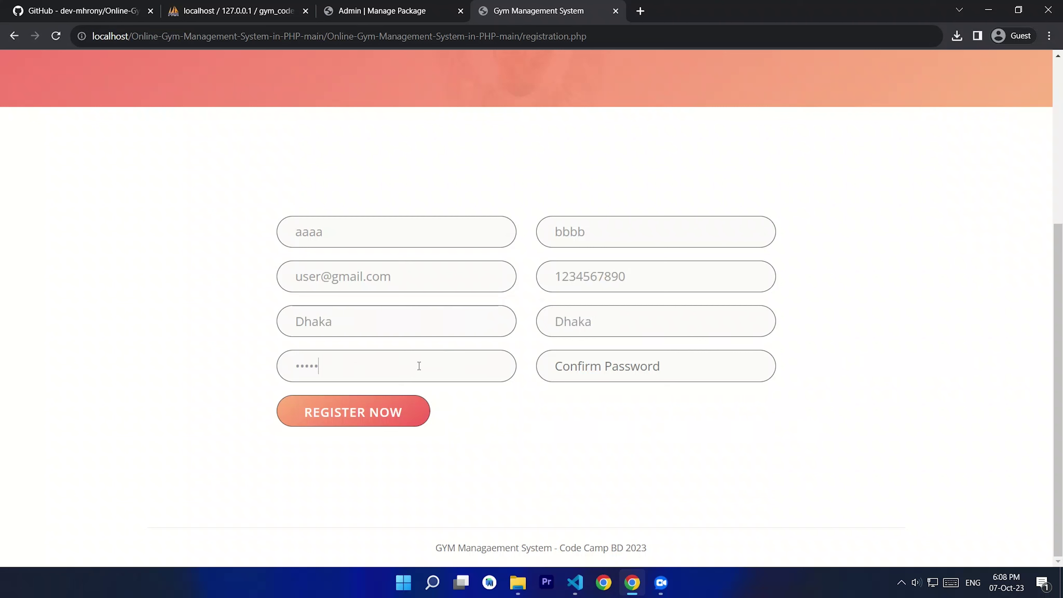
type("12")
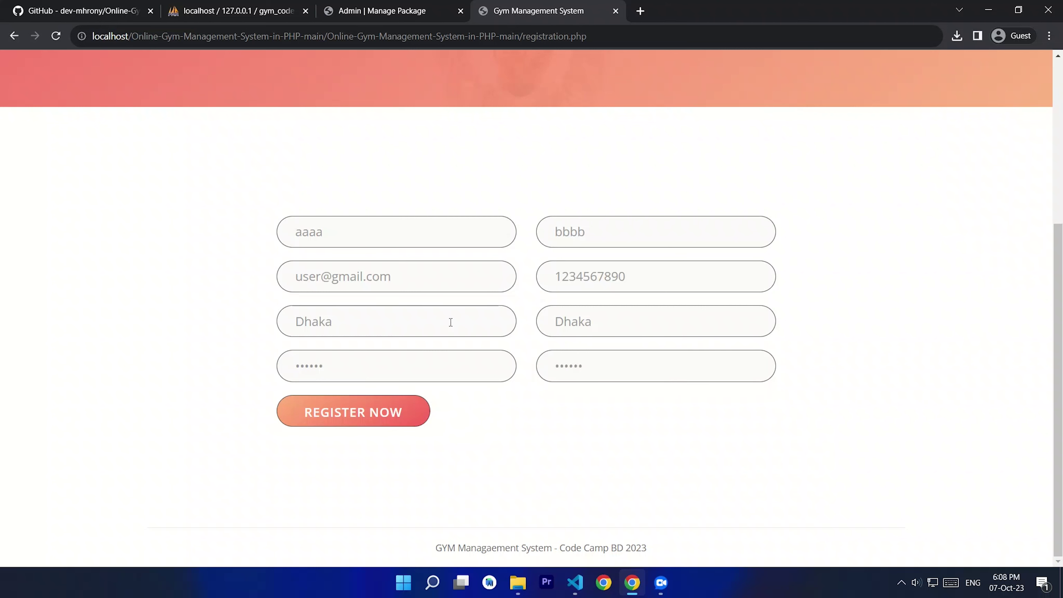
left_click(368, 417)
scroll(371, 417, "down", 5)
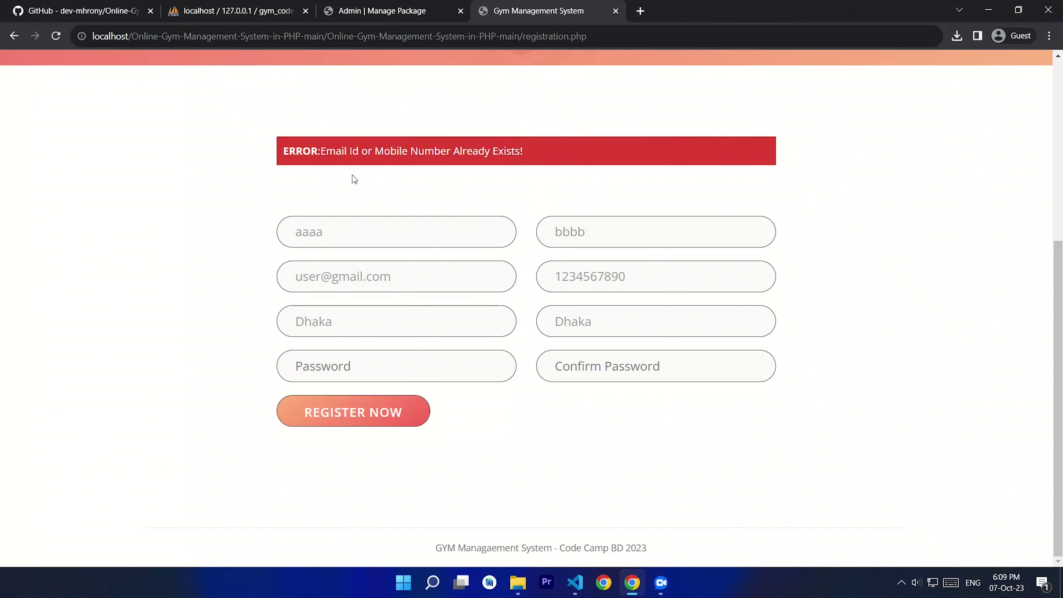
left_click_drag(356, 185, 321, 155)
left_click(407, 150)
left_click(248, 11)
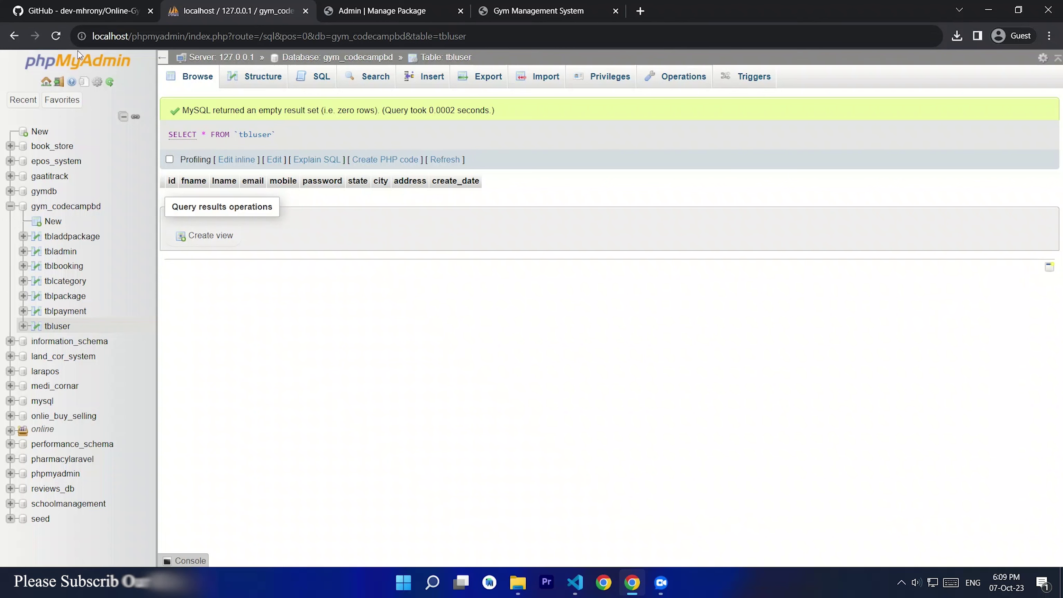
left_click(58, 39)
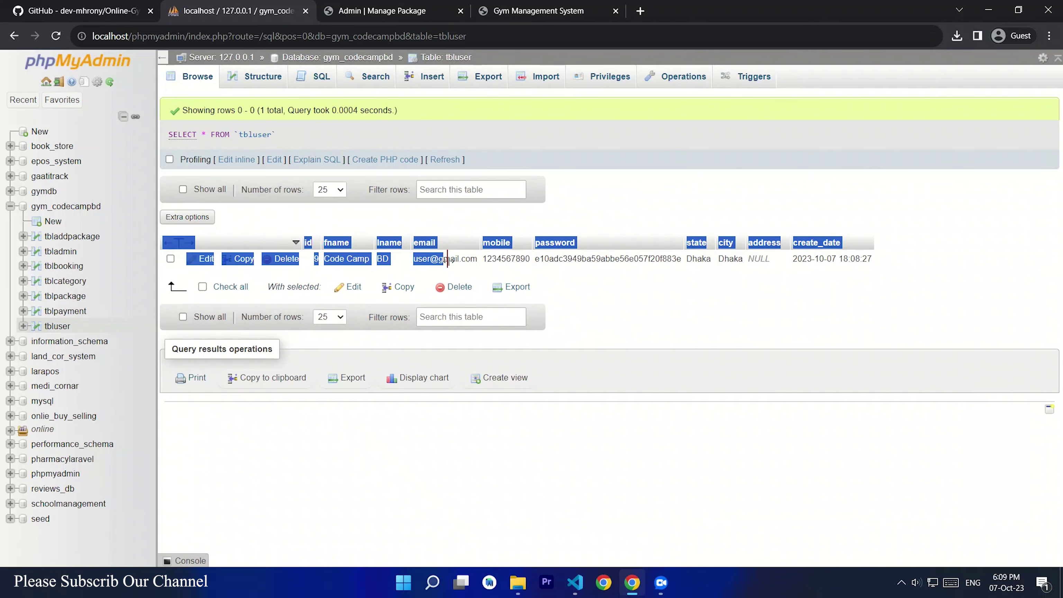
left_click_drag(476, 260, 519, 261)
left_click(642, 285)
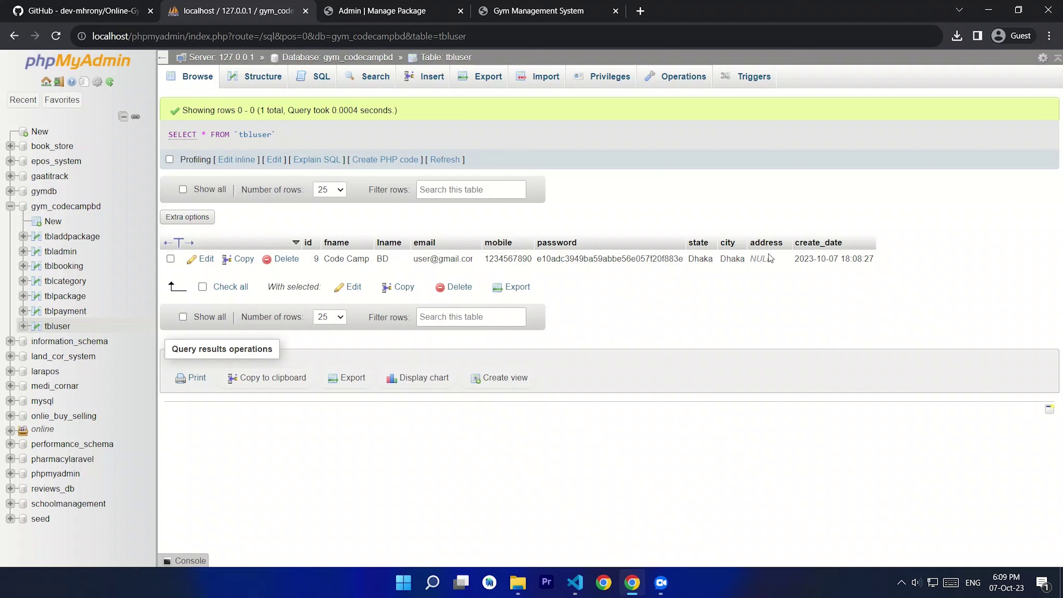
left_click(511, 13)
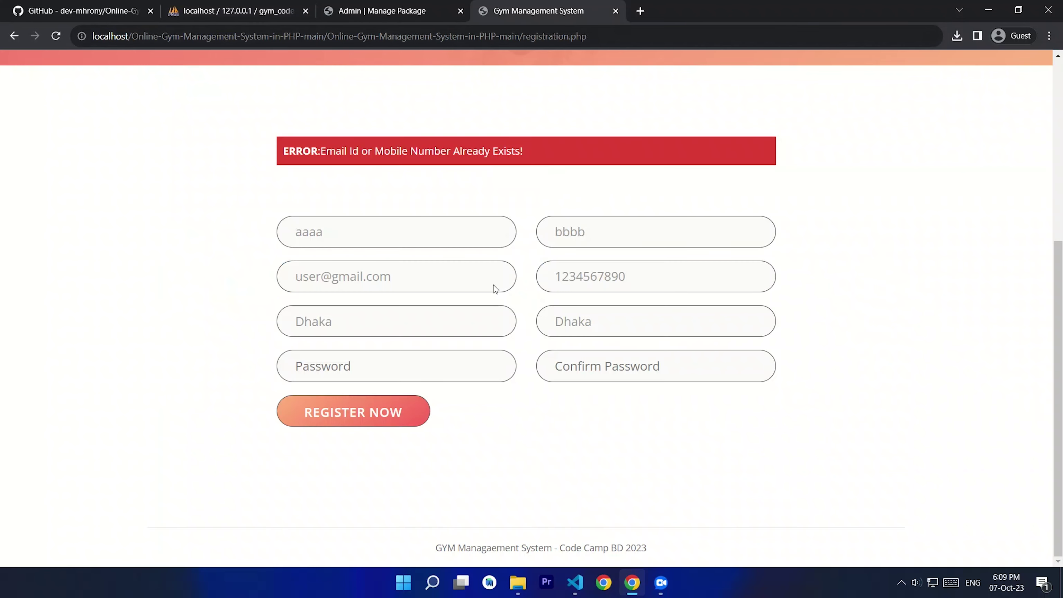
Log in on the member login page with the pasted e-mail and the account password
left_click(419, 406)
scroll(513, 435, "up", 5)
scroll(493, 357, "up", 1)
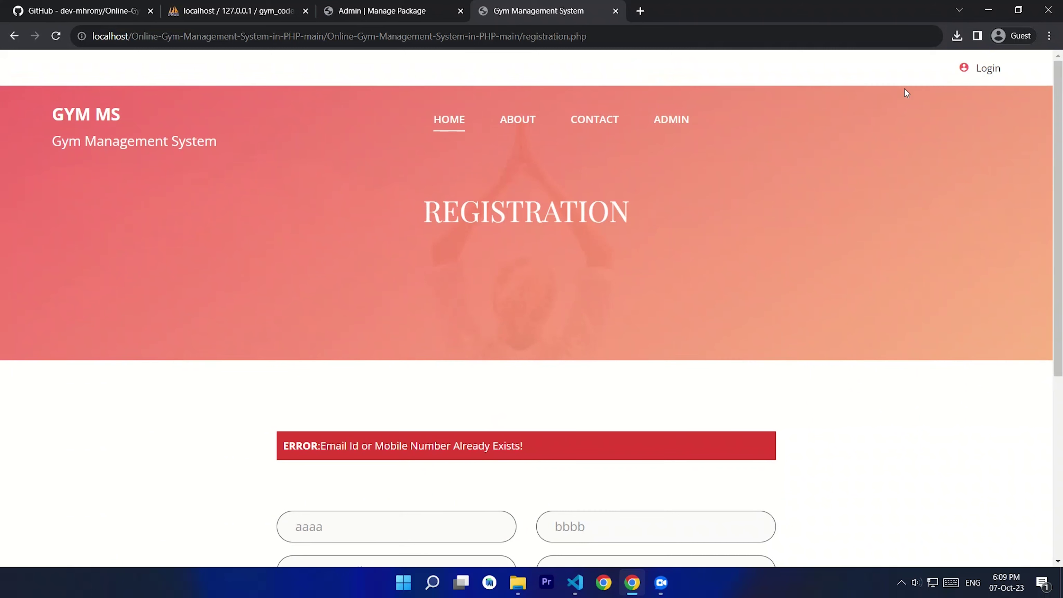
left_click(989, 69)
scroll(513, 319, "down", 5)
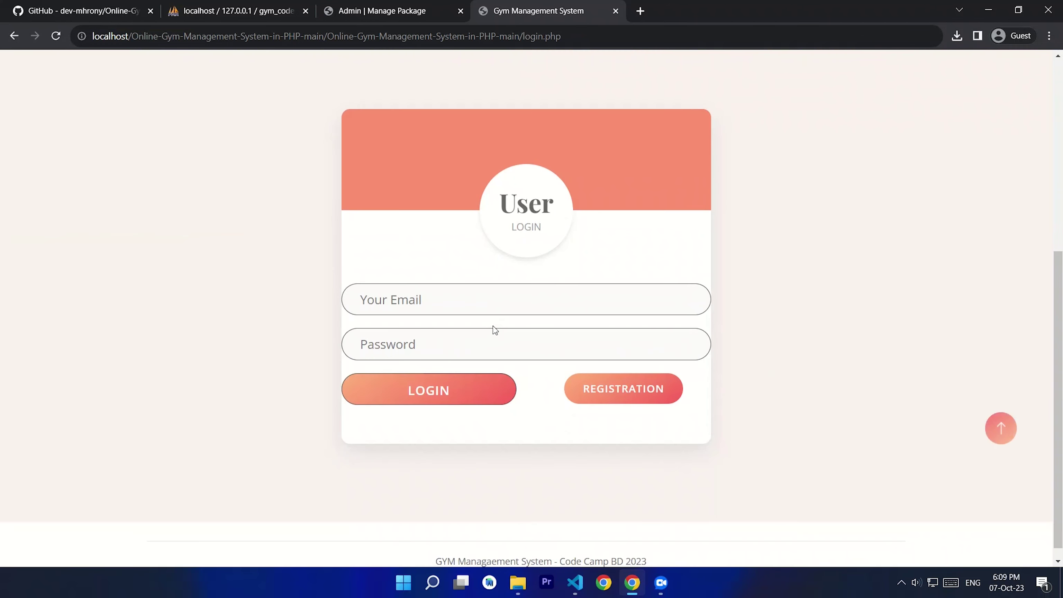
key("ctrl+v")
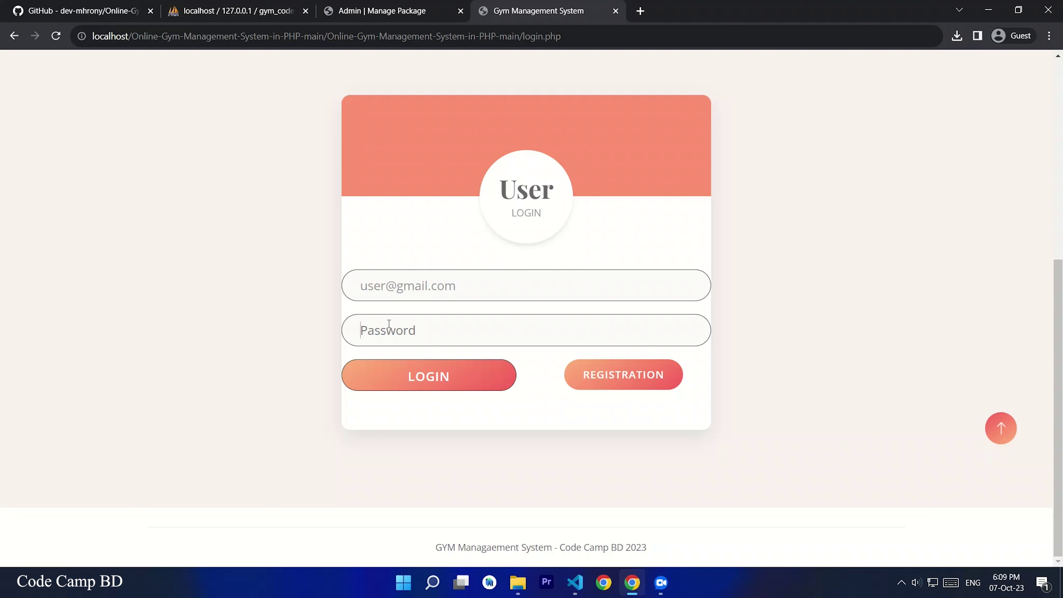
type("123")
left_click(416, 374)
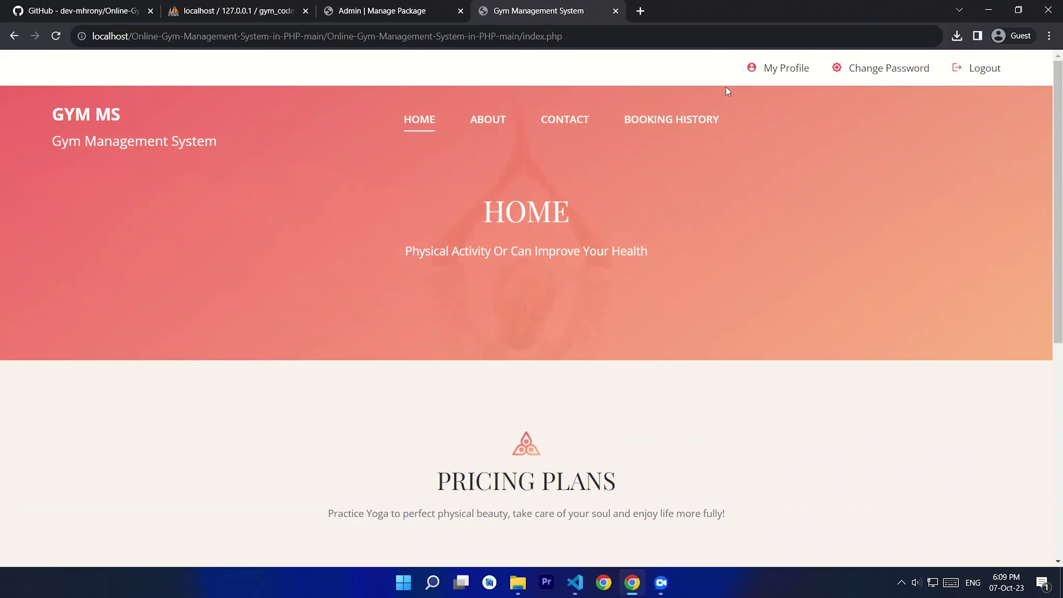
left_click_drag(740, 59, 934, 69)
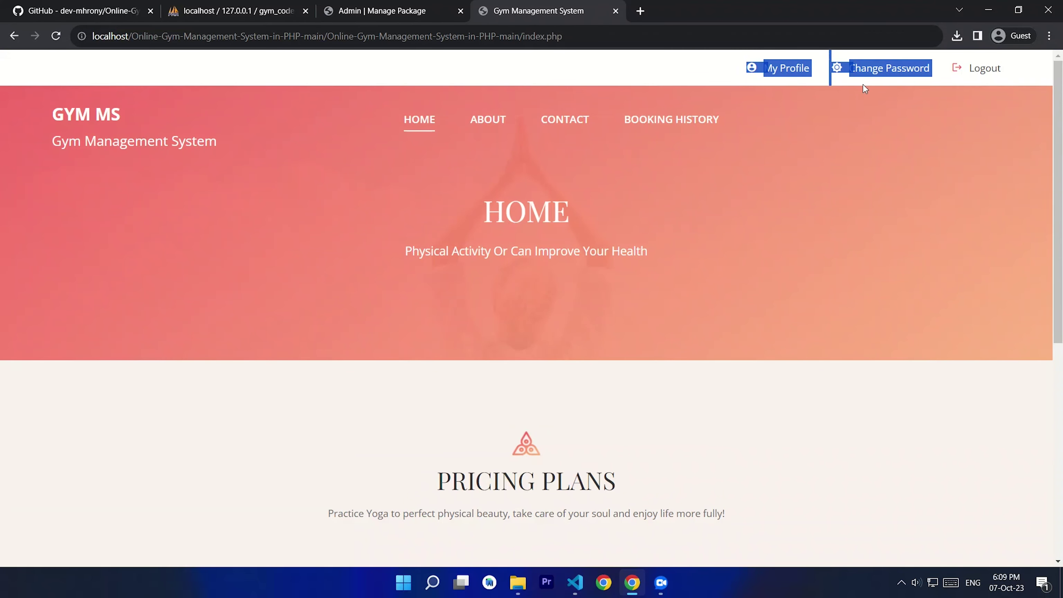
left_click(870, 113)
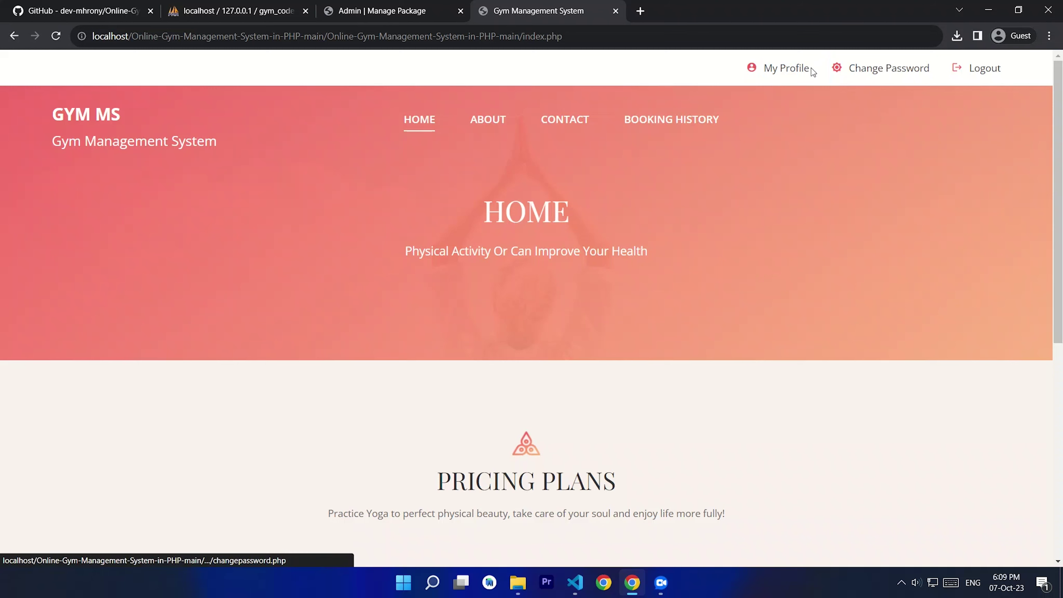
left_click(788, 70)
scroll(517, 280, "down", 5)
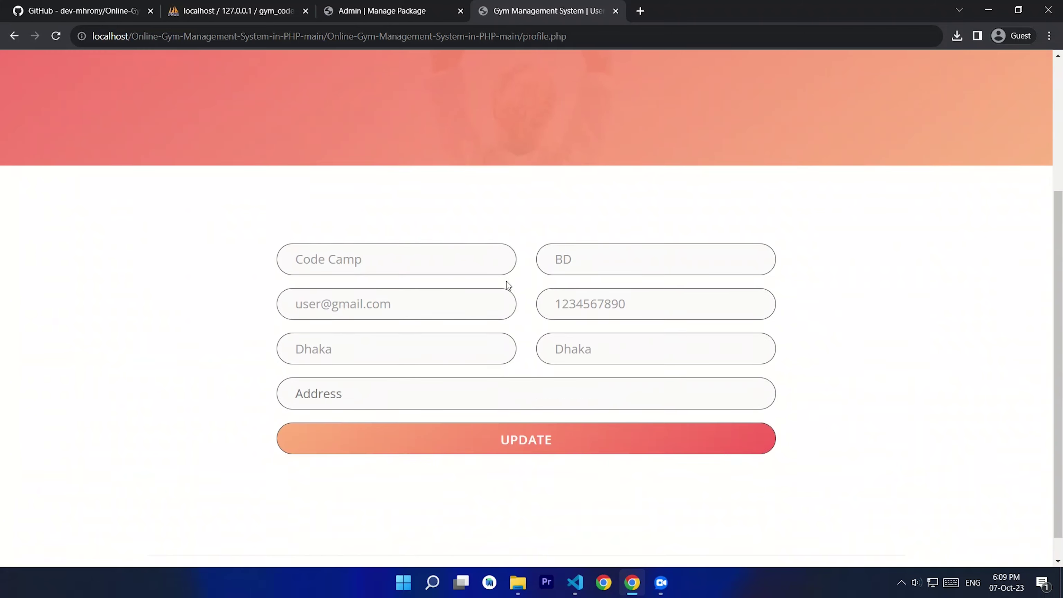
scroll(693, 258, "up", 5)
left_click(886, 73)
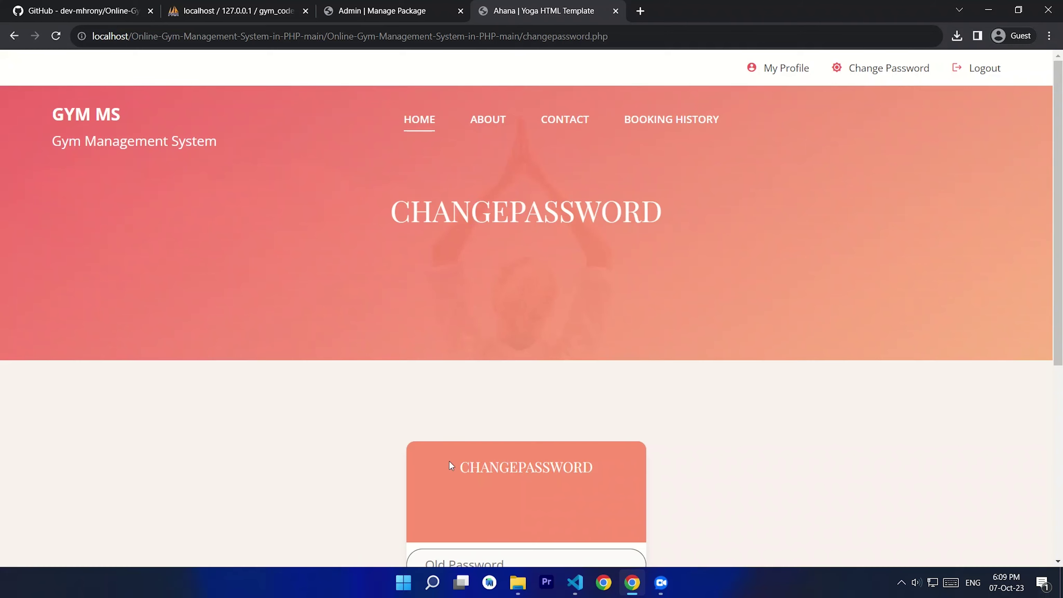
scroll(519, 443, "down", 5)
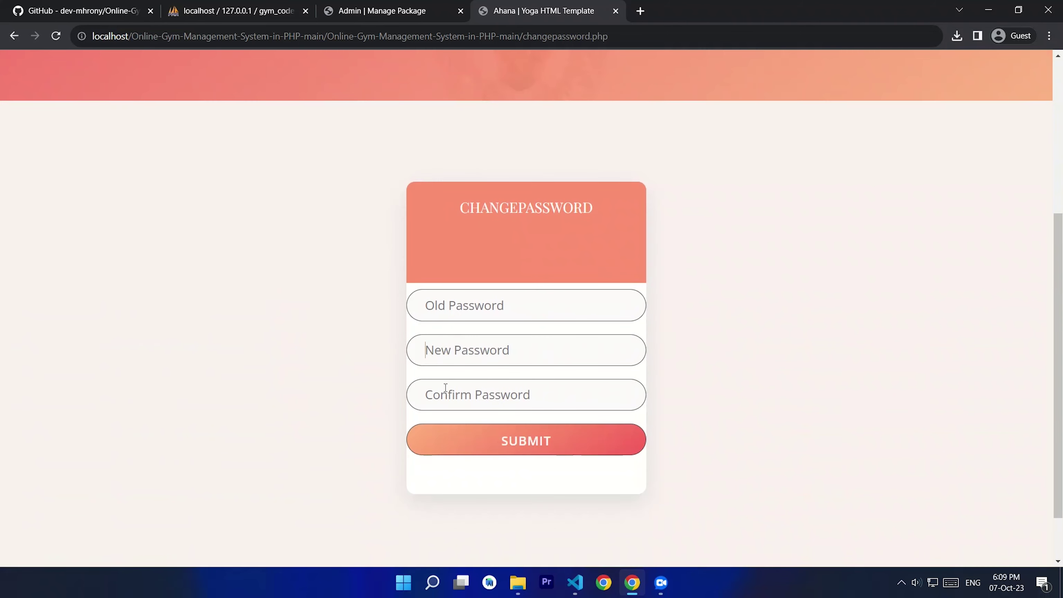
scroll(754, 280, "up", 5)
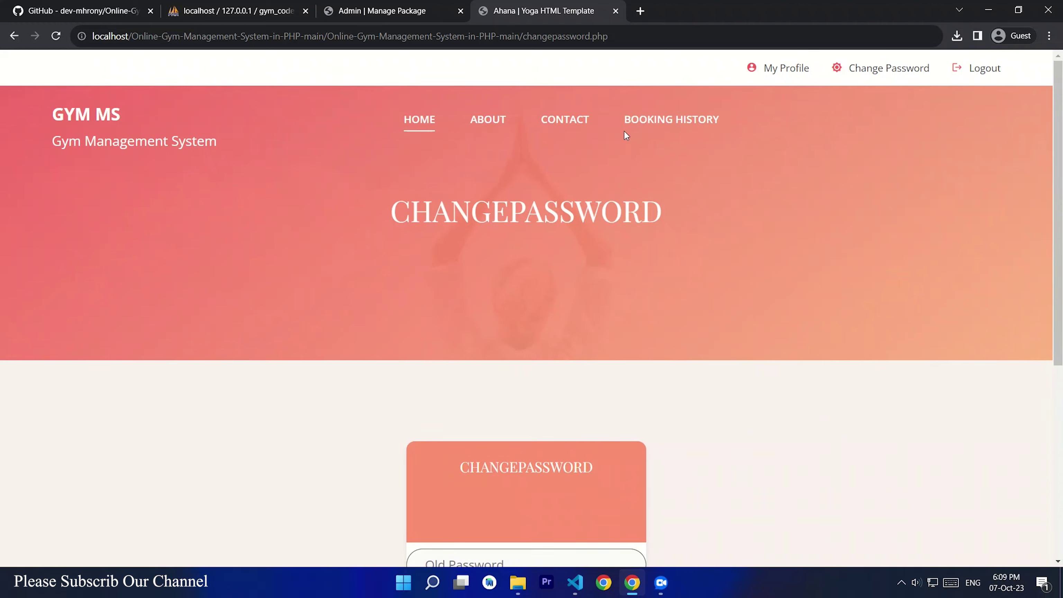
left_click(648, 124)
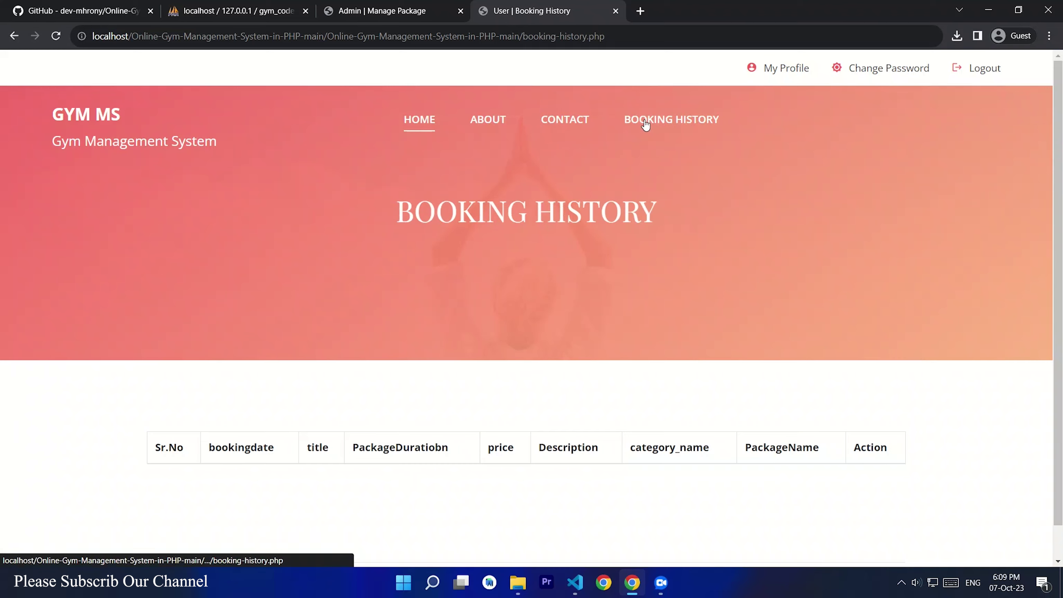
scroll(396, 429, "down", 1)
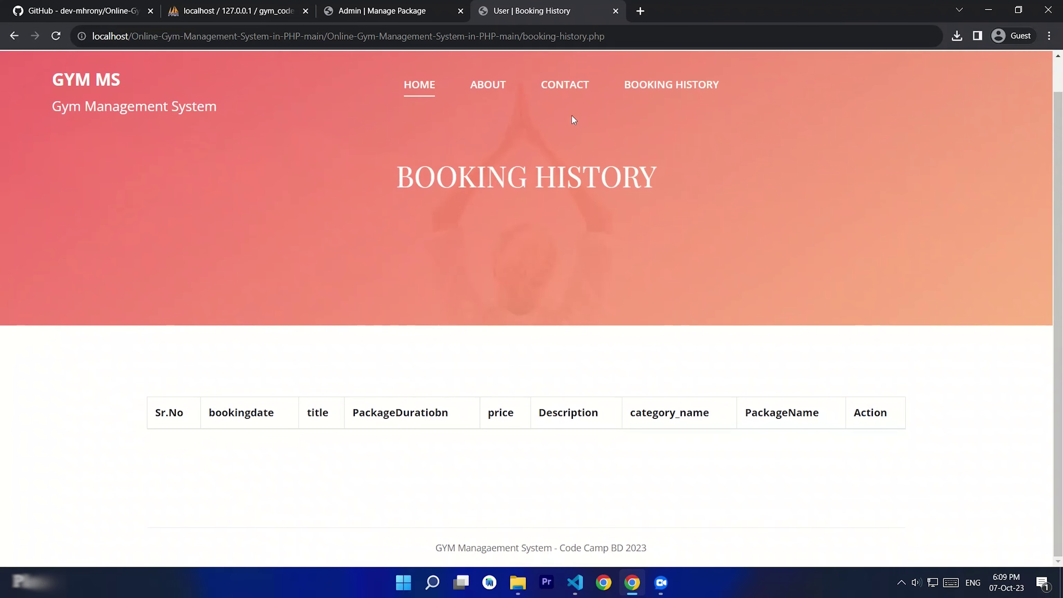
left_click(559, 85)
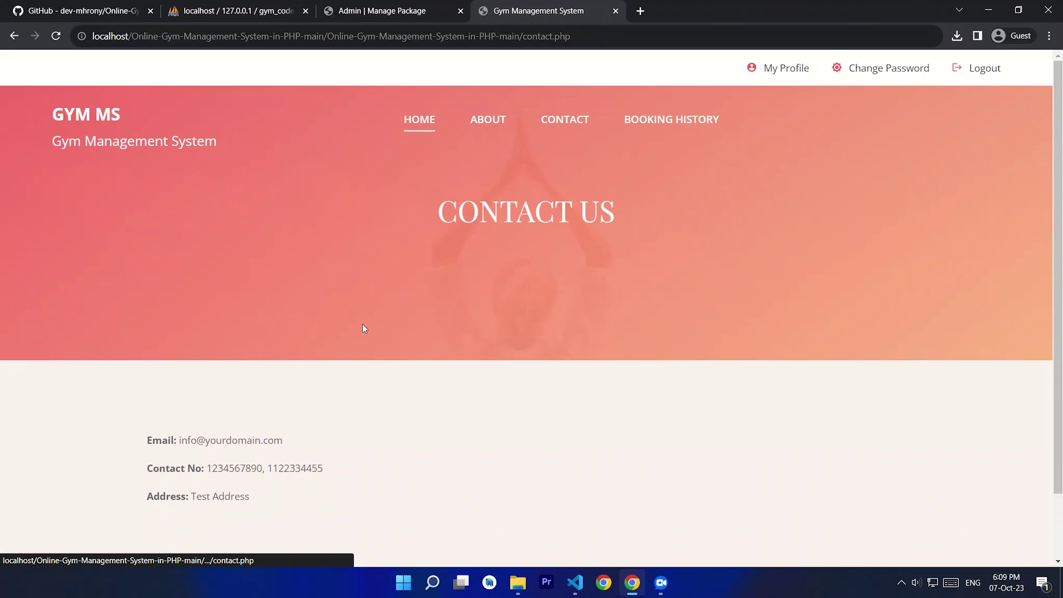
left_click(475, 119)
left_click(421, 125)
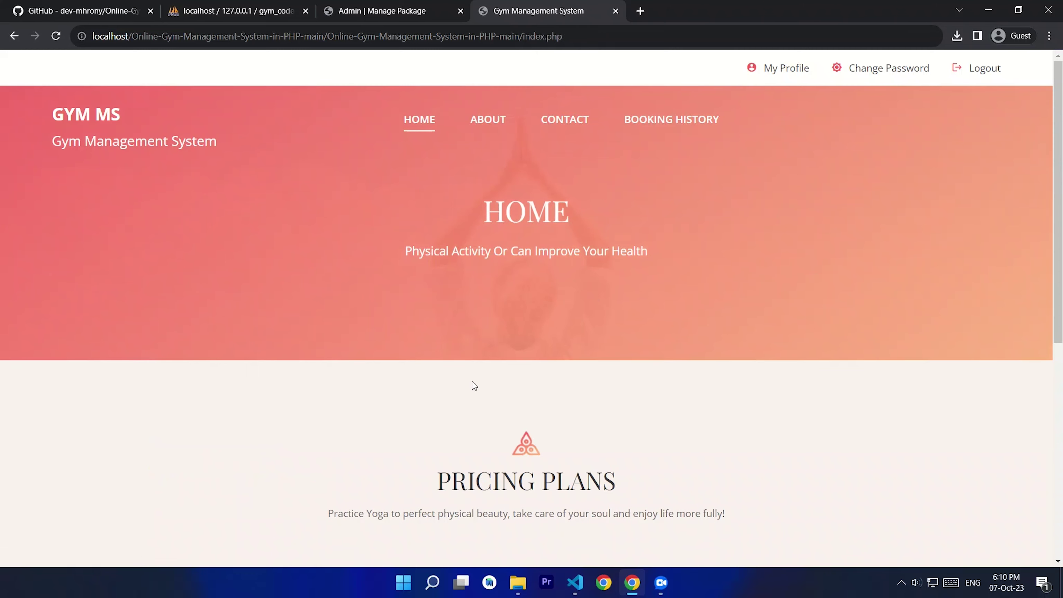
scroll(472, 384, "down", 8)
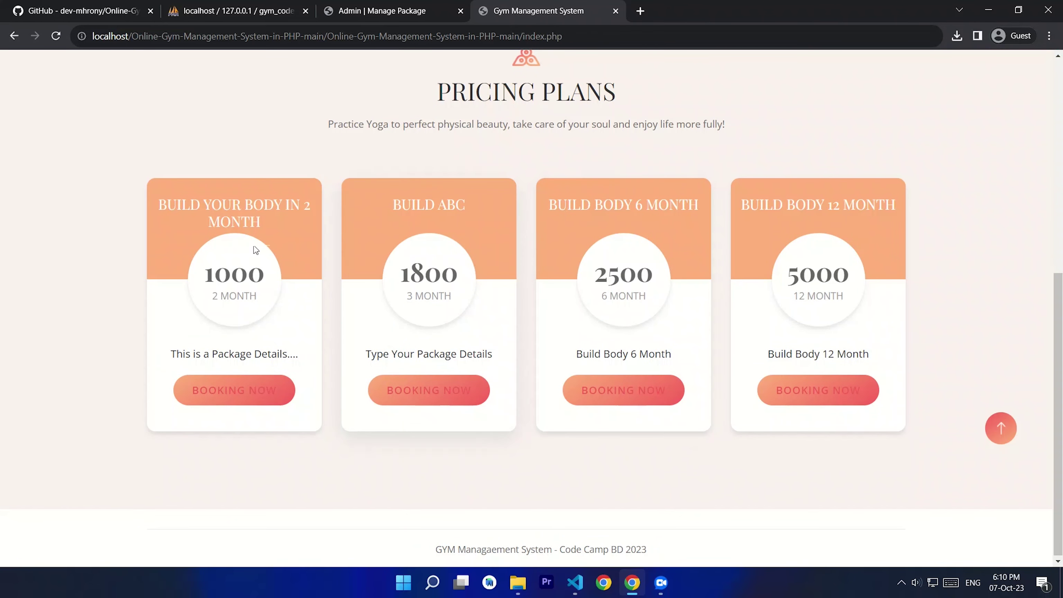
Book the 6 Month 2500 package, confirm it, and land on Booking History
left_click(611, 391)
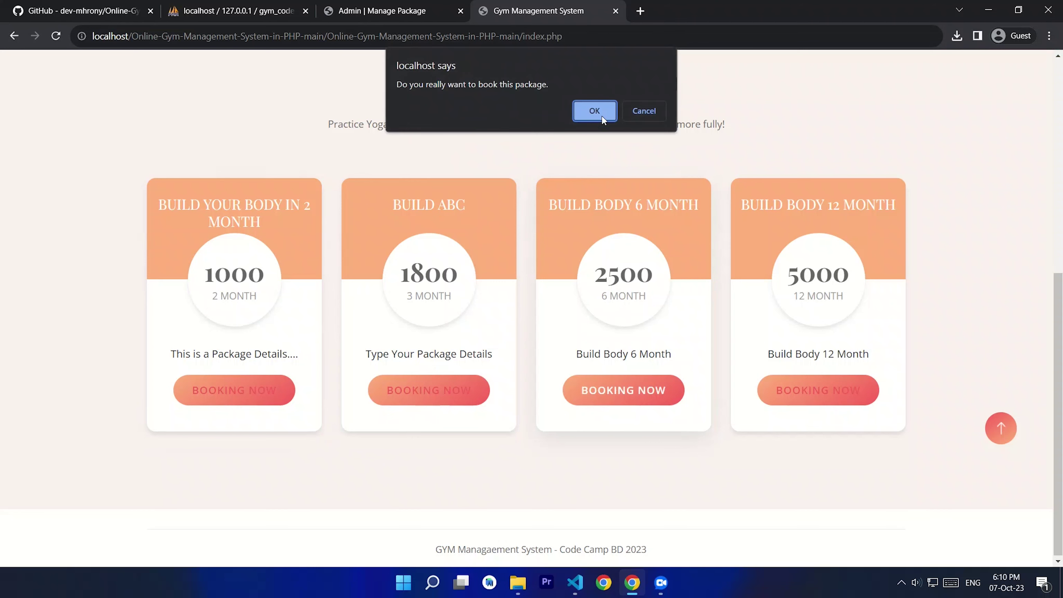
left_click(591, 112)
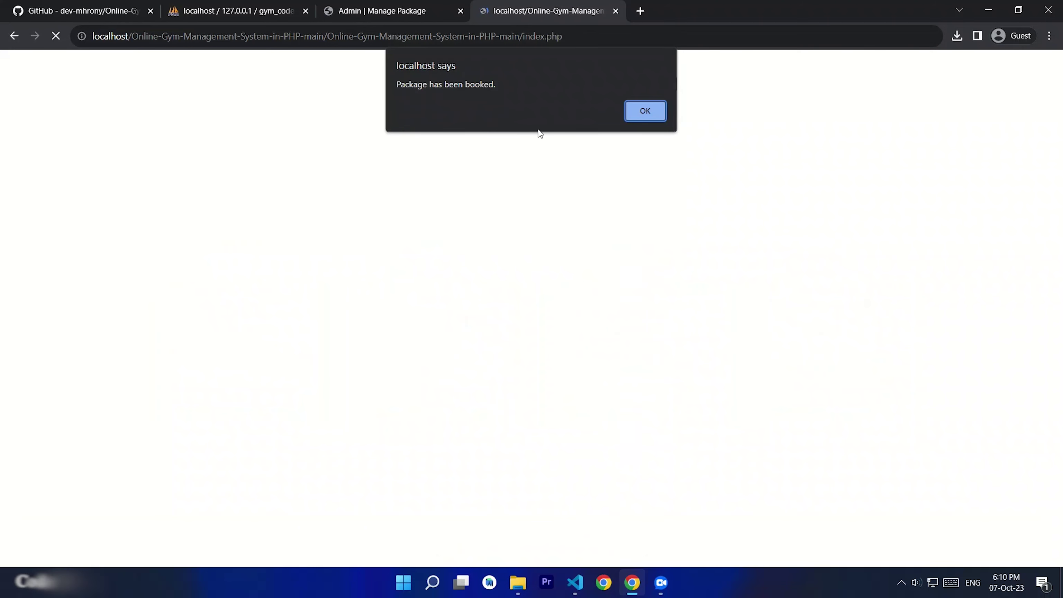
left_click(645, 110)
scroll(544, 272, "down", 2)
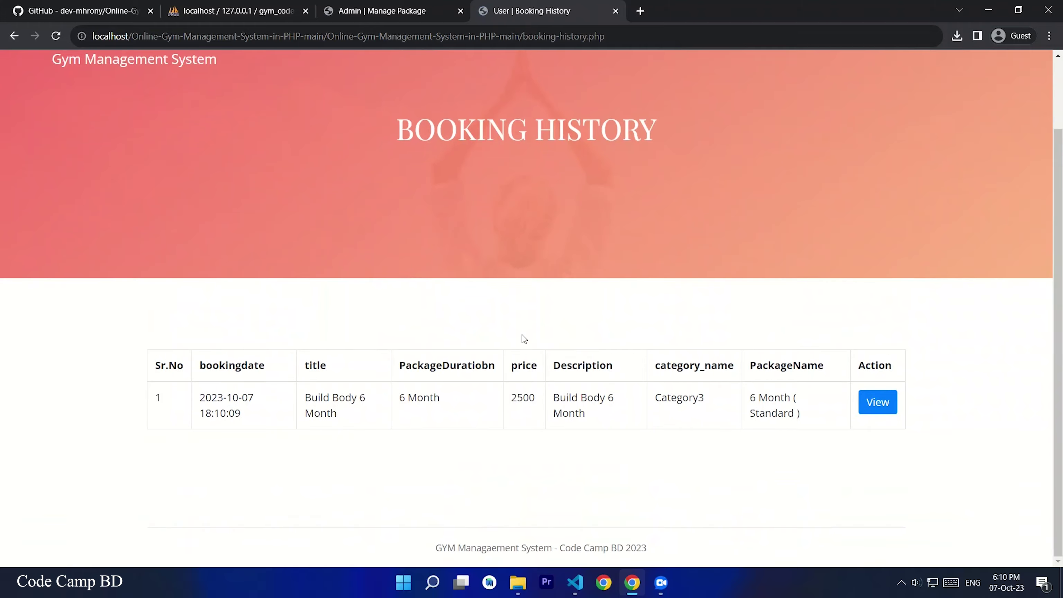
scroll(518, 228, "up", 2)
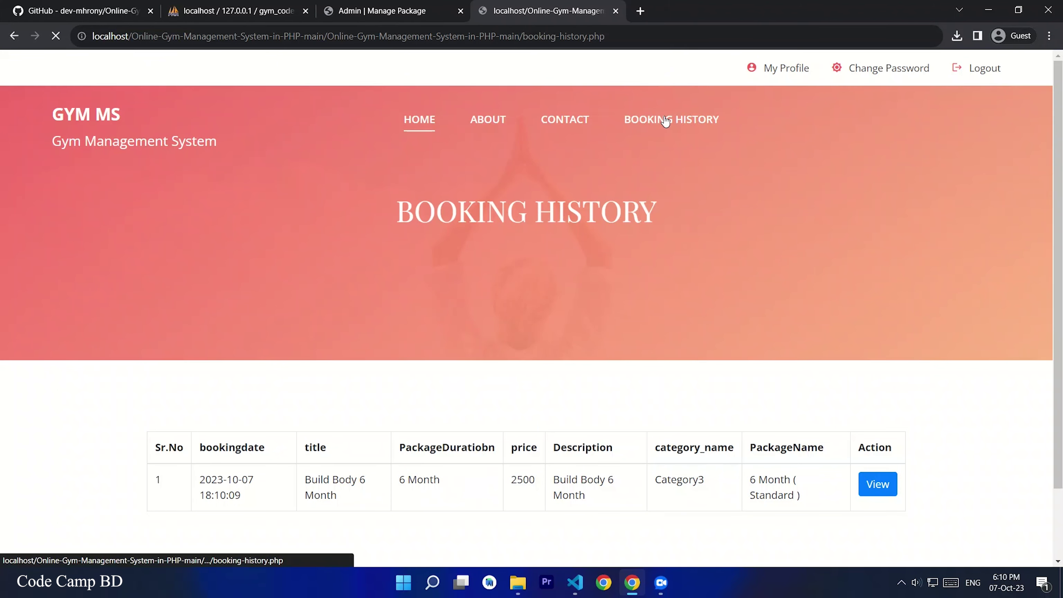
scroll(828, 383, "down", 2)
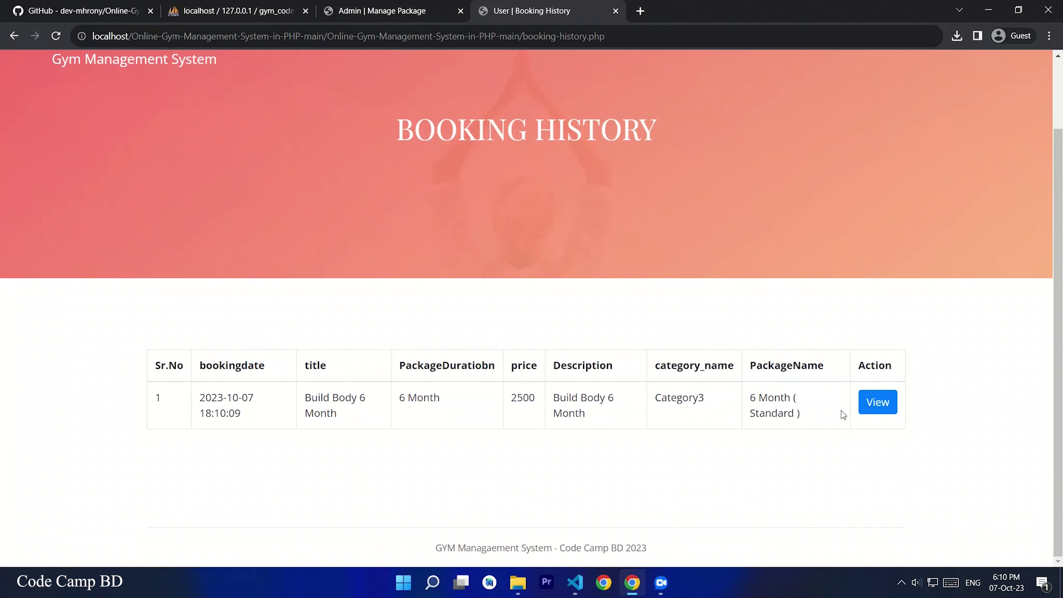
Open booking 9's details and highlight the booking date and customer name
left_click(878, 402)
scroll(438, 371, "down", 3)
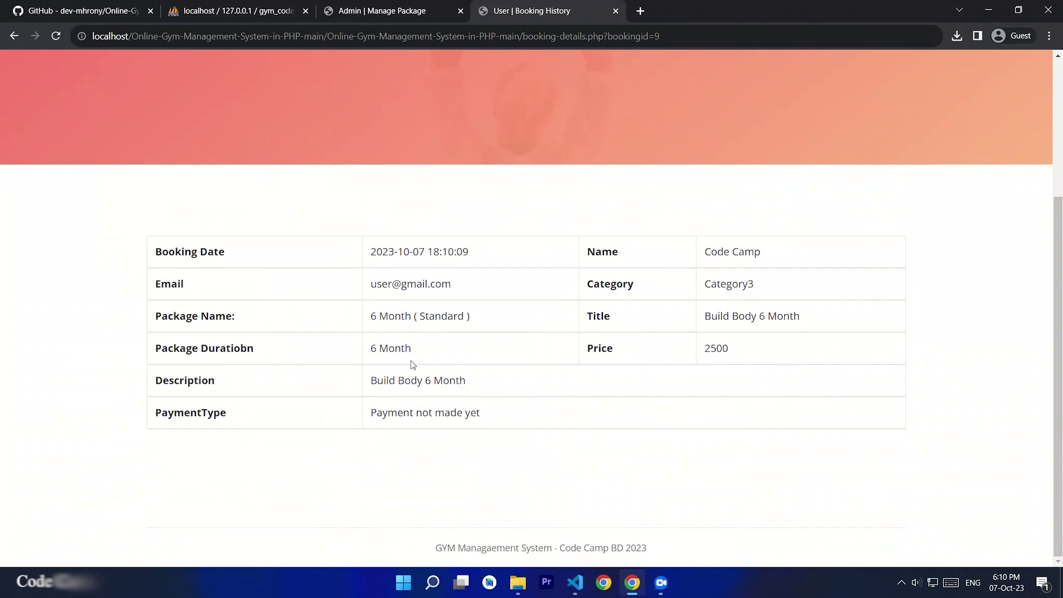
left_click_drag(503, 418, 177, 267)
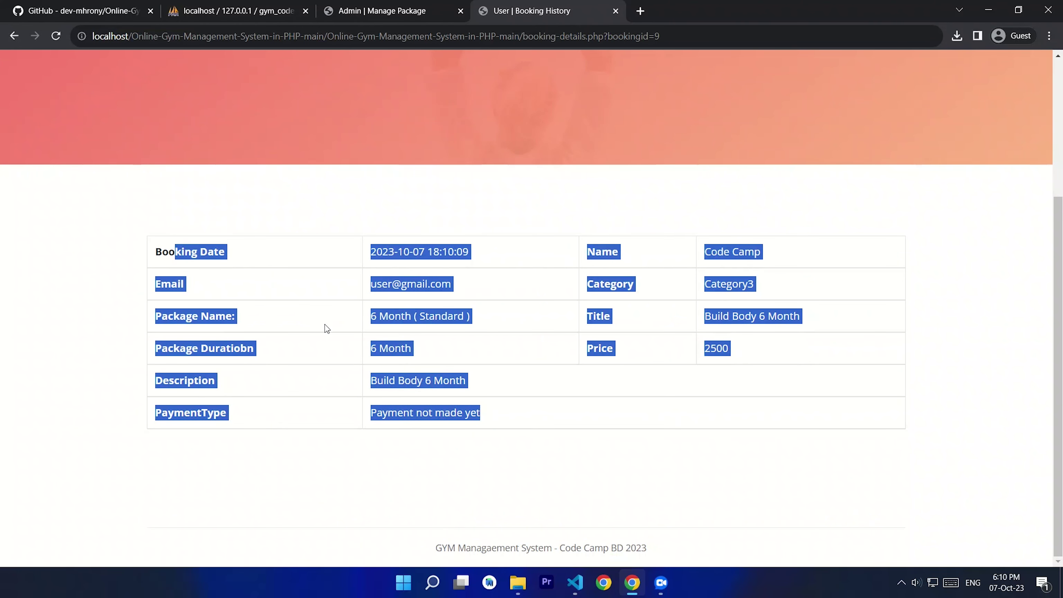
left_click(423, 271)
left_click_drag(465, 263, 374, 253)
left_click(495, 265)
left_click_drag(705, 263, 791, 261)
left_click(769, 275)
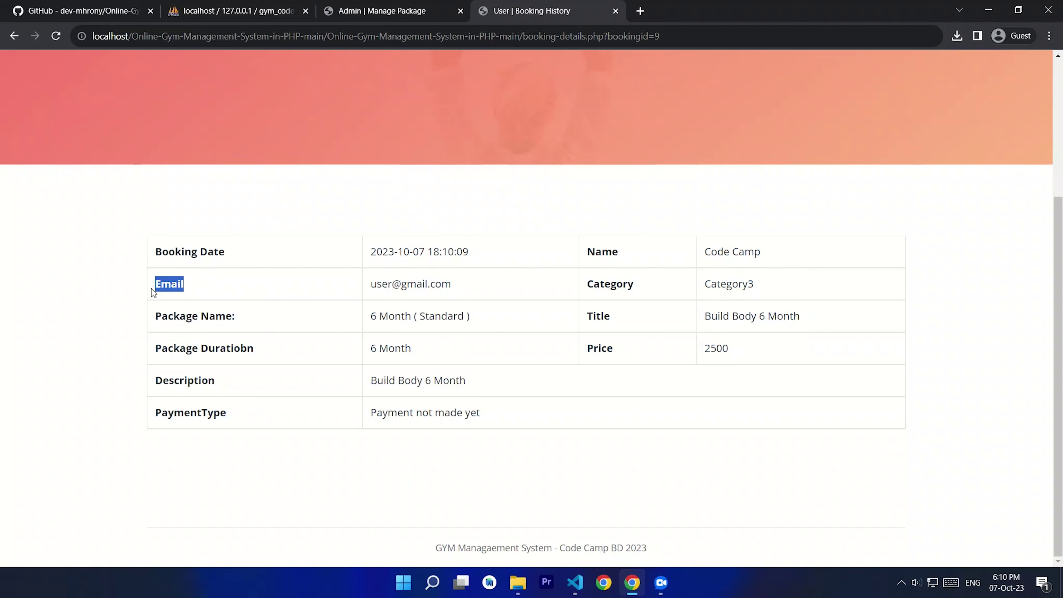
Highlight the e-mail, Category3, Build Body 6 Month, duration, 2500 price and unpaid status
triple_click(429, 296)
left_click_drag(755, 284, 709, 285)
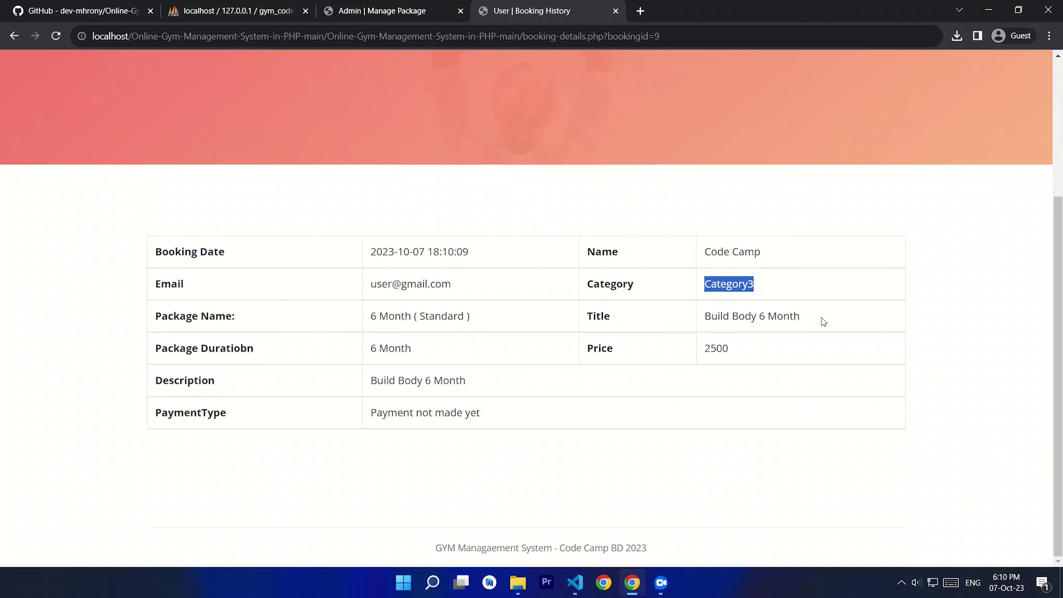
left_click_drag(824, 322, 710, 319)
left_click_drag(486, 318, 344, 317)
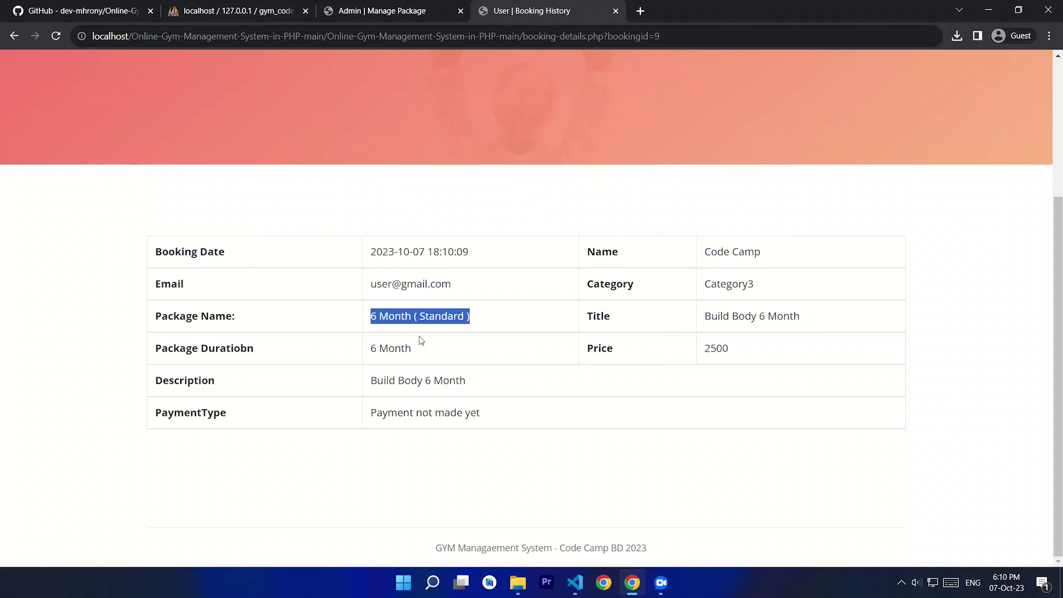
left_click_drag(420, 342, 394, 359)
left_click_drag(757, 363, 695, 359)
left_click_drag(573, 379, 375, 391)
left_click_drag(483, 415, 383, 416)
left_click(525, 414)
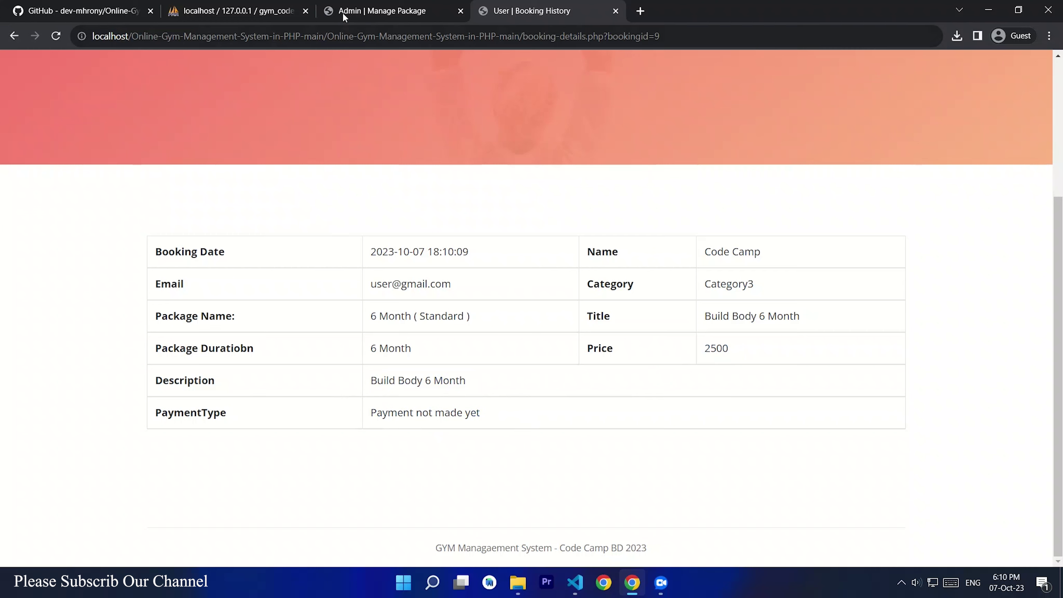
In the admin panel, list new bookings and check the customer, e-mail, date and package
left_click(376, 10)
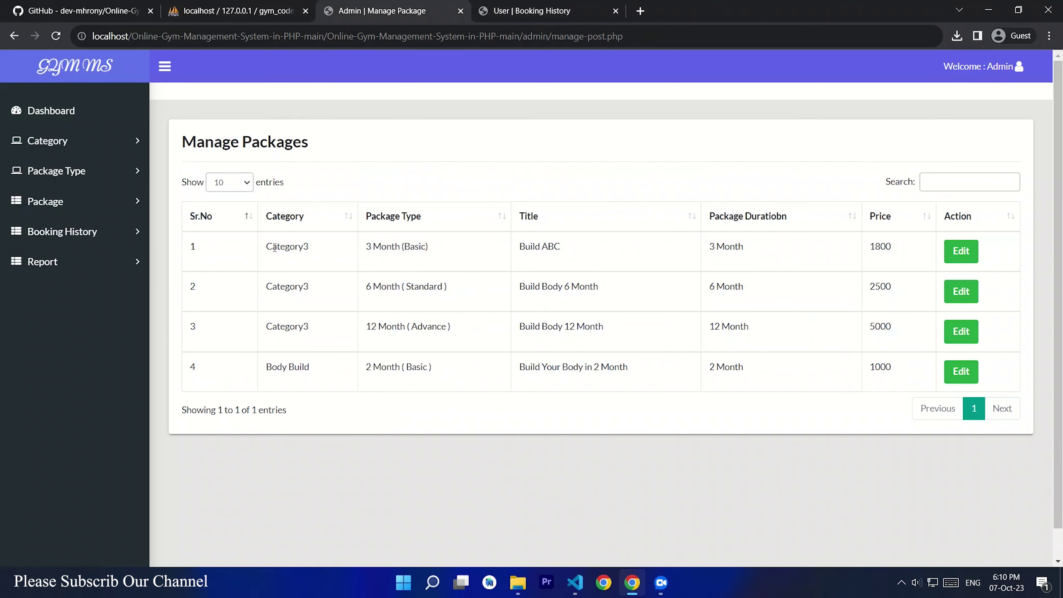
left_click(38, 232)
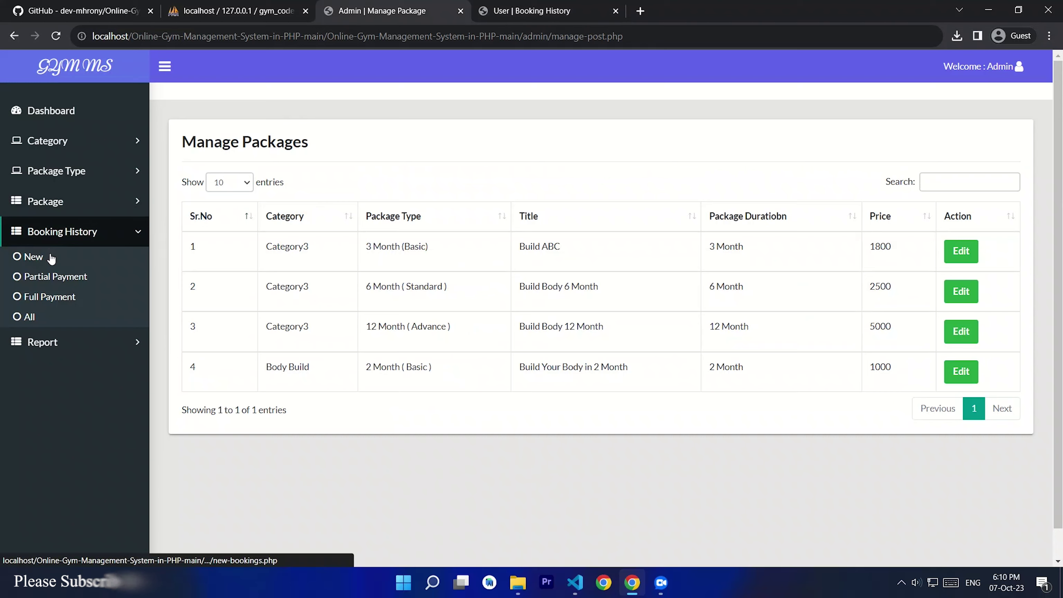
left_click(23, 250)
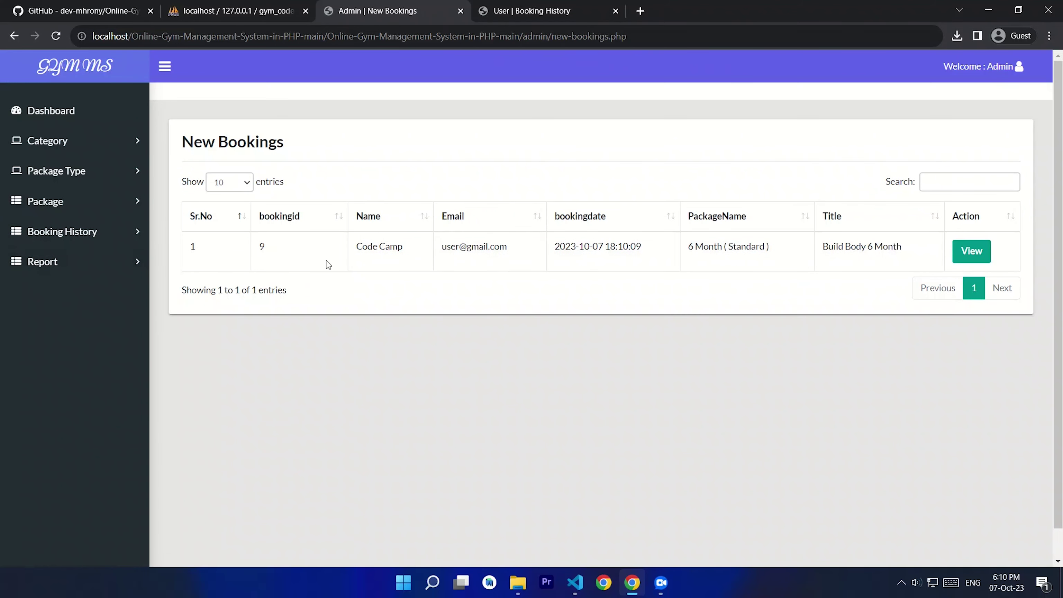
left_click(394, 298)
left_click_drag(357, 246, 641, 248)
left_click(462, 312)
left_click_drag(737, 249, 790, 257)
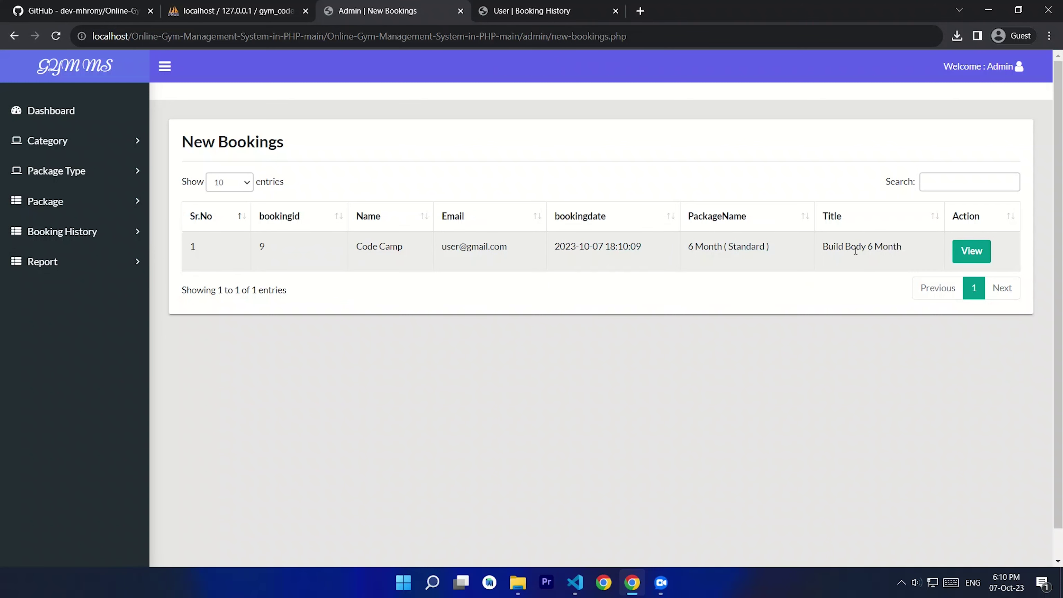
Open booking 9's admin details, check the 2500 price, and bring up the payment form
left_click(972, 250)
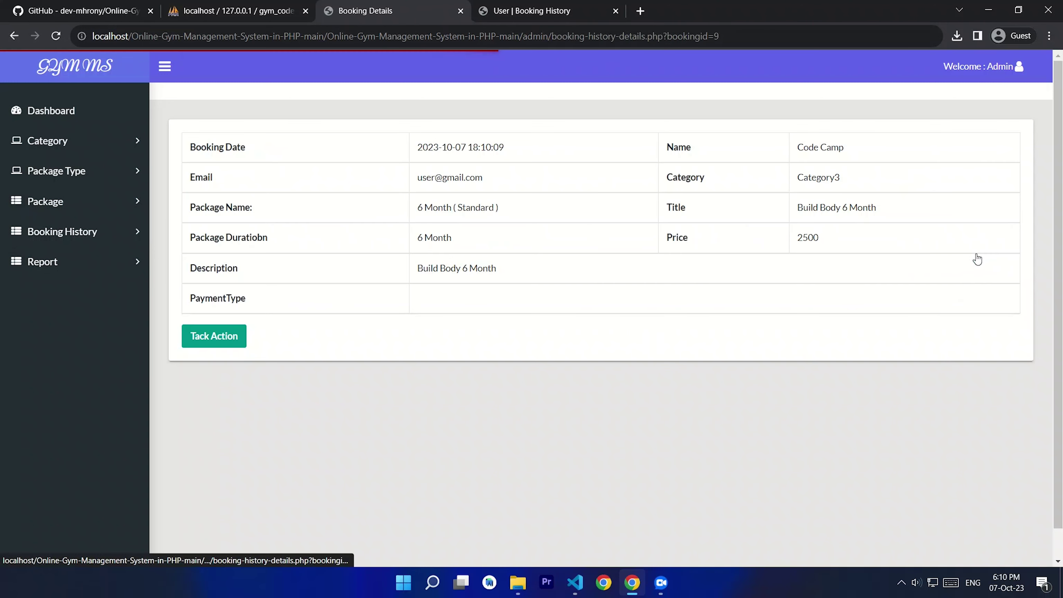
double_click(814, 238)
triple_click(250, 302)
left_click(472, 293)
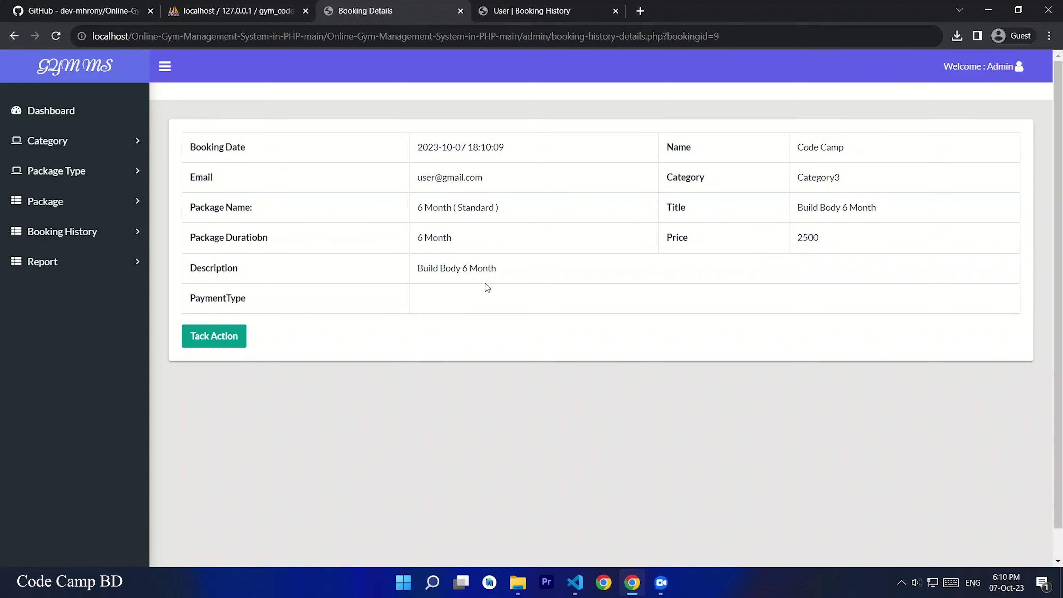
left_click(221, 340)
Submit a Partial Payment of 1000, then view the booking's payment history showing 1000
left_click(390, 111)
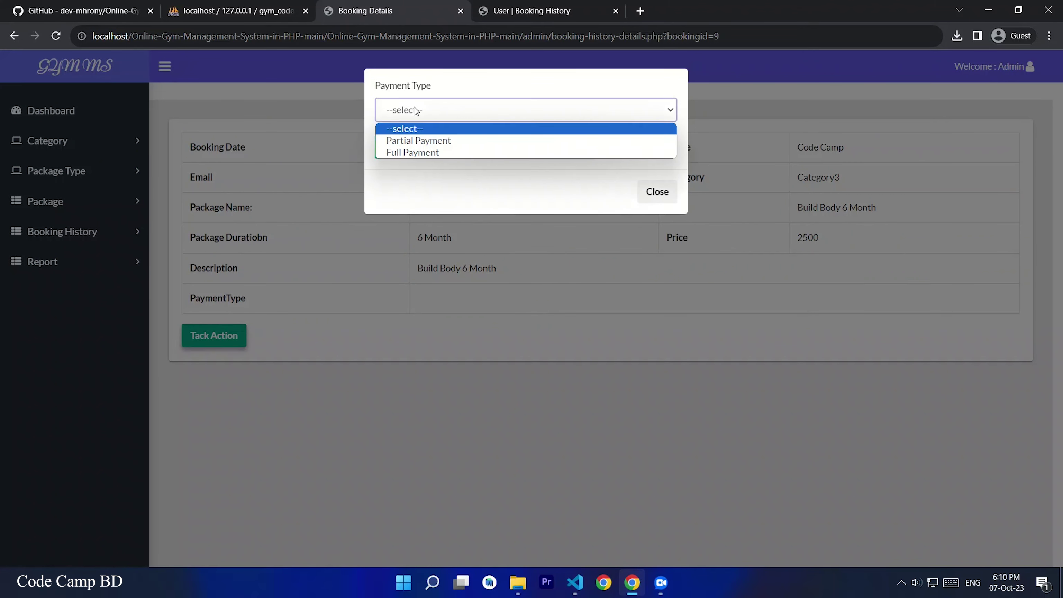
left_click(409, 141)
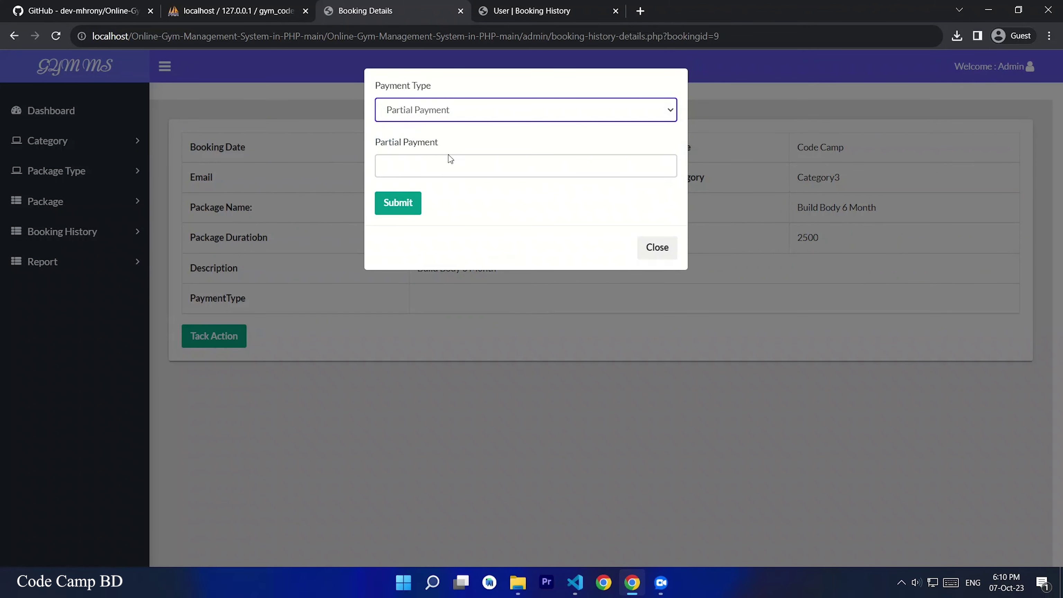
left_click(411, 165)
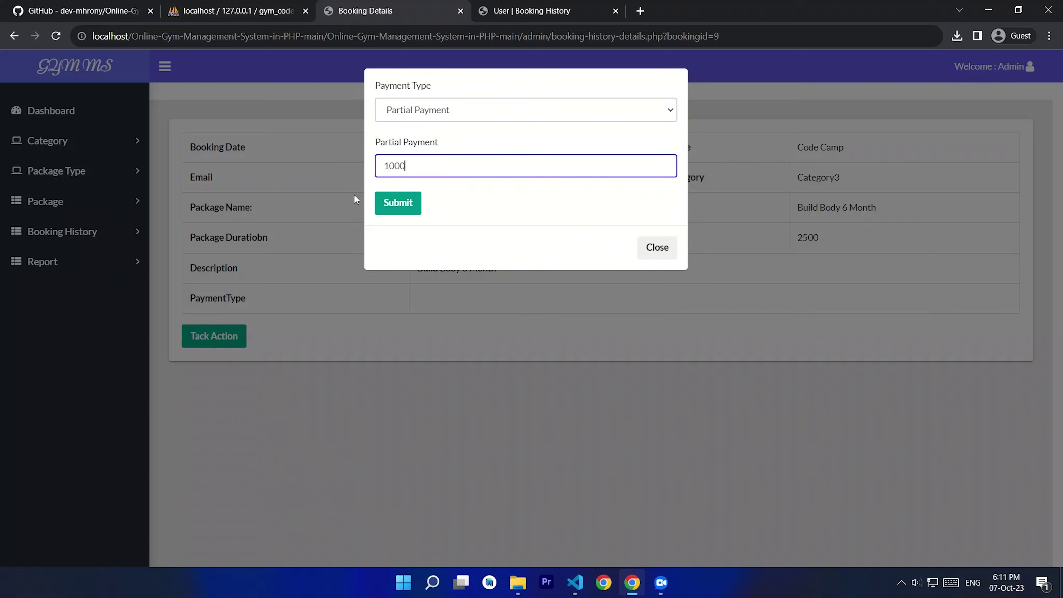
left_click(422, 209)
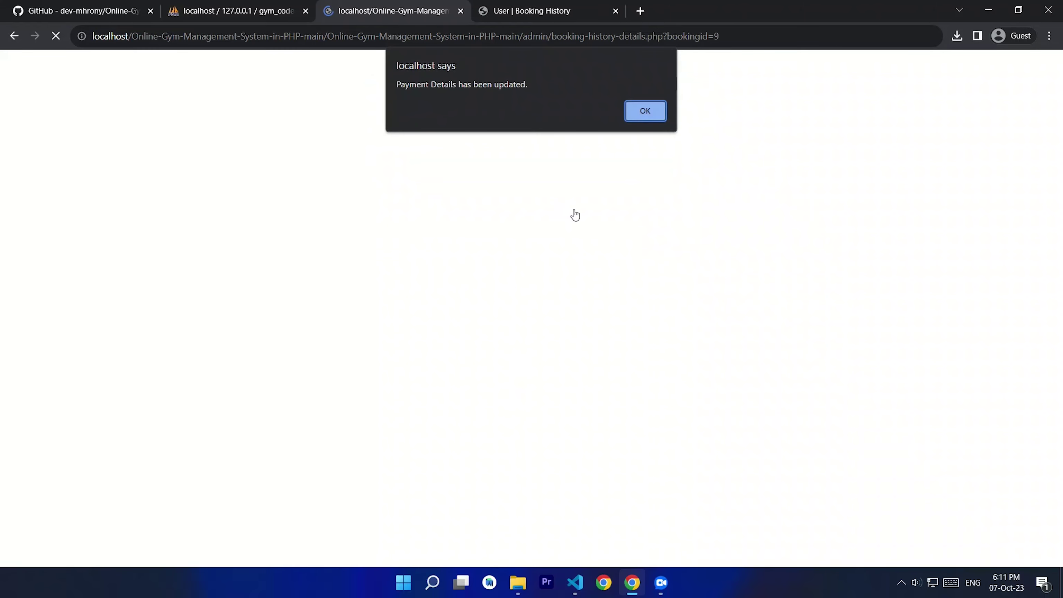
left_click(635, 116)
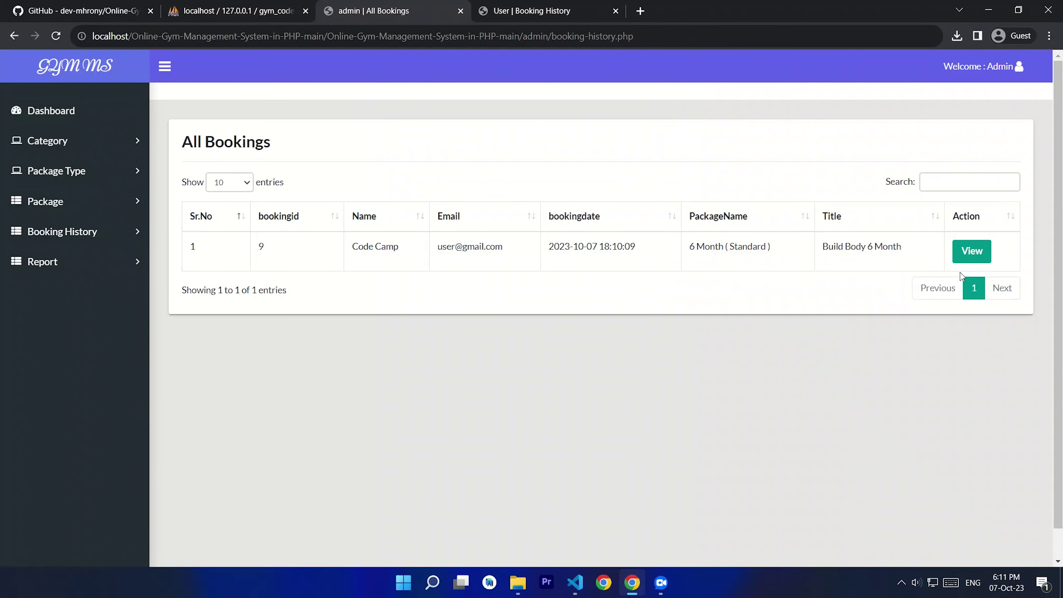
left_click(968, 257)
left_click_drag(557, 444, 434, 409)
left_click(507, 437)
Check the 1000 paid and total, then reload the member's booking page to see Partial Payment
double_click(466, 405)
double_click(457, 432)
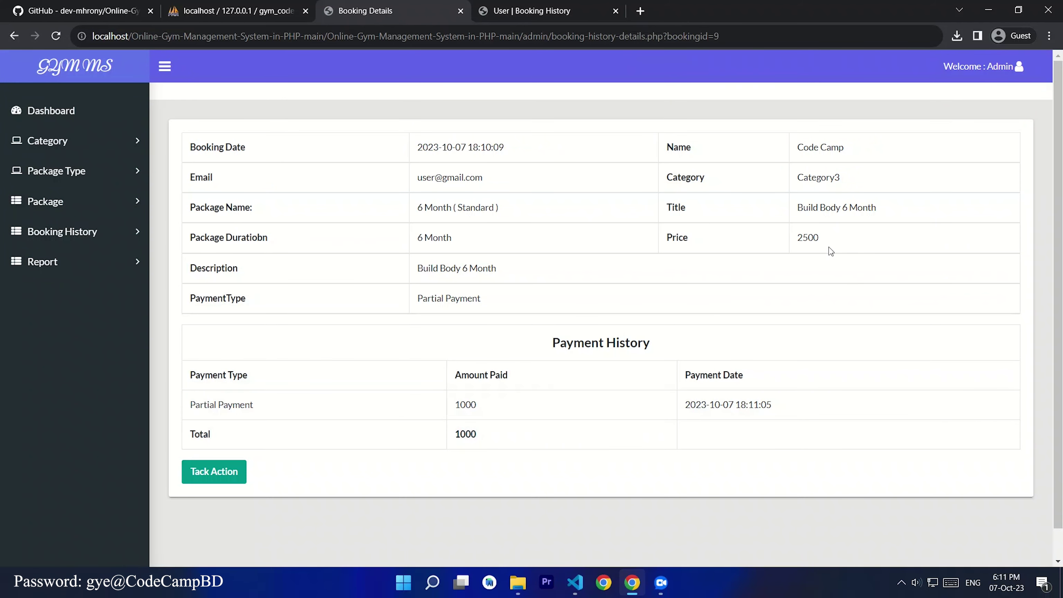
double_click(462, 434)
left_click(522, 412)
left_click(544, 12)
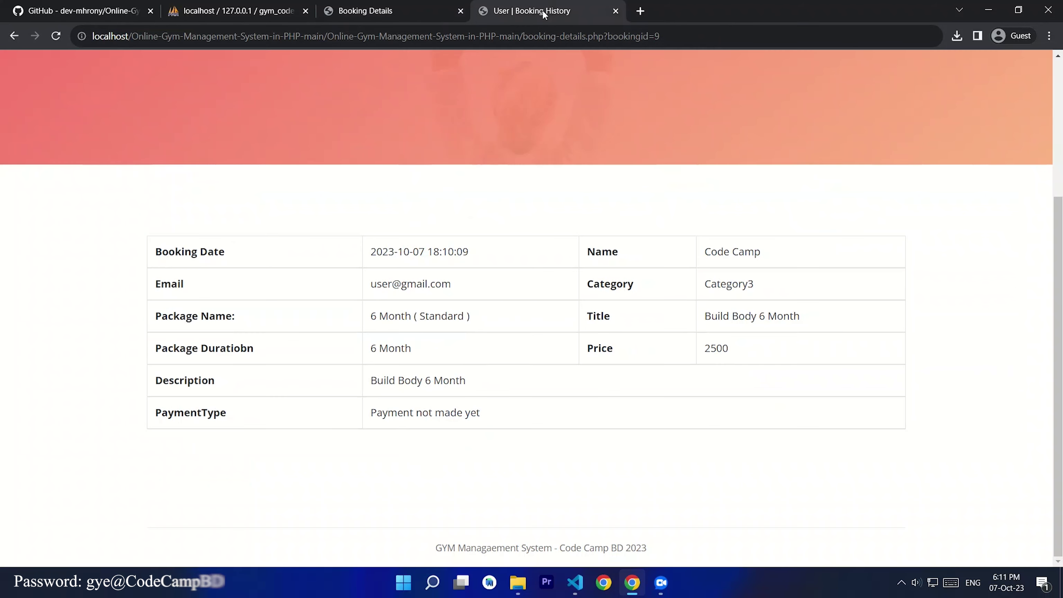
left_click(56, 35)
scroll(433, 422, "down", 3)
left_click(452, 435)
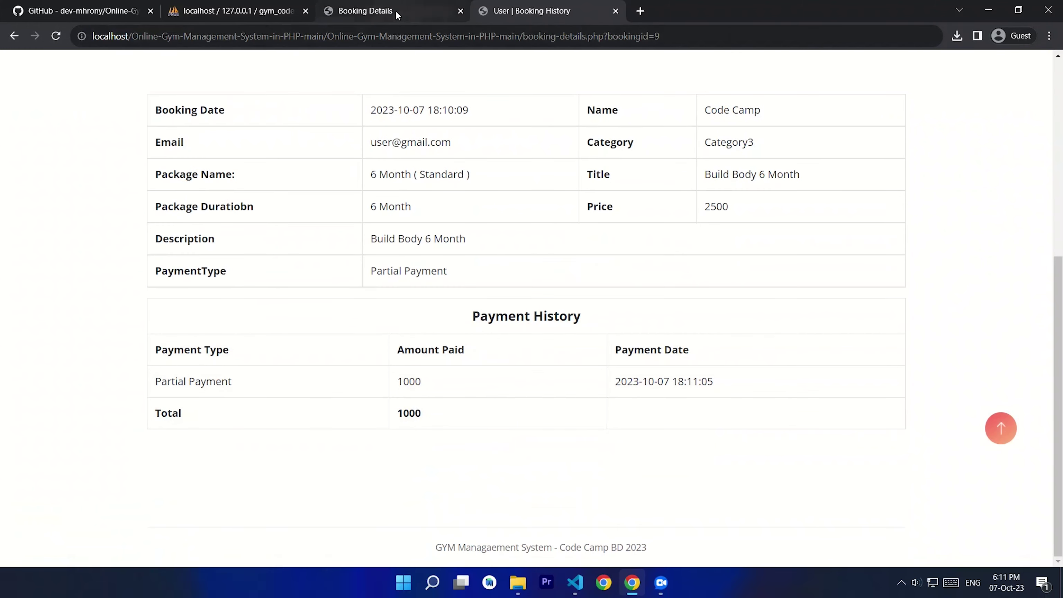
left_click(398, 12)
Select Full Payment in the payment form and submit it
left_click(234, 474)
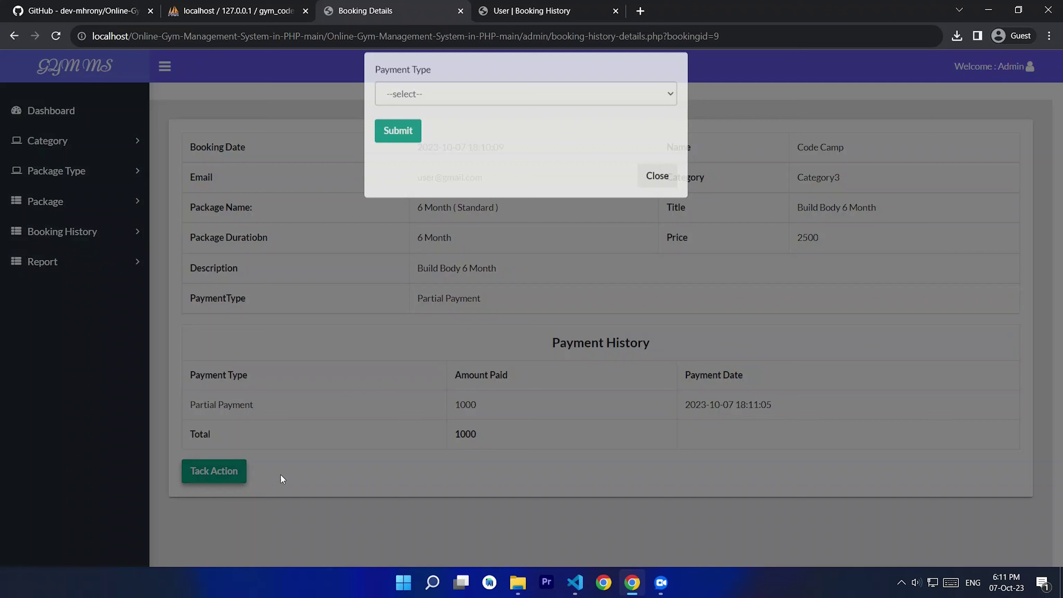
left_click(472, 116)
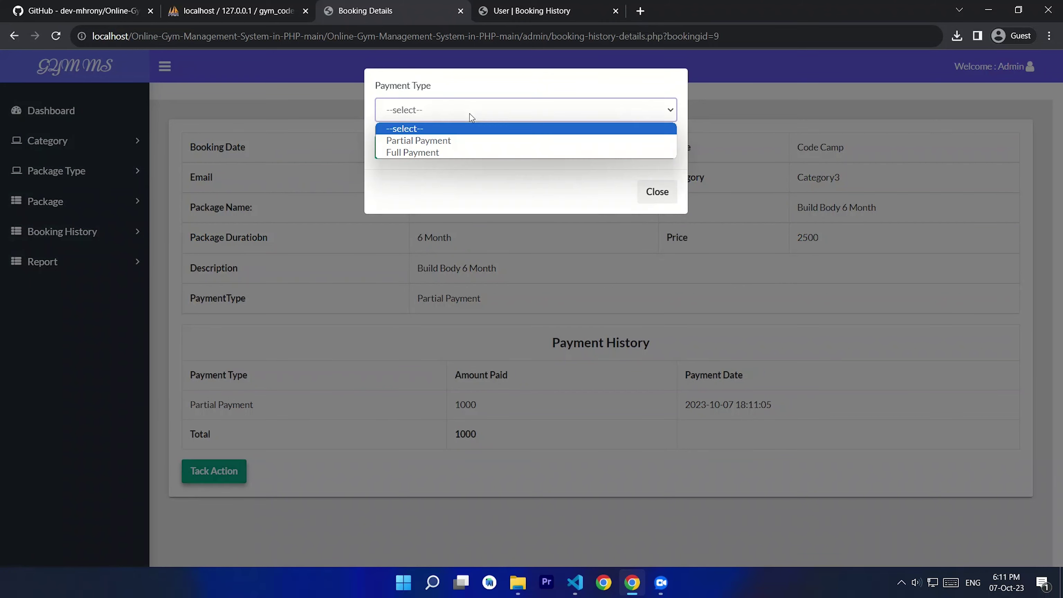
left_click(459, 153)
left_click(400, 151)
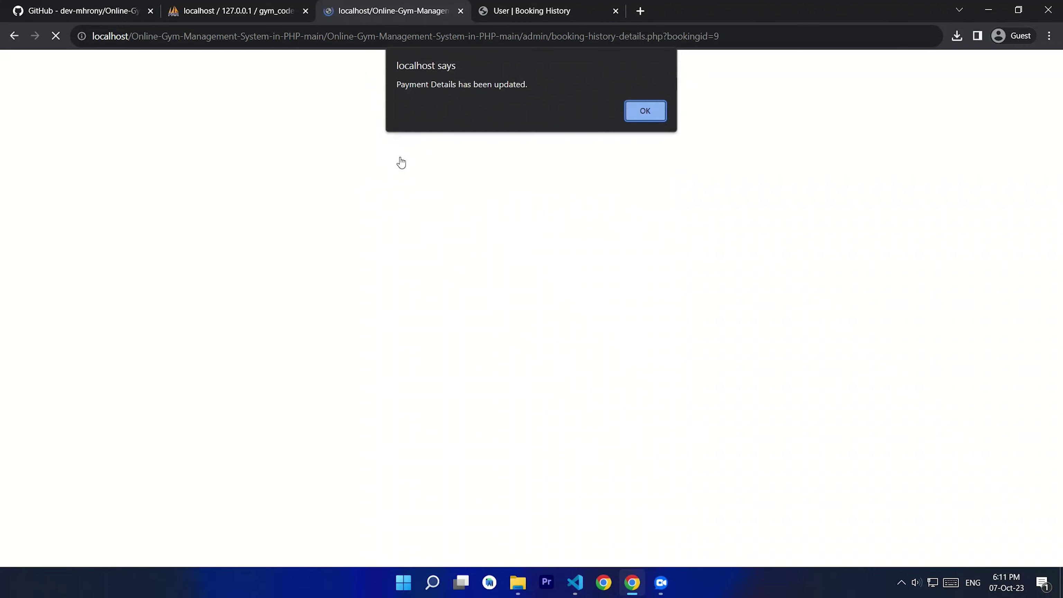
left_click(645, 110)
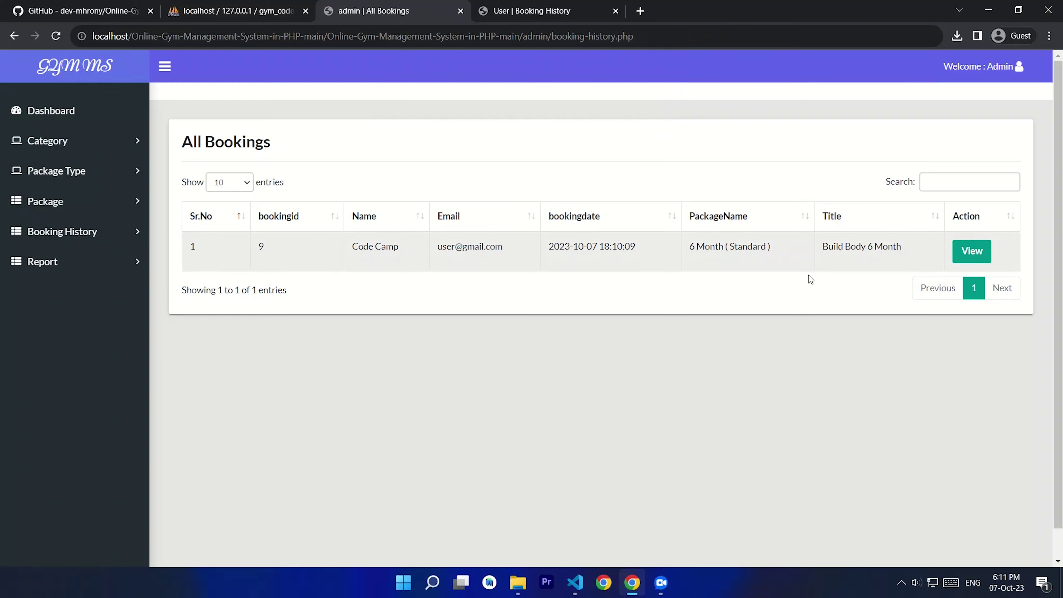
Check the payment history: 1000 partial plus 1500 full, totalling the 2500 price
left_click(958, 259)
scroll(598, 345, "down", 1)
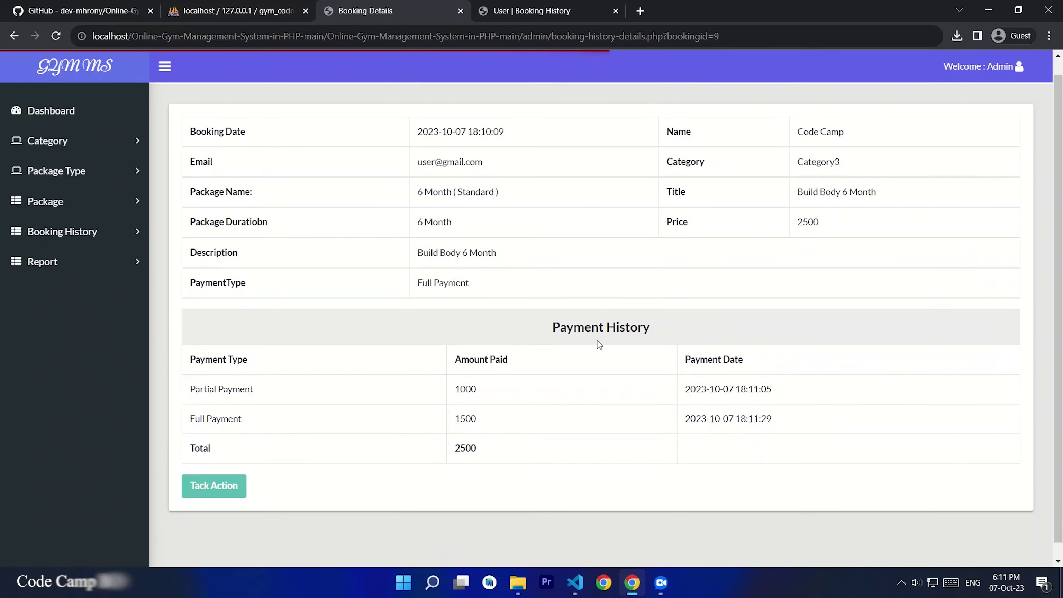
double_click(466, 403)
double_click(465, 373)
left_click_drag(247, 403, 196, 404)
left_click_drag(258, 373, 184, 374)
left_click(281, 375)
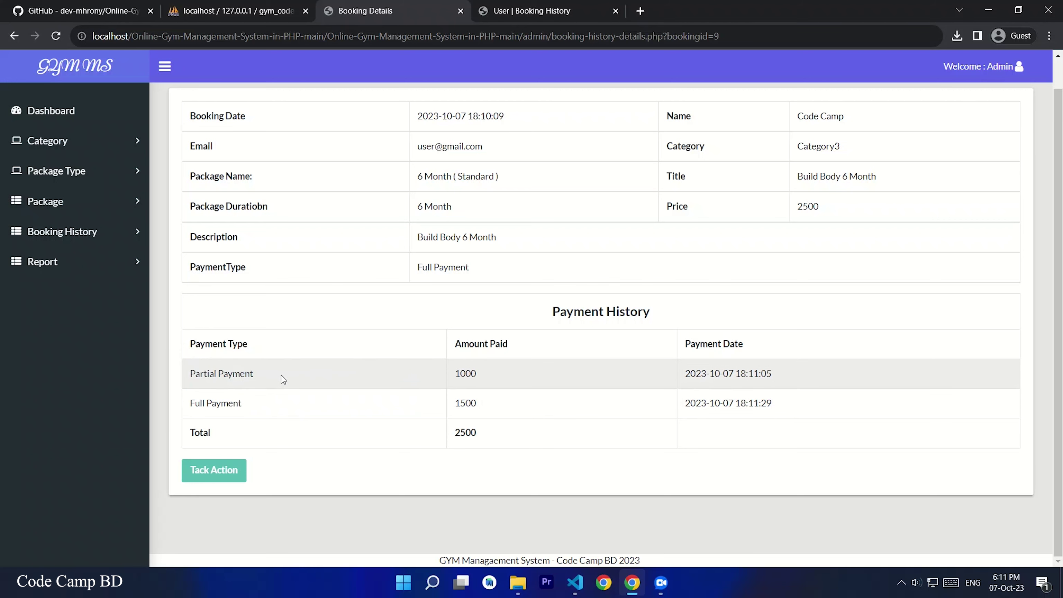
double_click(477, 408)
double_click(471, 433)
left_click_drag(823, 206, 800, 211)
Reload the member's booking page to confirm Full Payment status and the updated history
left_click(578, 11)
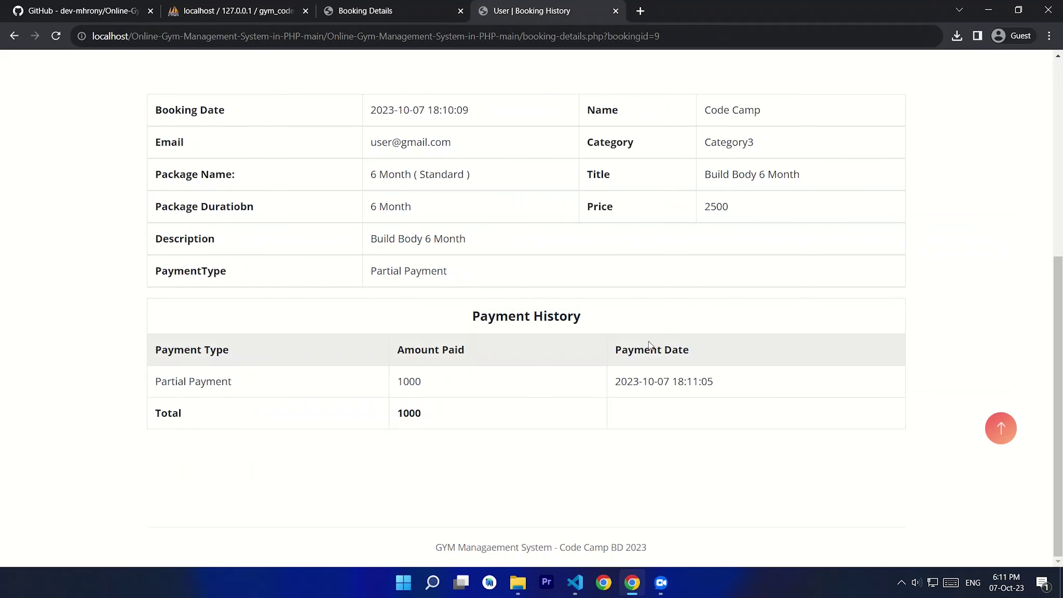
left_click(55, 36)
left_click_drag(481, 452, 293, 382)
left_click_drag(455, 302, 361, 277)
left_click(464, 278)
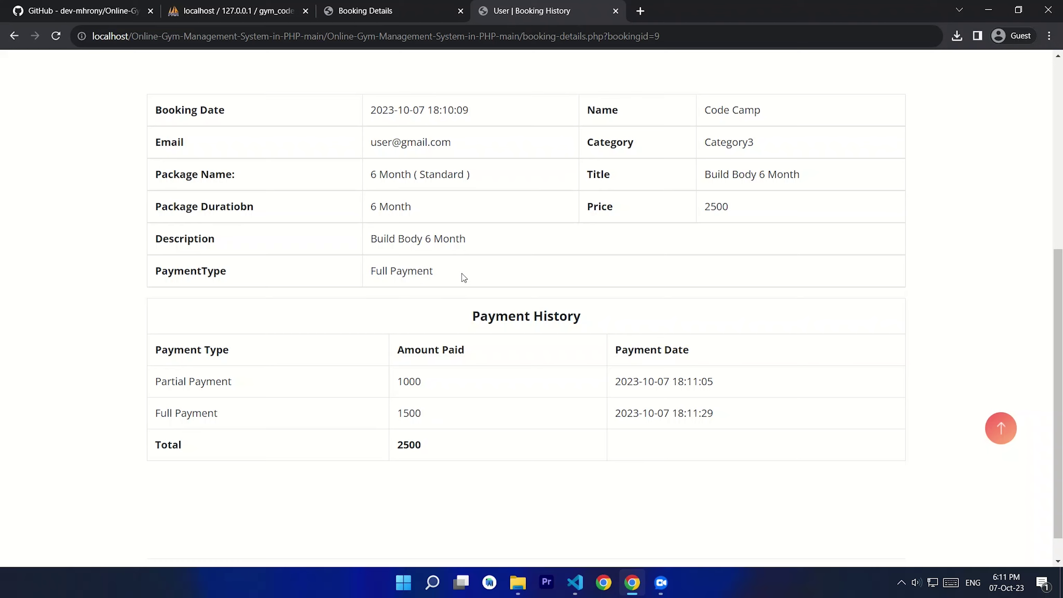
scroll(553, 283, "up", 6)
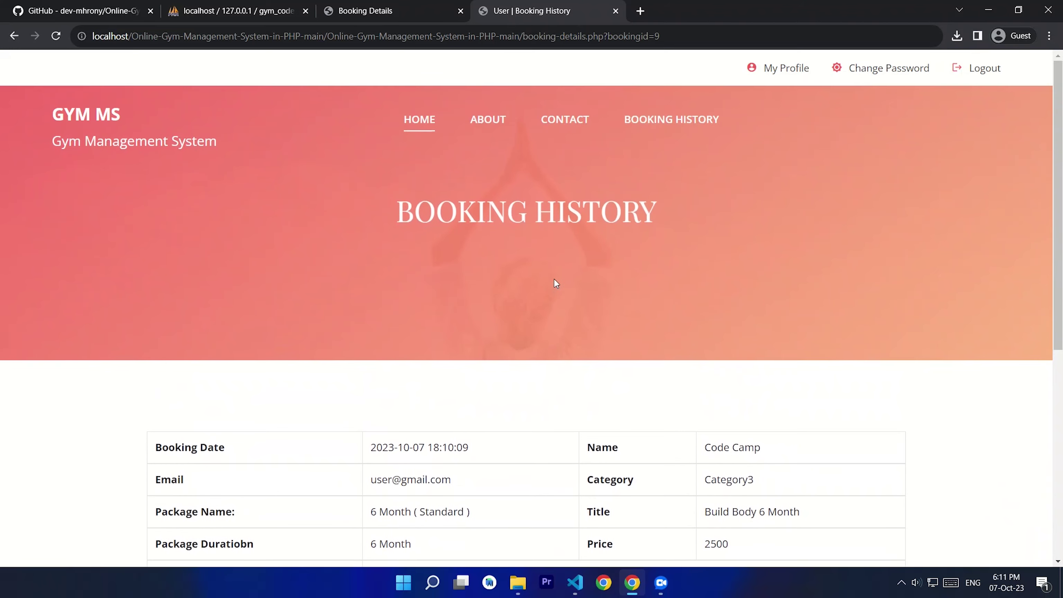
scroll(654, 271, "down", 6)
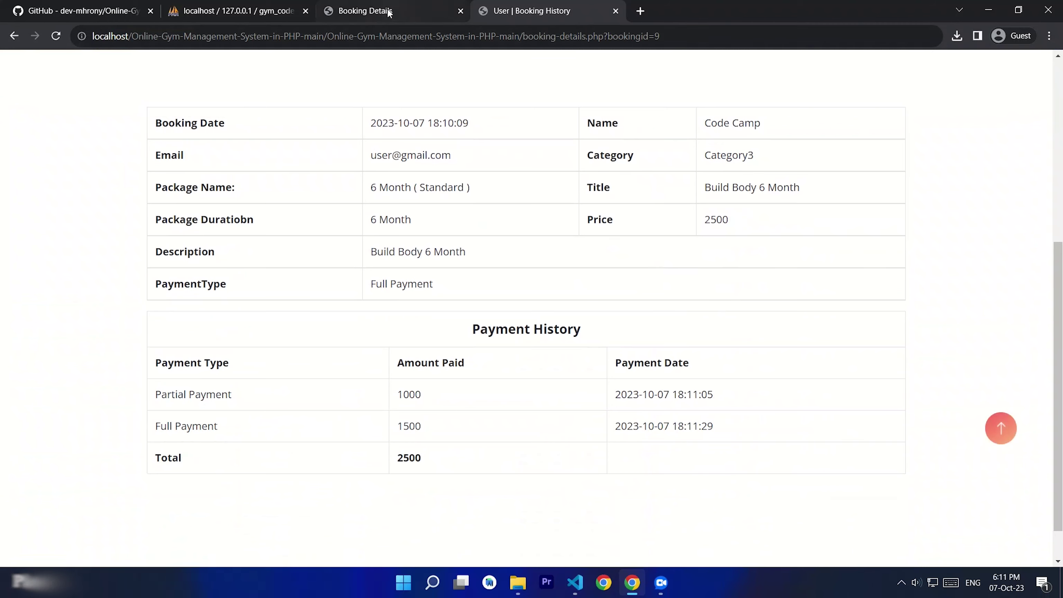
left_click(379, 11)
Browse the Partial Payment, Full Payment and All bookings lists, viewing booking 9's details
left_click(85, 242)
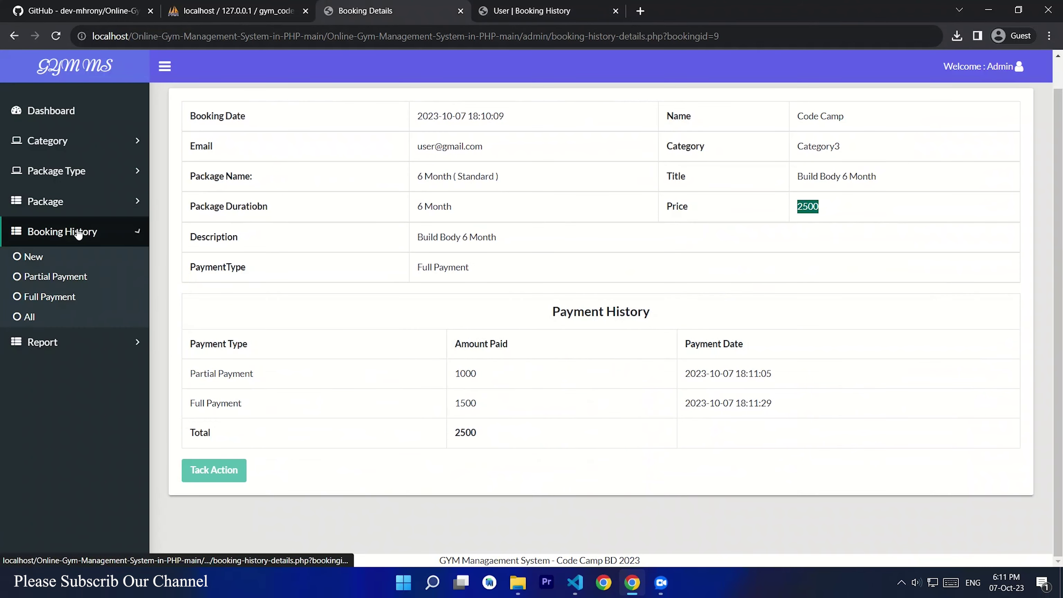
left_click(63, 277)
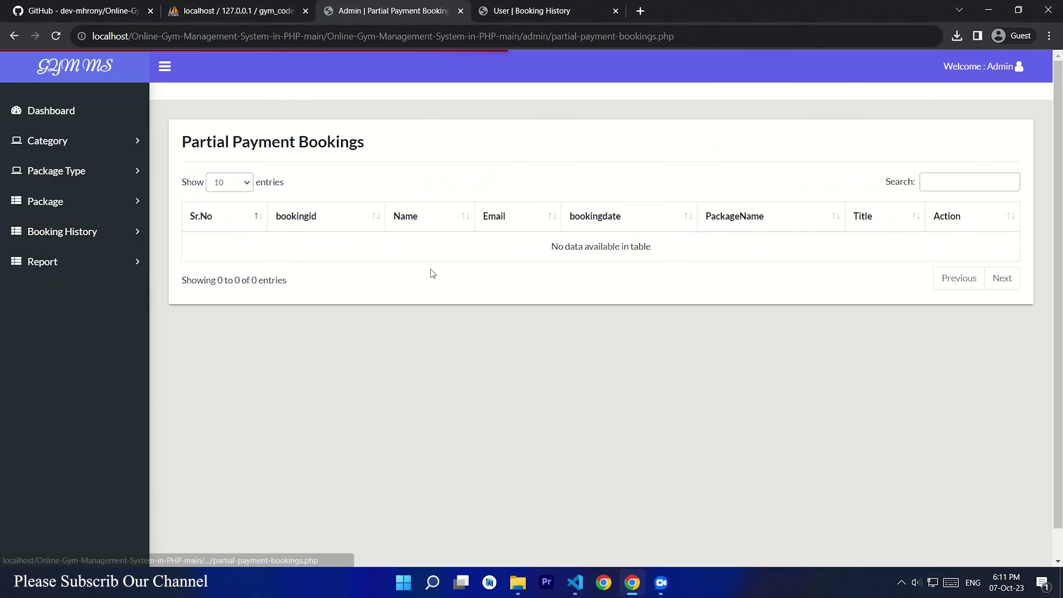
left_click(91, 233)
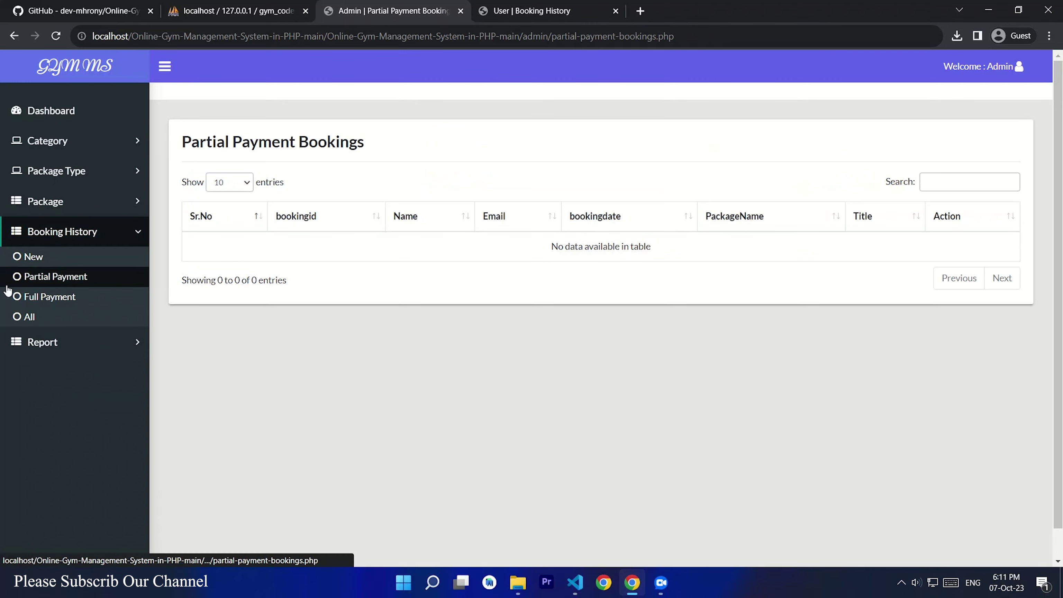
left_click(47, 298)
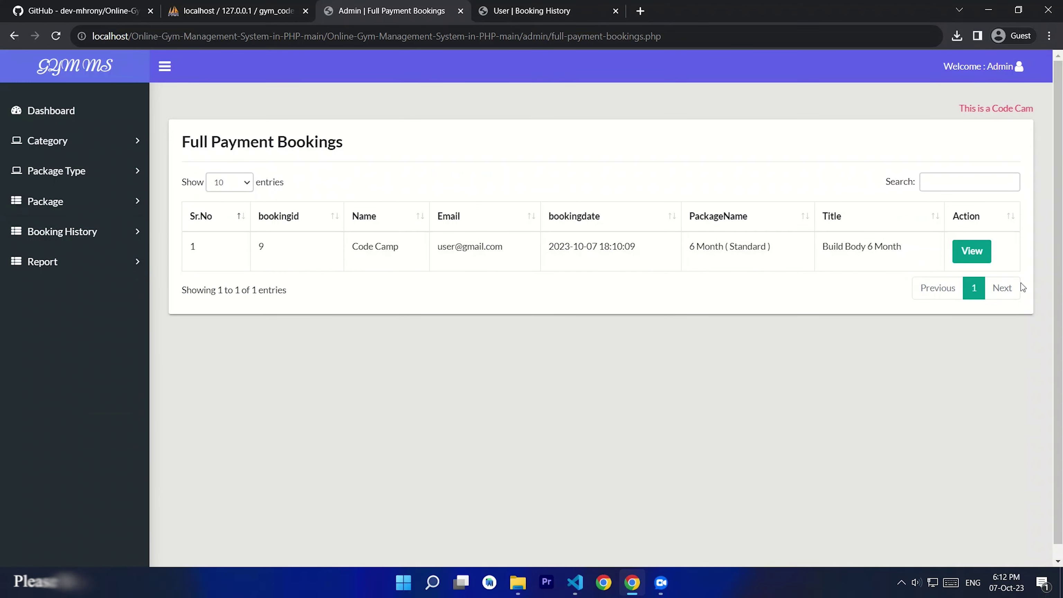
left_click(971, 251)
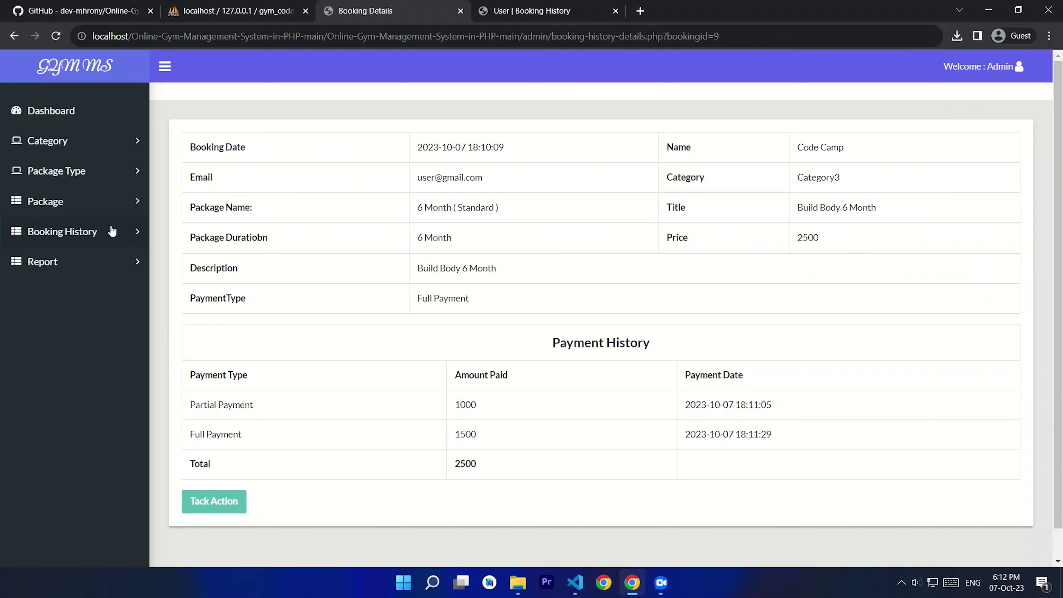
left_click(84, 232)
left_click(36, 319)
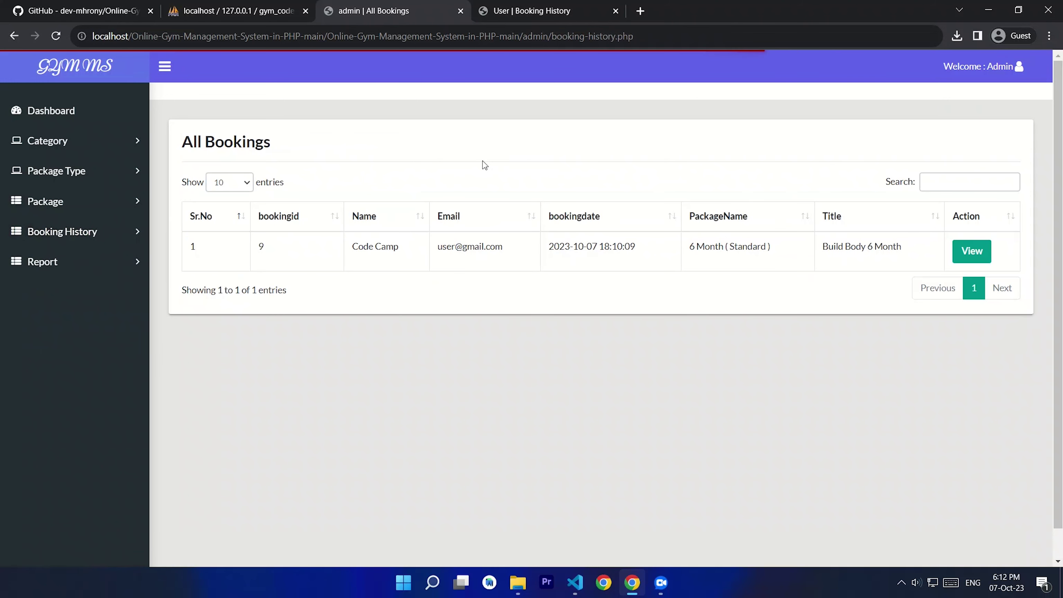
left_click(47, 263)
Generate the Booking Report from 06-Oct-2023 to 07-Oct-2023
left_click(55, 289)
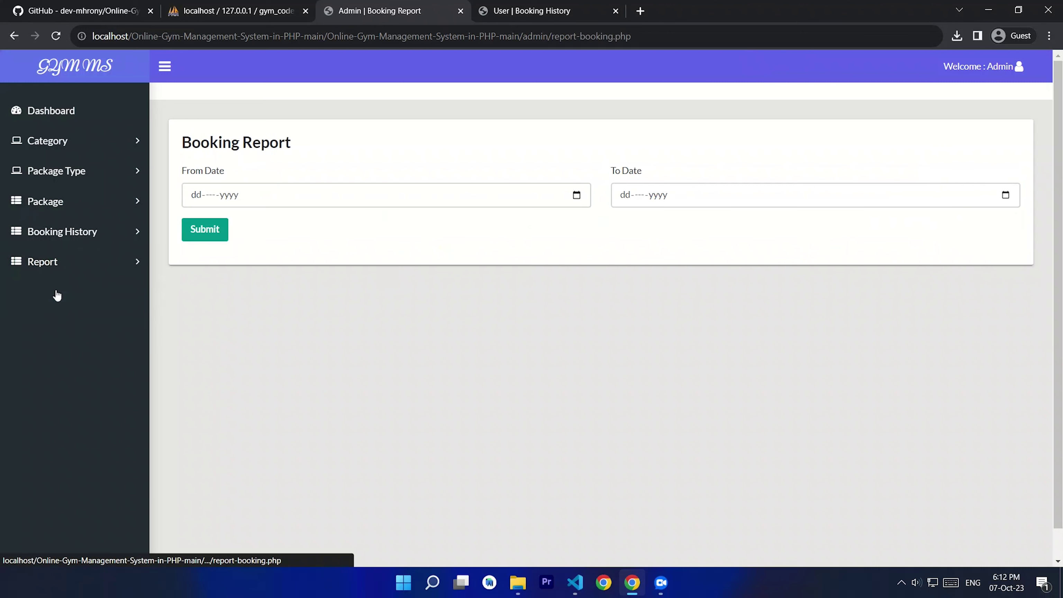
left_click(577, 196)
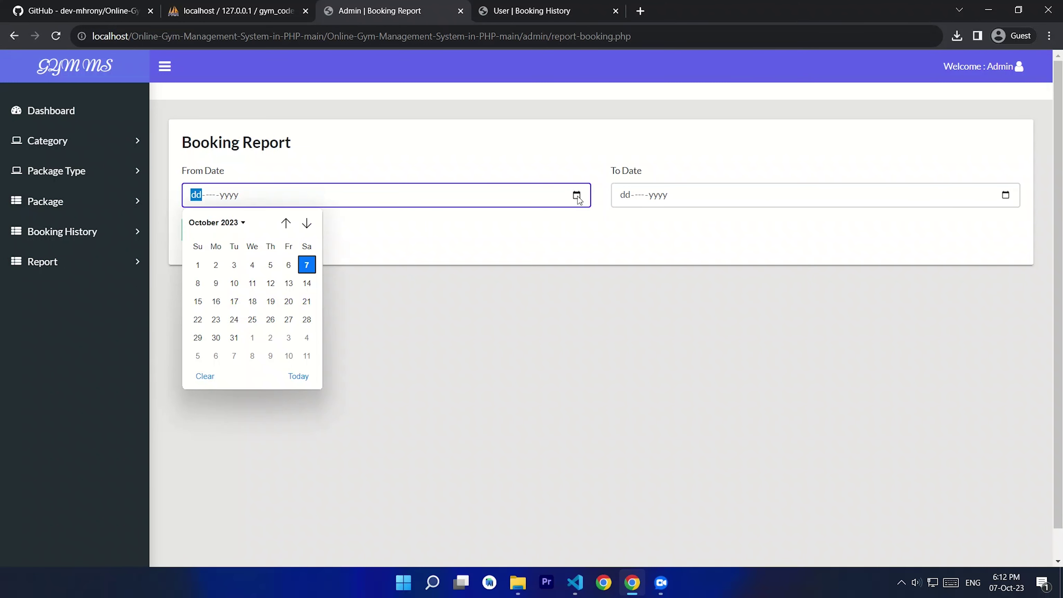
left_click(289, 265)
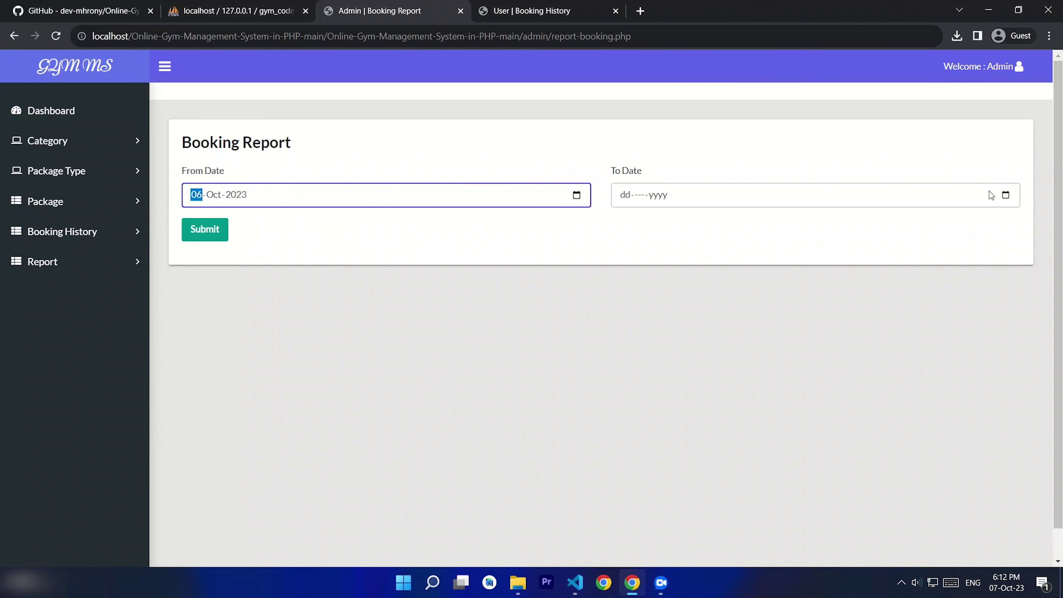
left_click(1006, 195)
left_click(738, 264)
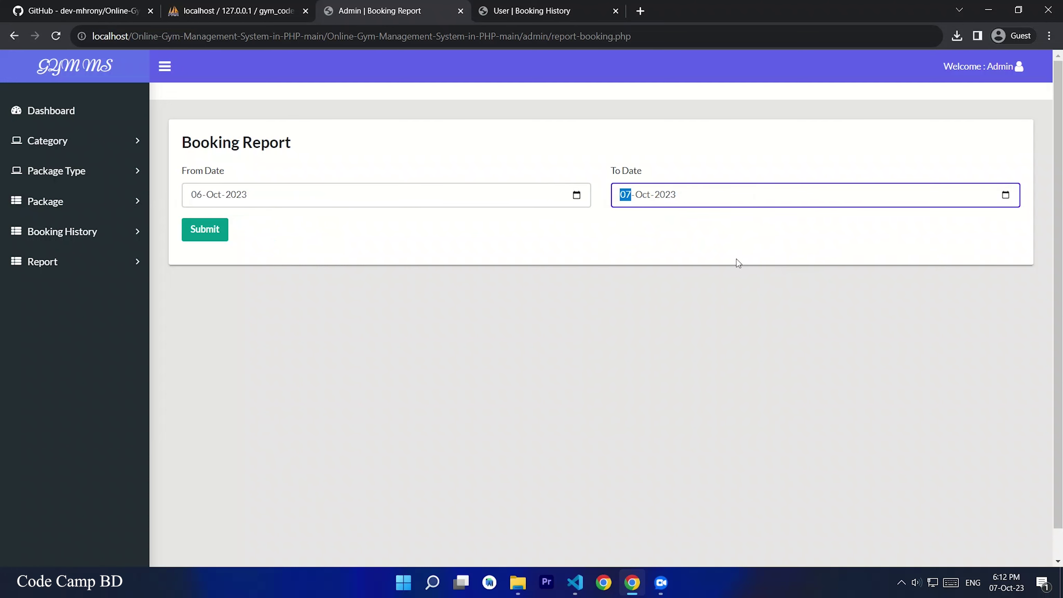
left_click(217, 237)
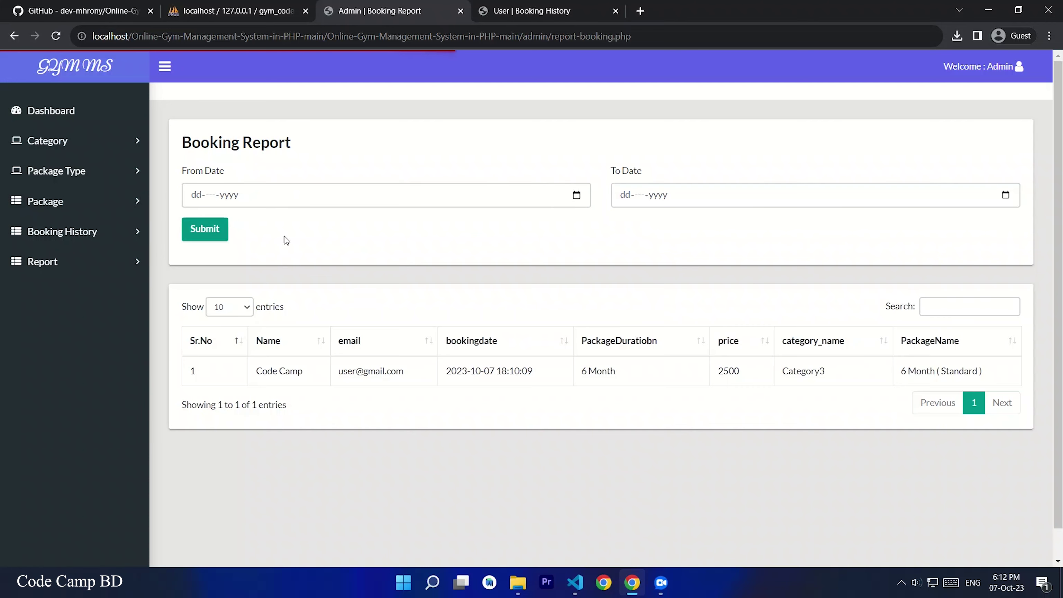
Review the report row's 2500 price, package duration and customer e-mail
left_click_drag(240, 382, 938, 370)
left_click(742, 393)
double_click(728, 370)
left_click_drag(607, 371, 580, 371)
left_click_drag(368, 370, 270, 376)
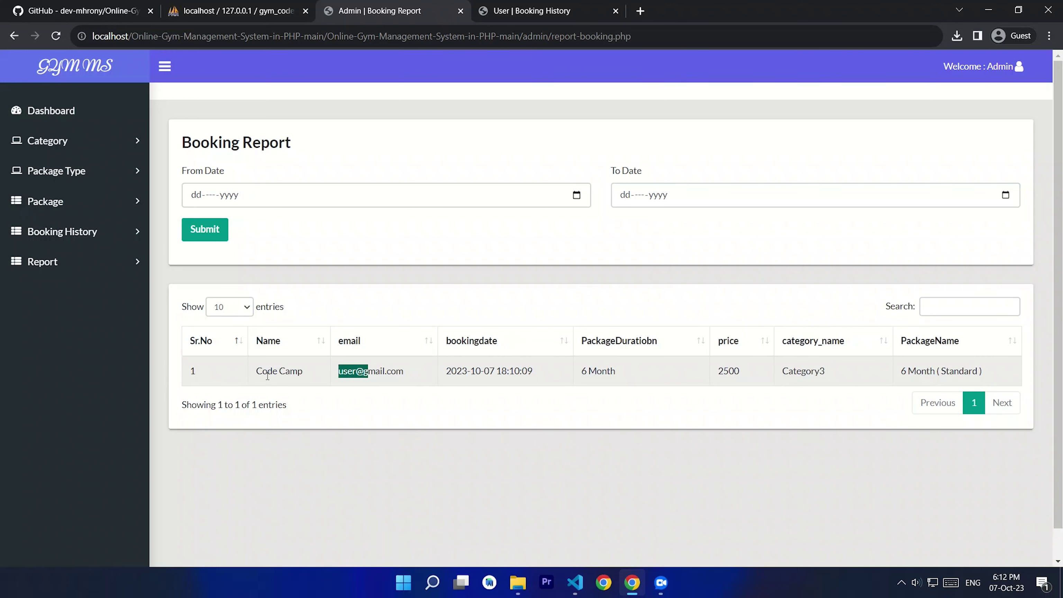
left_click(107, 262)
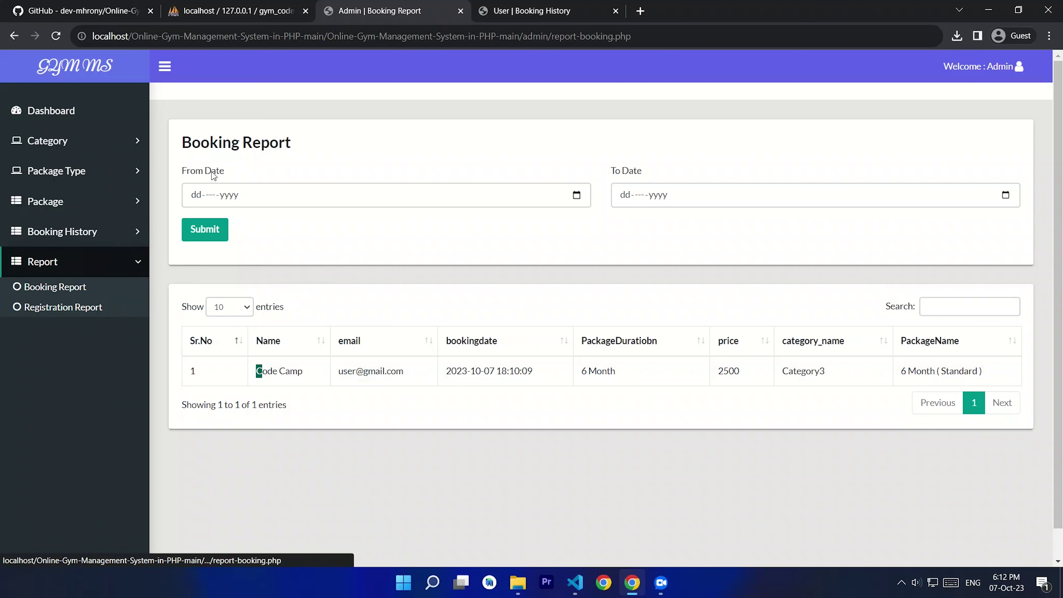
Generate the Registration Report for 06-Oct-2023 to 07-Oct-2023
left_click(61, 307)
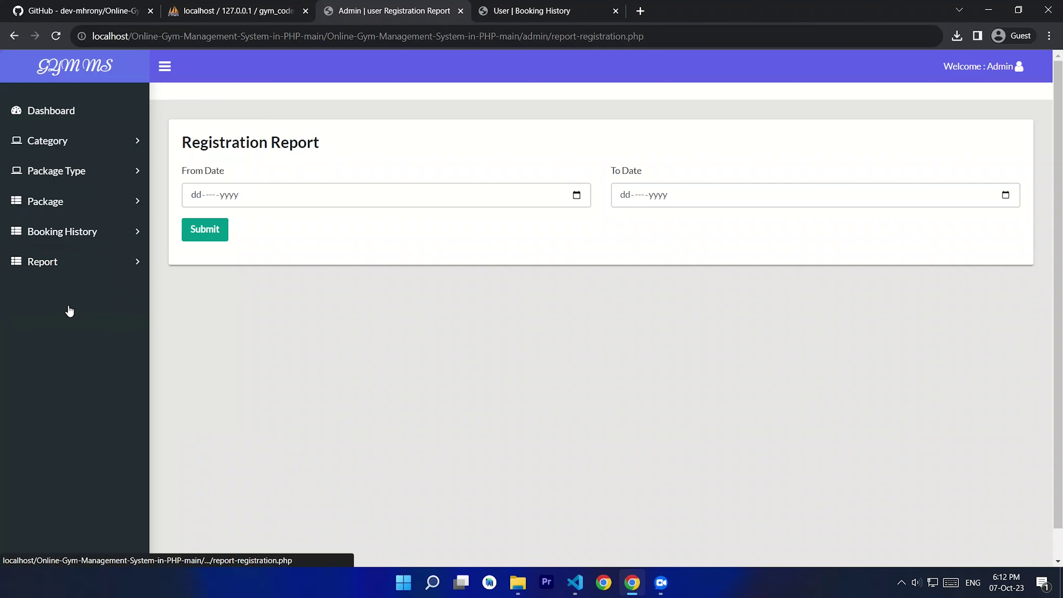
left_click(576, 195)
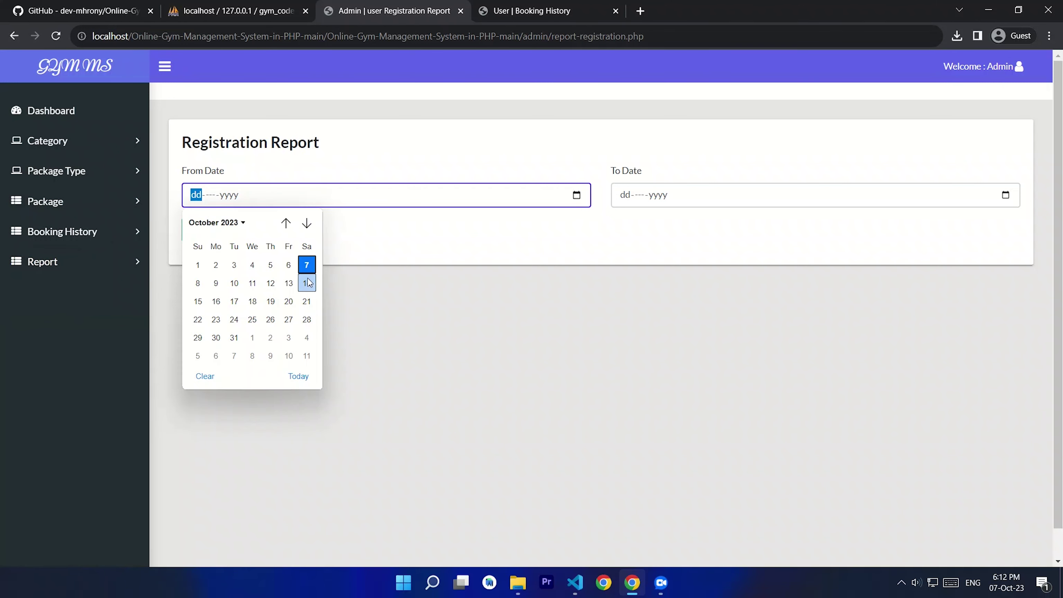
left_click(288, 265)
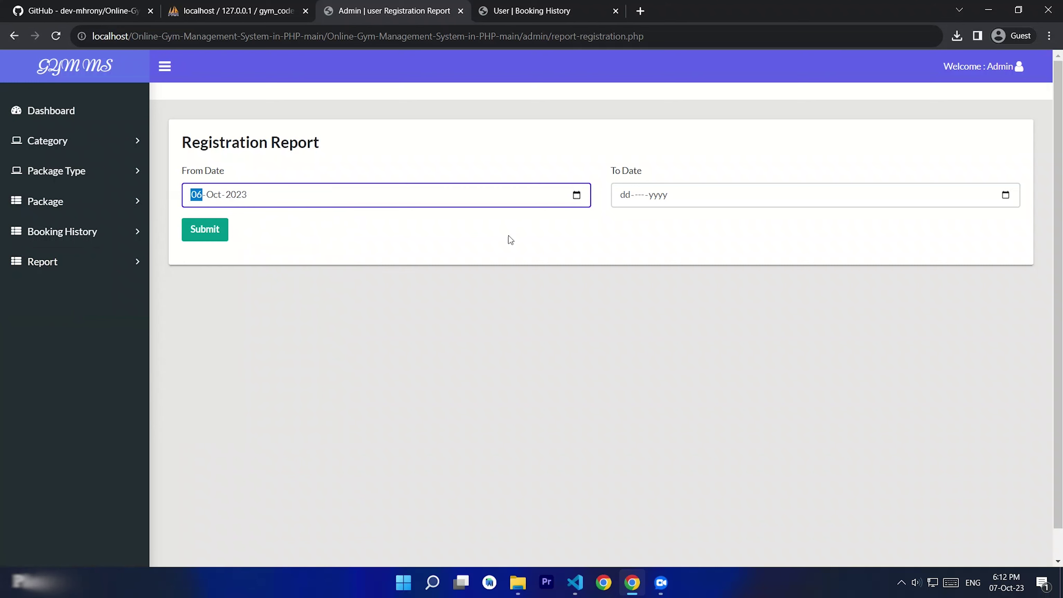
left_click(1005, 195)
left_click(737, 265)
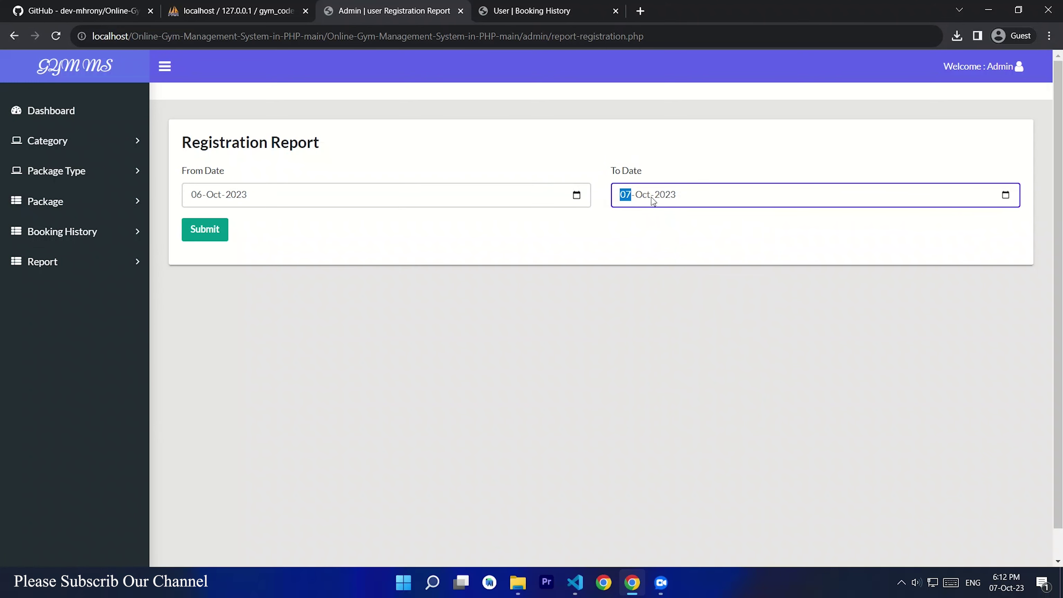
left_click(203, 238)
Highlight the listed member's name, email, mobile, and Dhaka state and city
left_click_drag(363, 376, 297, 375)
left_click_drag(544, 371, 477, 371)
left_click_drag(717, 371, 662, 370)
left_click_drag(856, 370, 818, 371)
left_click_drag(973, 377, 929, 372)
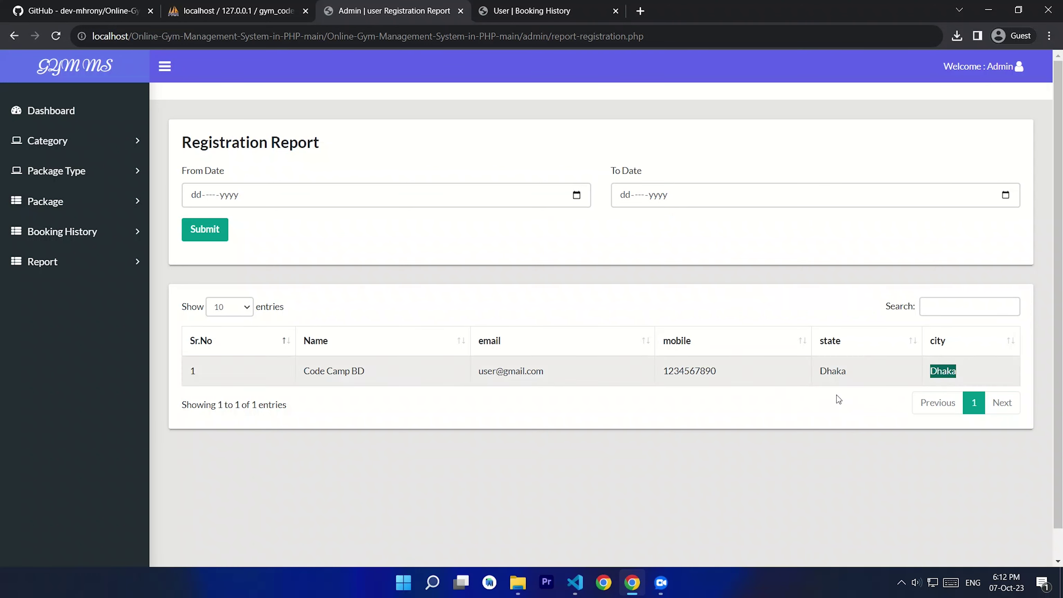
left_click(996, 68)
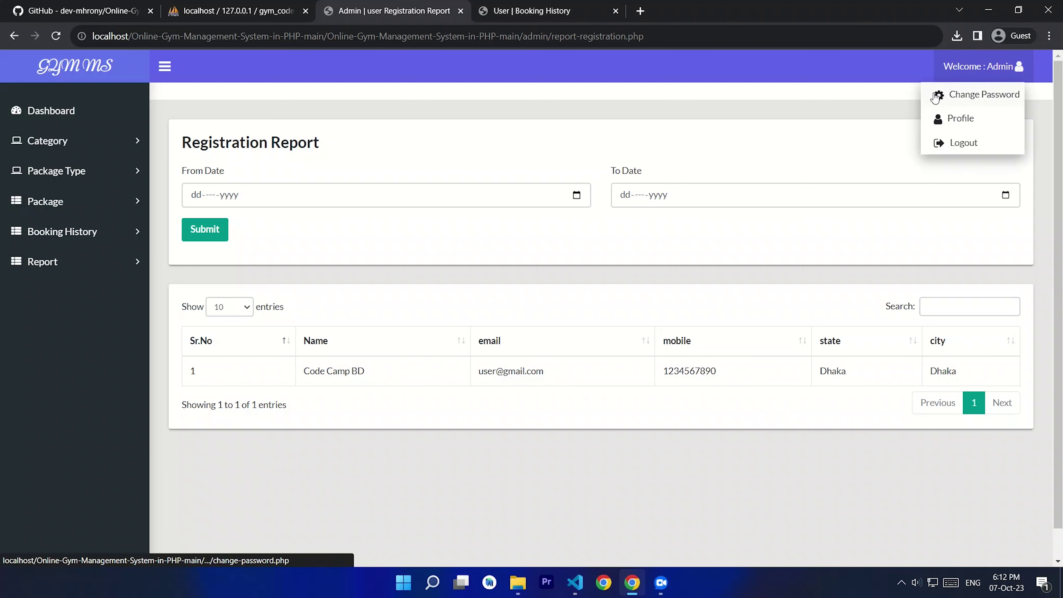
View the admin Profile page, highlighting the admin name and stepping through its fields
left_click(962, 120)
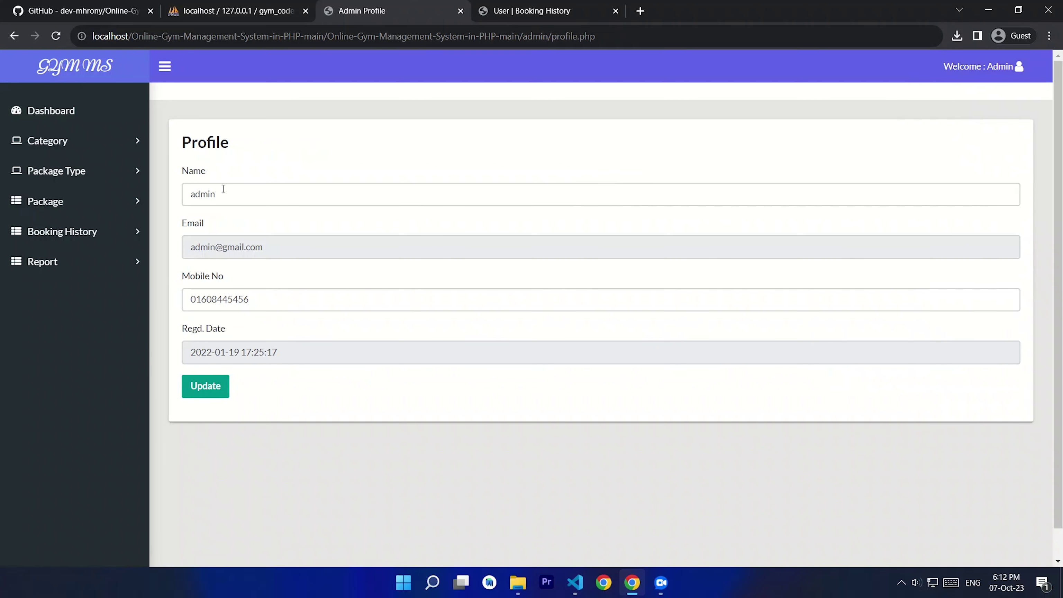
left_click_drag(234, 196, 187, 198)
key("Tab")
key("Tab")
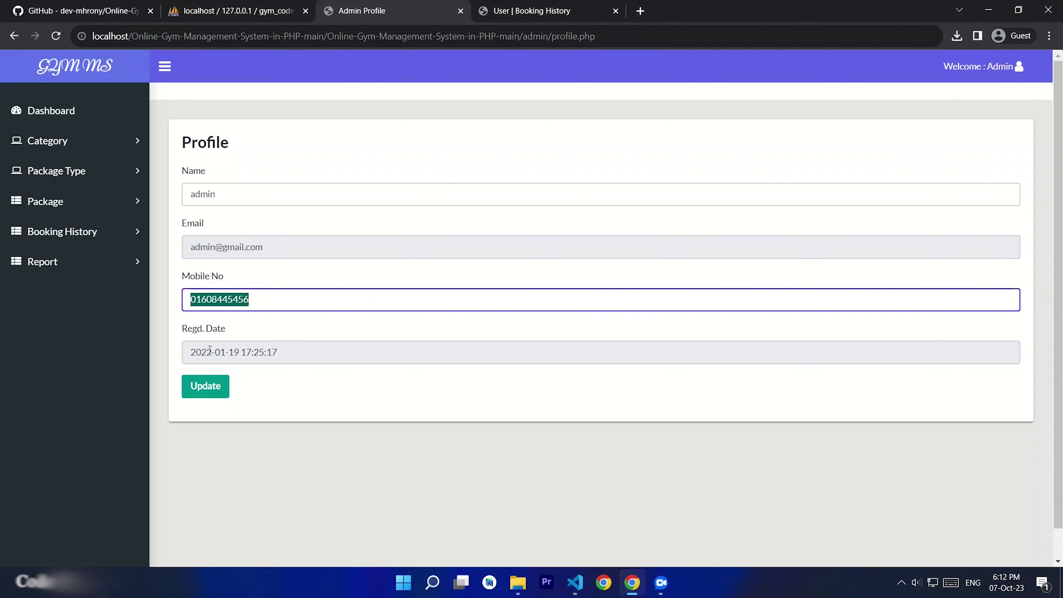
key("Tab")
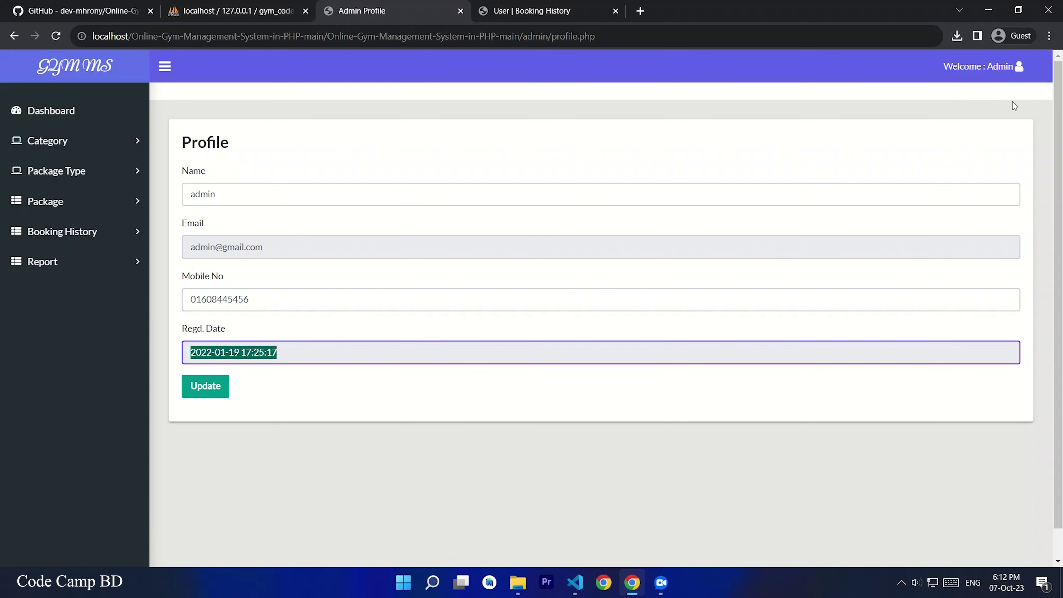
Look over the Change Password form, then log out of the admin panel
left_click(1019, 67)
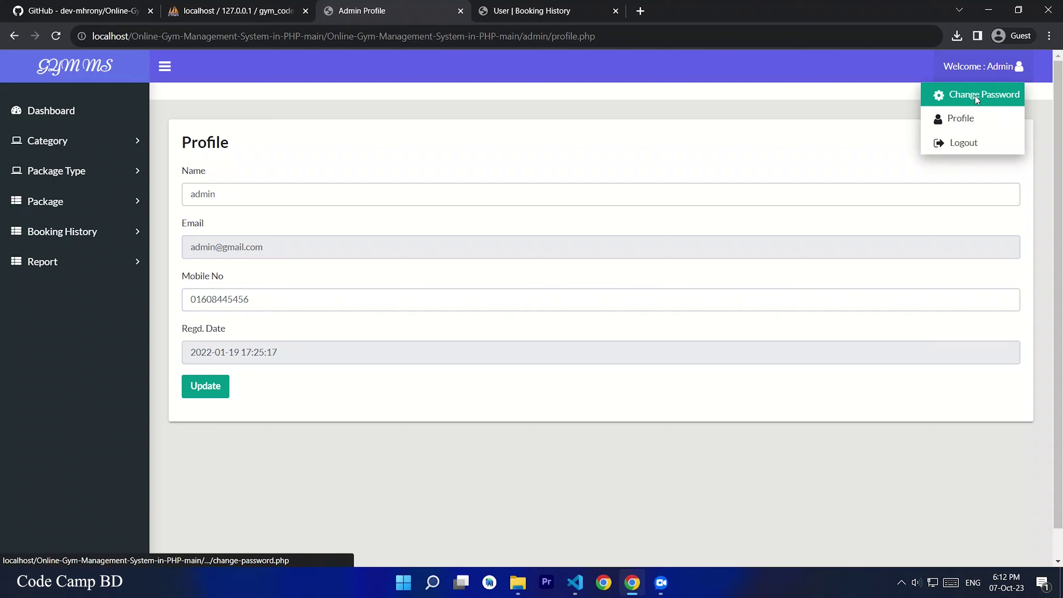
left_click(976, 96)
key("Tab")
key("Tab")
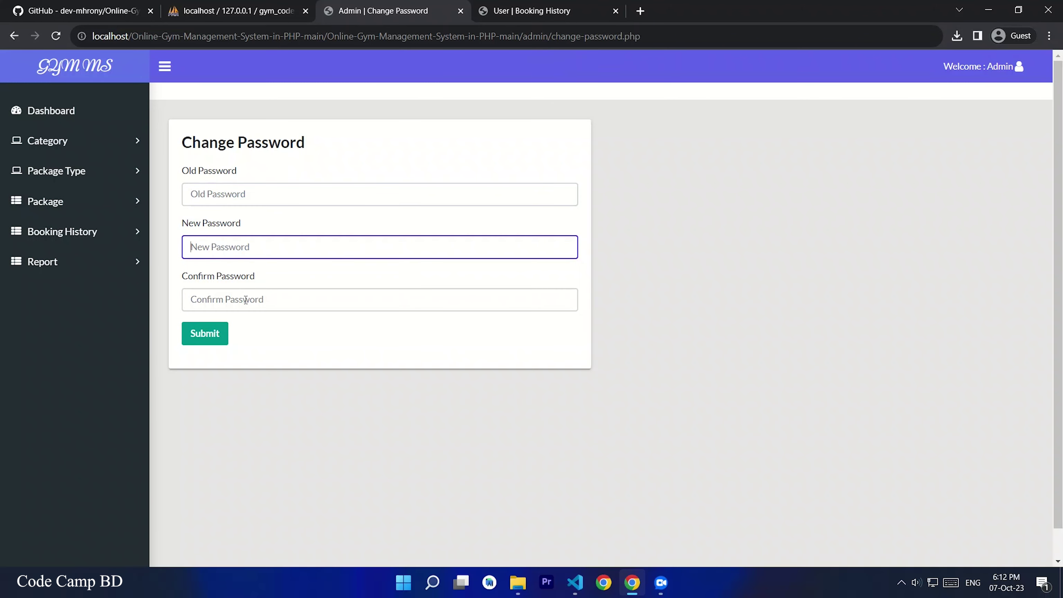
left_click(1006, 77)
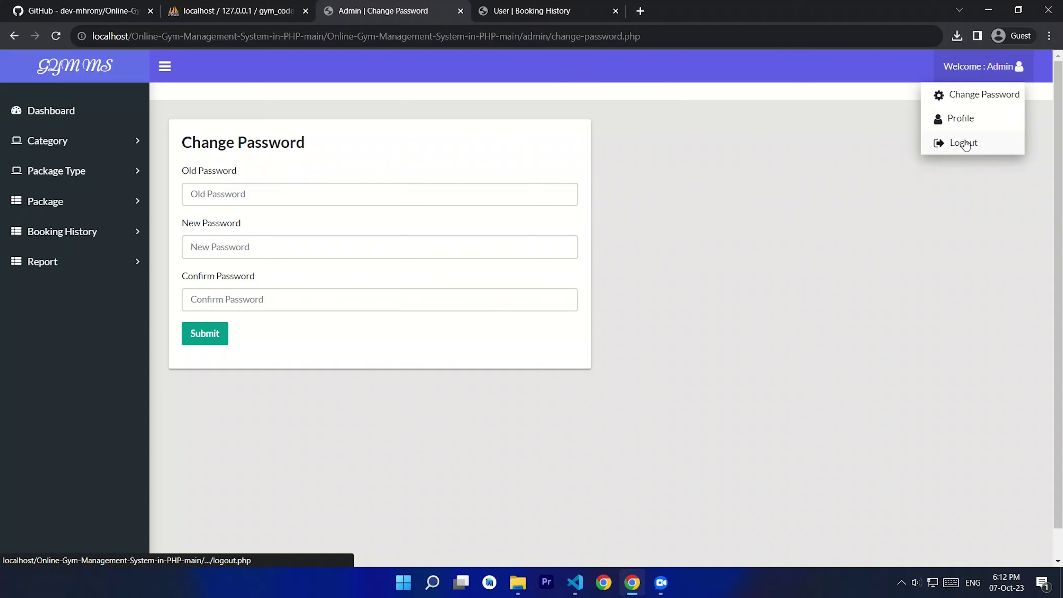
left_click(964, 144)
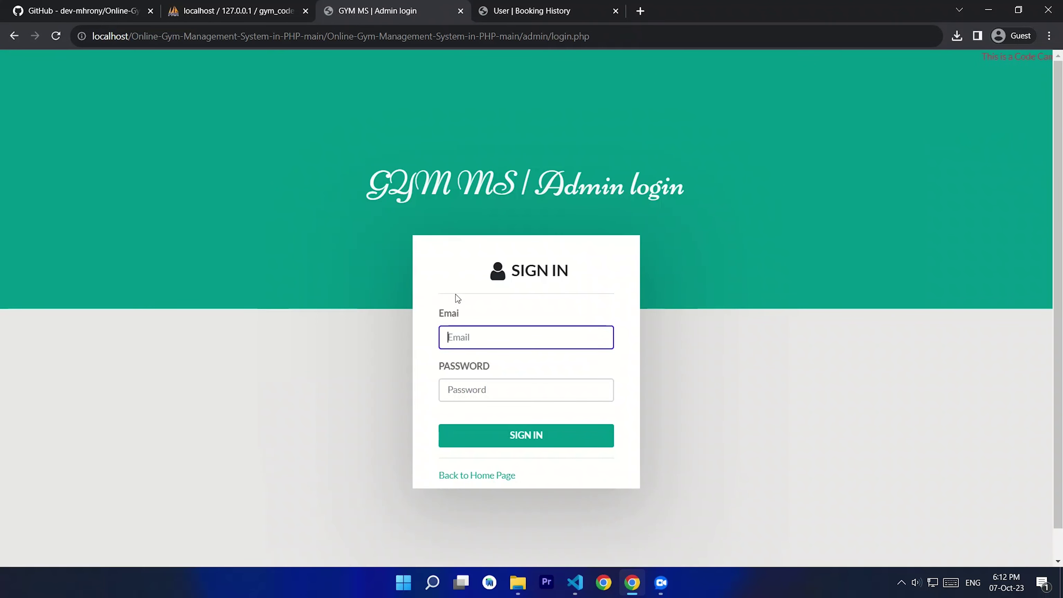
Return to the home page and reload the user's booking history, which now requires login
left_click(486, 477)
left_click(496, 11)
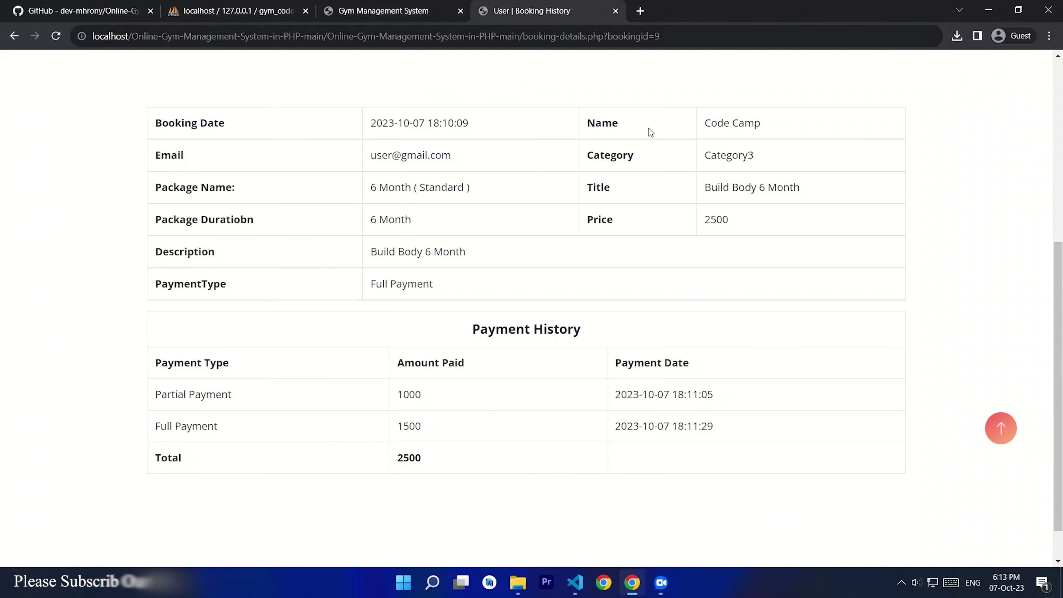
left_click(61, 37)
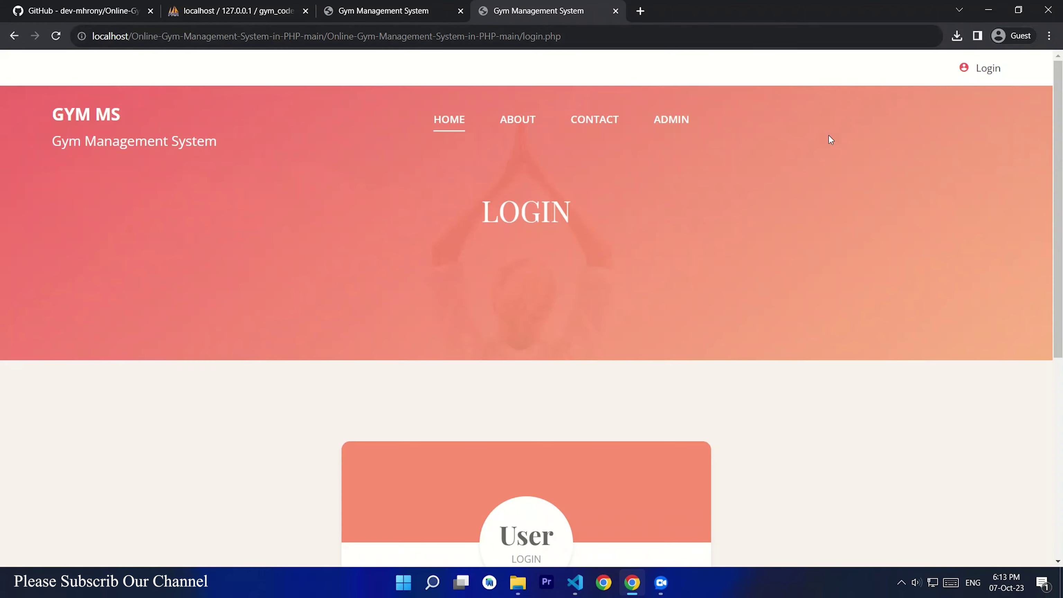
scroll(629, 200, "down", 5)
scroll(627, 235, "down", 2)
scroll(387, 223, "up", 7)
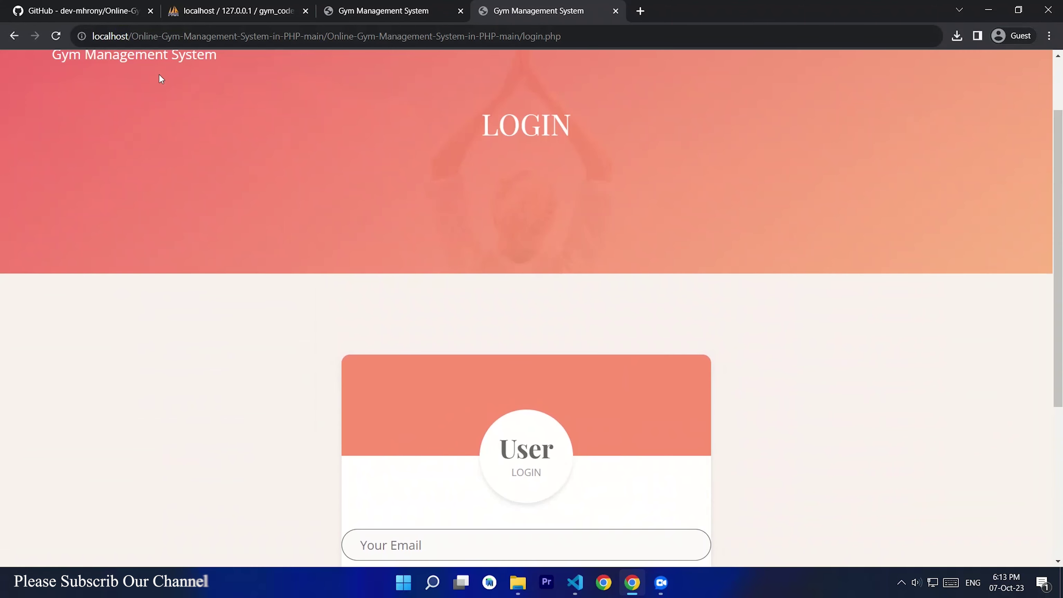
Browse down to the home page's Pricing Plans, then minimize Chrome to the desktop
left_click(118, 105)
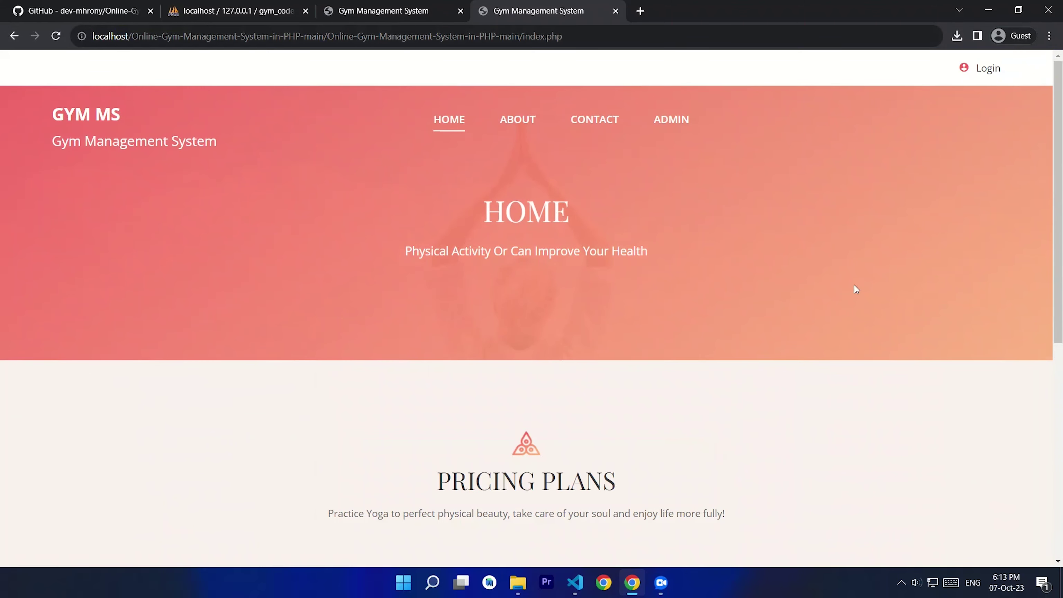
scroll(529, 259, "down", 8)
scroll(738, 270, "down", 2)
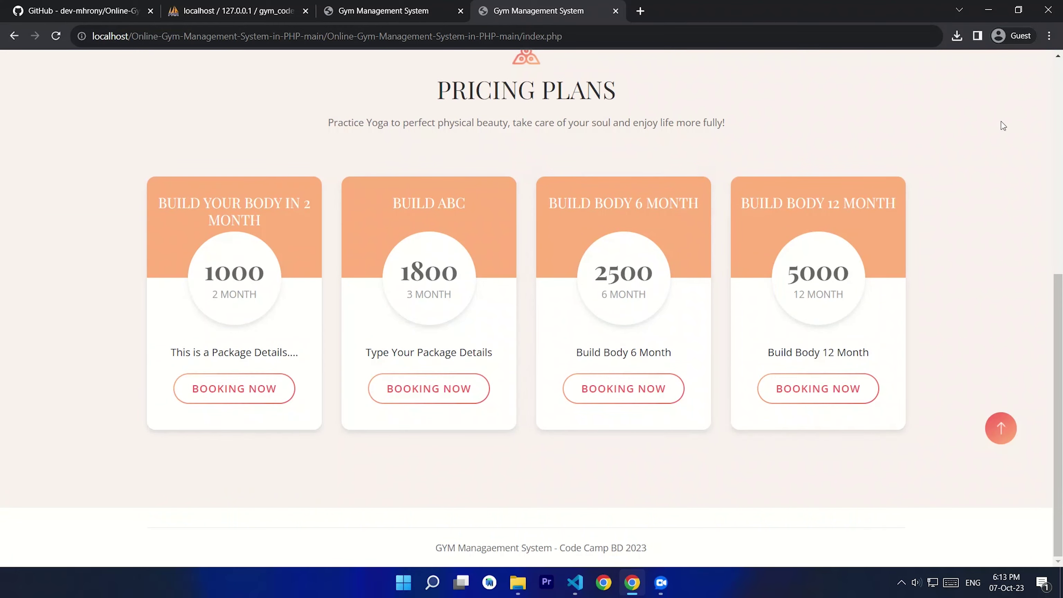
left_click(989, 11)
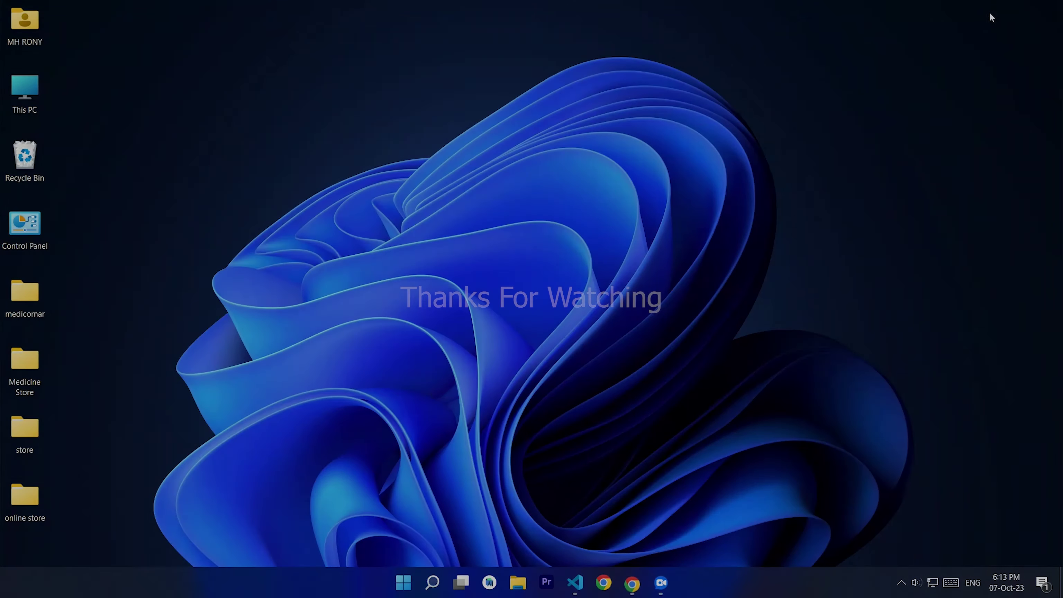